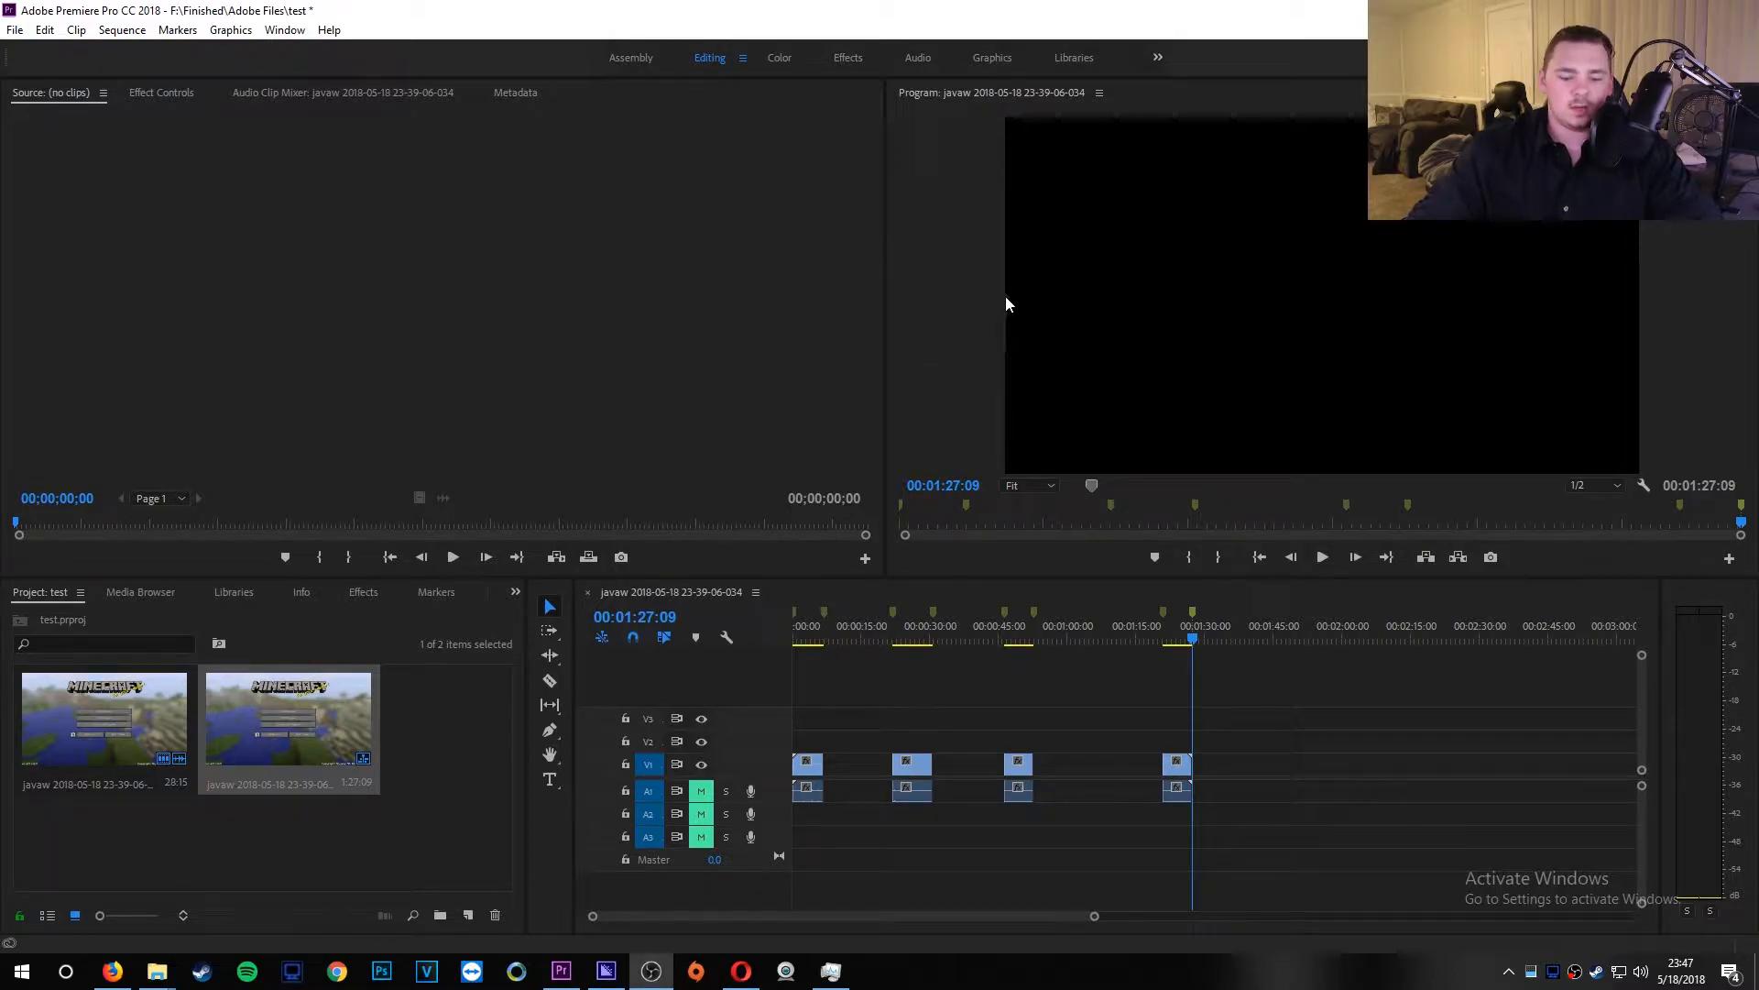
Step: Bring up Adobe Media Encoder to view its queue, and return to Premiere Pro
drag(0, 167, 765, 0)
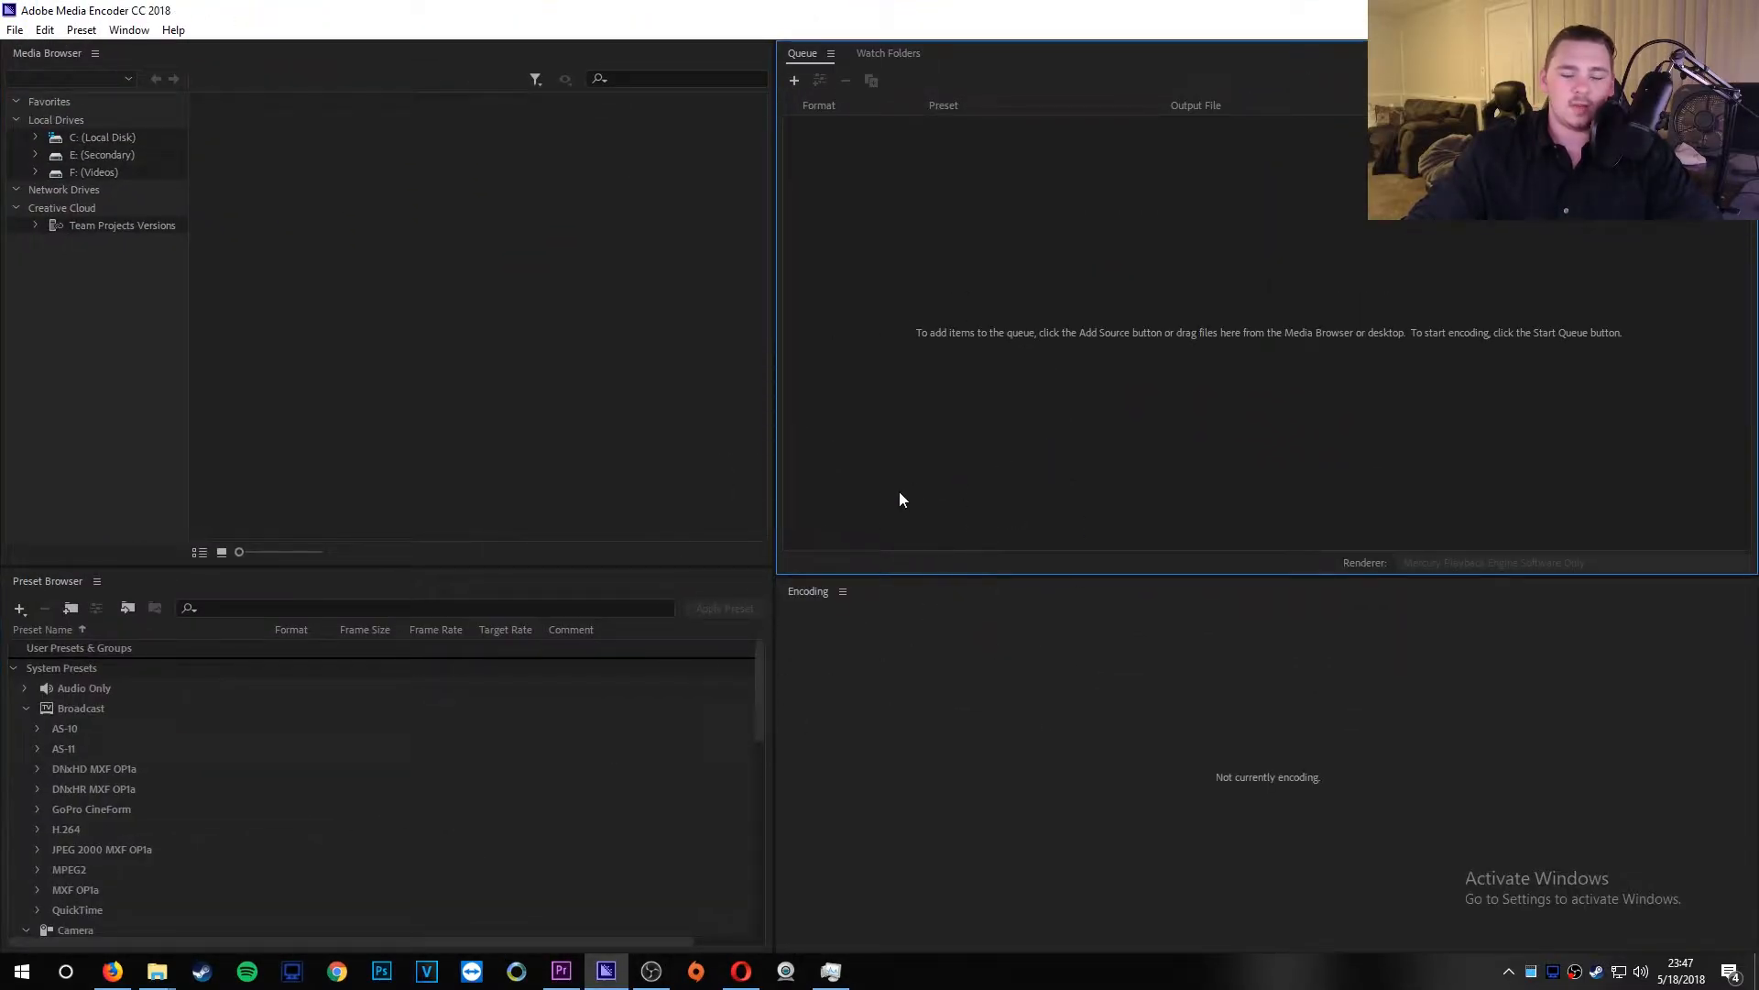
drag(913, 13, 0, 240)
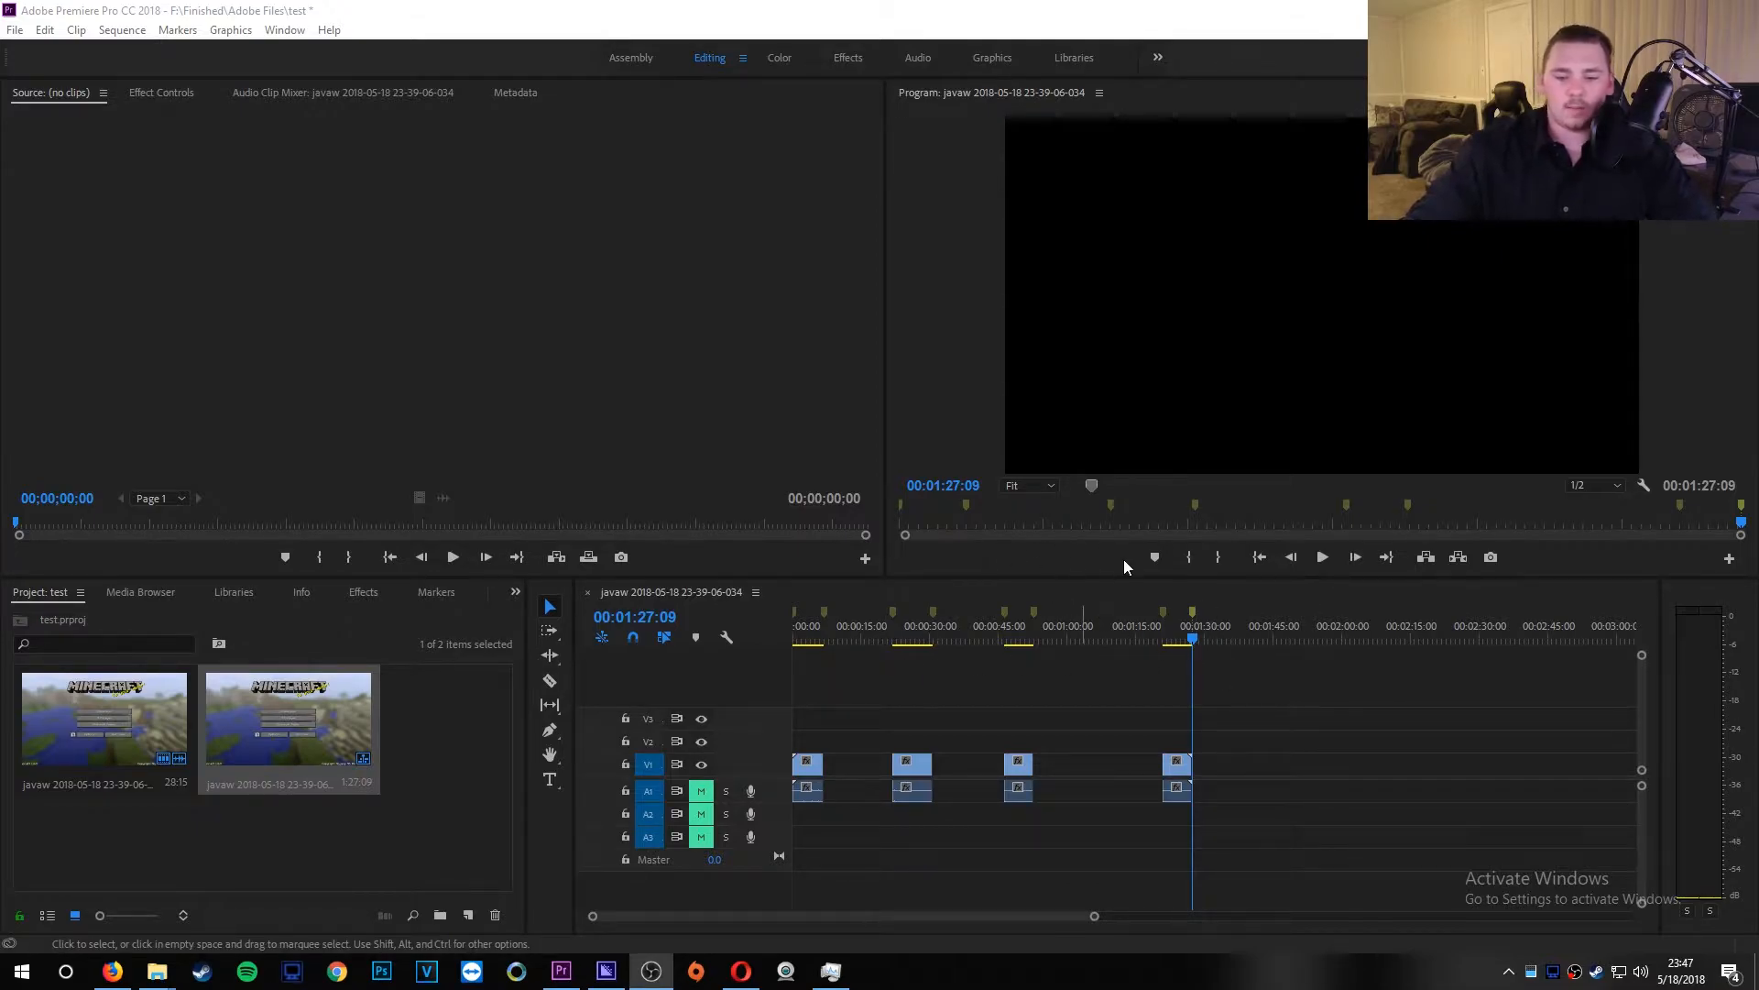
Step: Scrub through the first two clips to the gap after the second and examine the timeline's marker commands
drag(1141, 637, 818, 652)
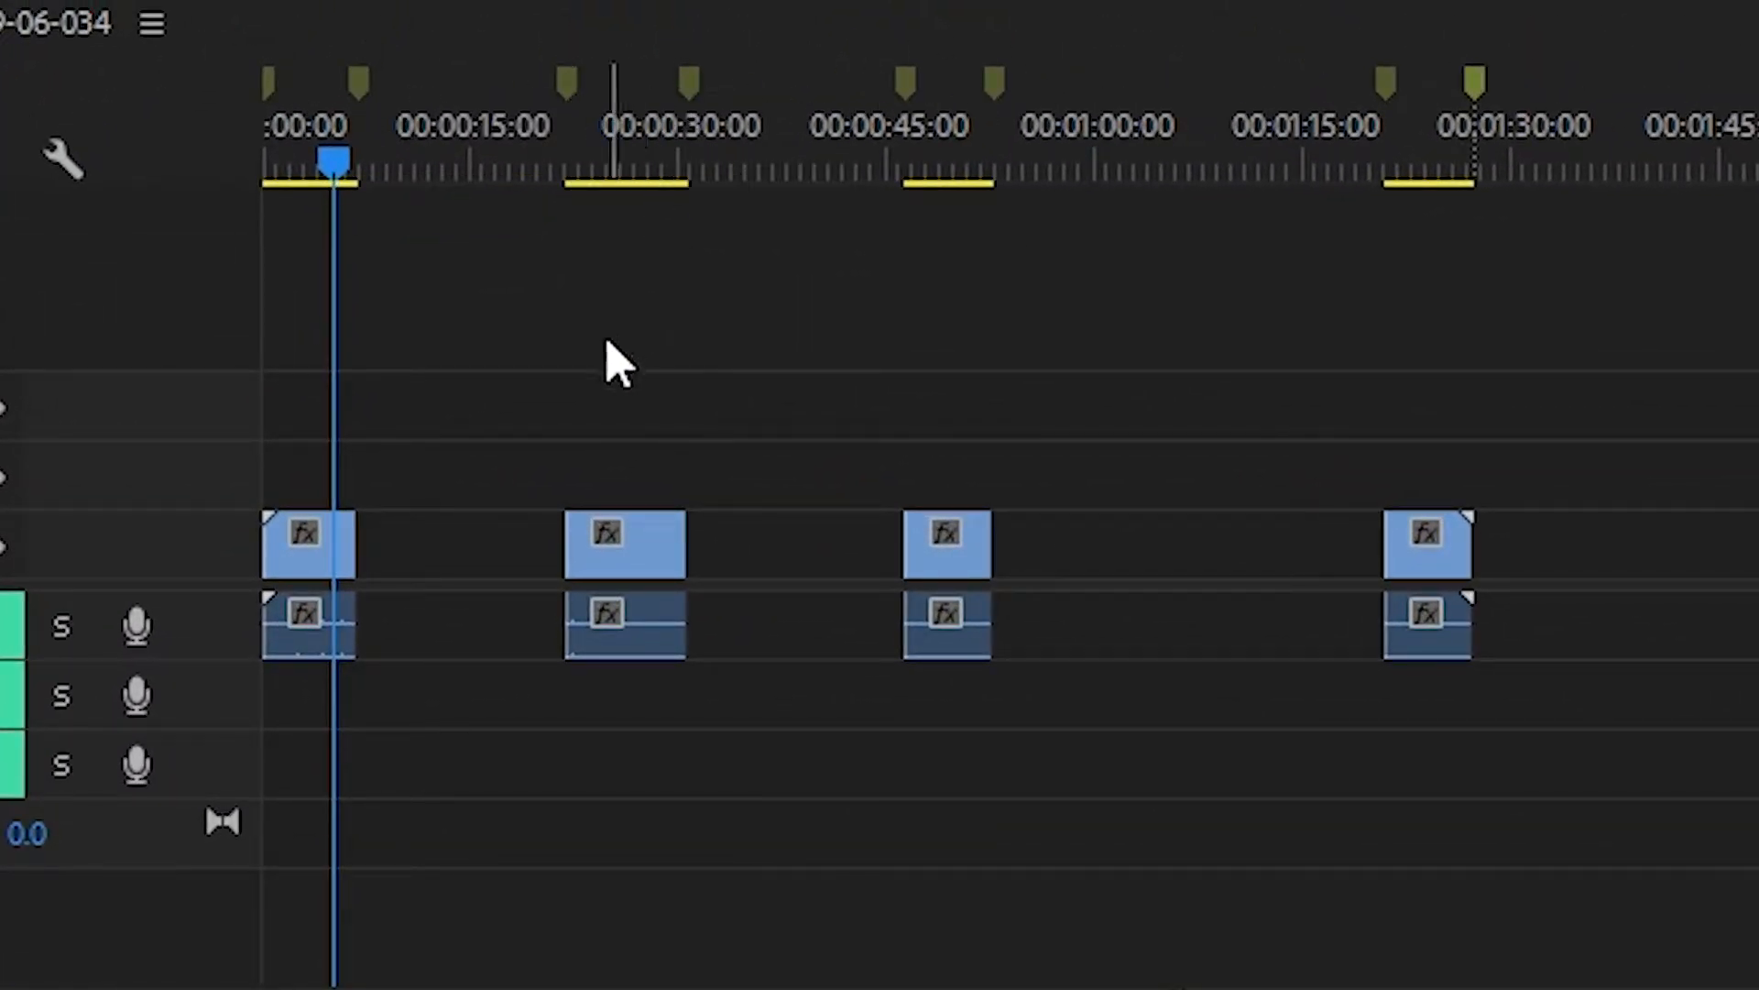
drag(573, 169, 689, 197)
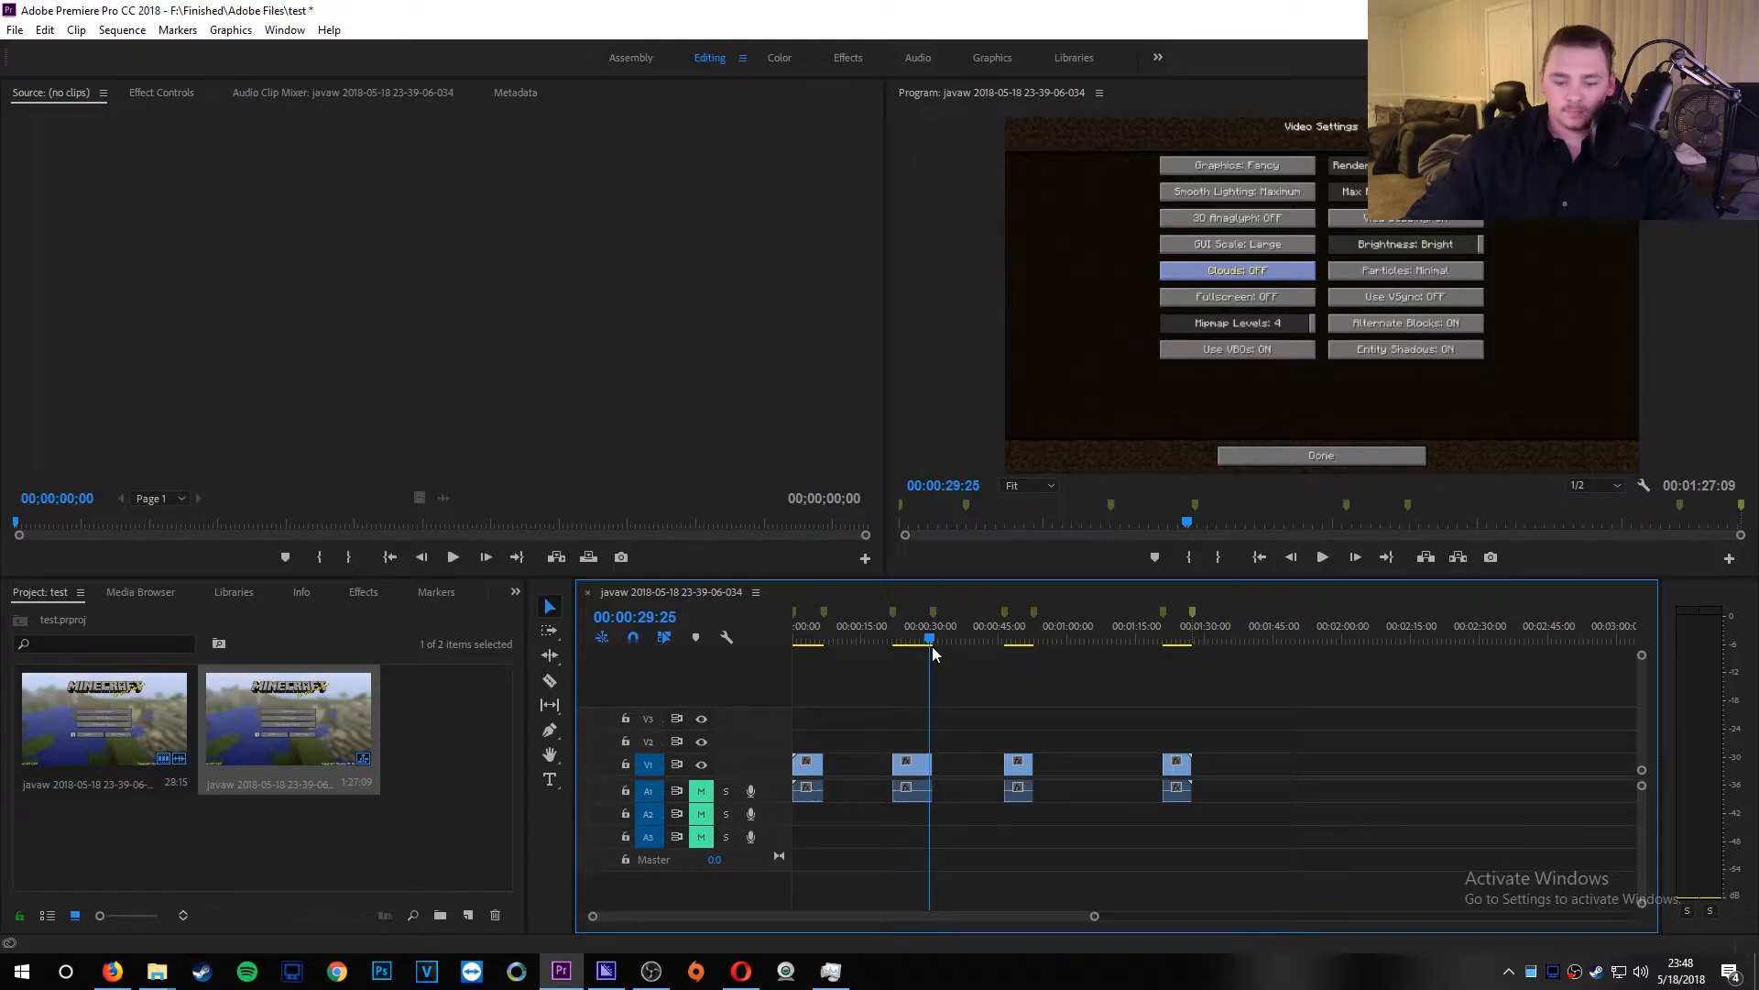
click(934, 647)
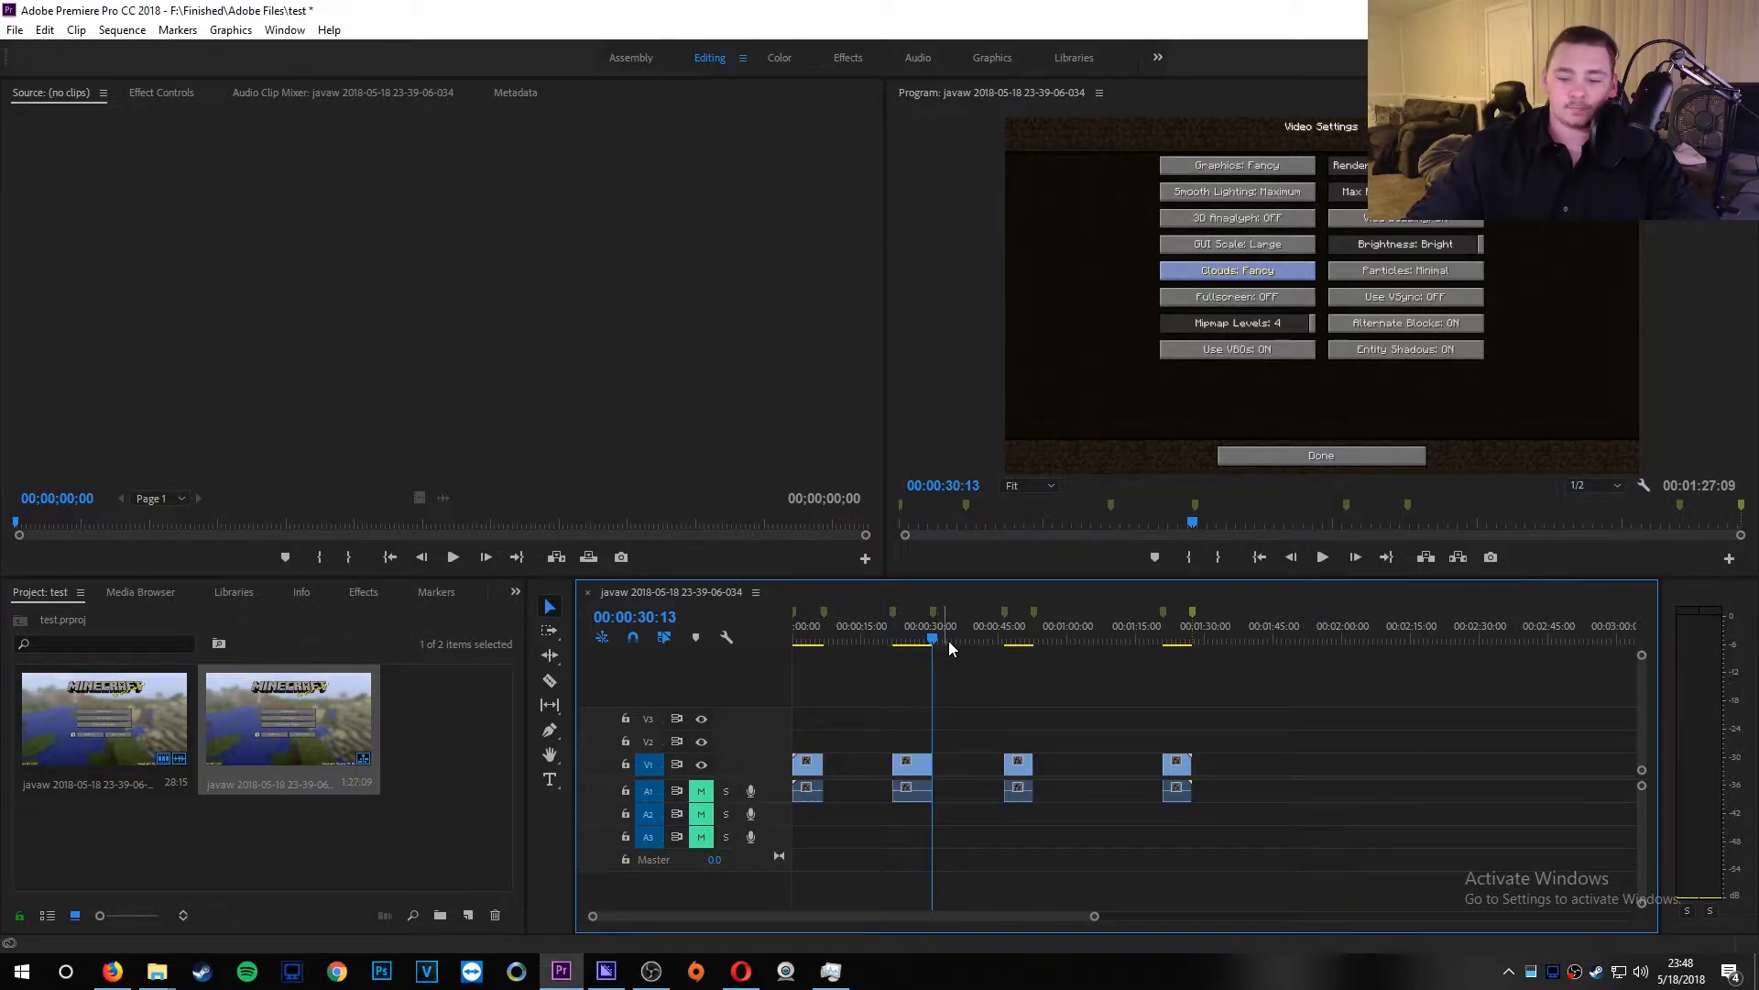
drag(944, 640, 959, 641)
right_click(960, 641)
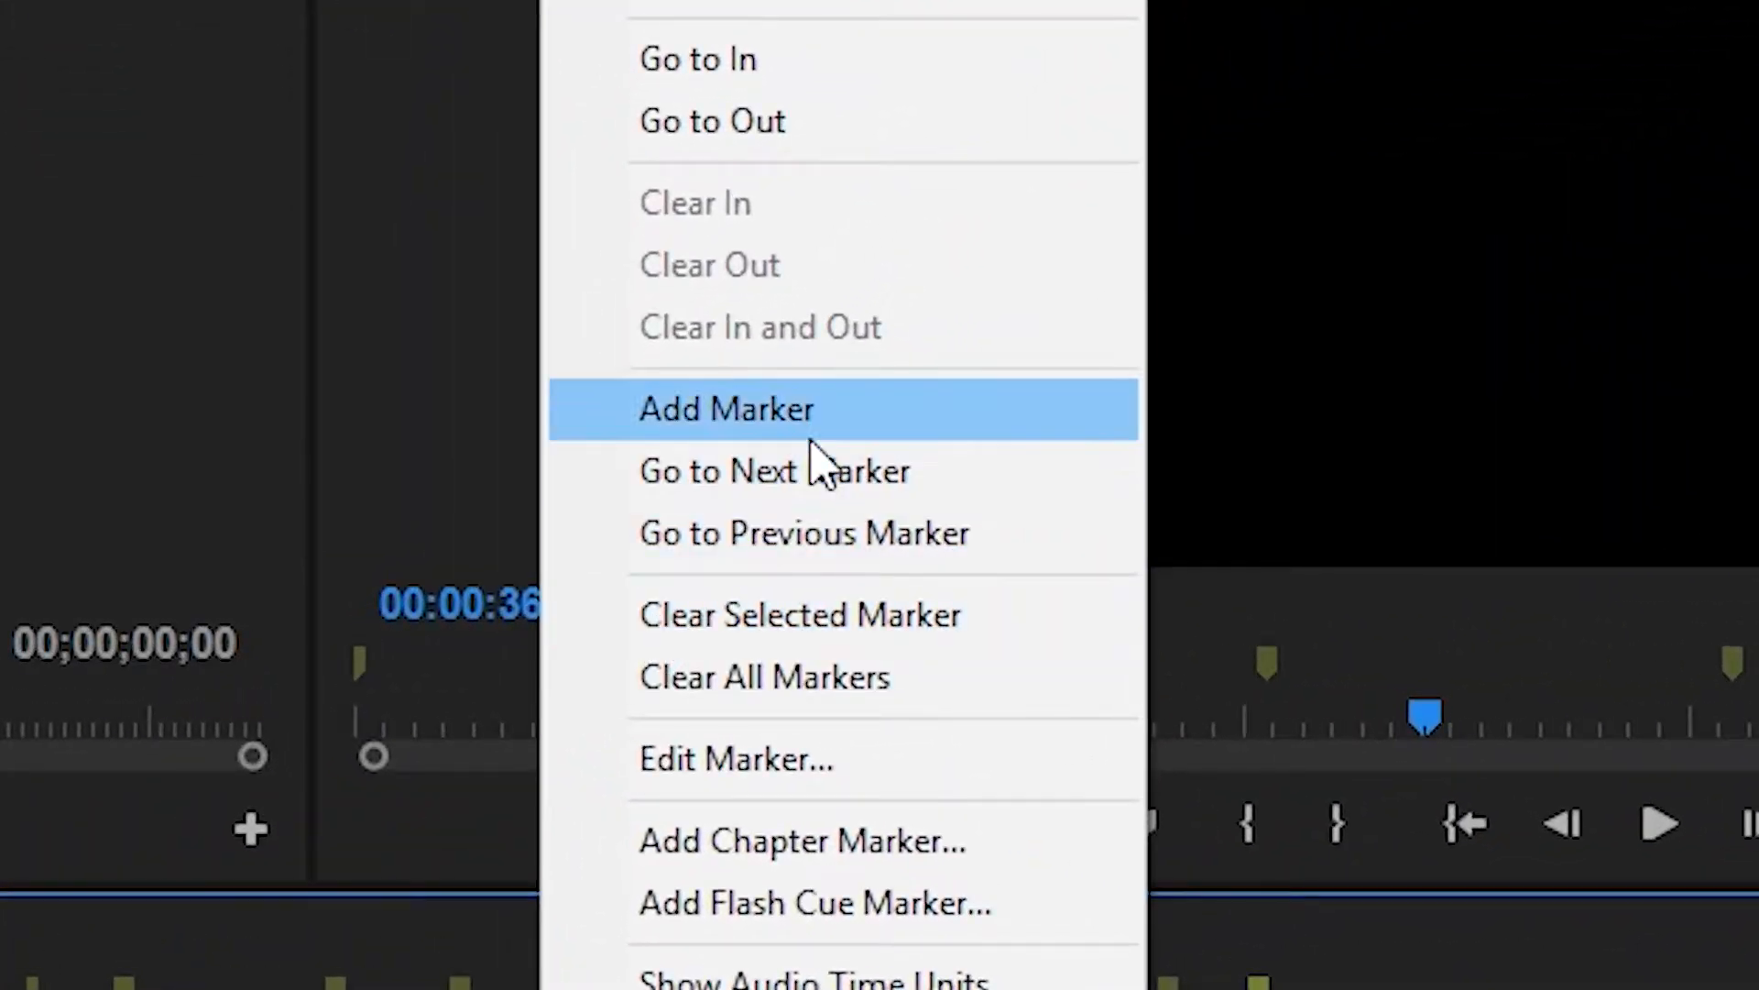
click(597, 505)
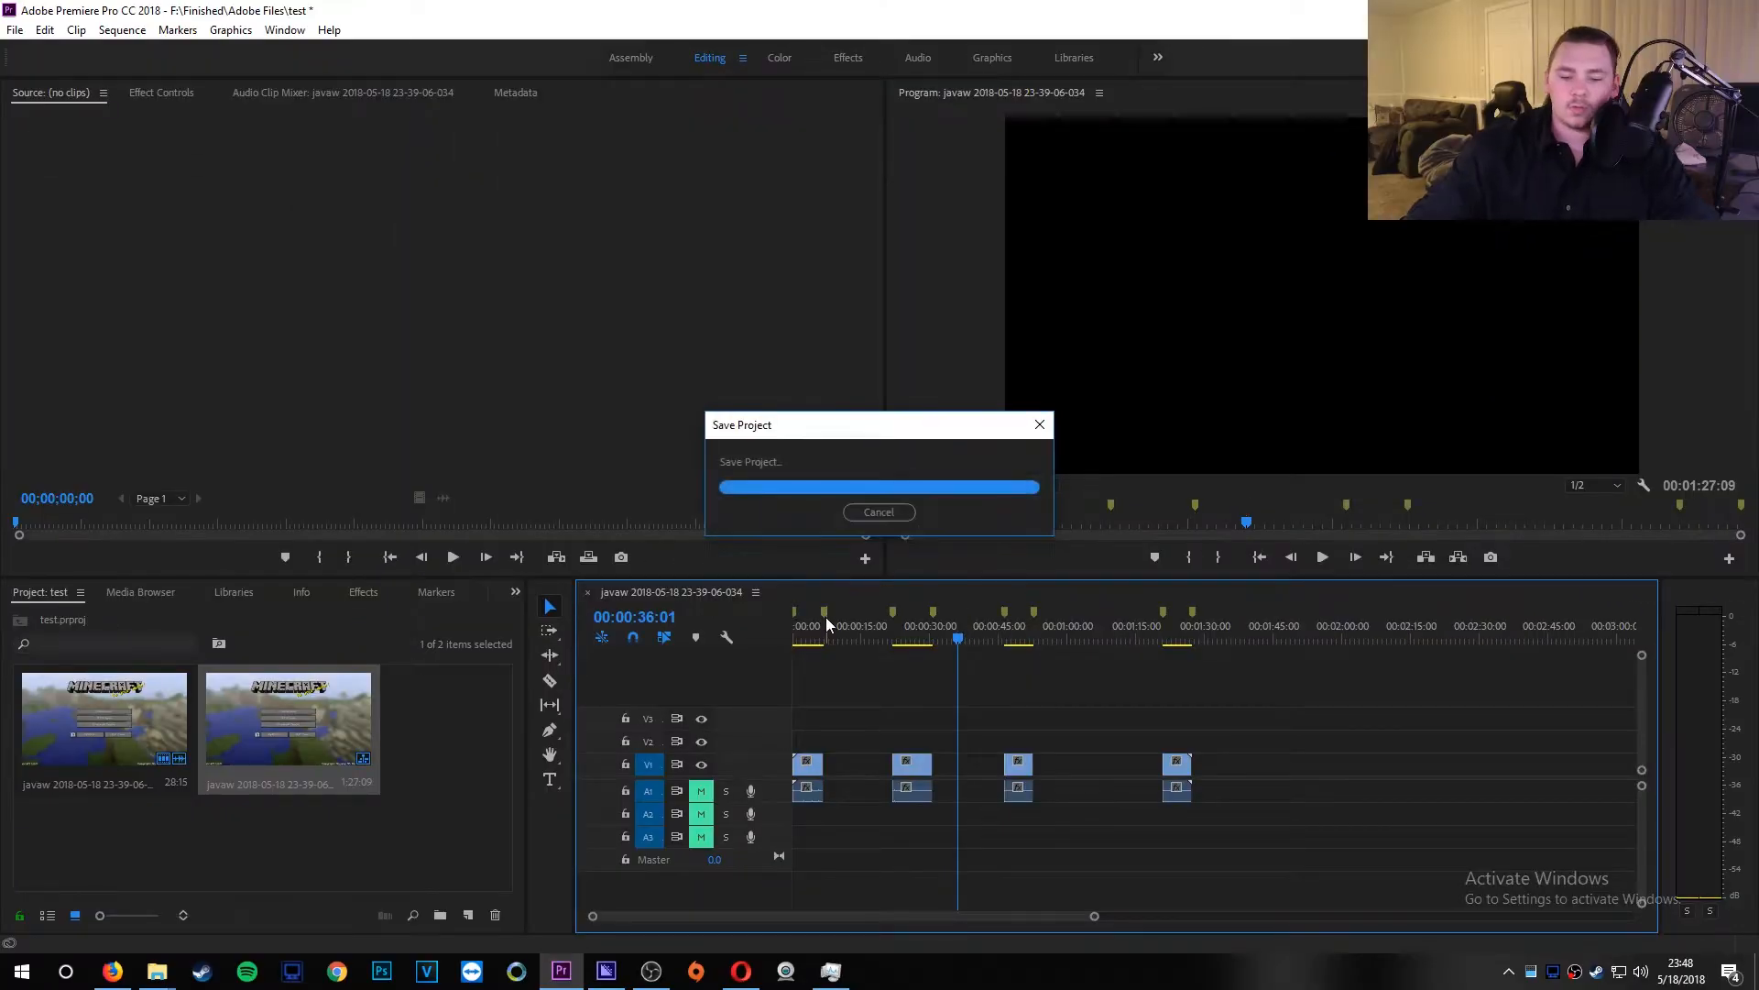
Step: Set In and Out points around the first clip, from its start marker to its end marker
click(824, 621)
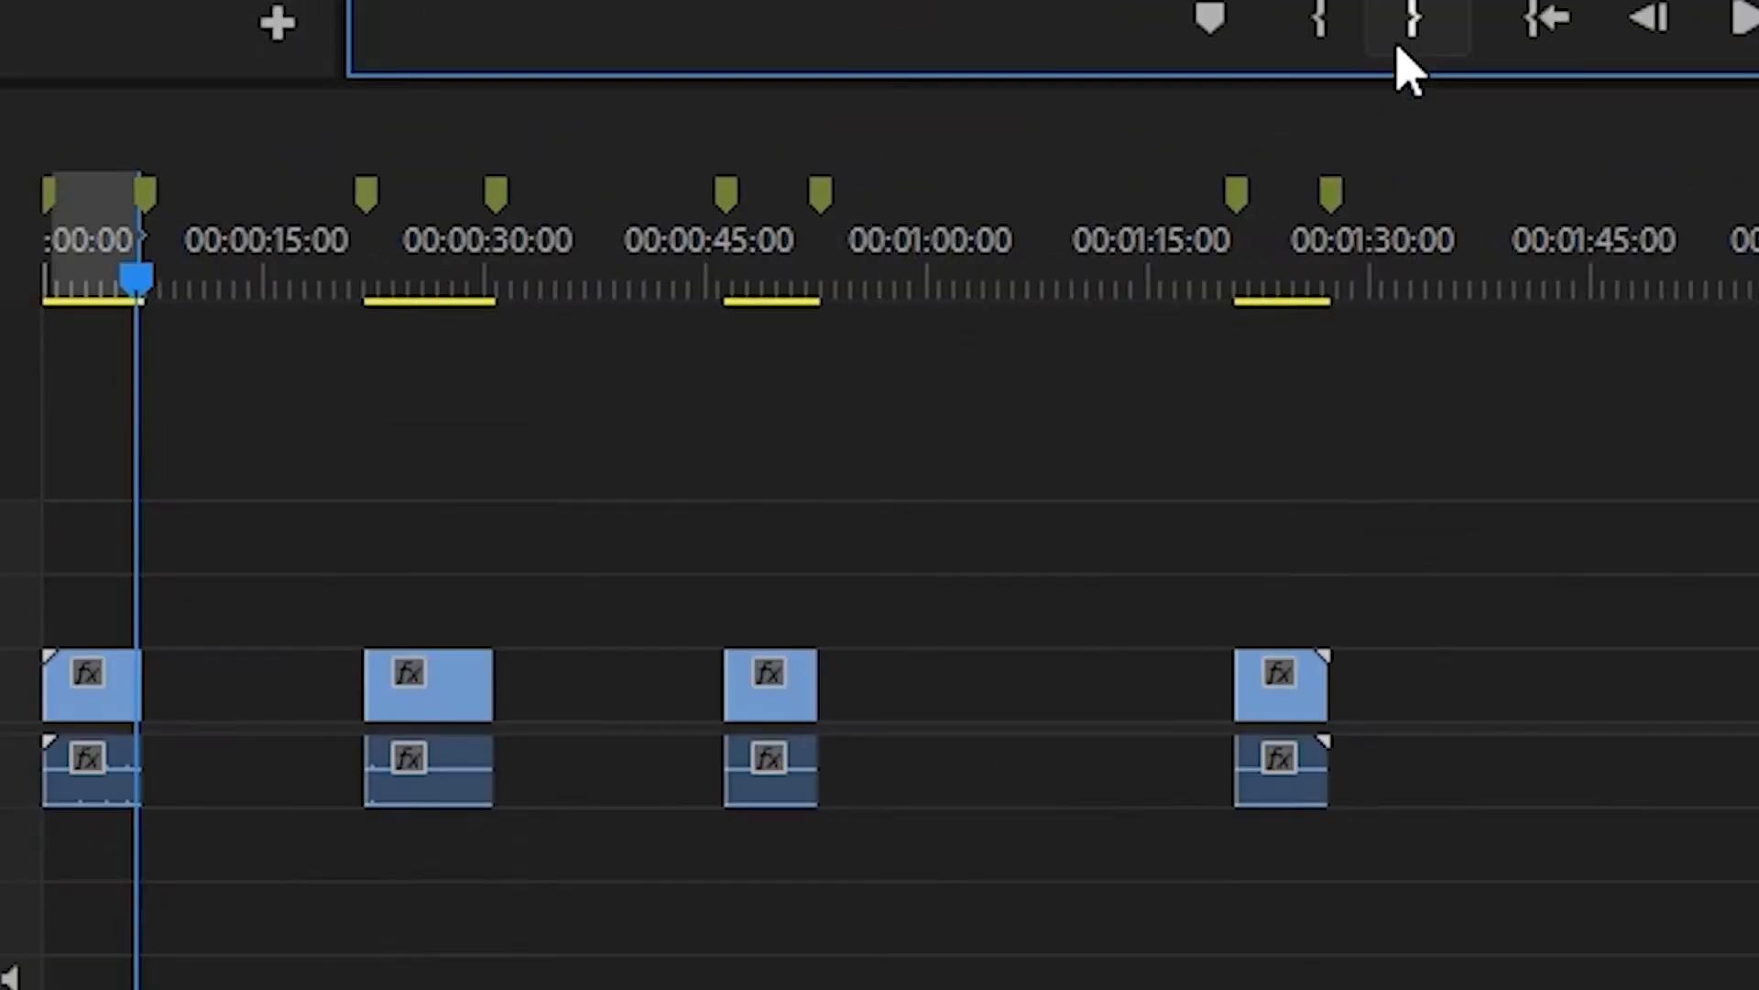
click(1399, 51)
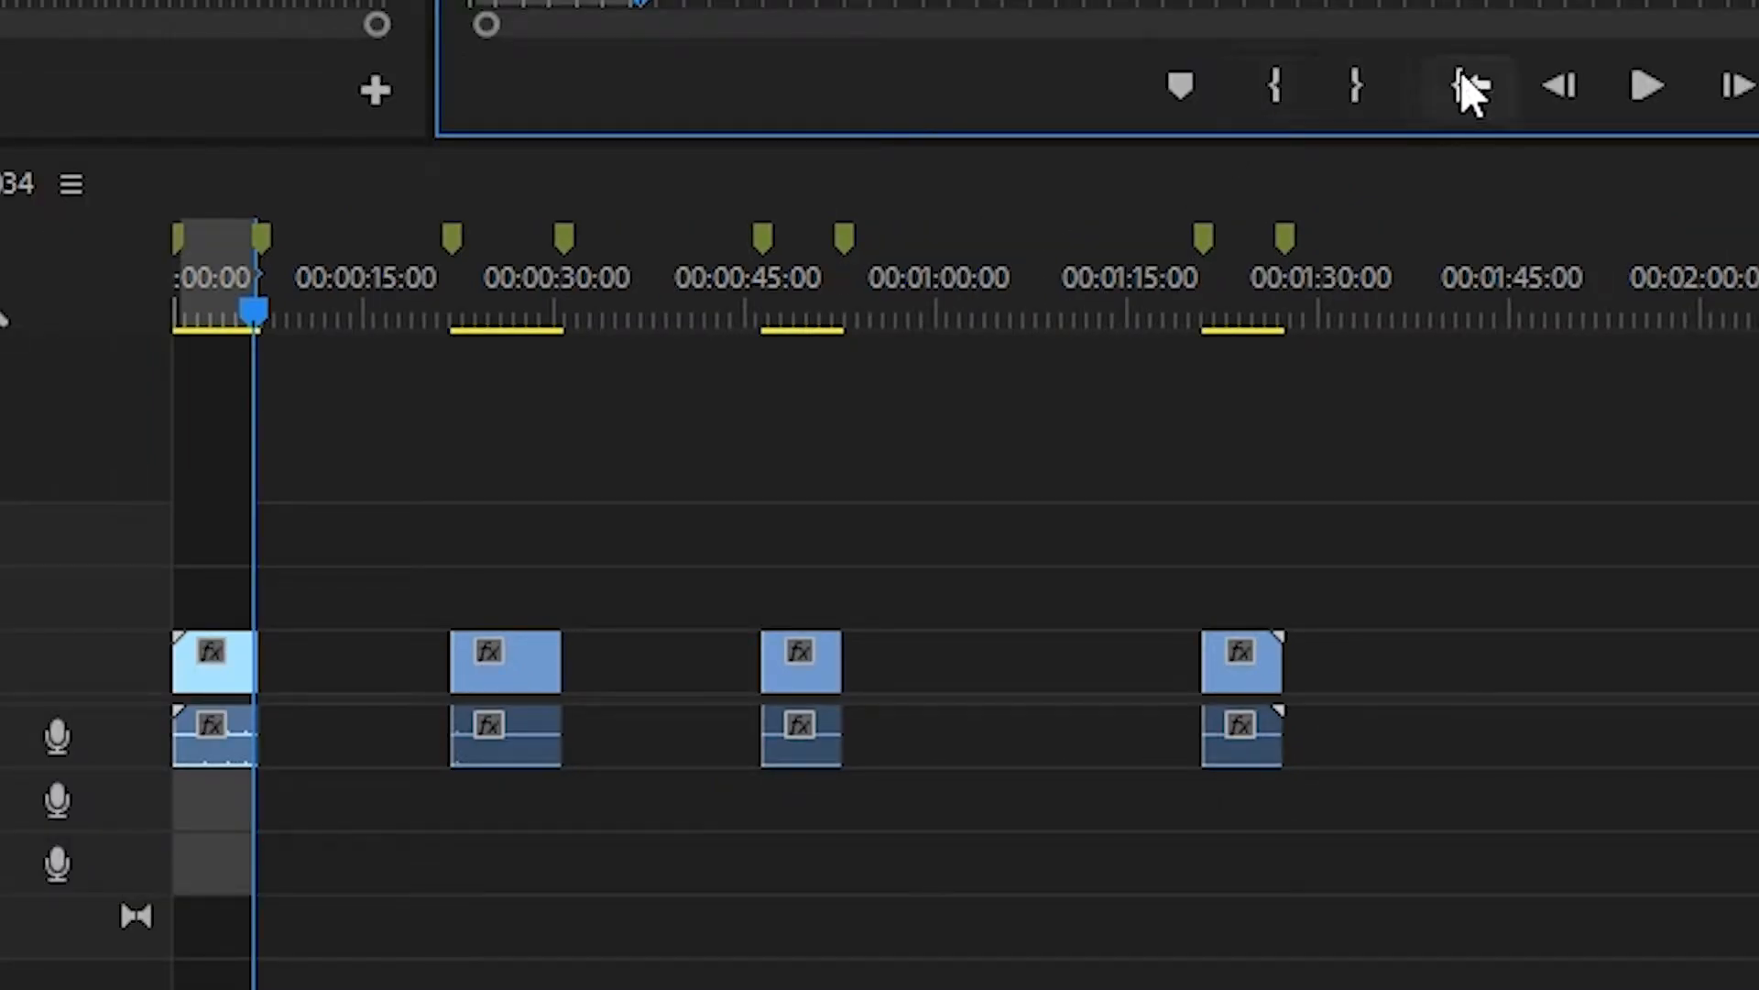
click(1543, 17)
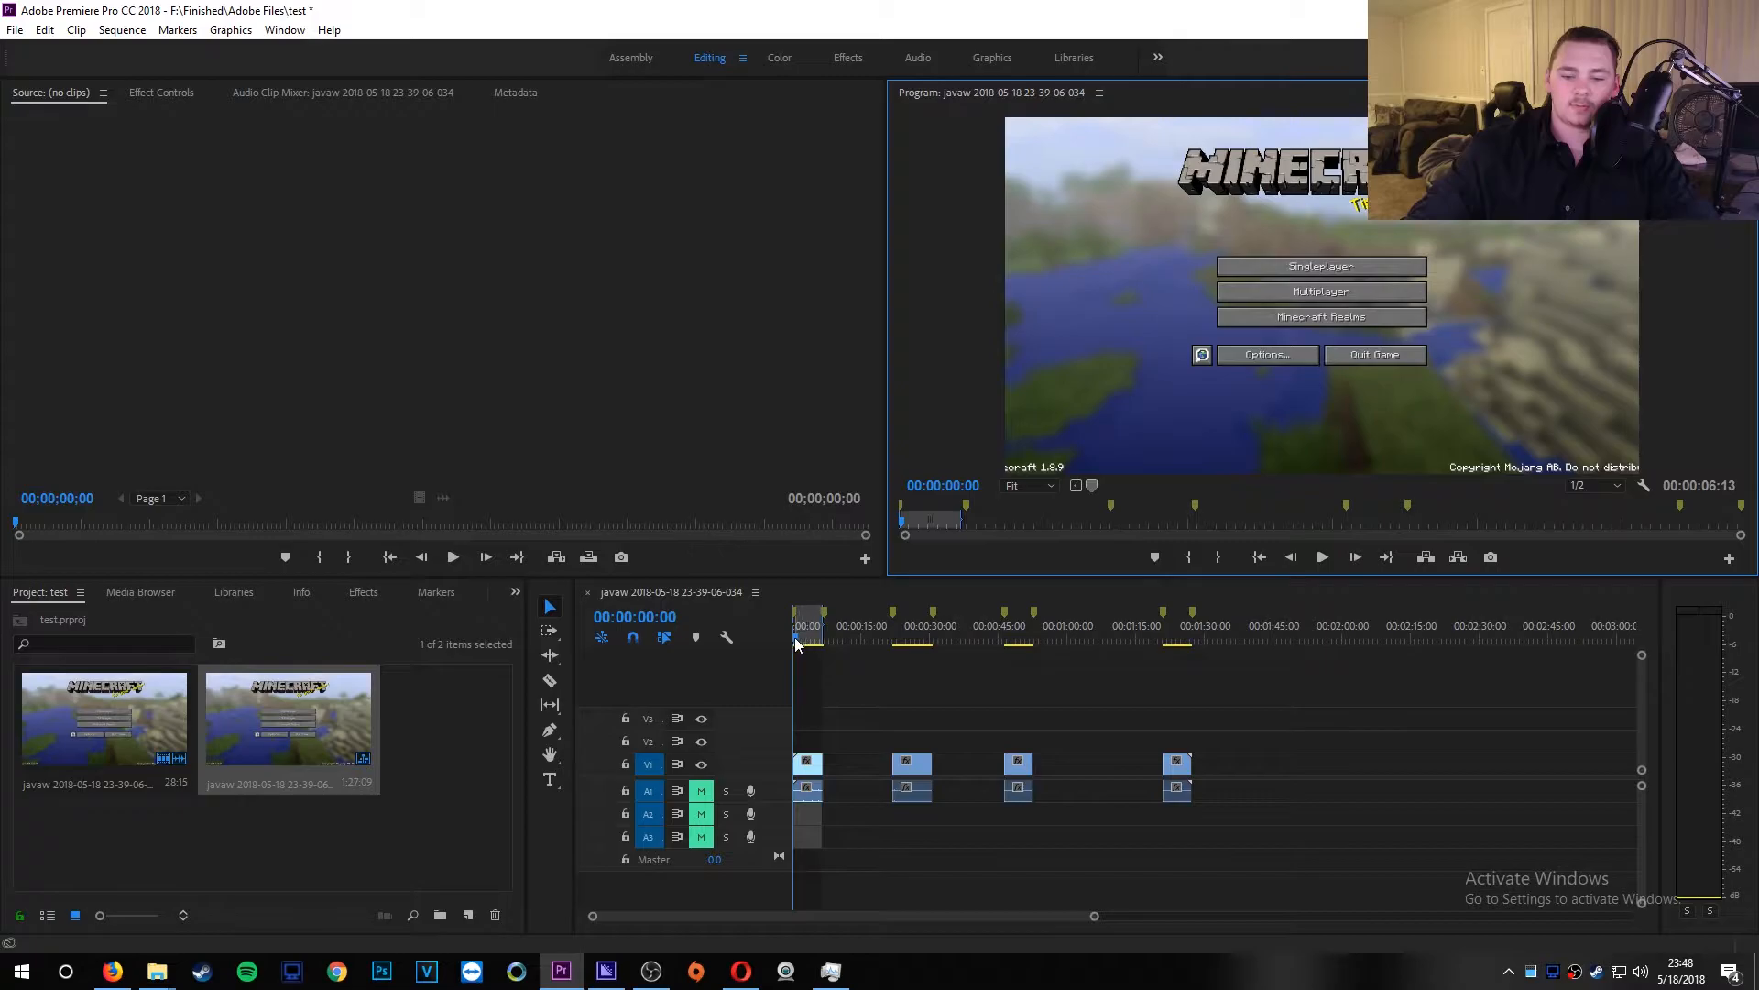
drag(796, 644, 825, 640)
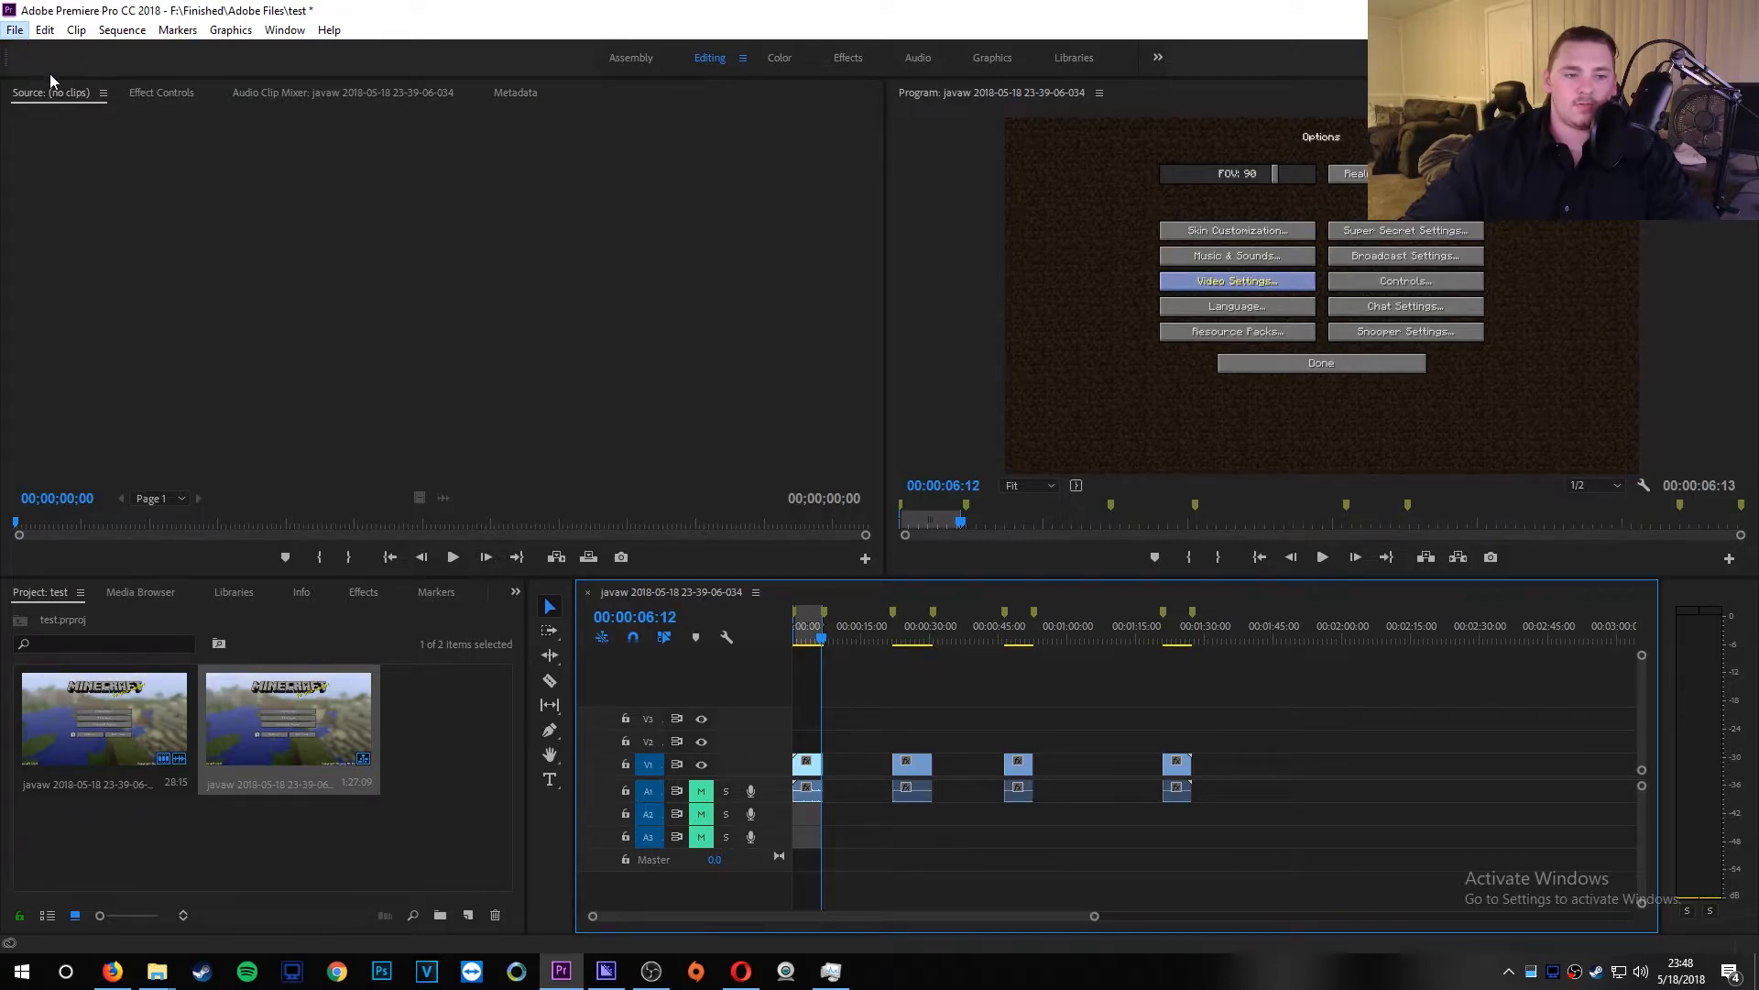
Step: Open the media export settings for the marked range and set the output file to test.mp4 on the Desktop
click(16, 31)
mouse_move(568, 625)
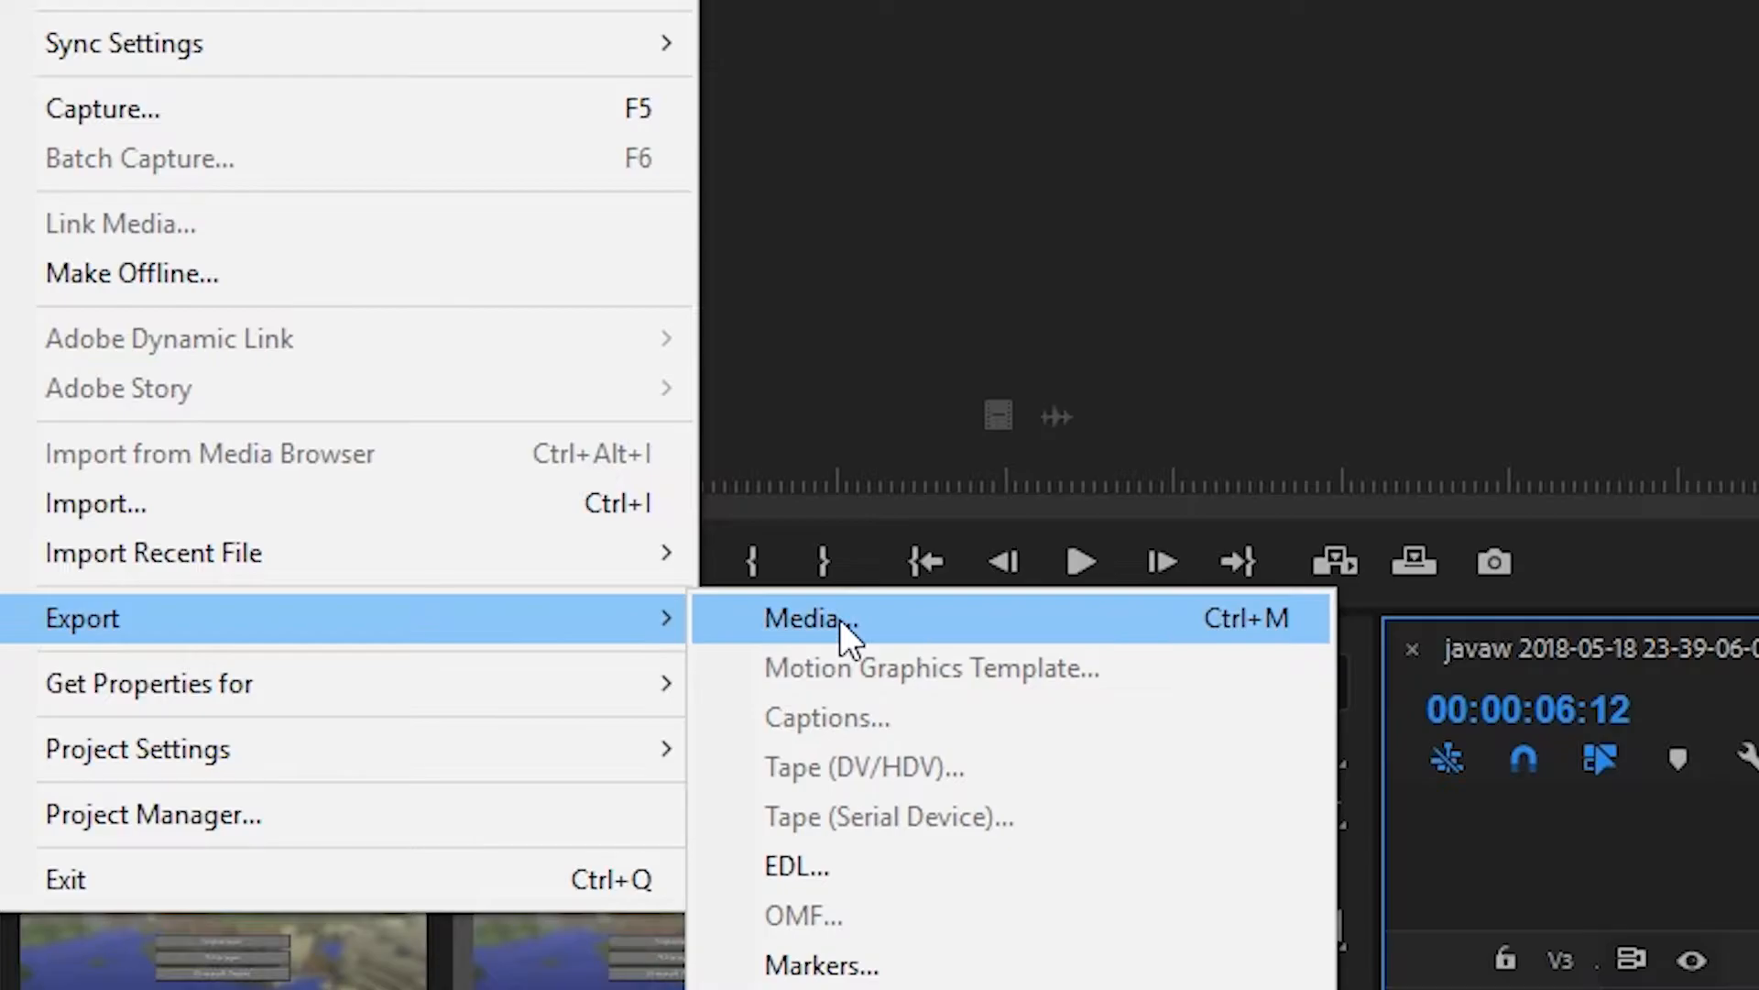
click(840, 619)
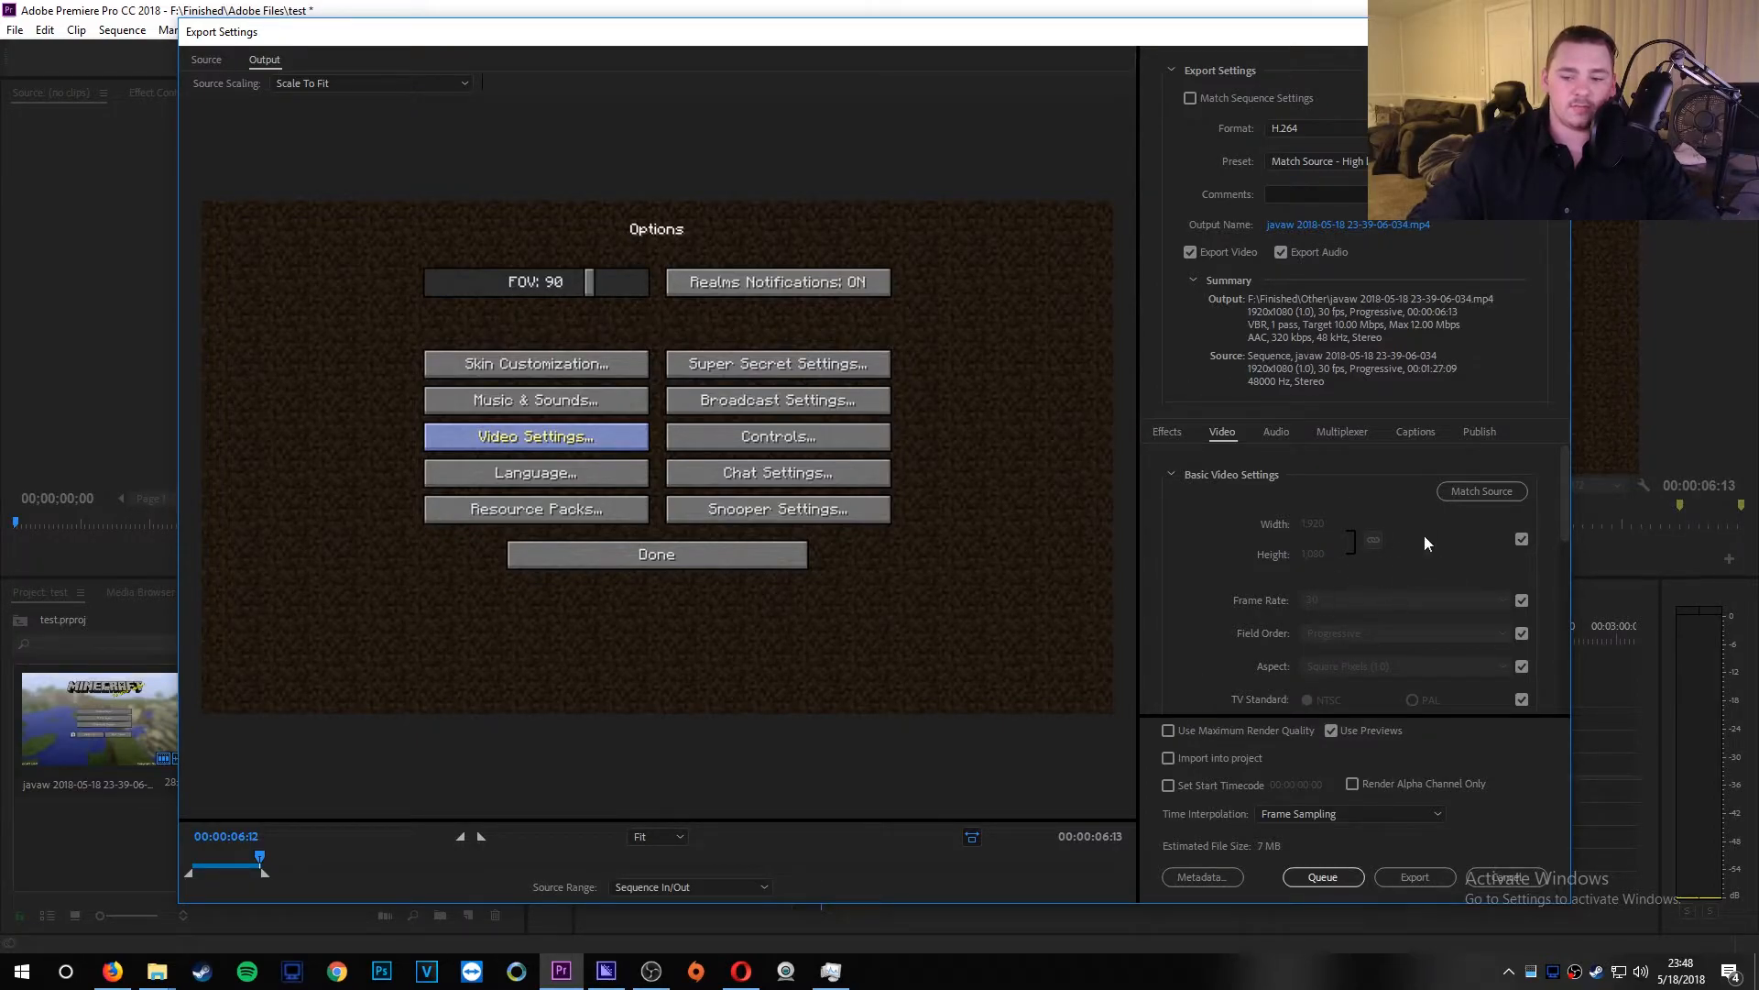
click(1325, 226)
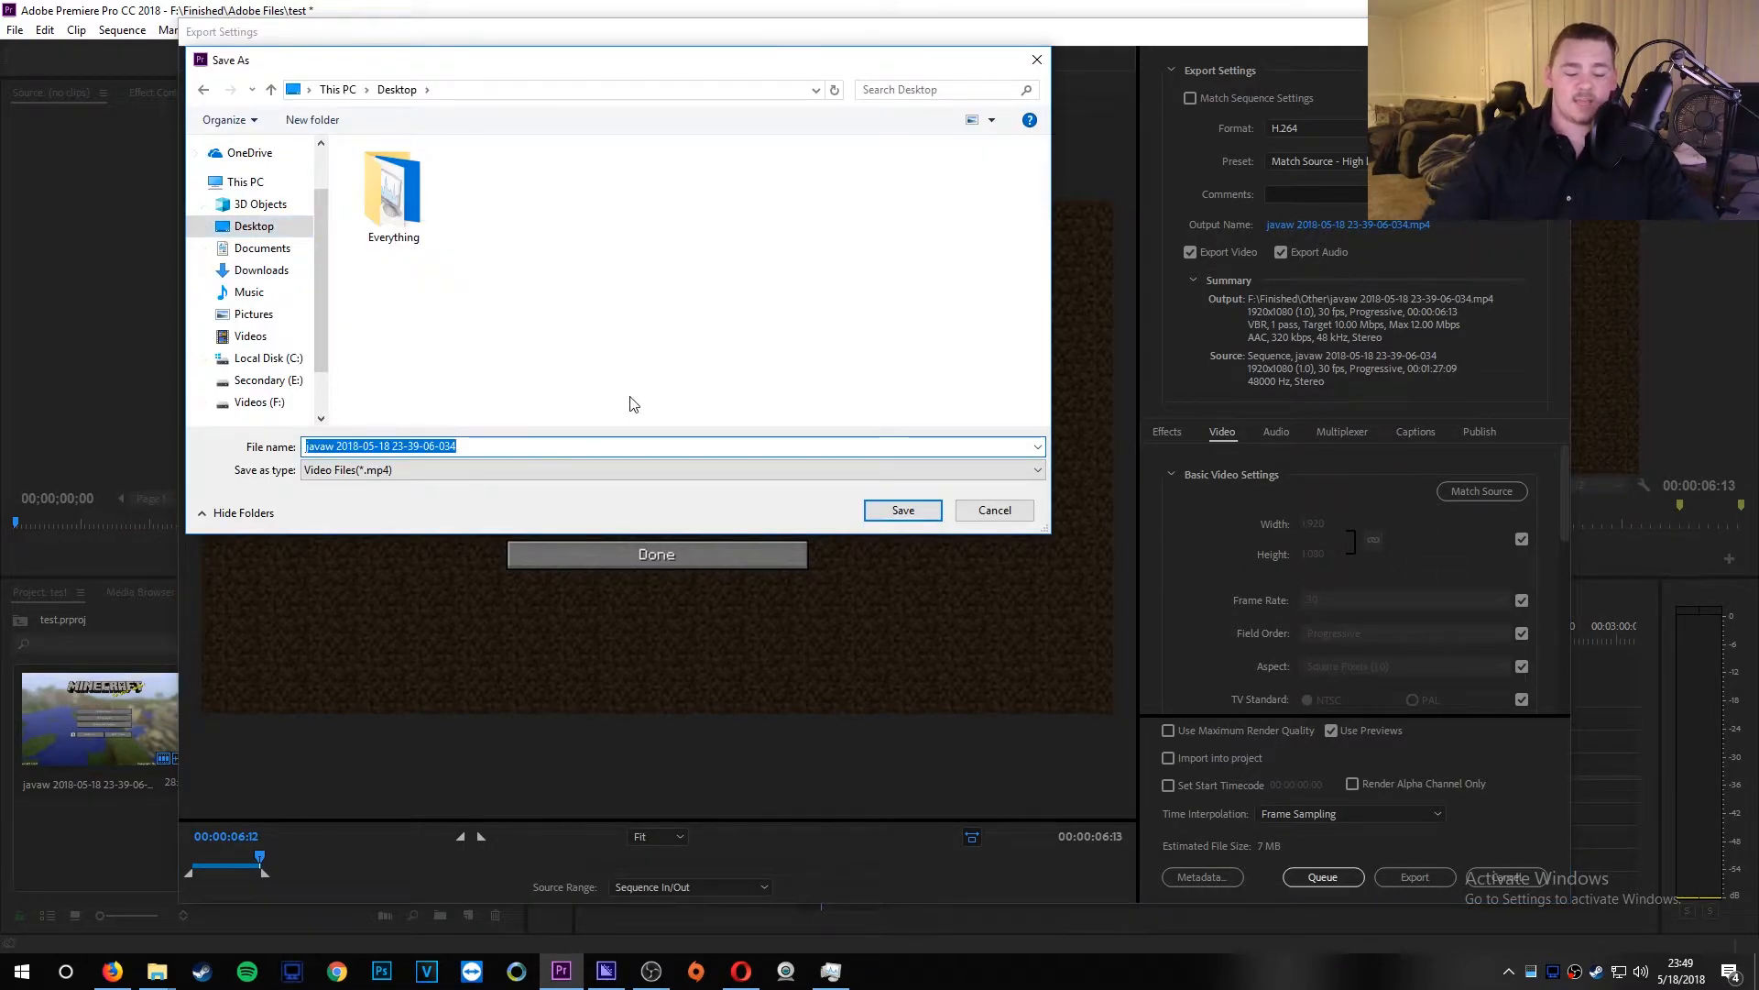
text(test)
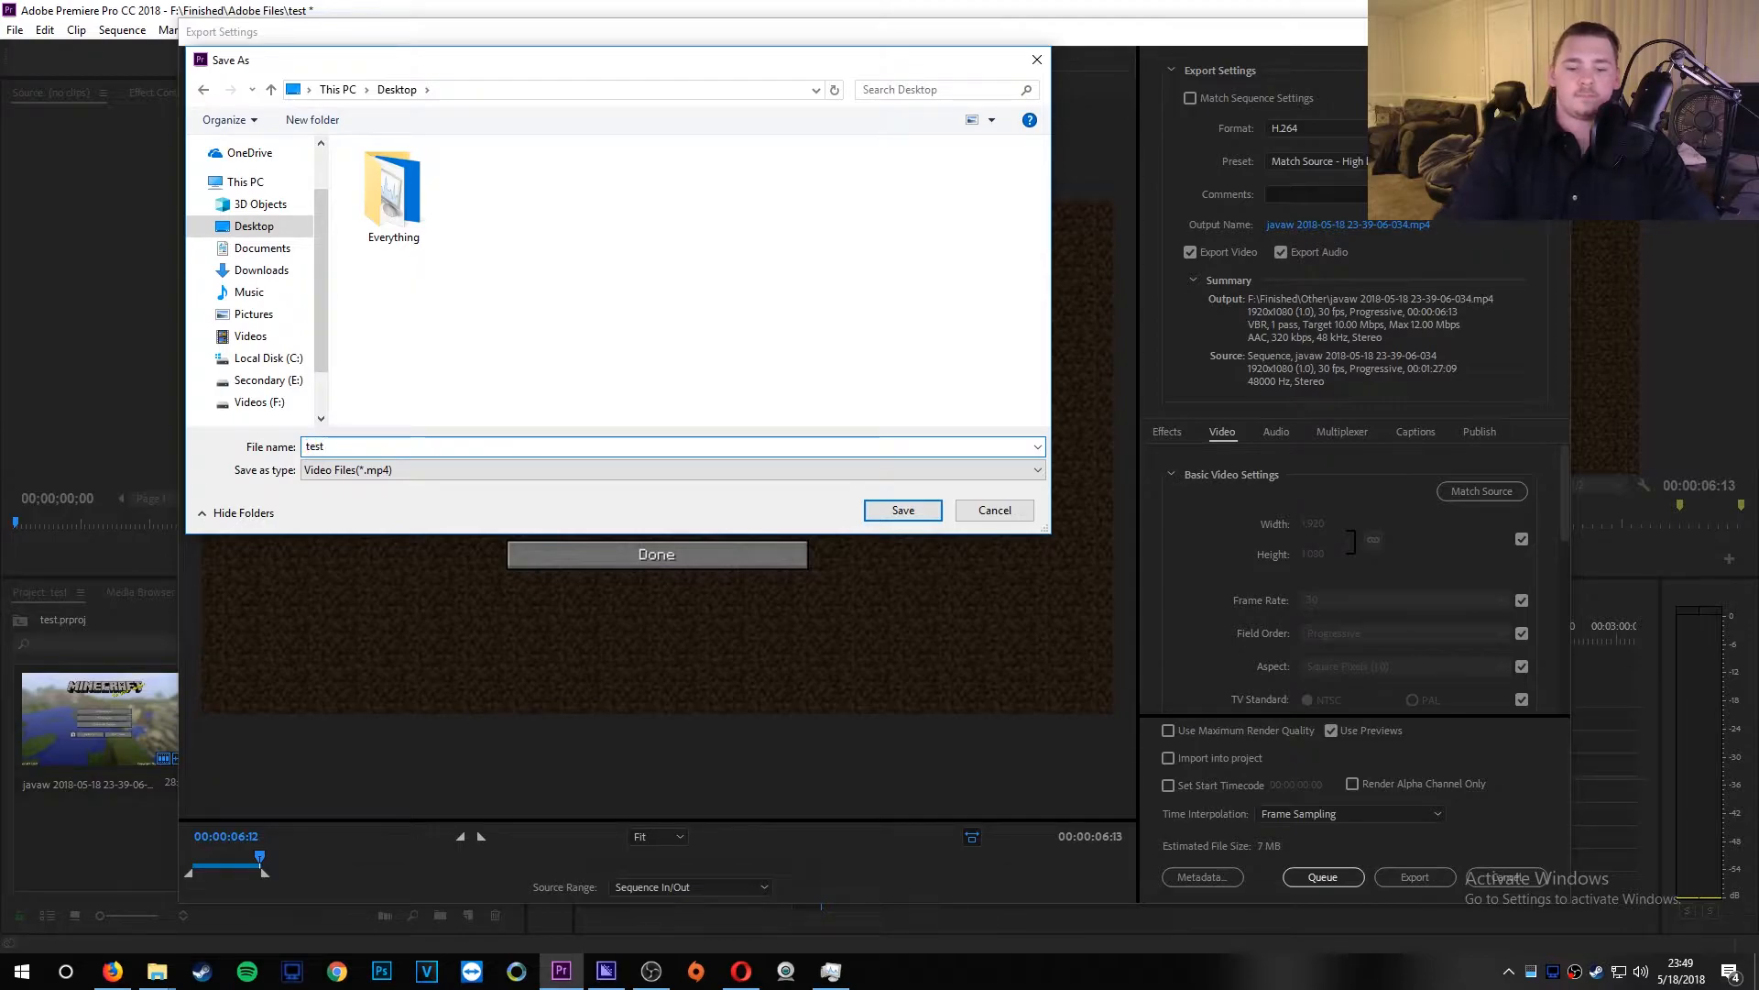
key(Return)
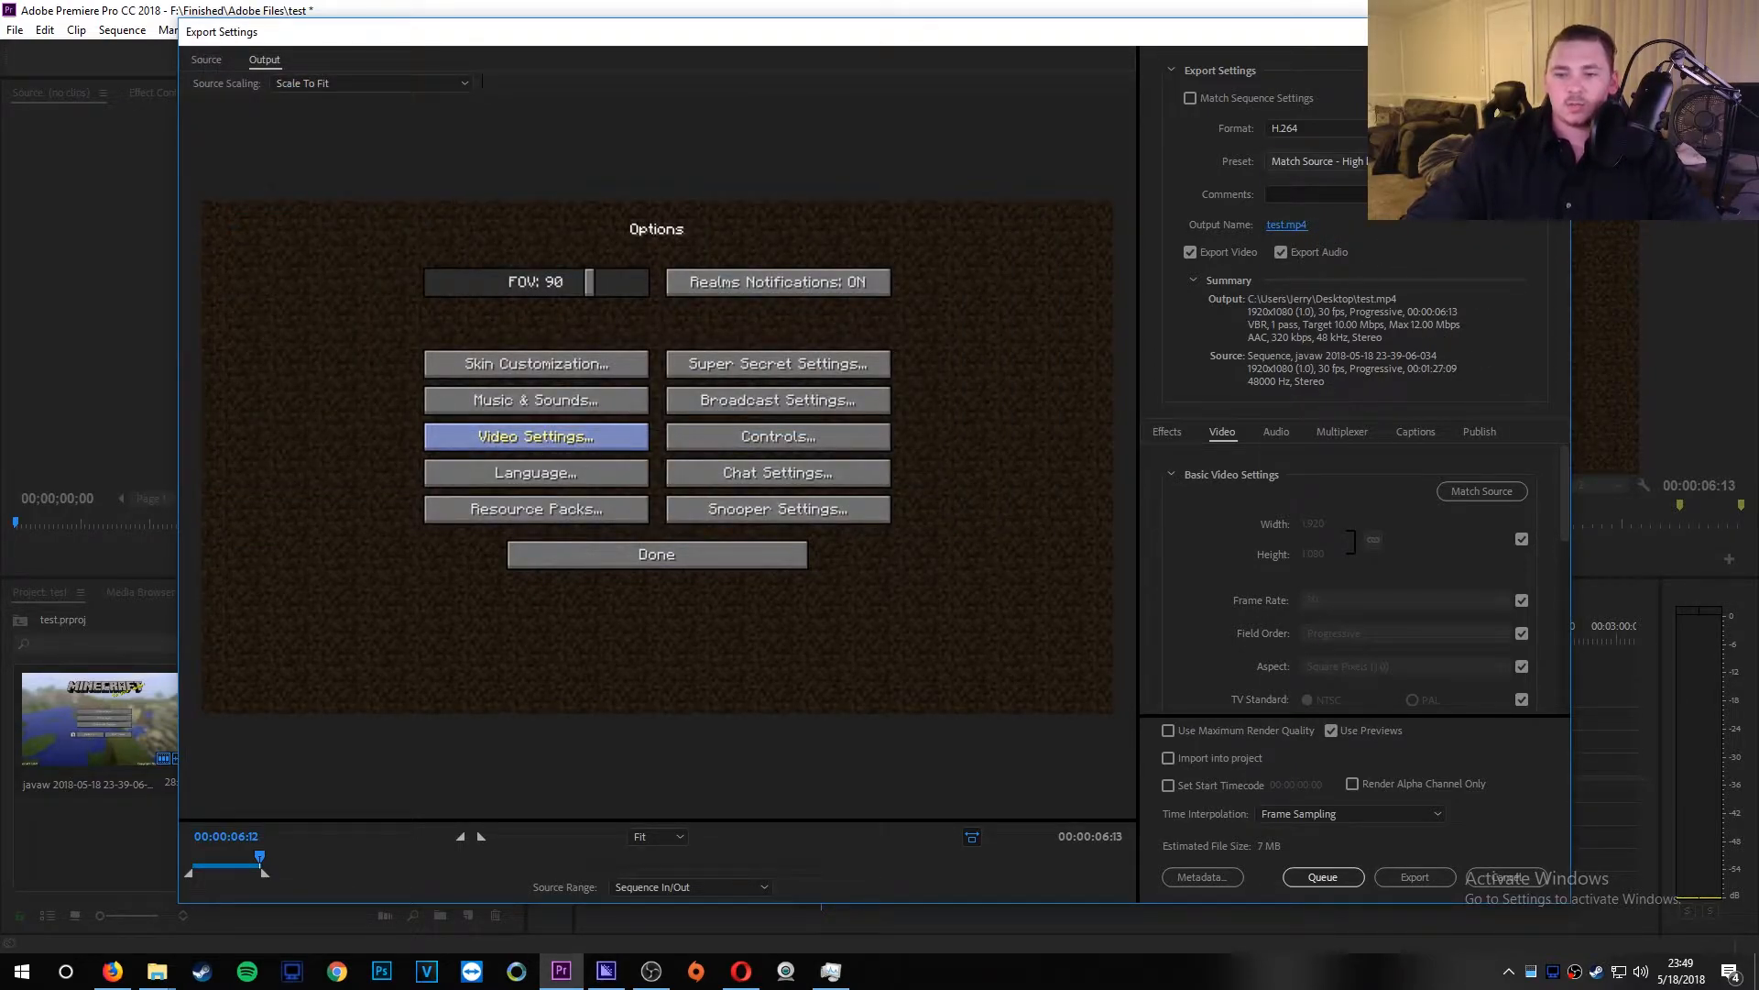
Step: Review the export presets without changing the preset, and set the maximum bitrate to 50 Mbps and the target bitrate to 14 Mbps
click(1320, 161)
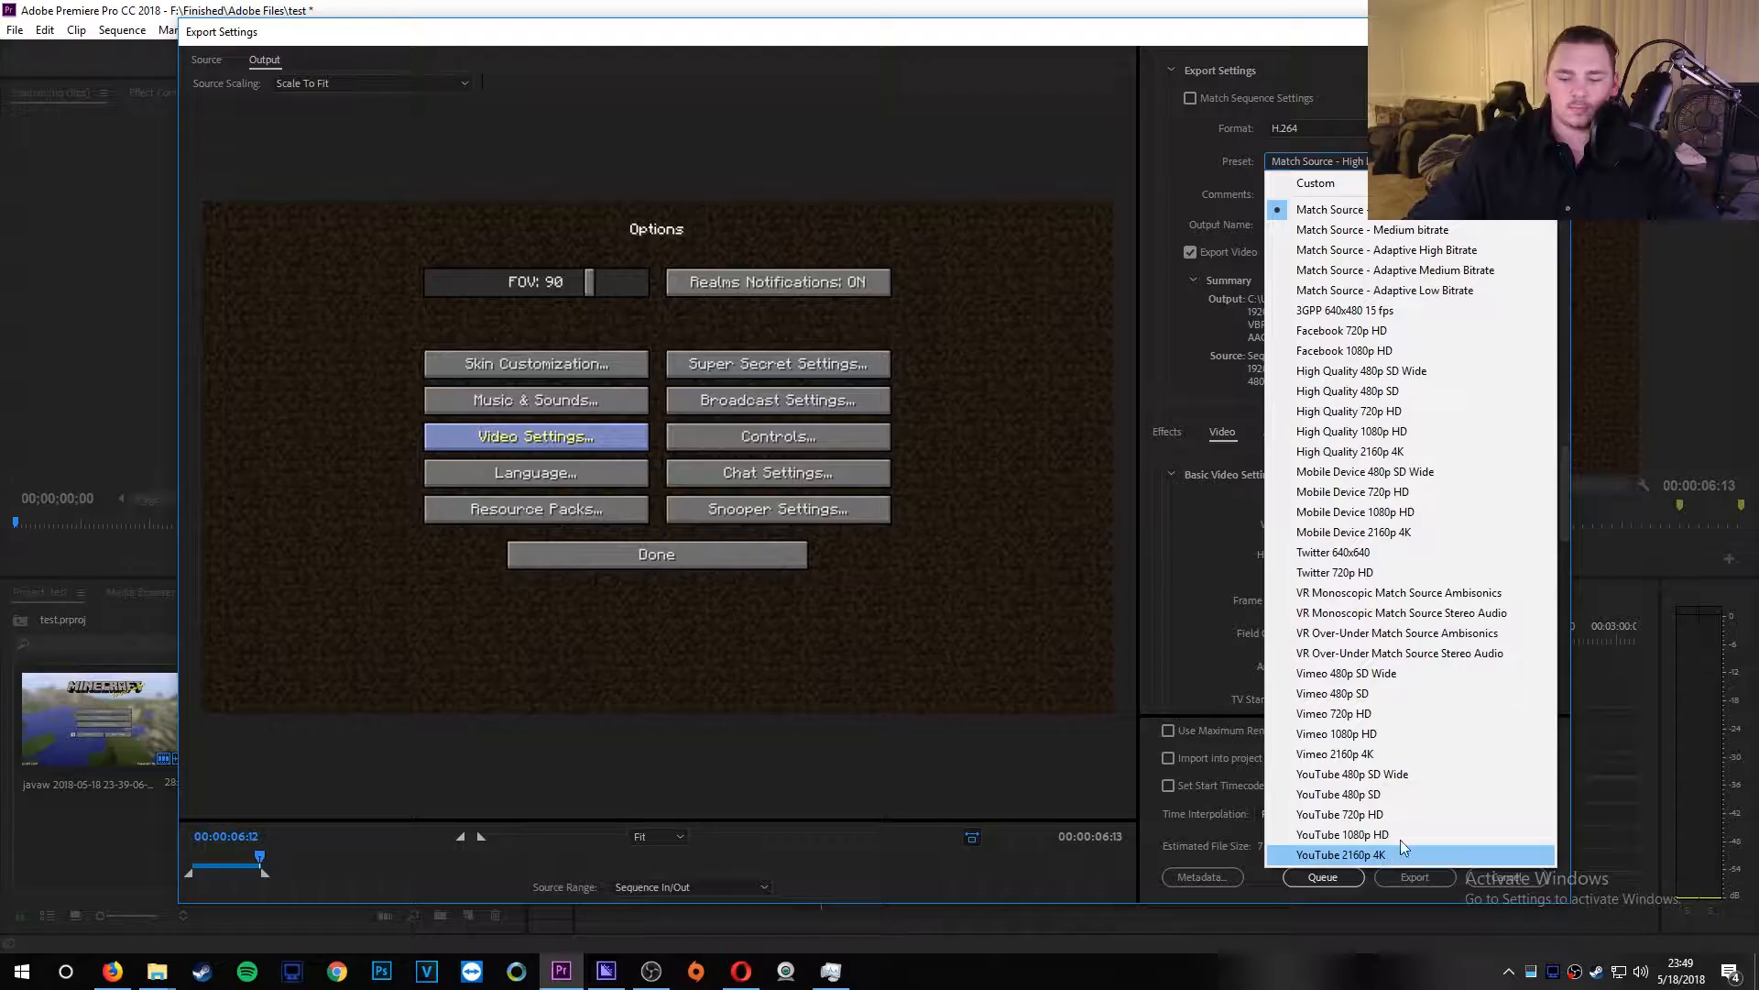
click(899, 342)
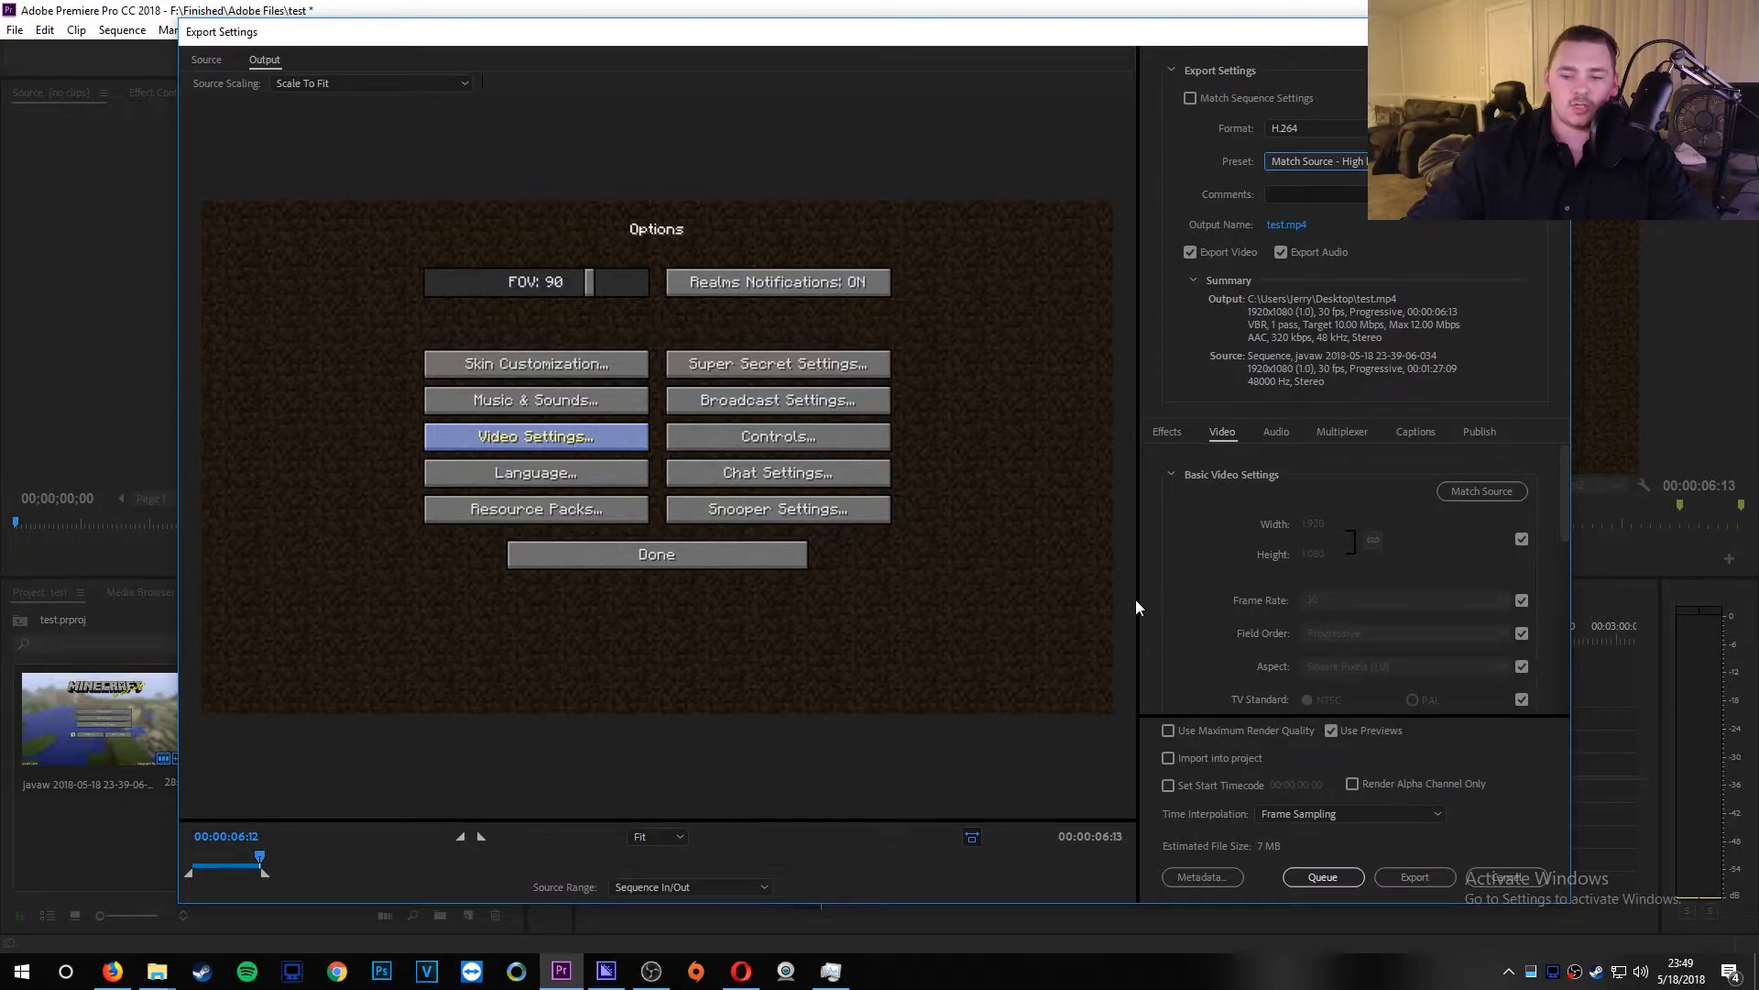
scroll(1168, 578, down, 8)
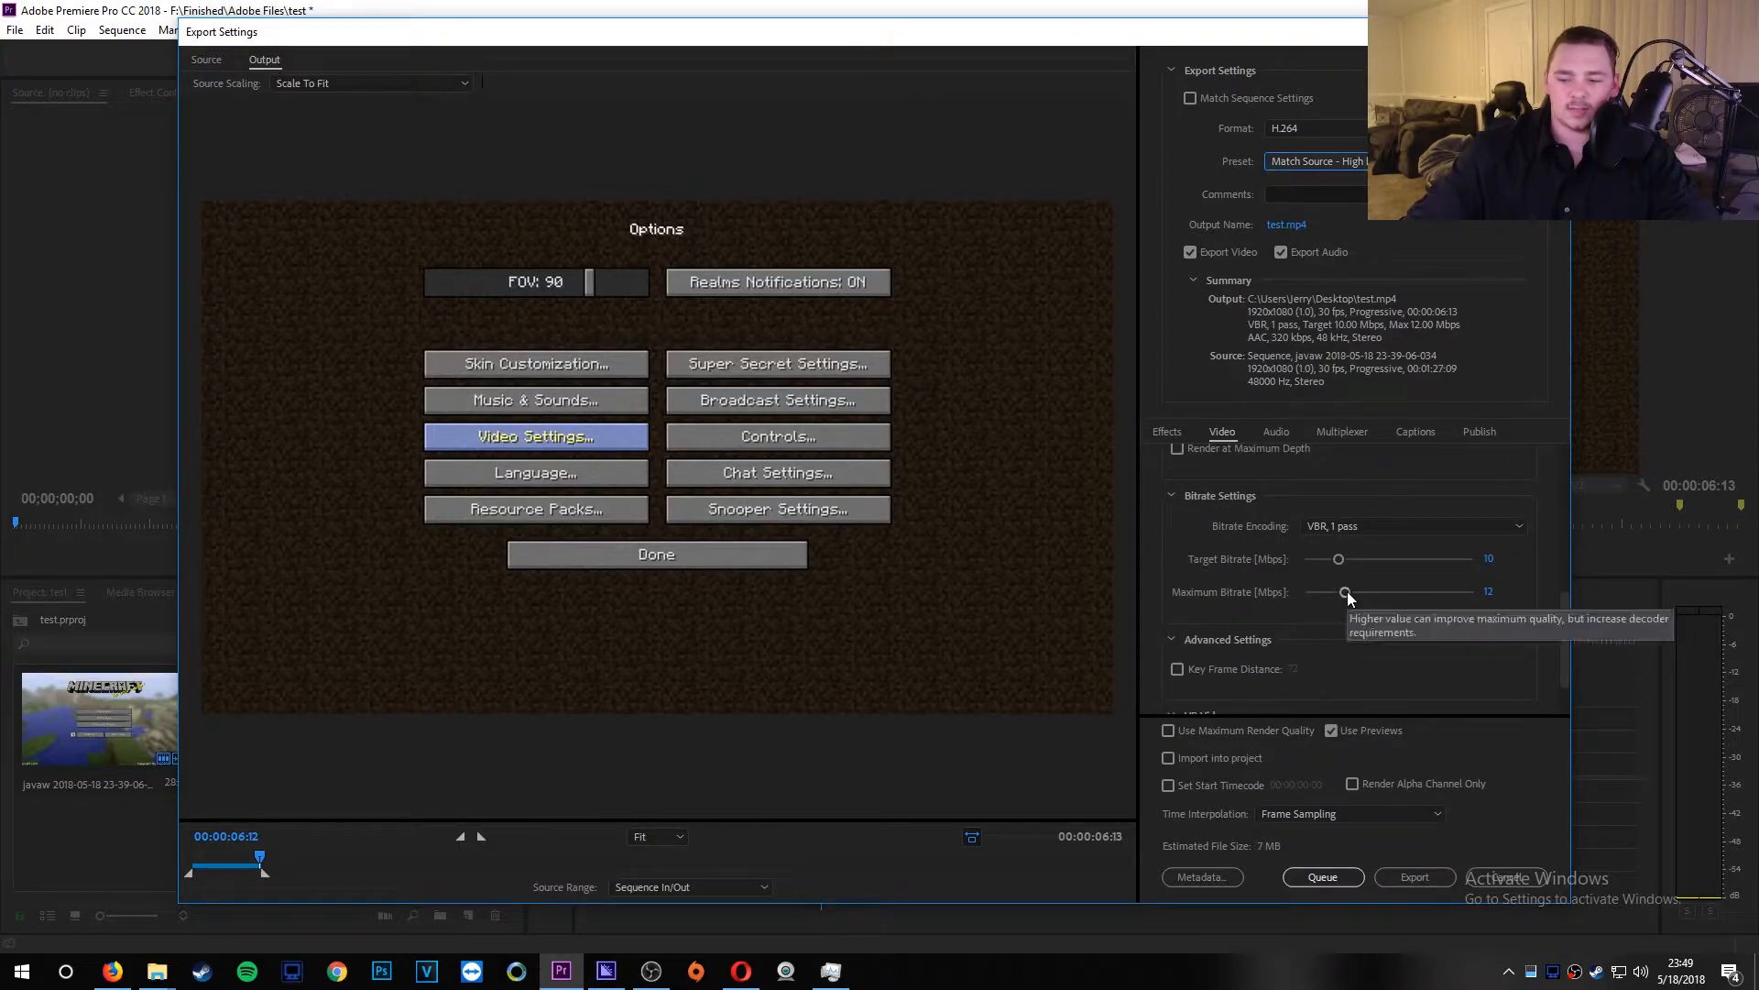
drag(1345, 593, 1386, 595)
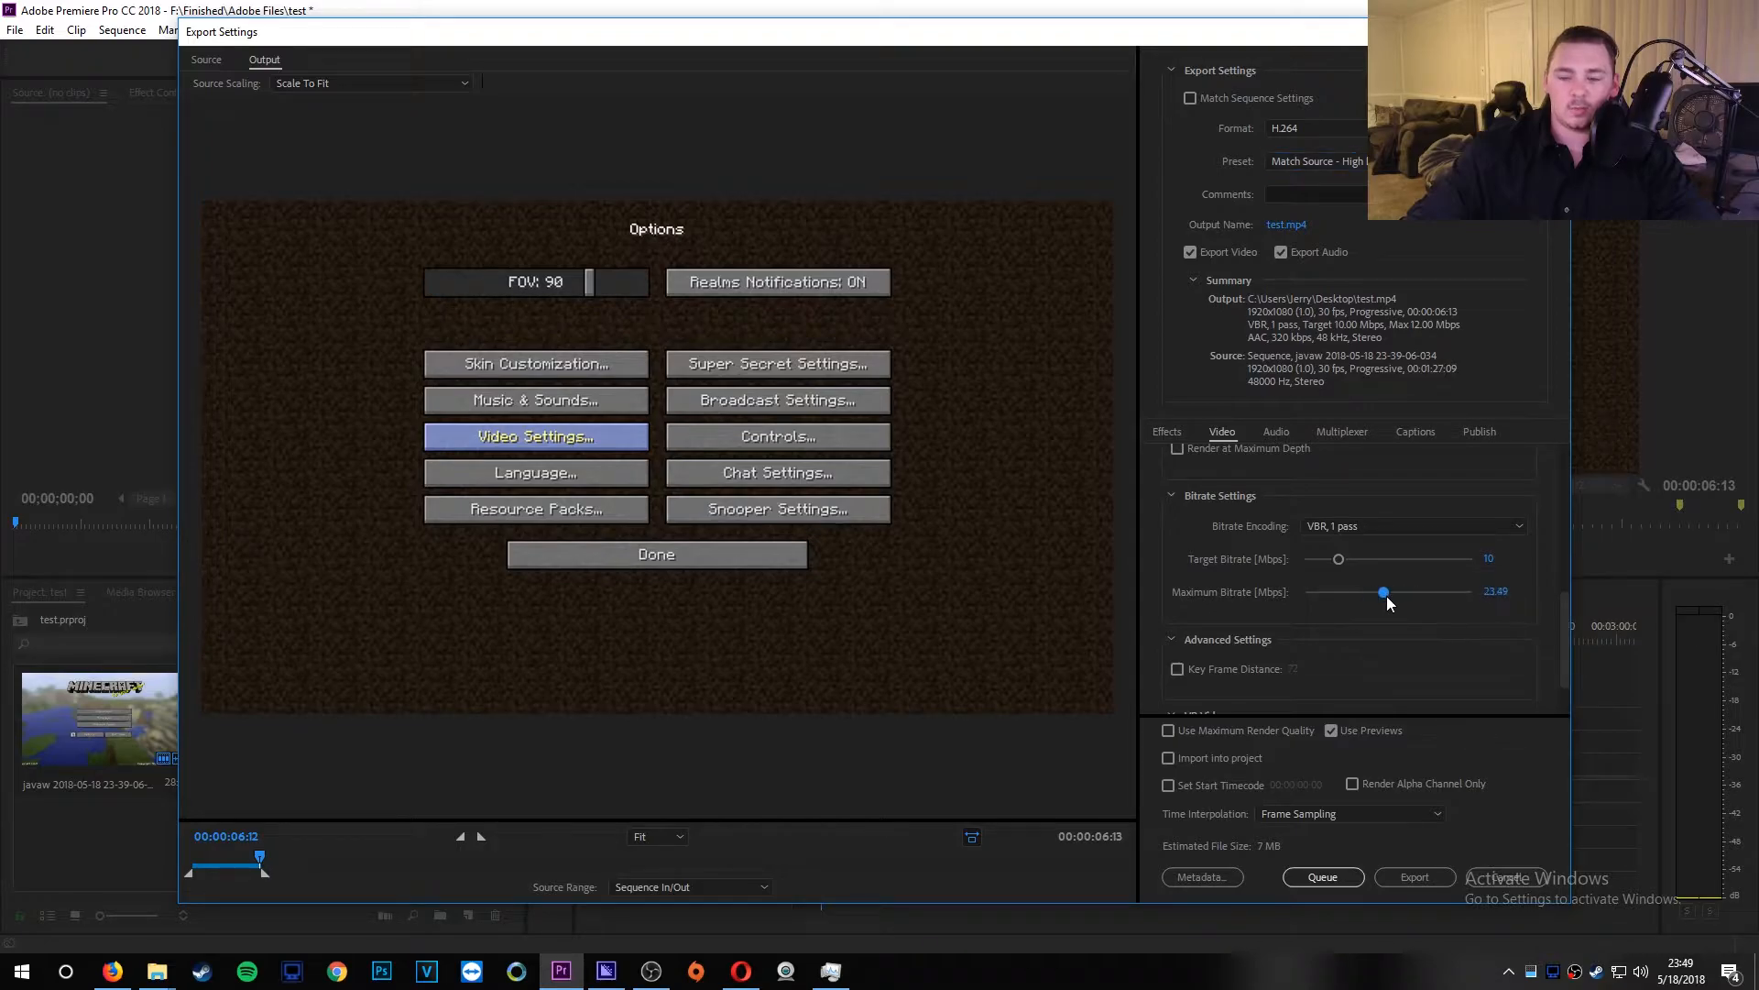
drag(1525, 587, 1524, 587)
click(1489, 560)
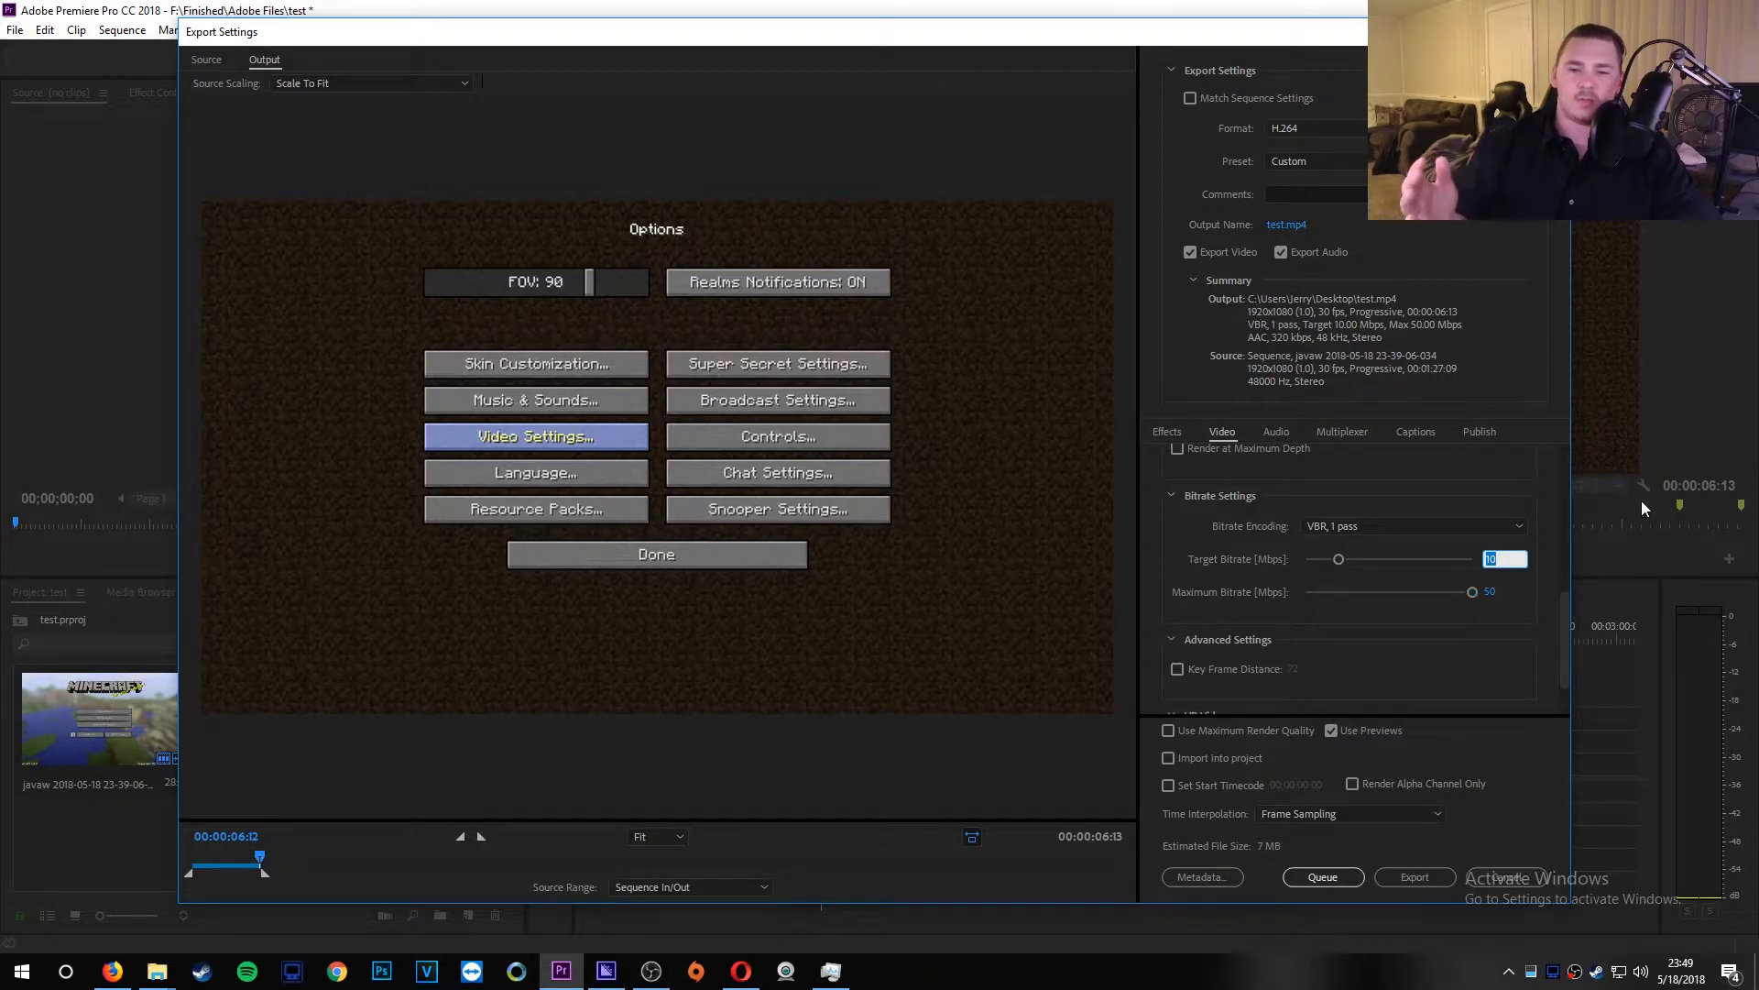
key(Left)
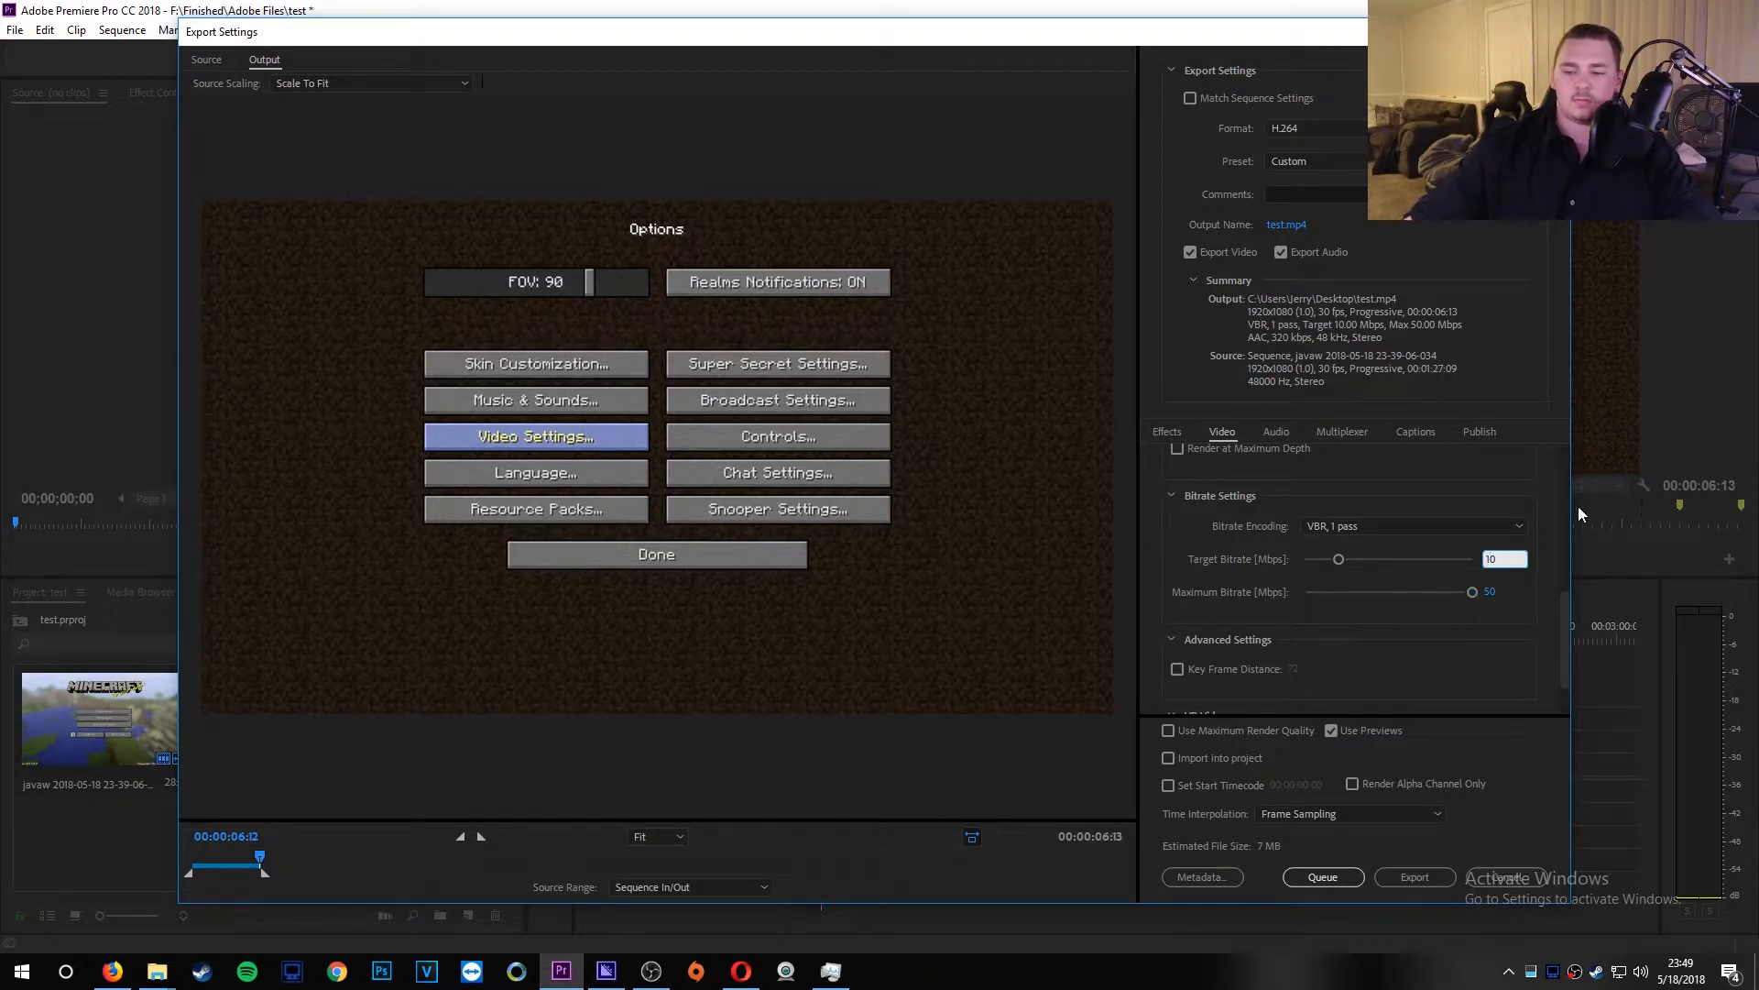
drag(1509, 560, 1432, 564)
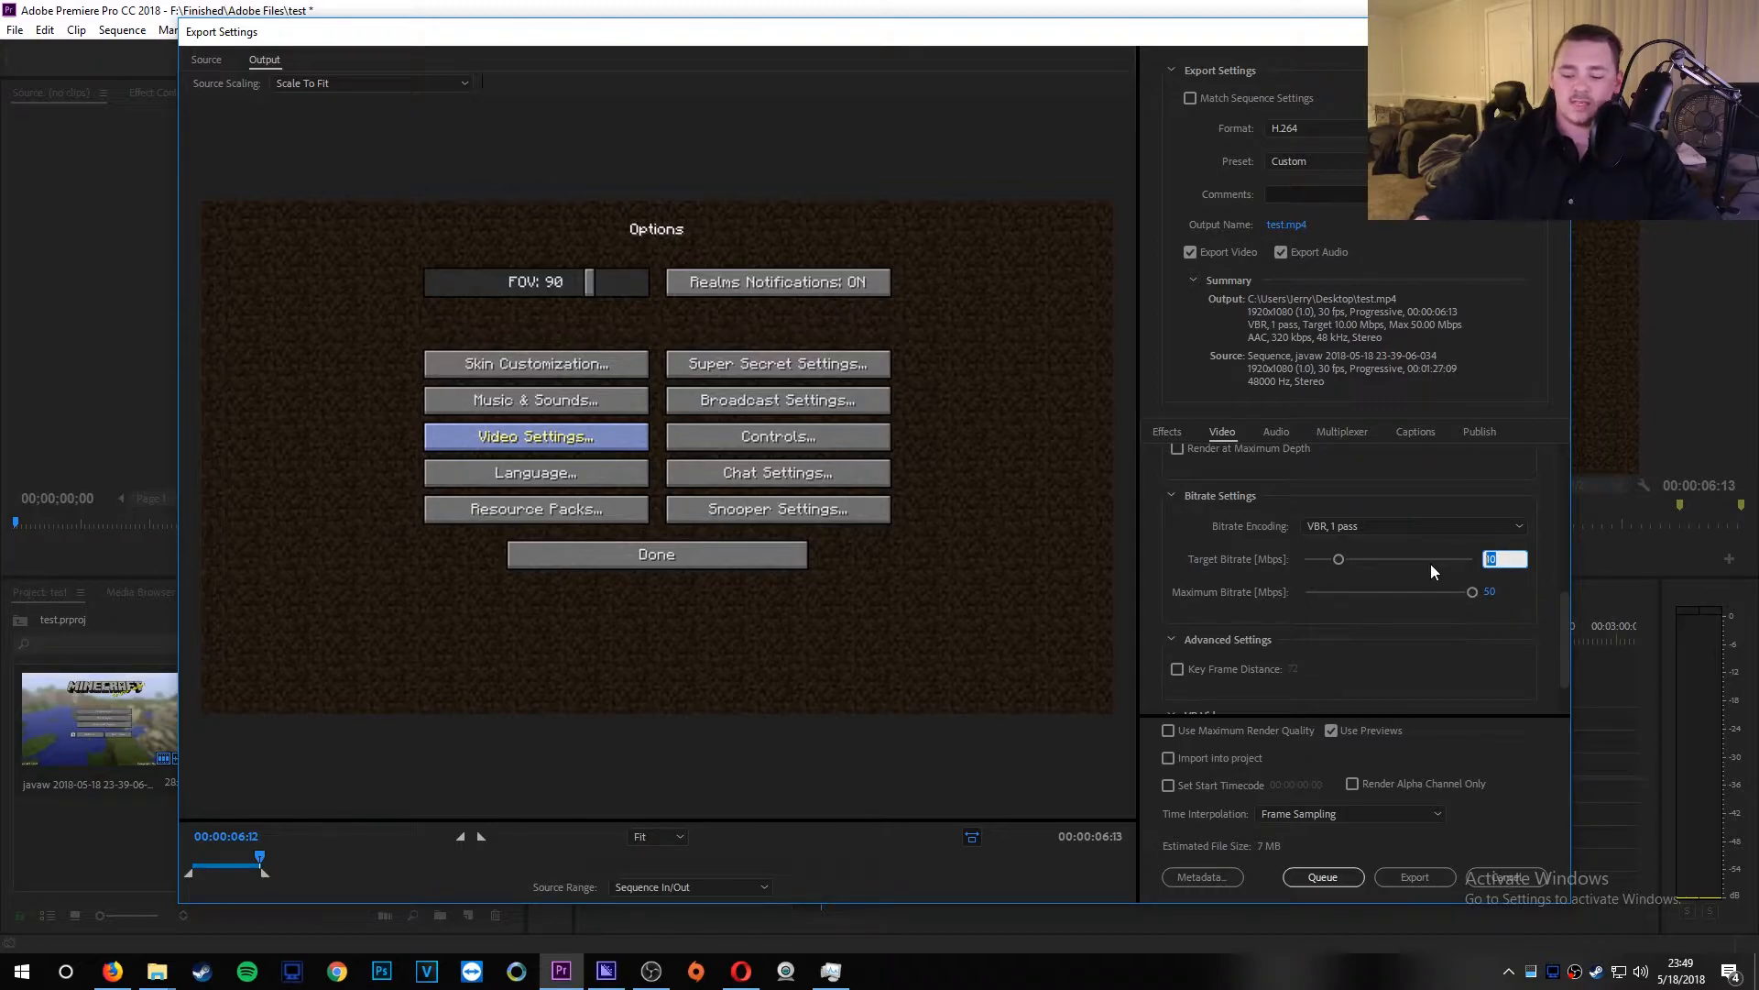
text(14)
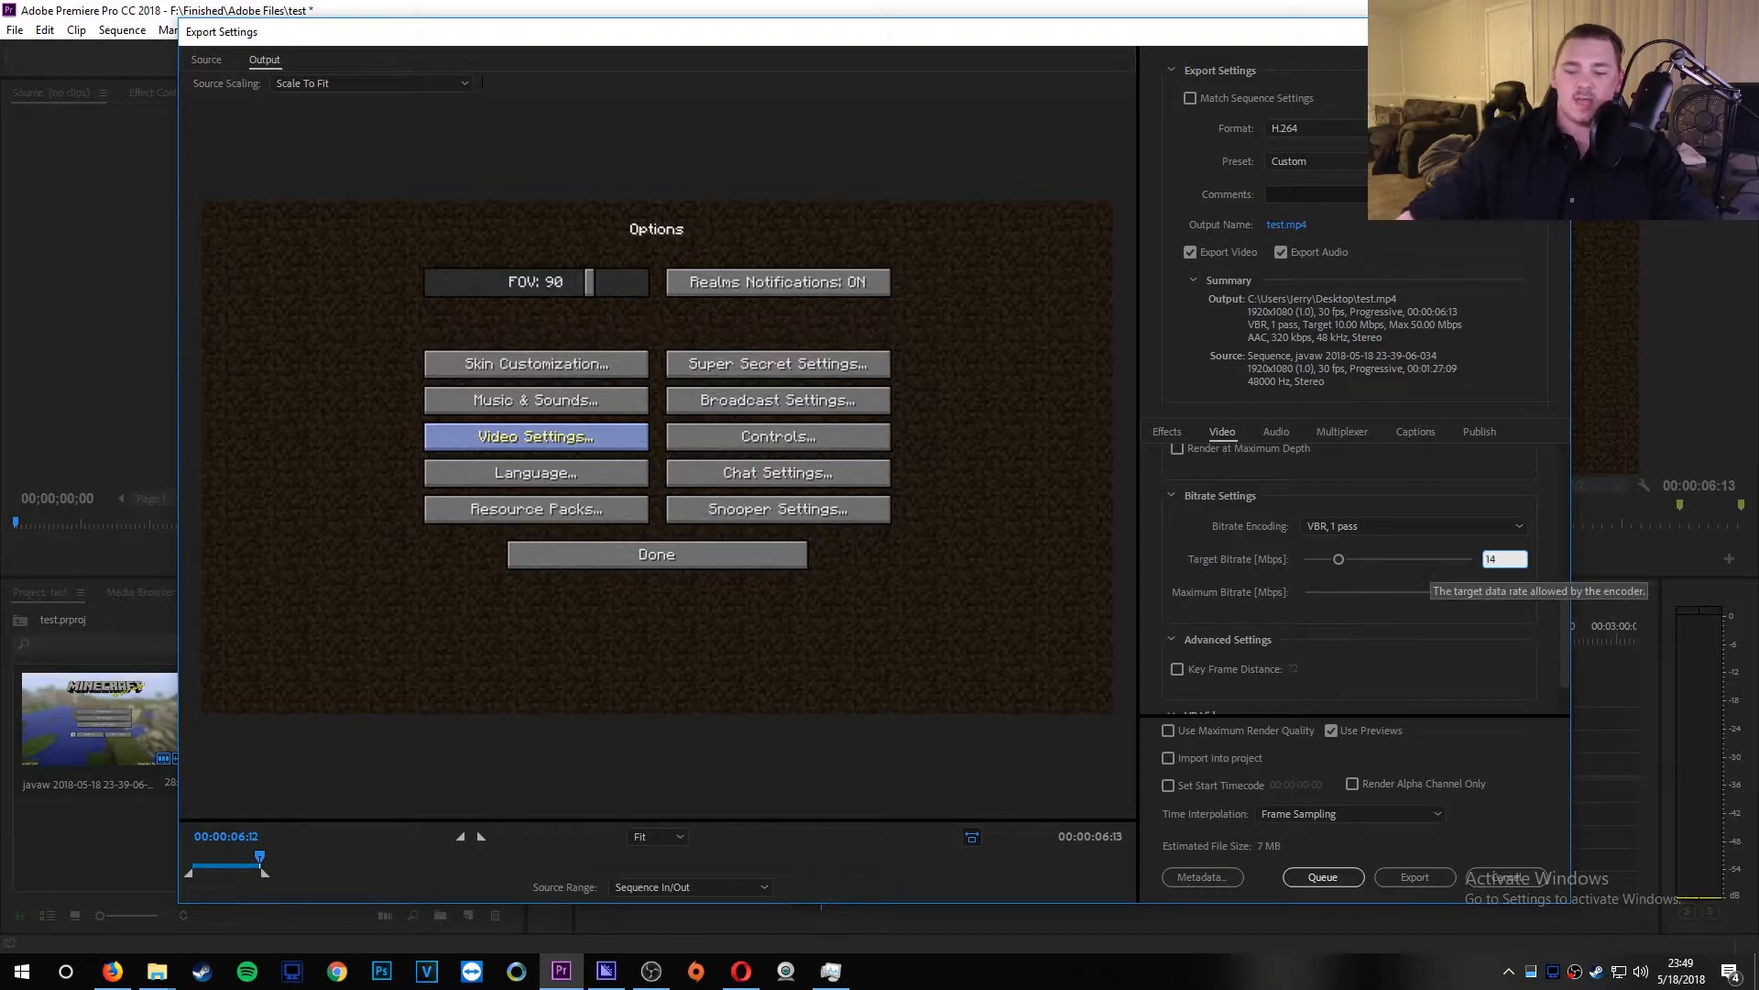
key(Return)
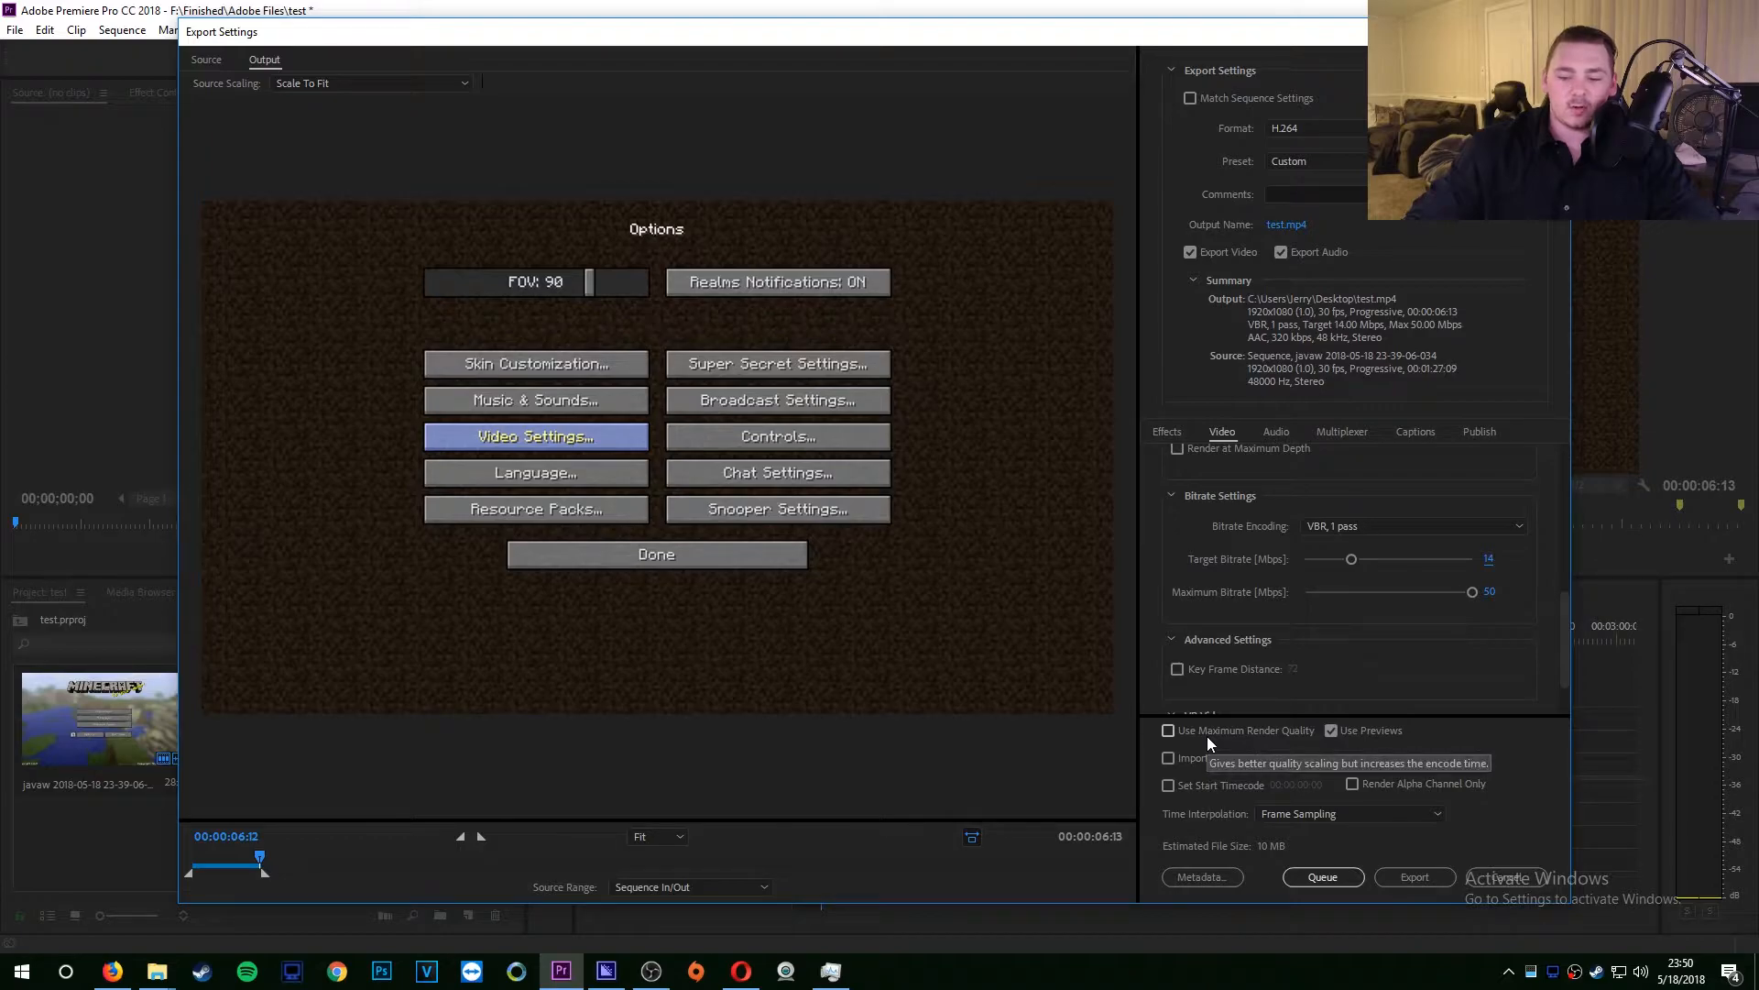
Step: Keep bitrate encoding at VBR, 1 pass and send the export to the Adobe Media Encoder queue, with its window maximized
scroll(1350, 641, up, 3)
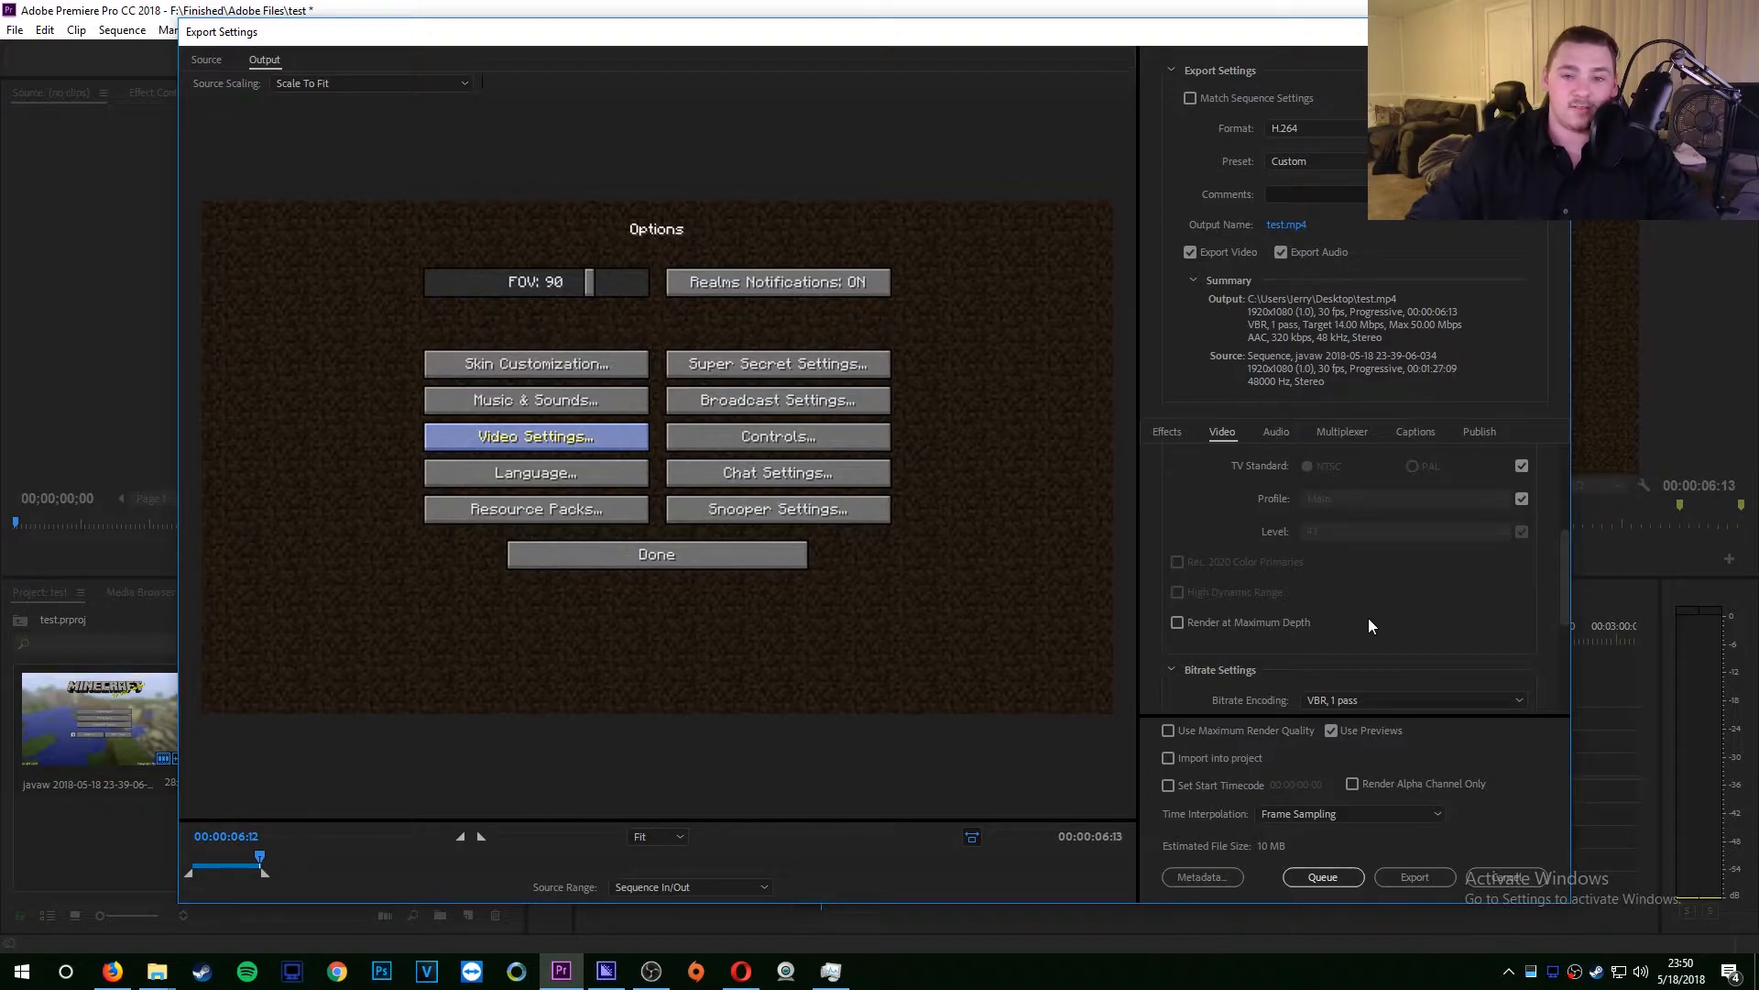
scroll(1368, 618, down, 2)
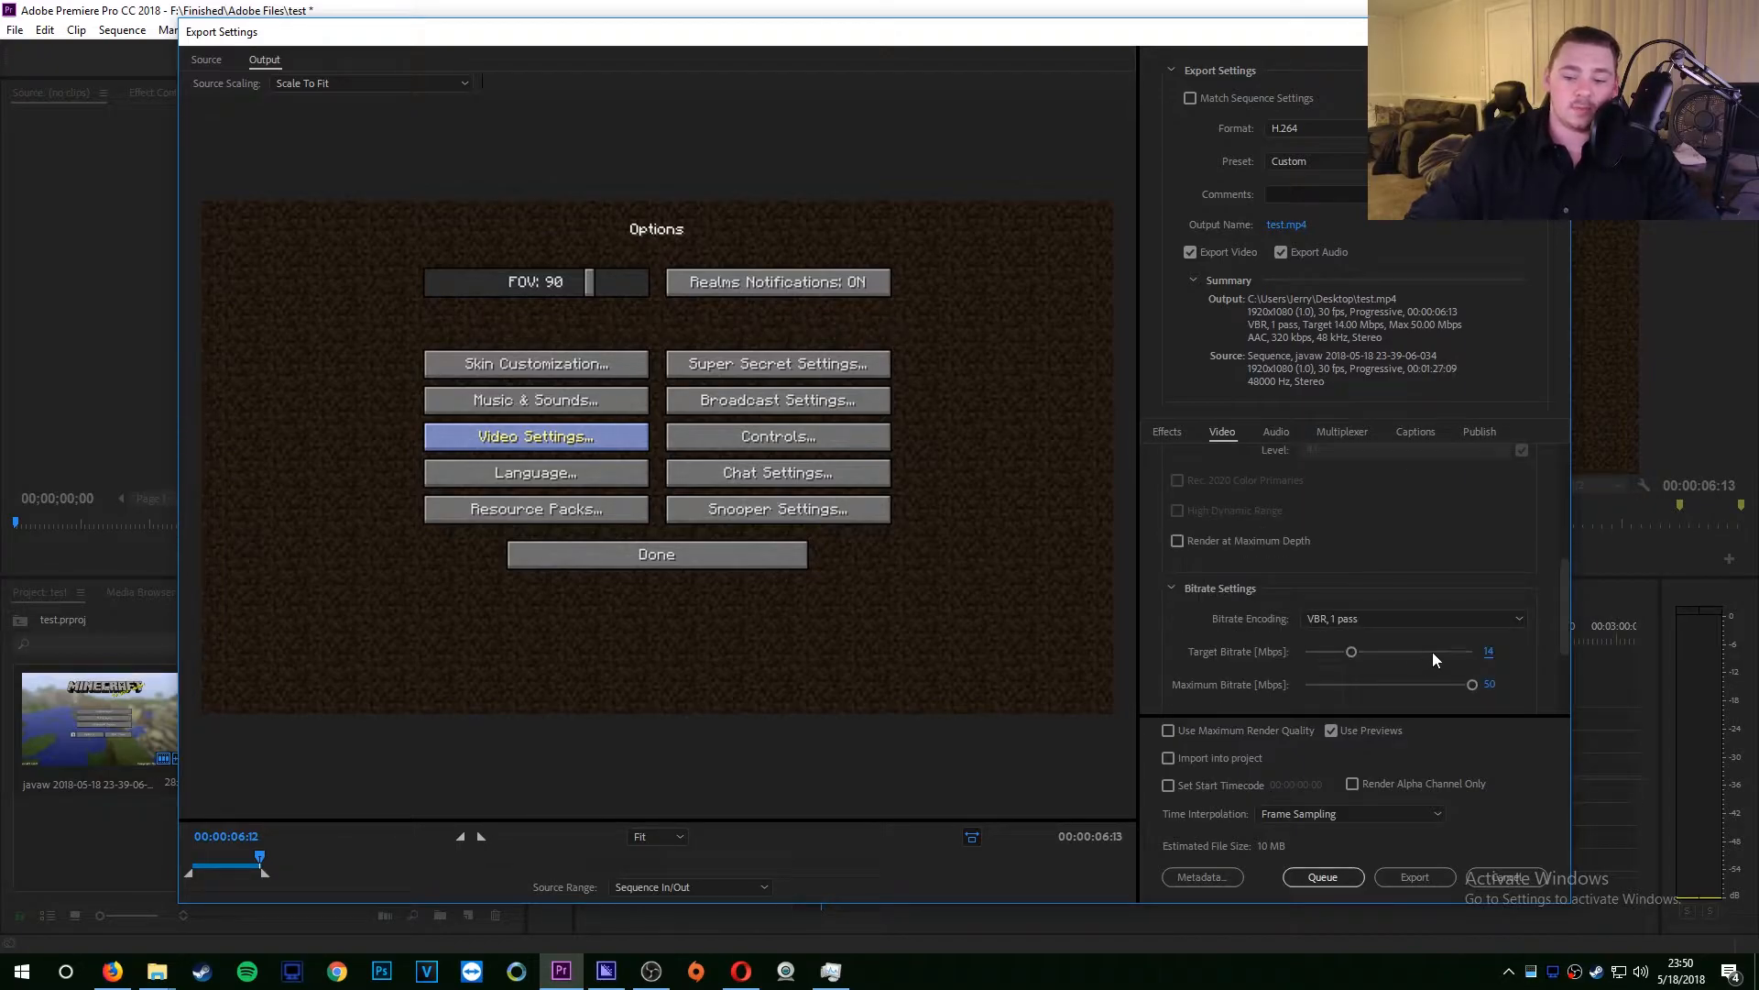
scroll(1530, 647, down, 2)
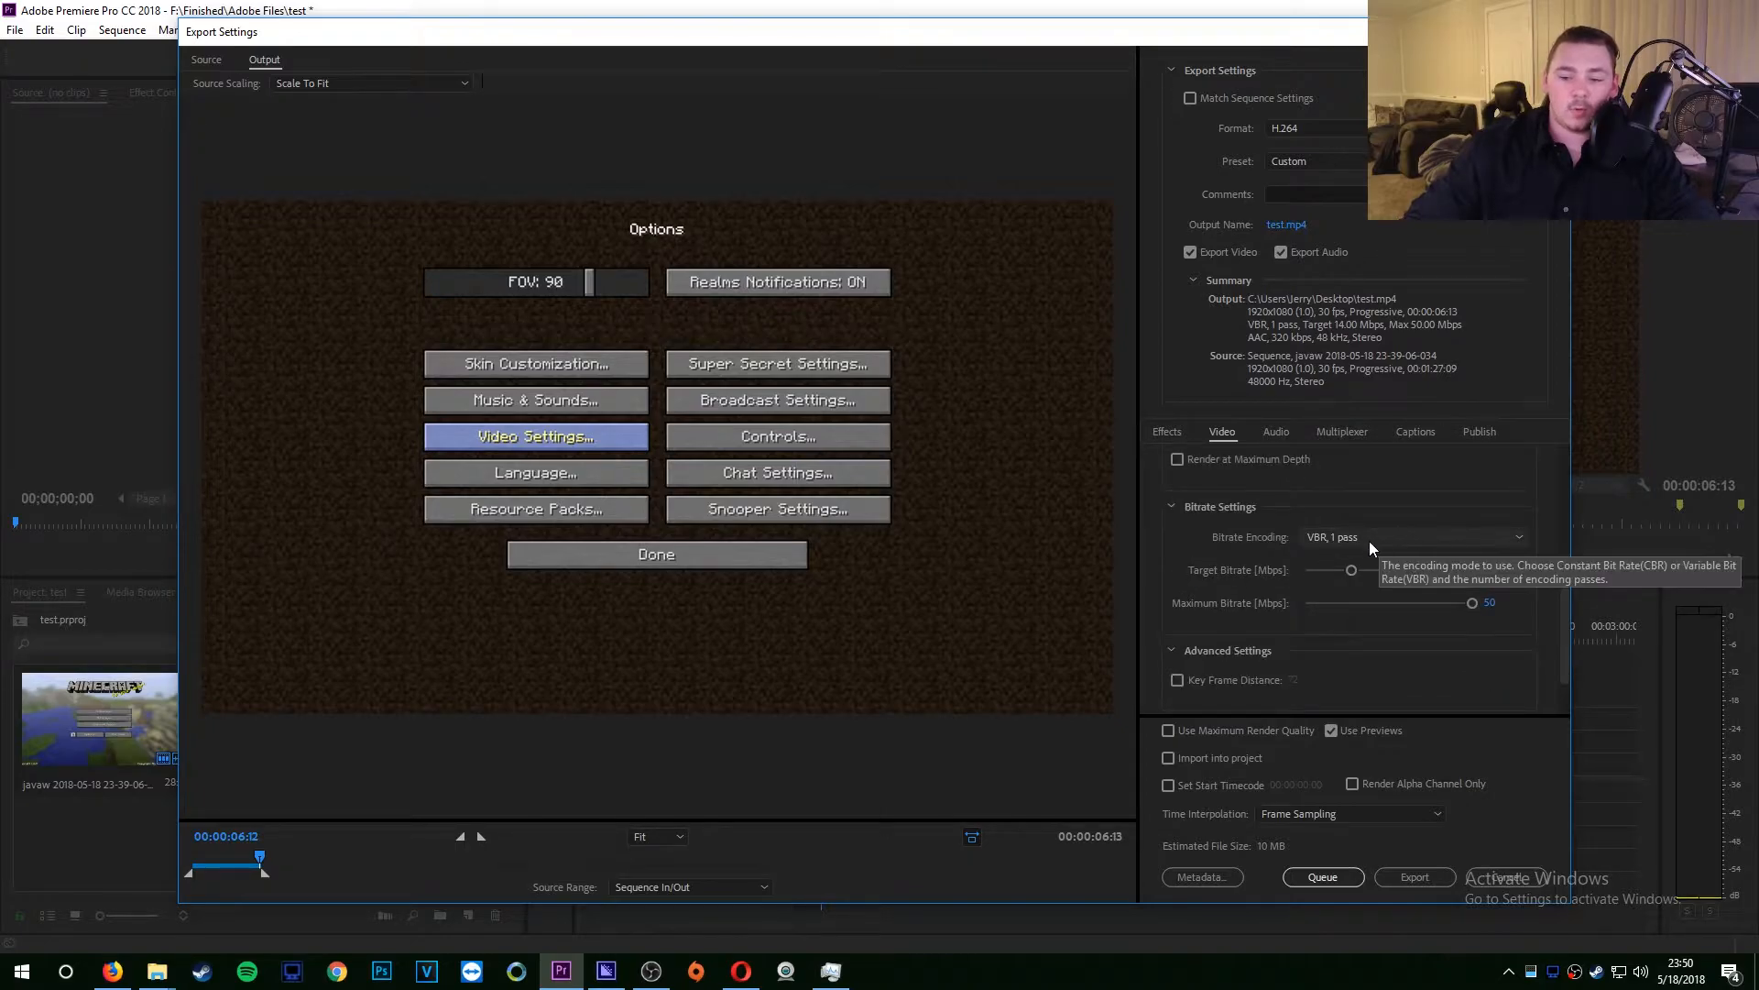
click(1369, 539)
click(1484, 538)
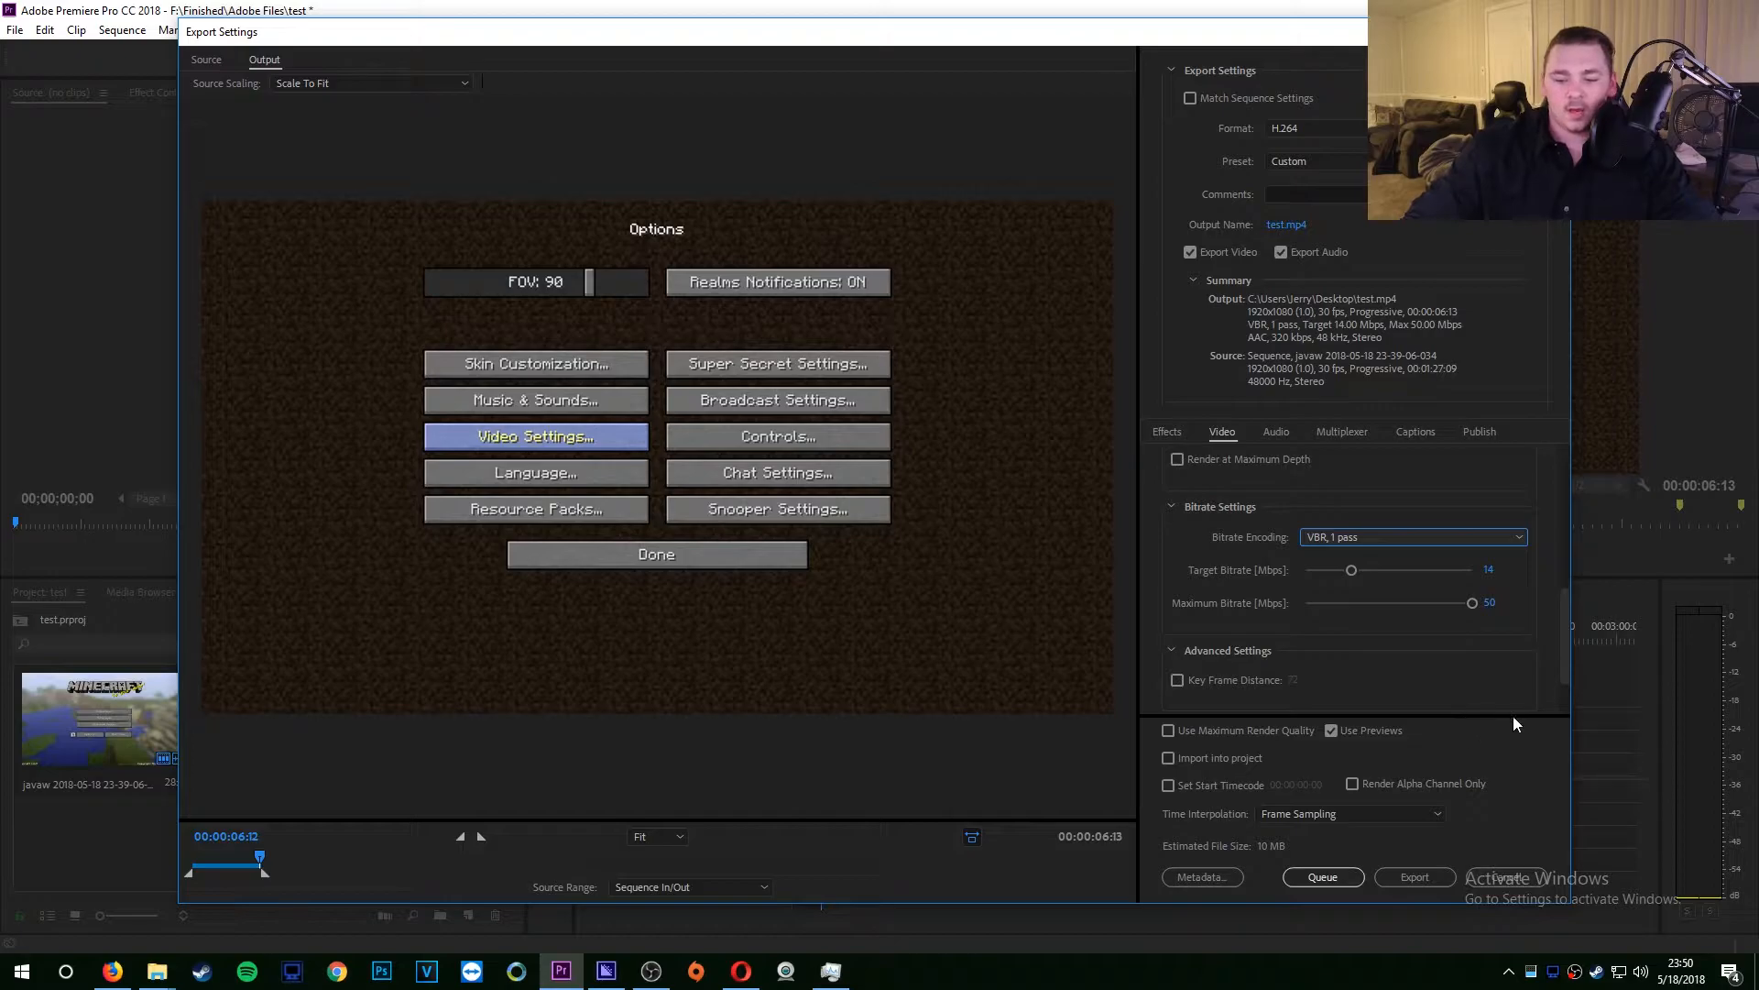
click(1342, 878)
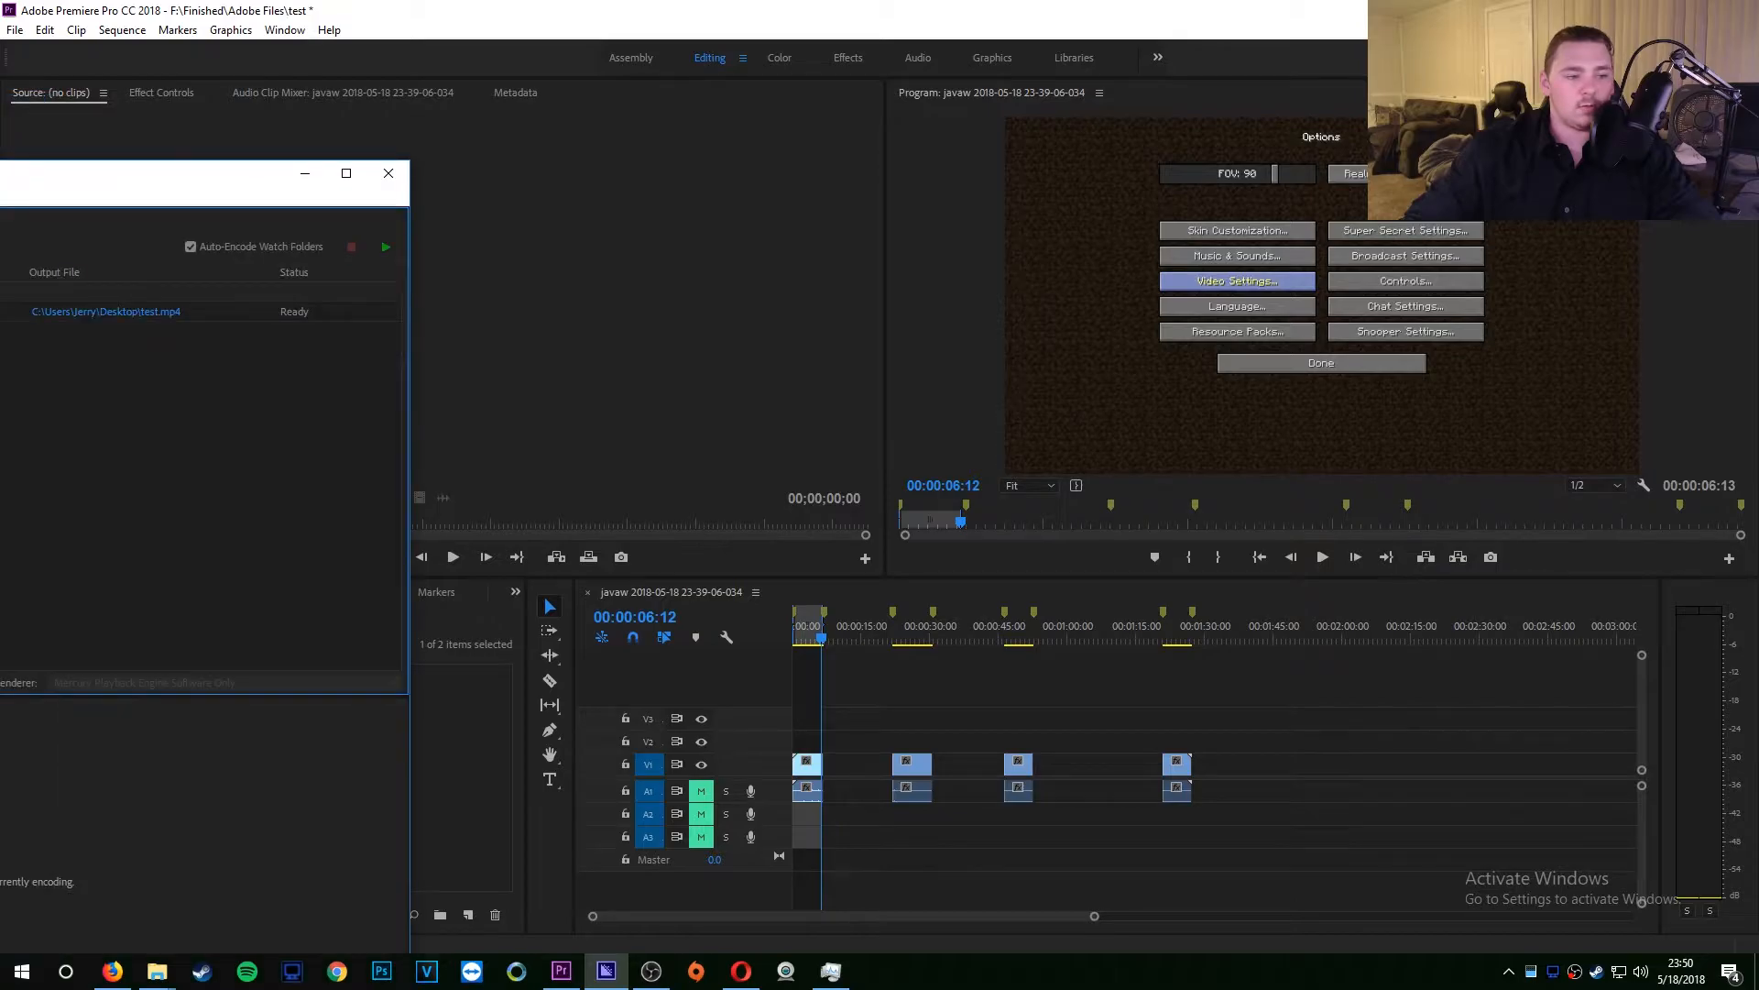
double_click(186, 188)
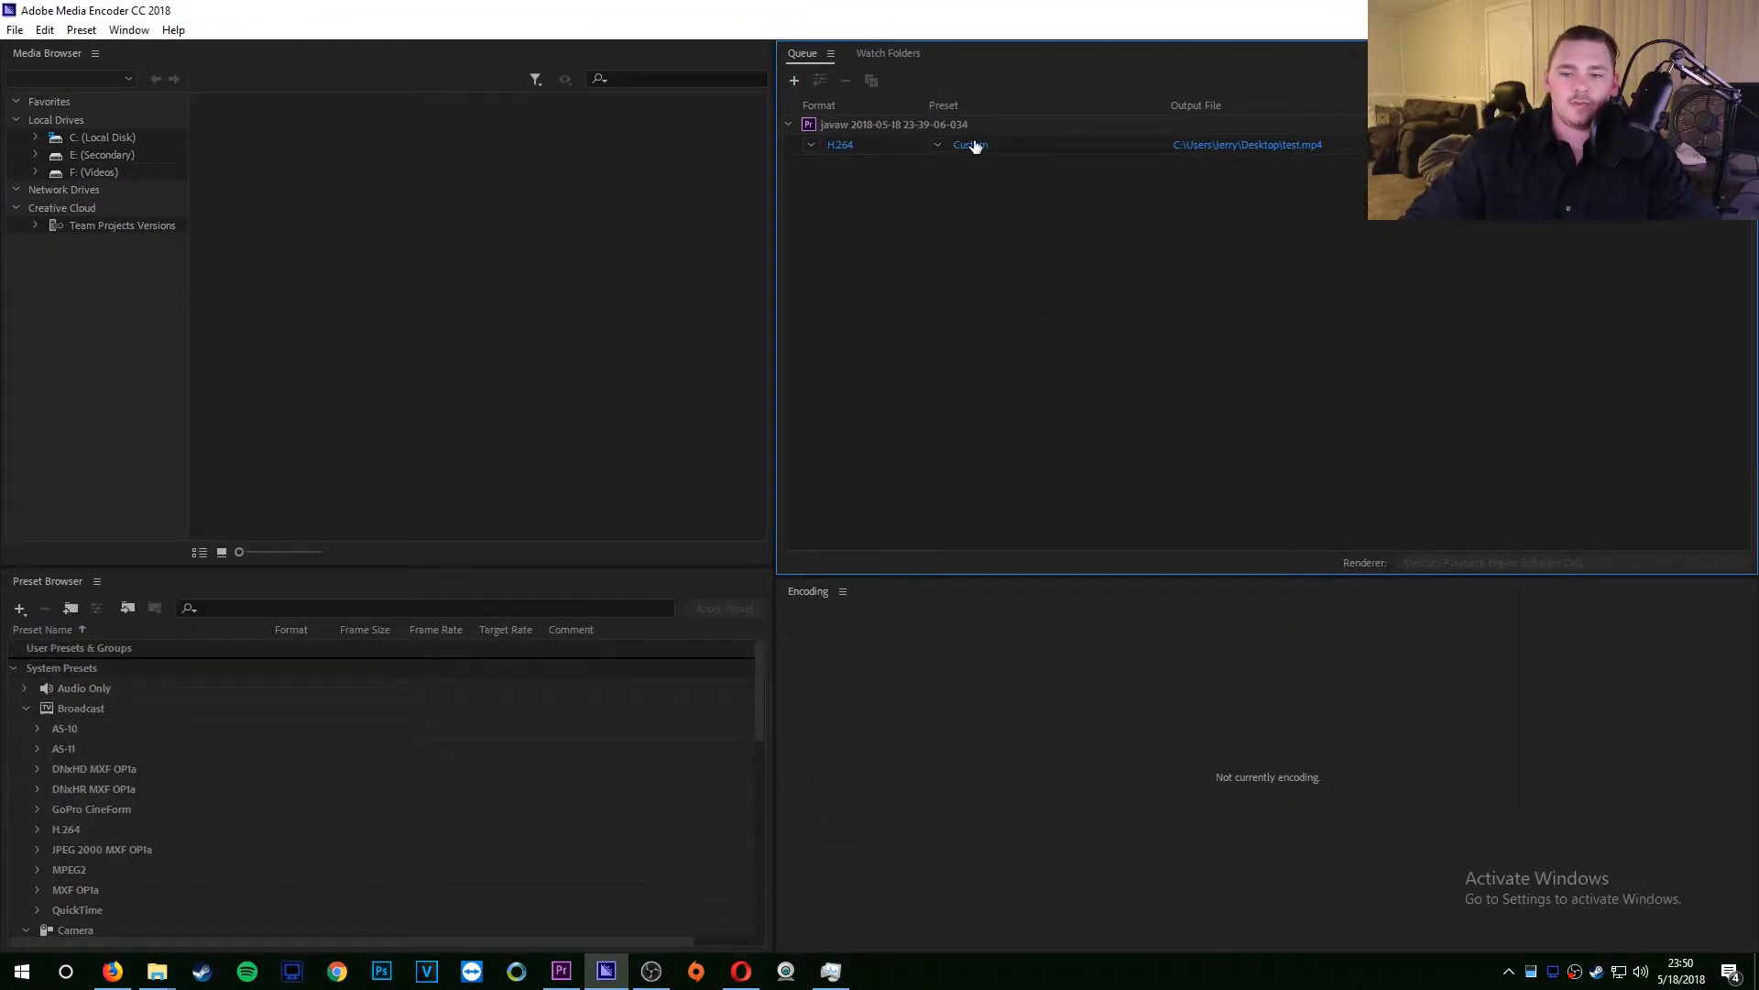
Step: Switch back to Premiere Pro and move the playhead to the start of the second clip
click(560, 973)
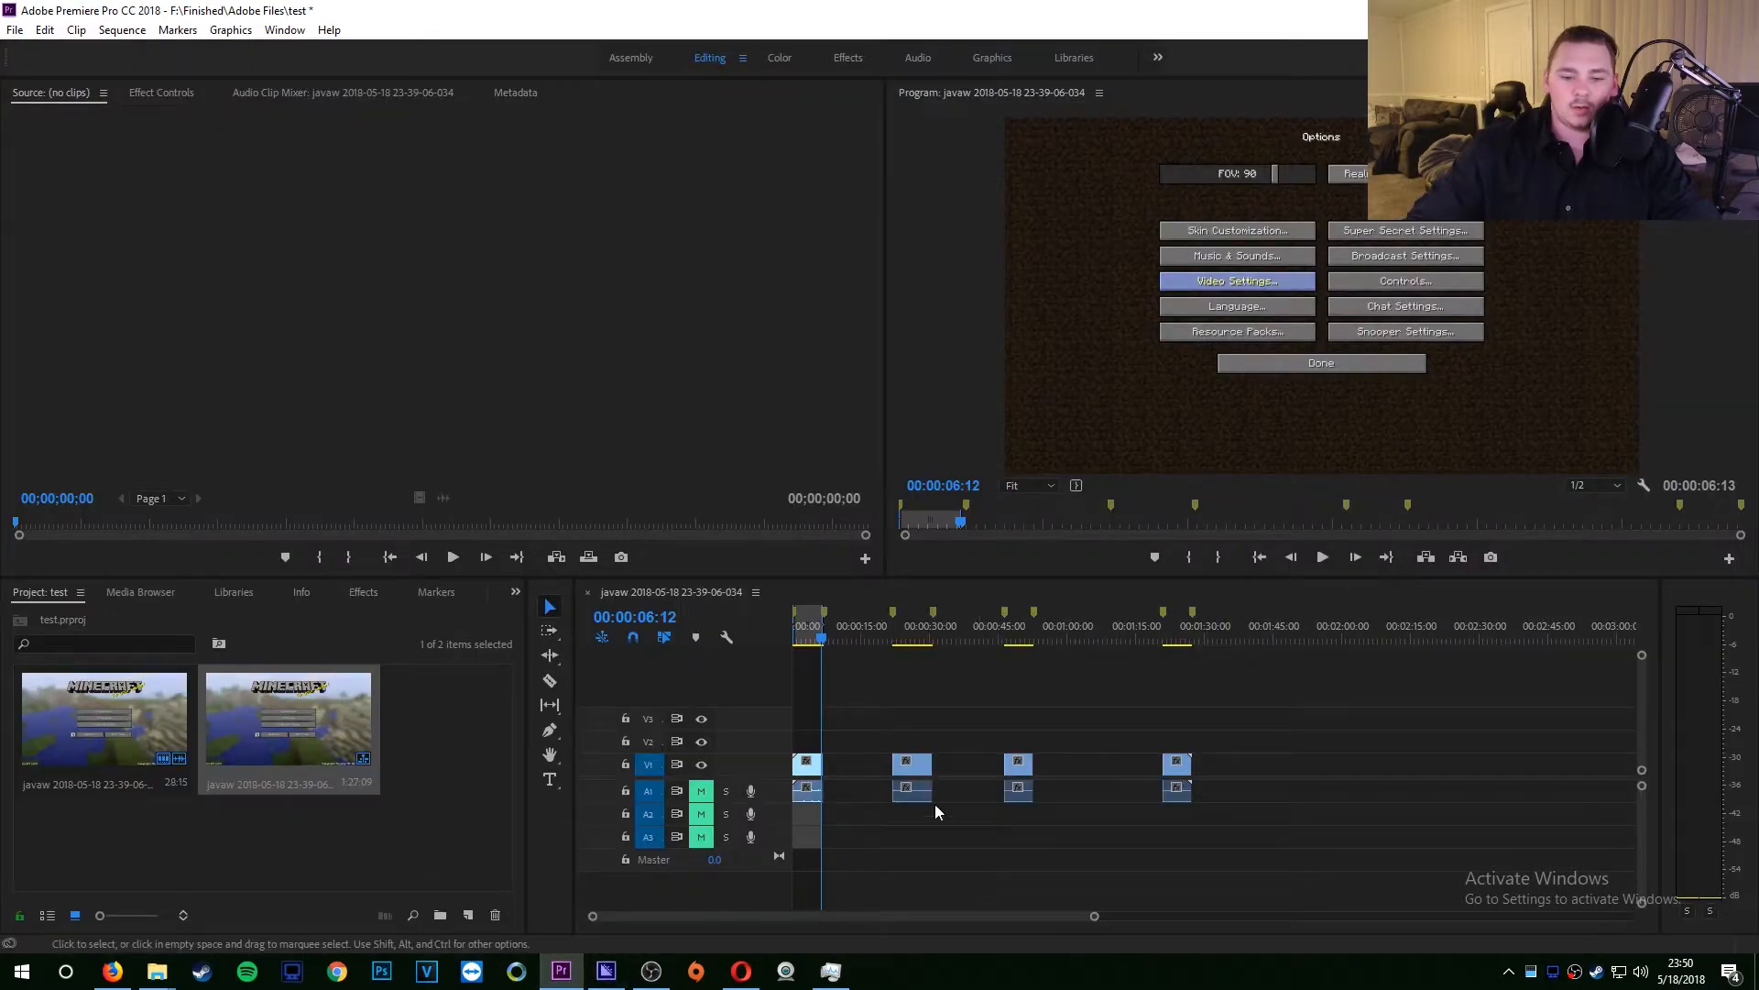
click(892, 631)
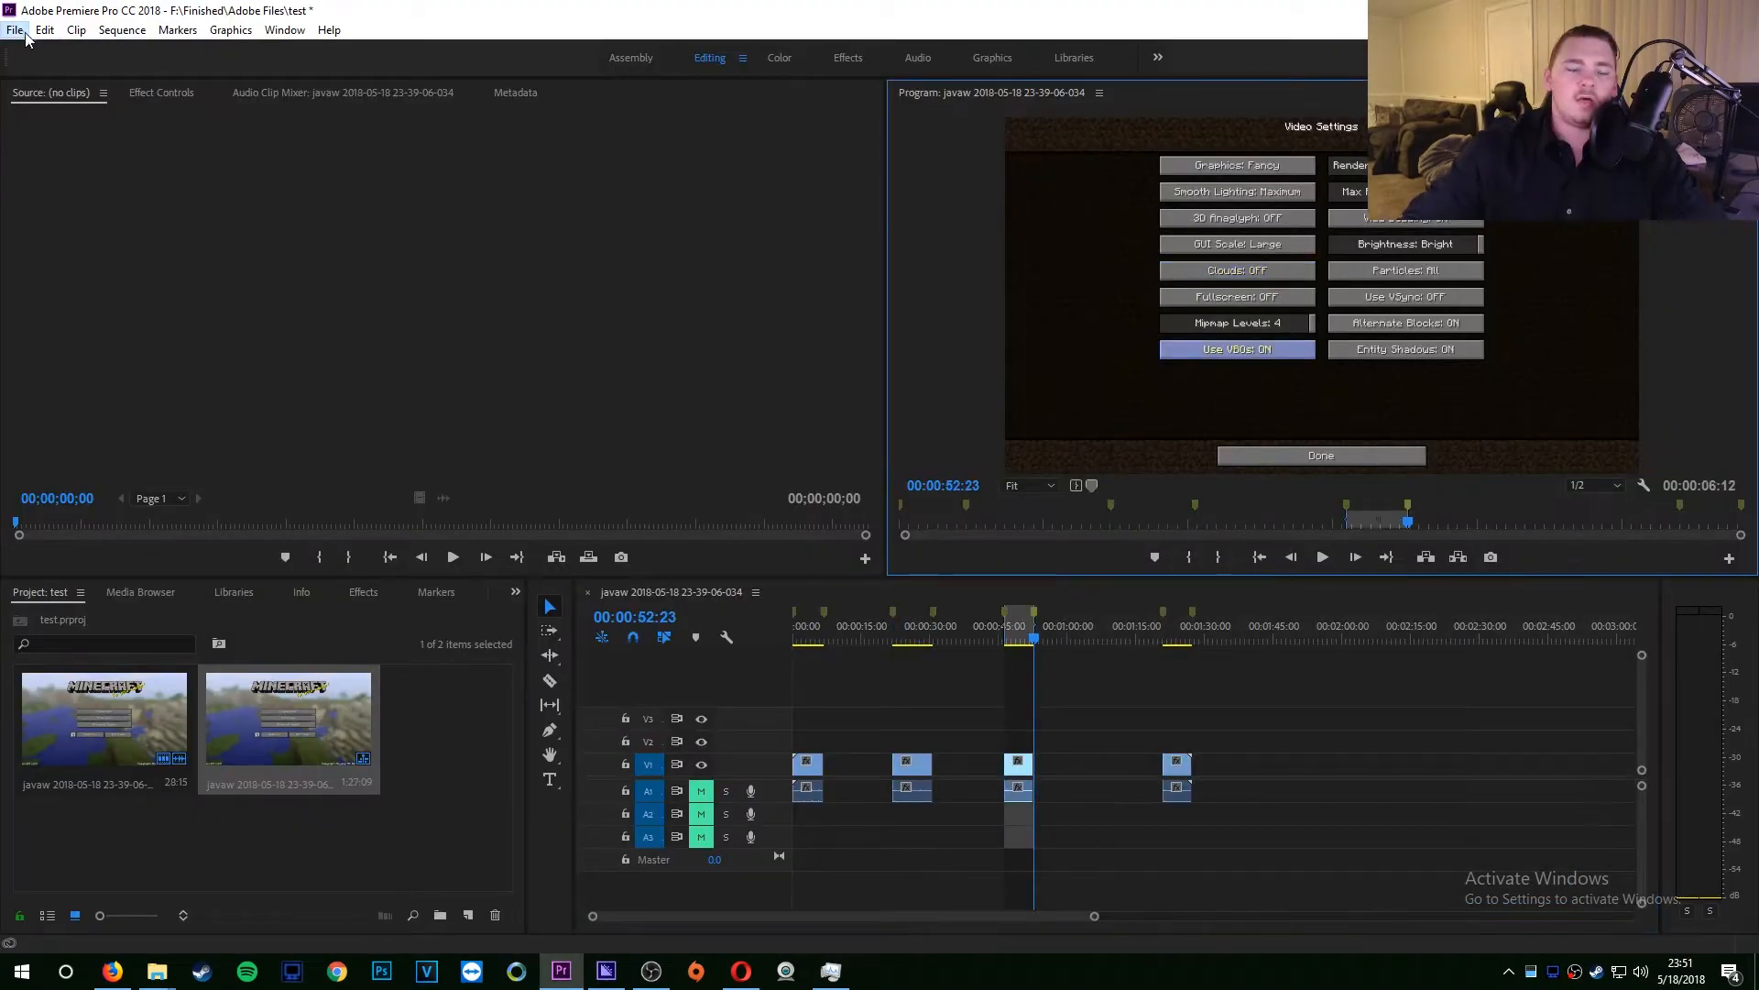
Step: Export the marked range around the third clip as test 3.mp4 on the Desktop by sending it to the Media Encoder queue
click(21, 31)
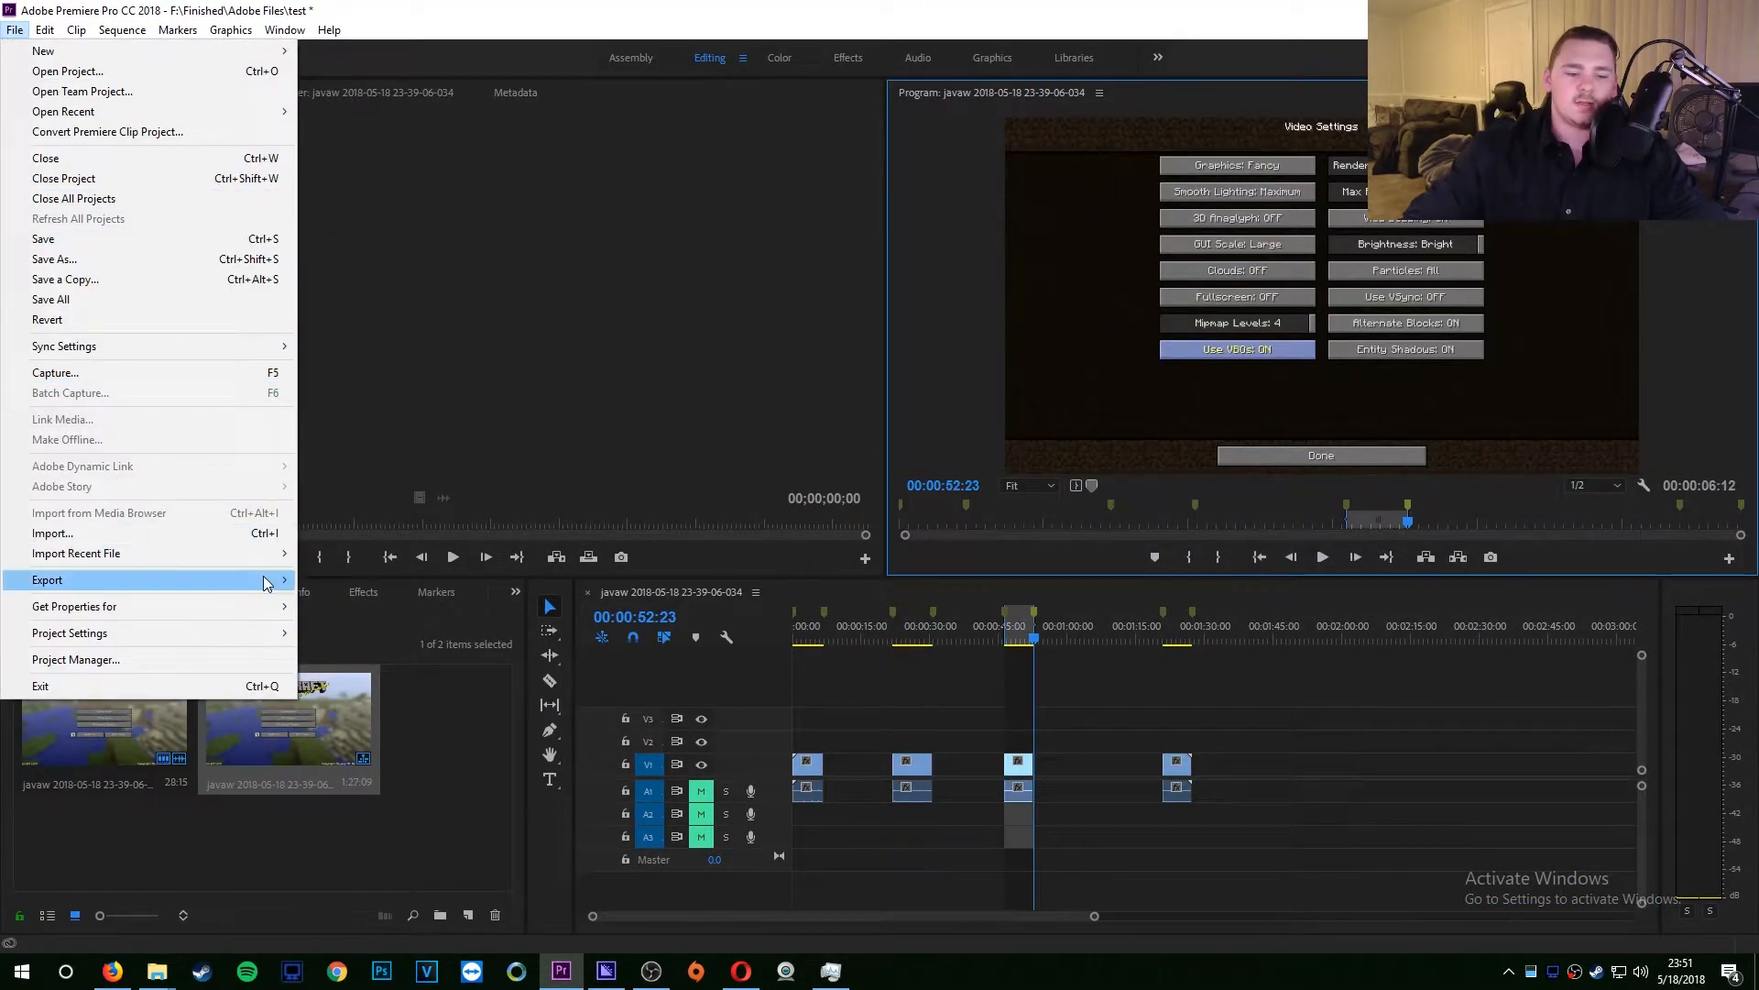
mouse_move(266, 581)
click(425, 579)
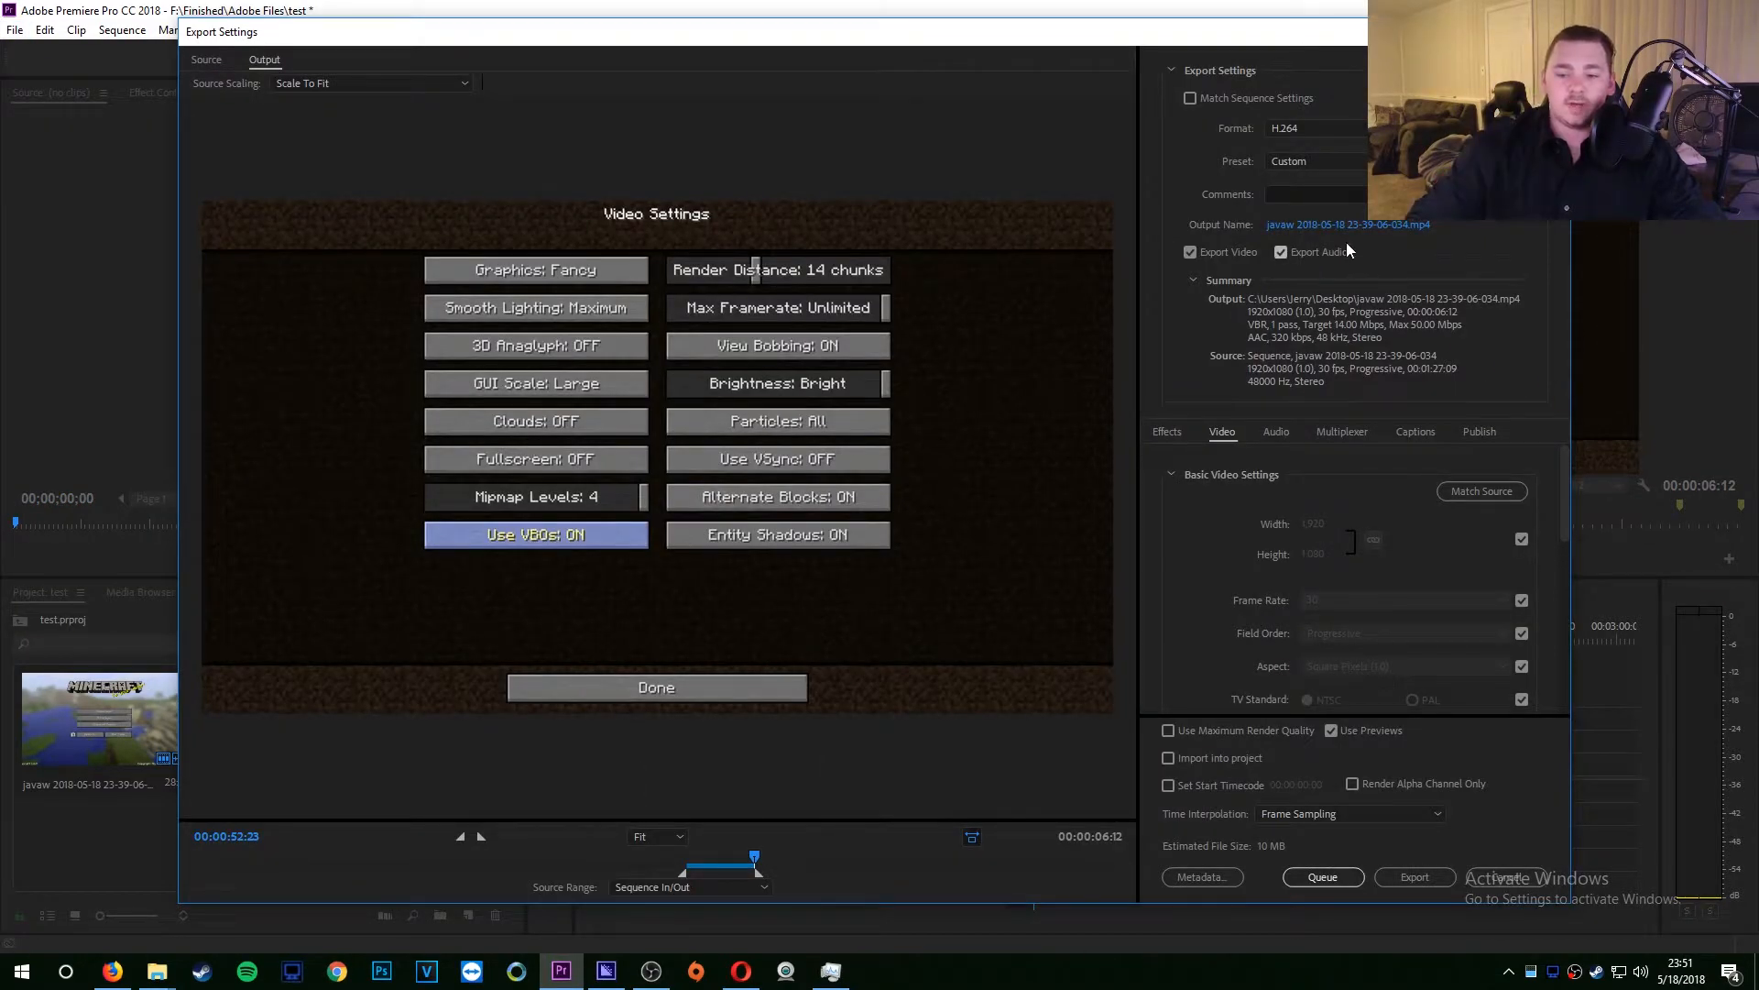
click(1347, 226)
text(test 3)
key(Return)
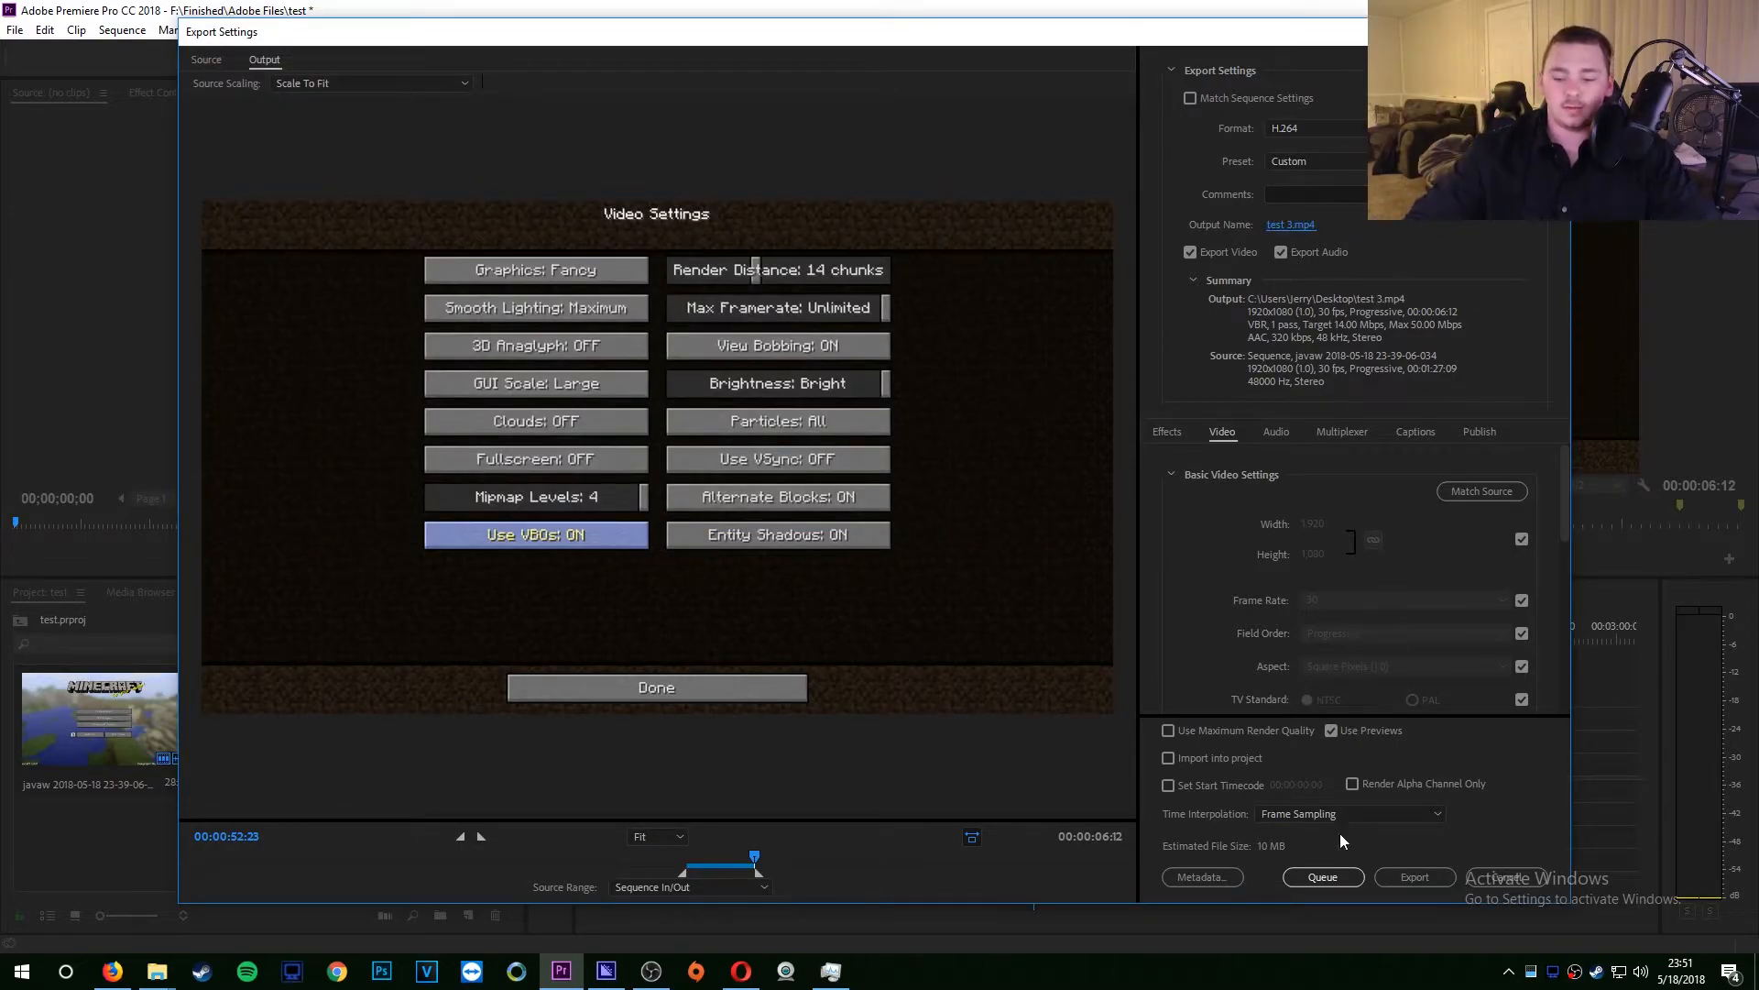
click(1343, 877)
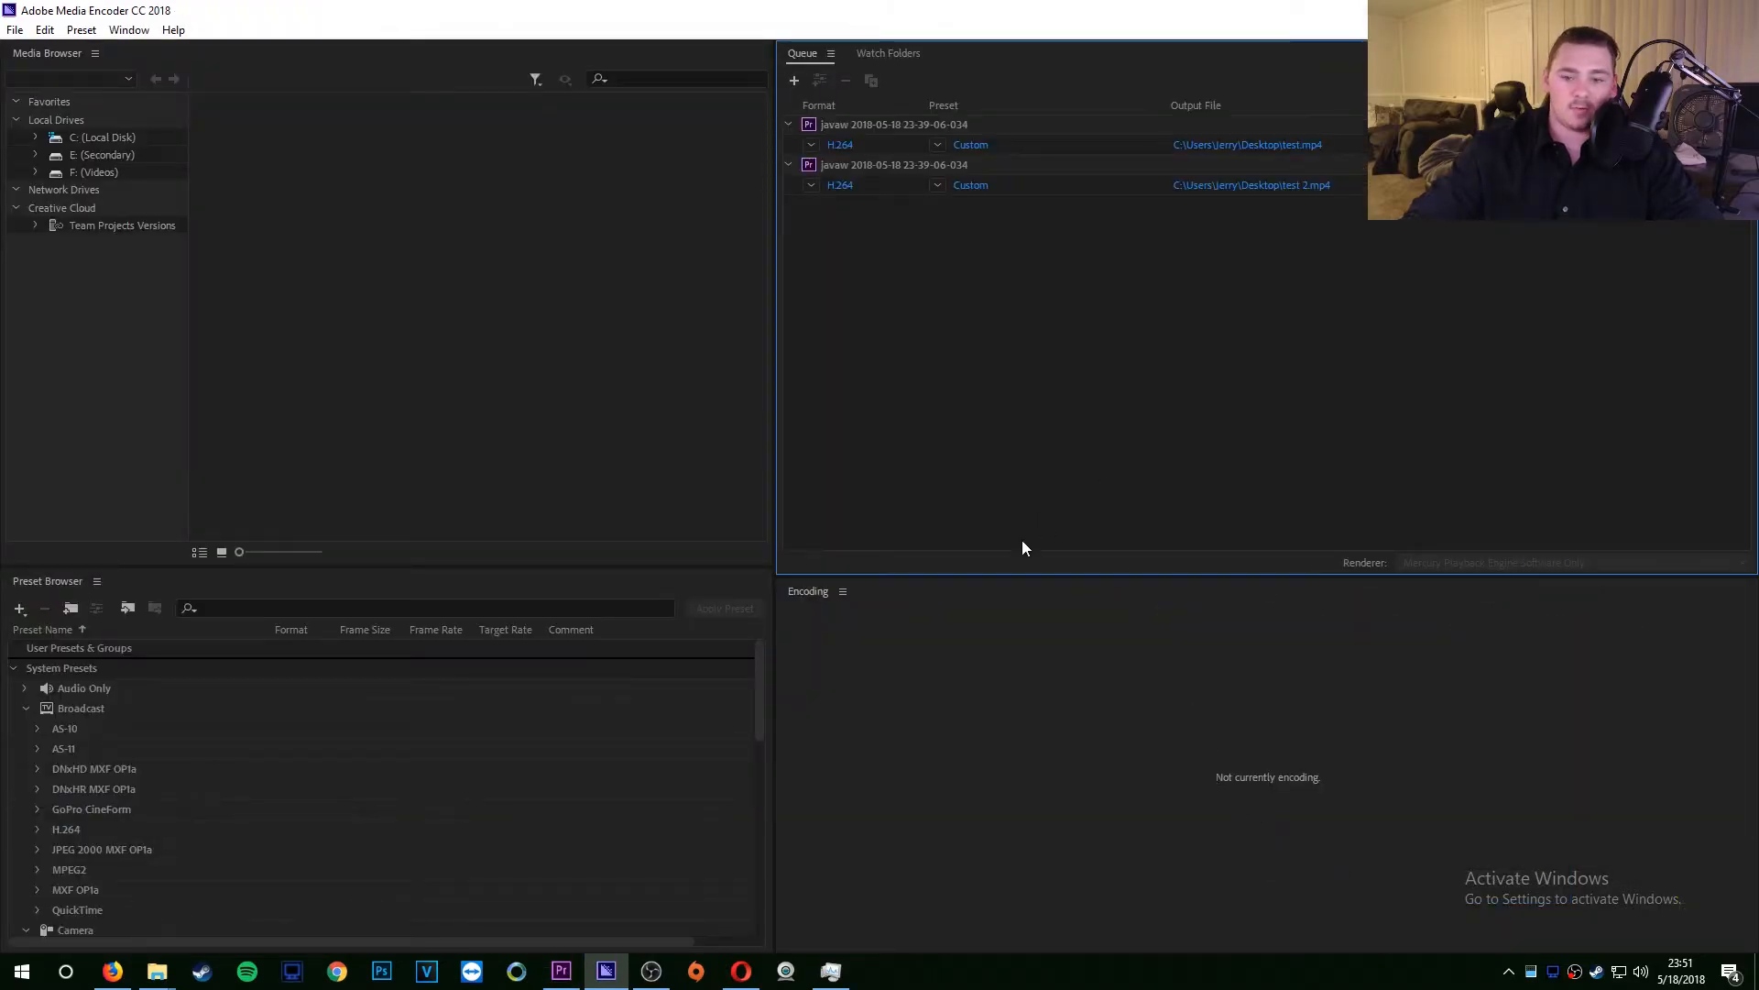
Step: Return to Premiere Pro and send the marked range around the fourth clip to the Media Encoder queue as test 4.mp4
key(alt+Tab)
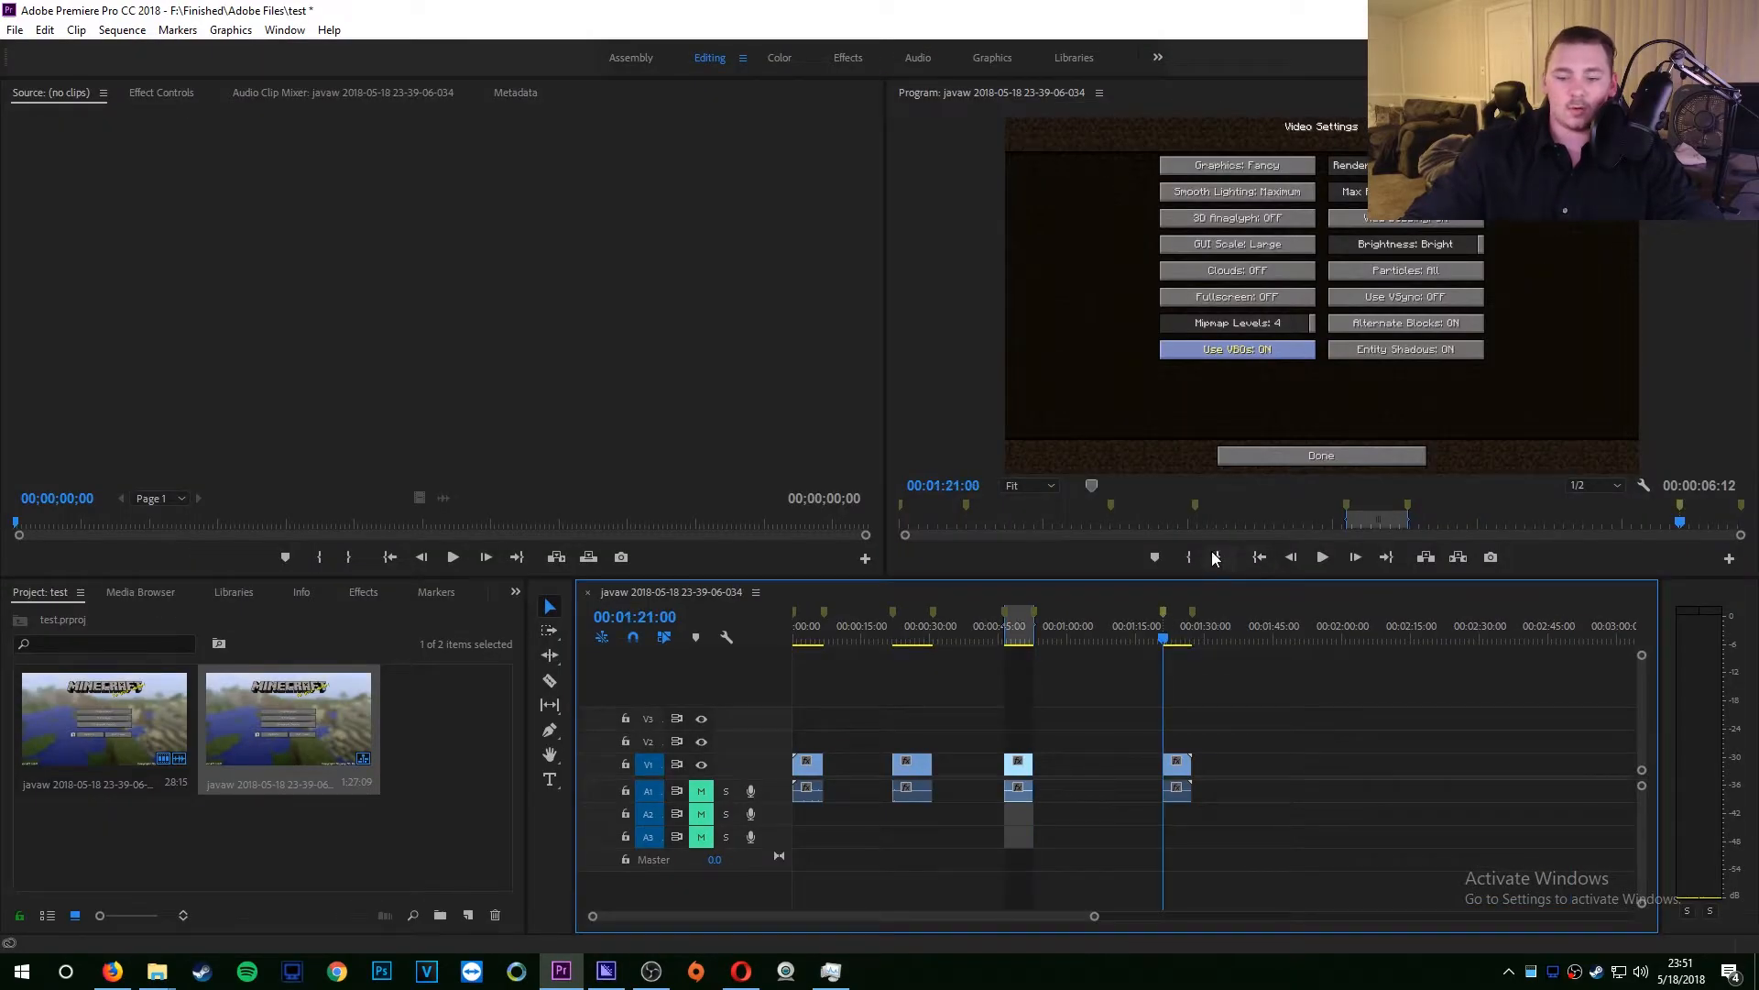
click(14, 30)
mouse_move(137, 579)
click(355, 581)
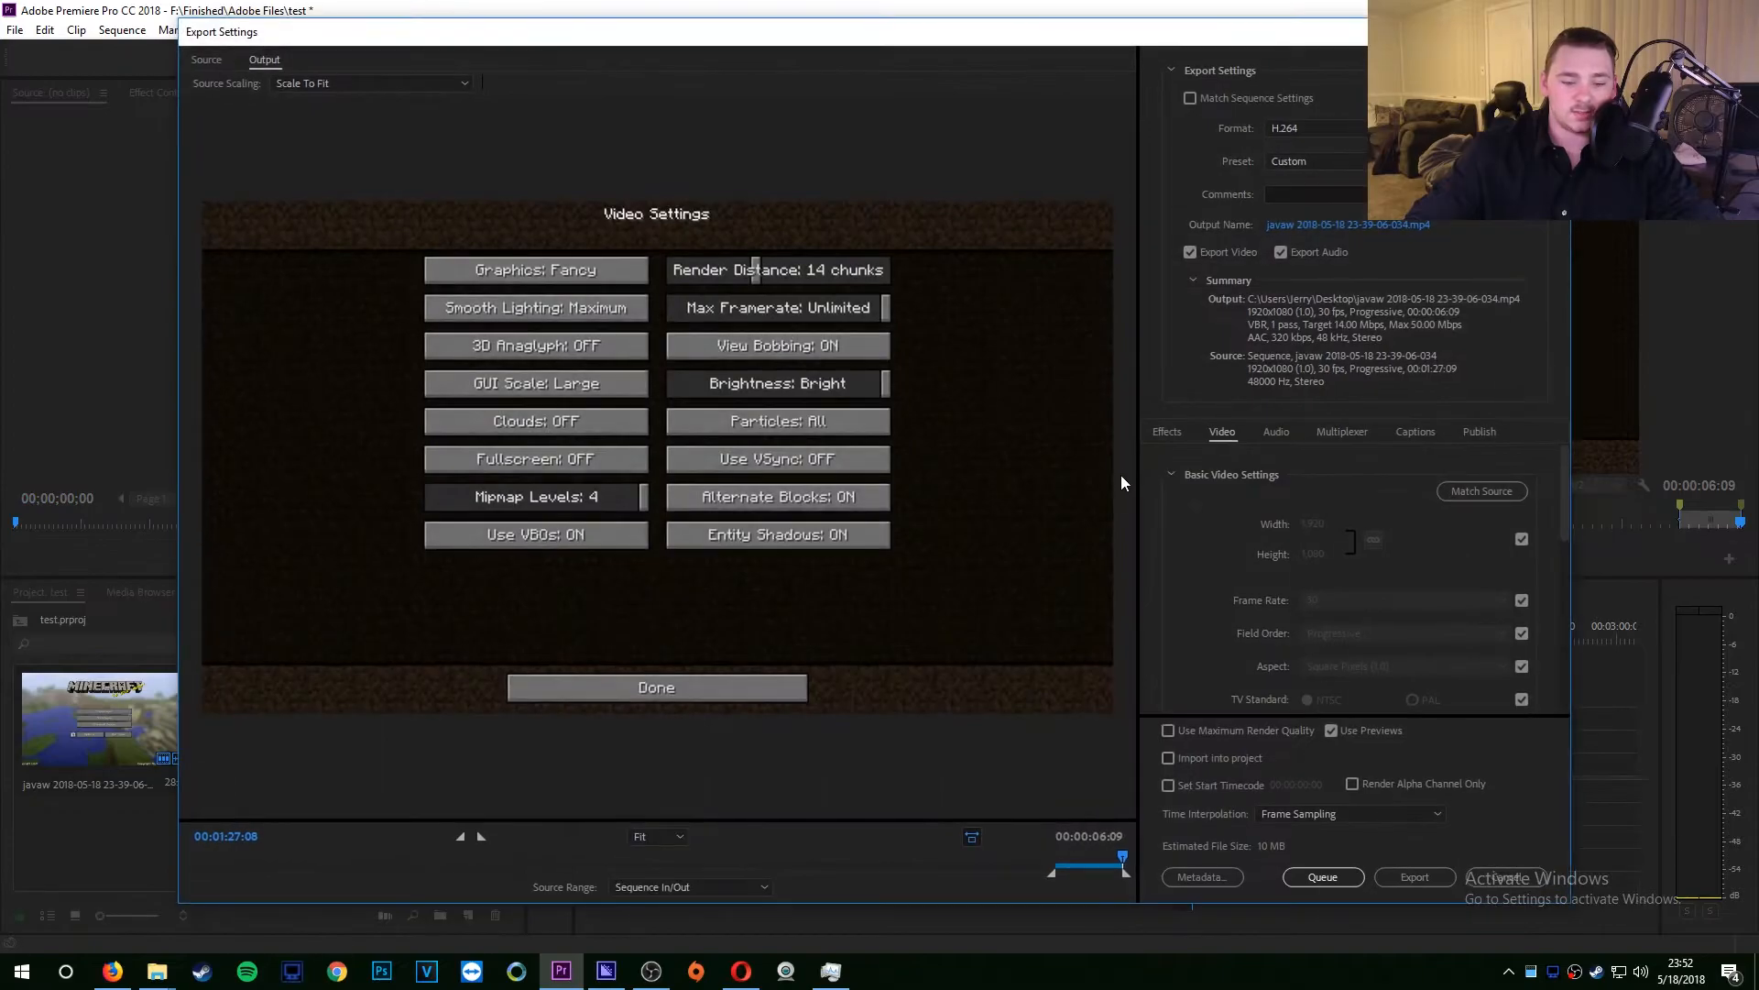
click(1394, 226)
text(te)
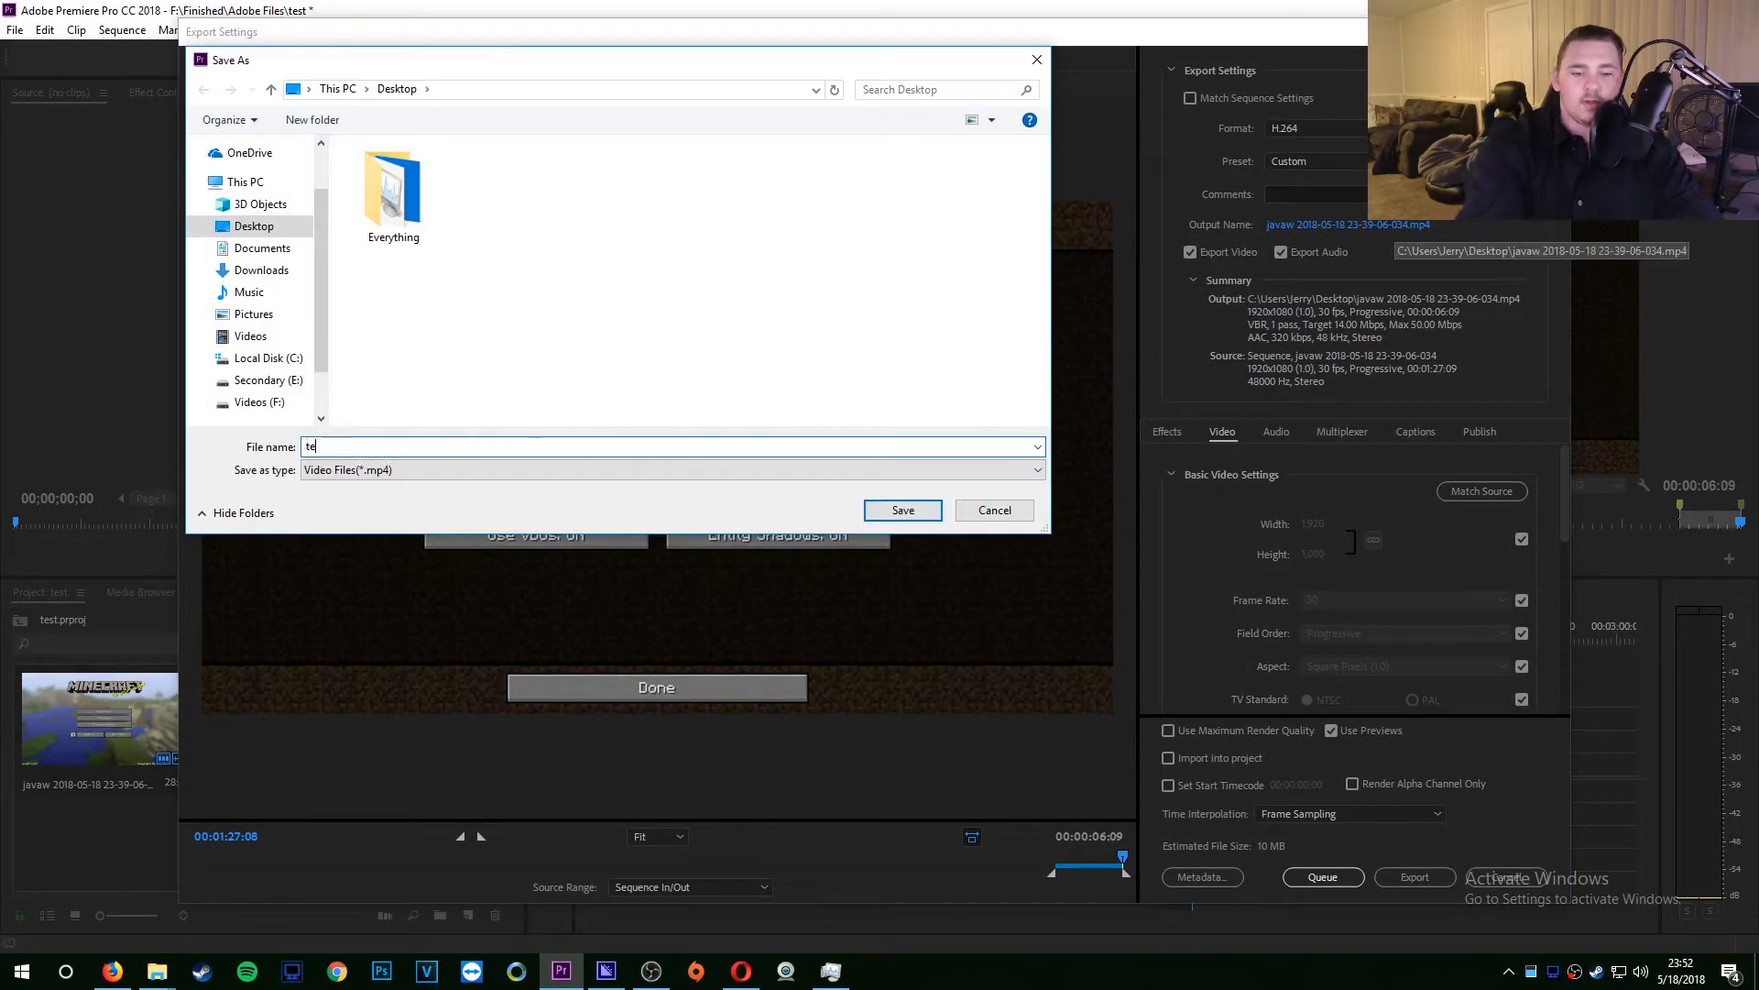
text(st 4)
key(Return)
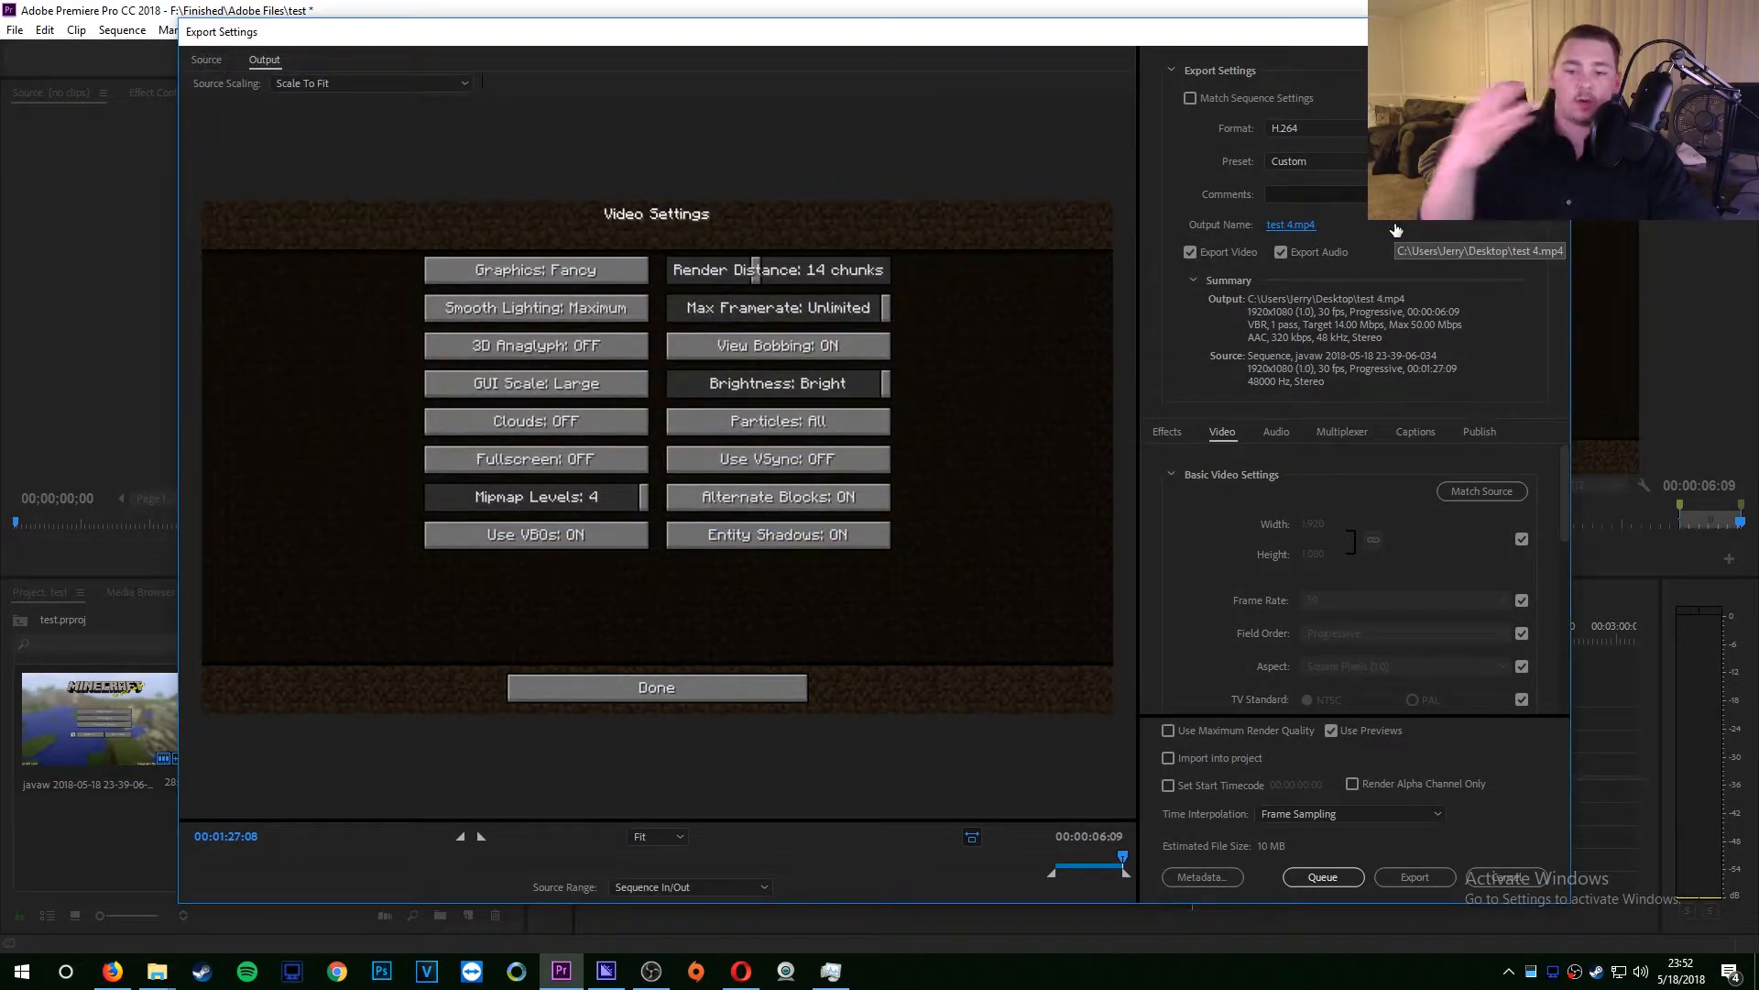
click(1324, 877)
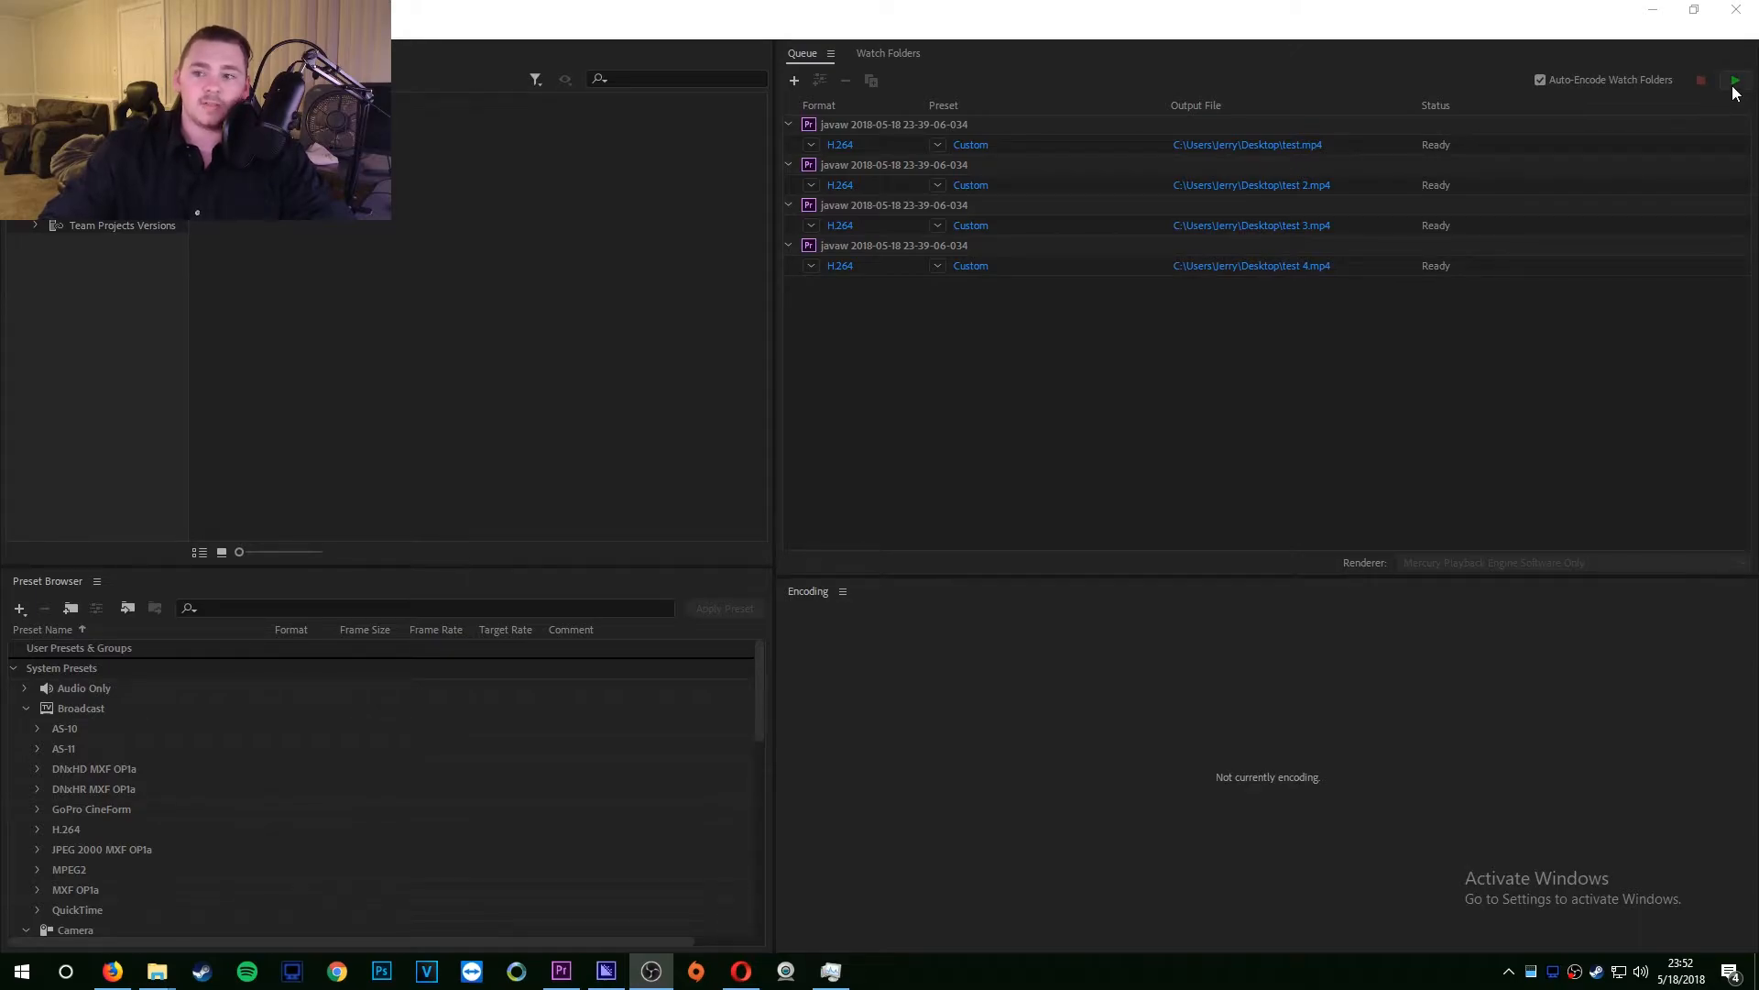
Step: Start encoding all the queued exports in Media Encoder
click(1735, 85)
click(1735, 85)
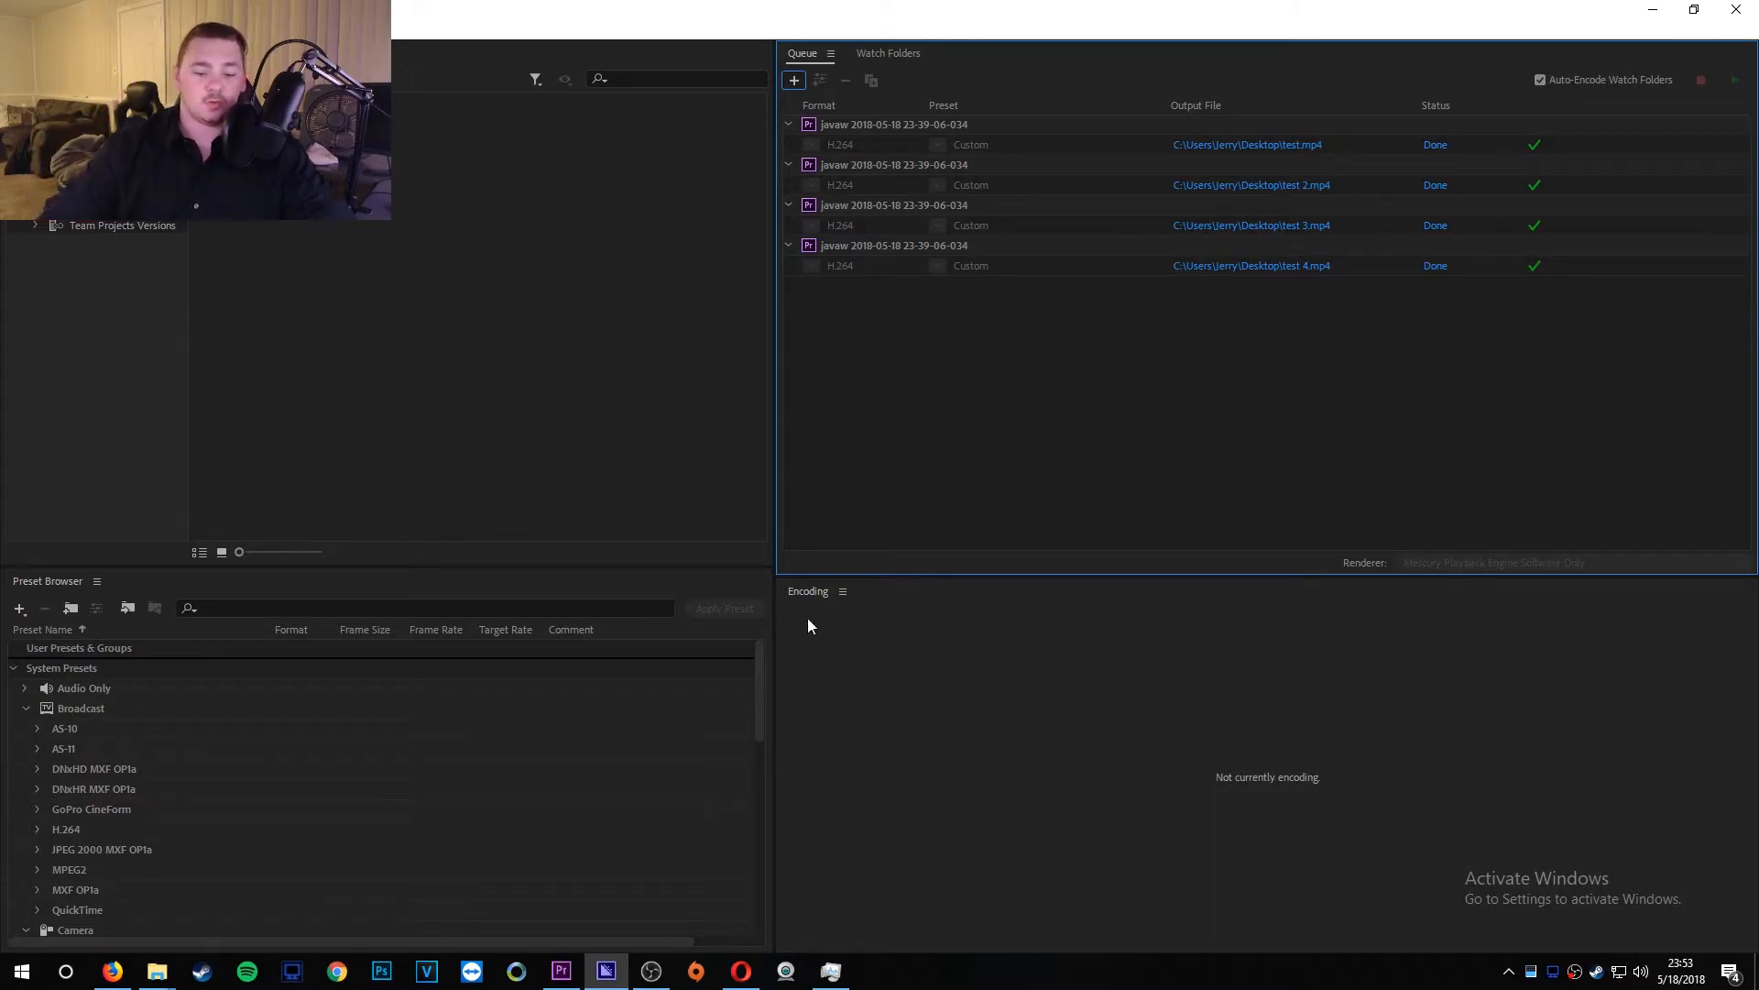
Step: Switch between Premiere Pro and Media Encoder to compare the marked clips on the timeline with the finished exports in the queue
click(561, 971)
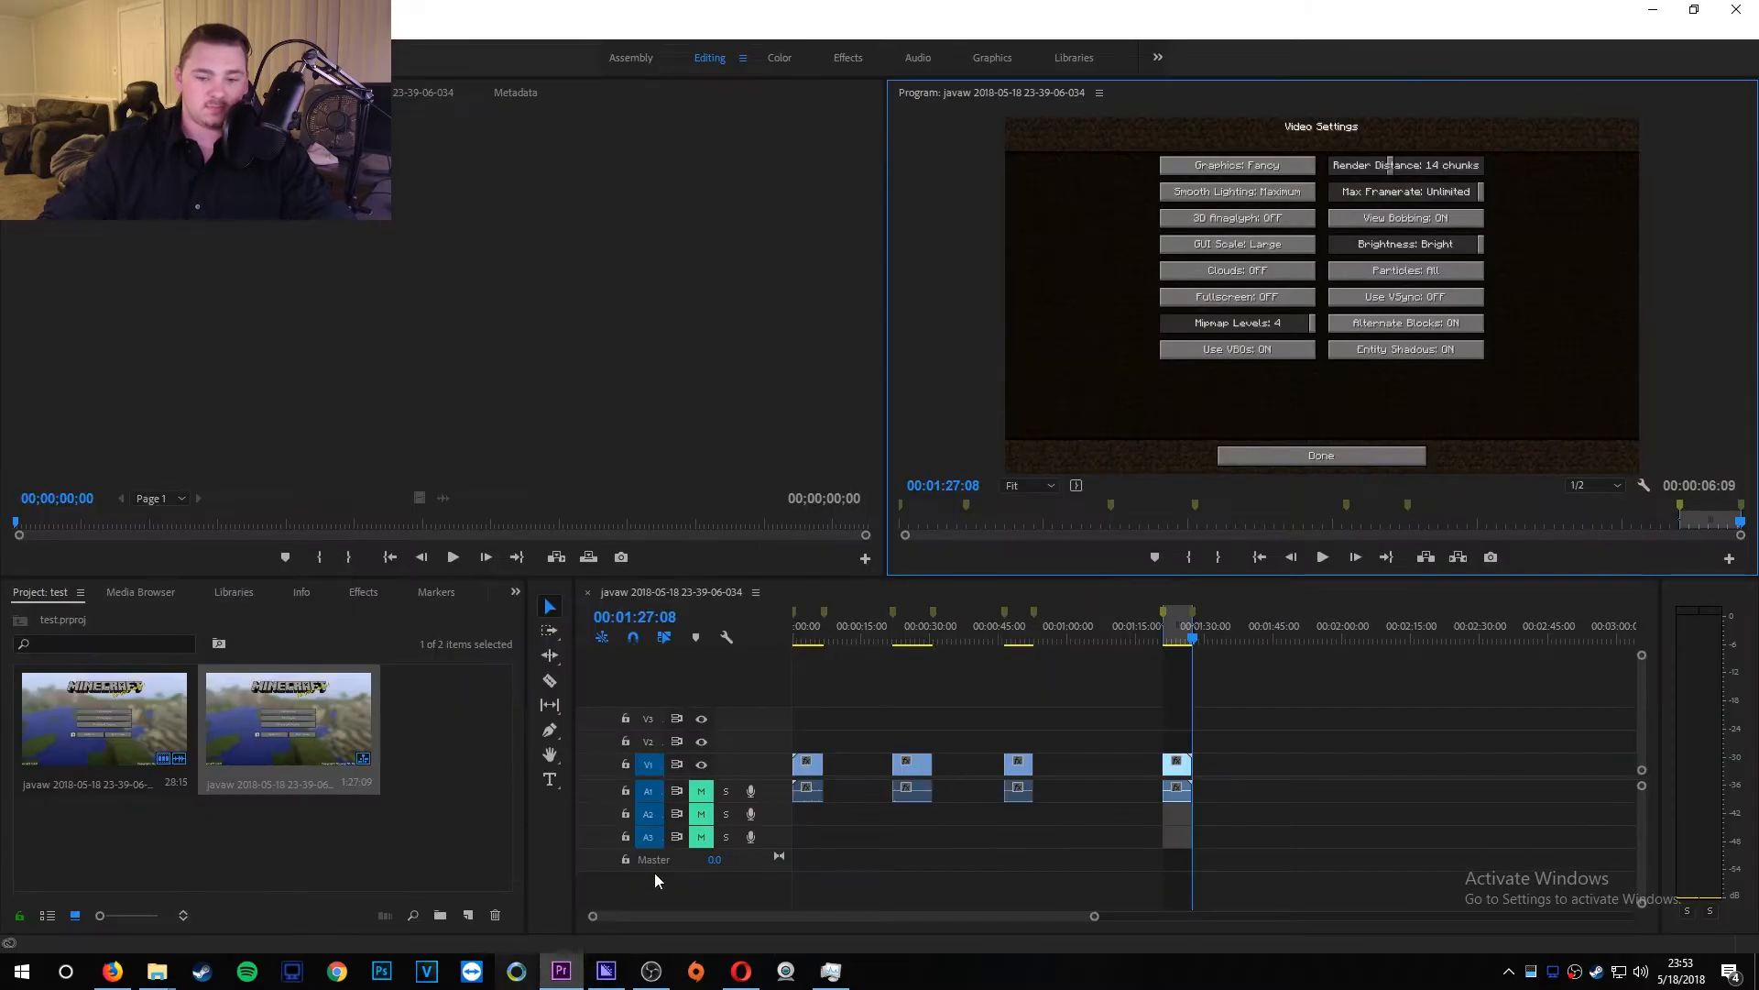
click(795, 608)
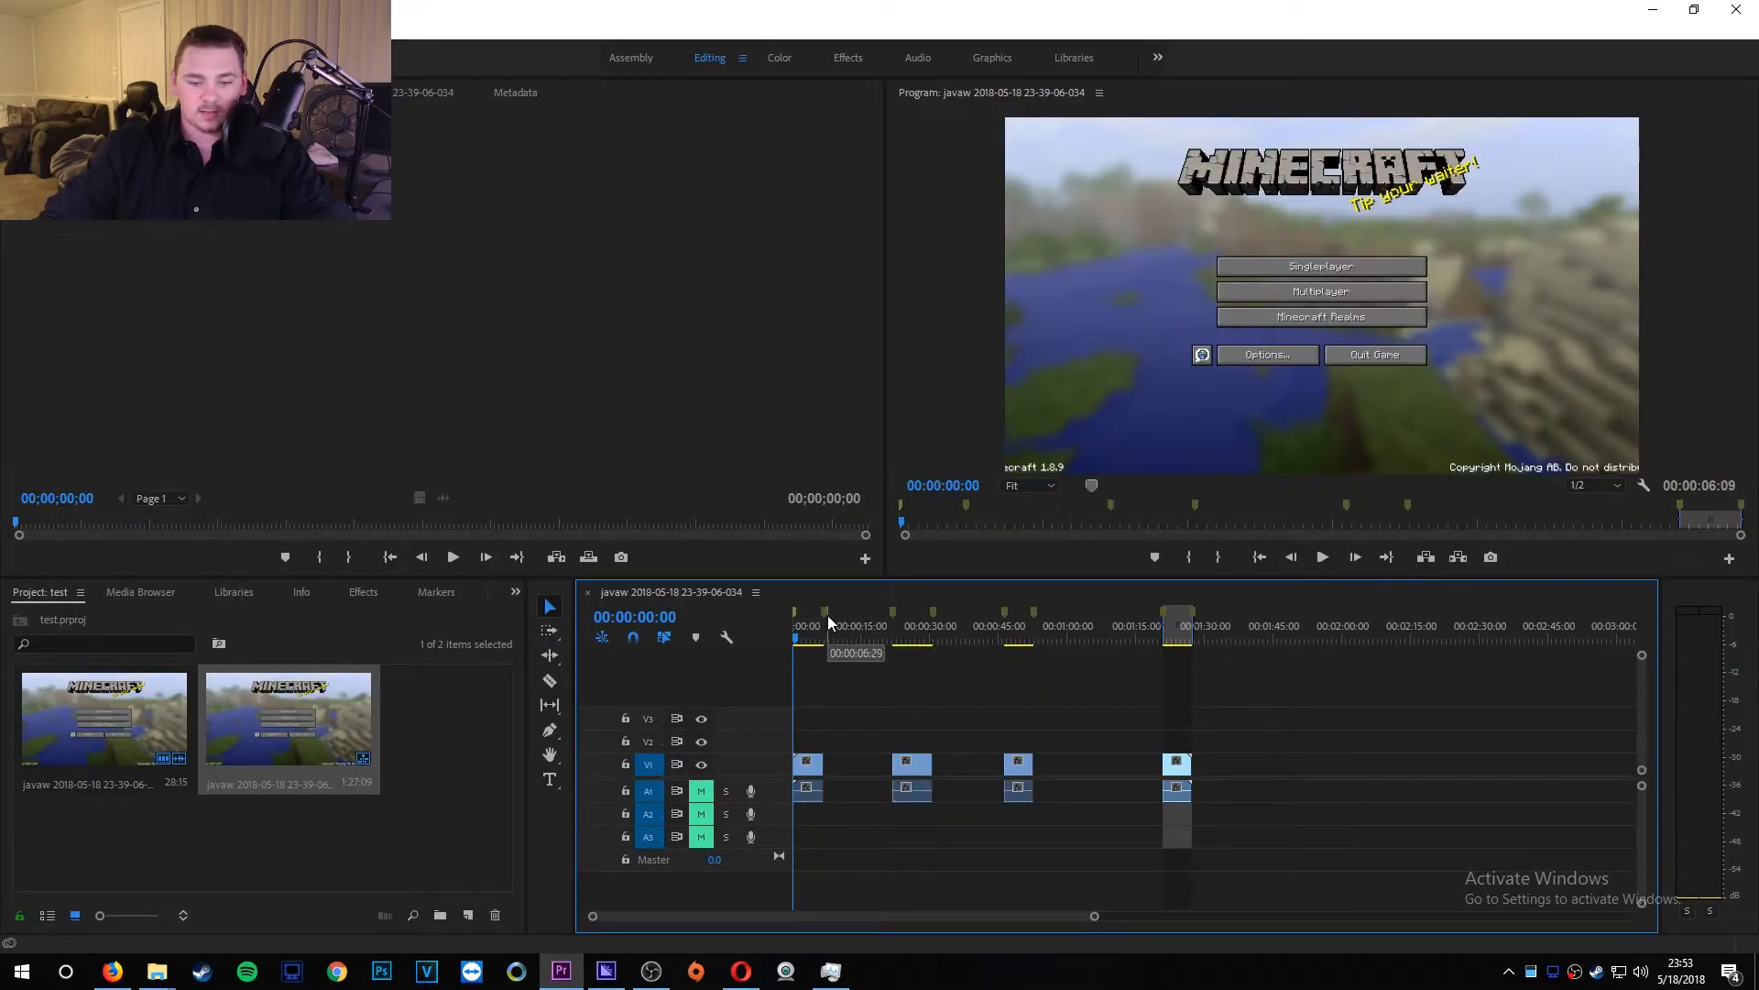
click(825, 620)
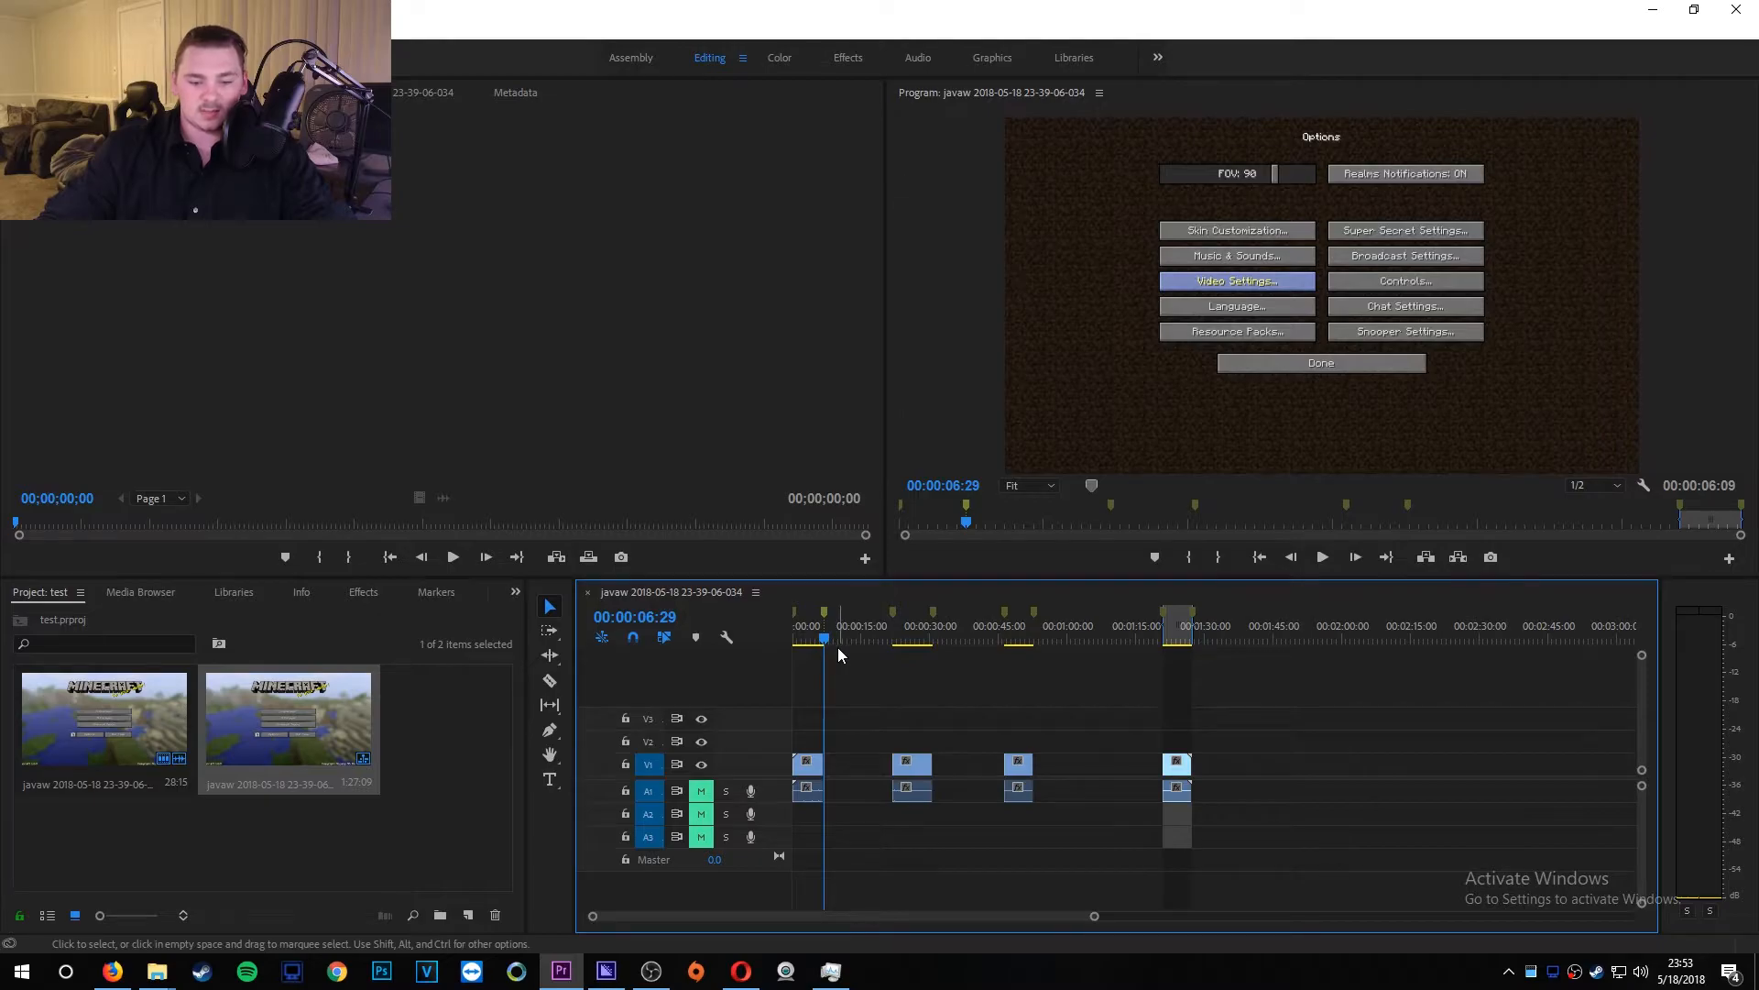
click(826, 640)
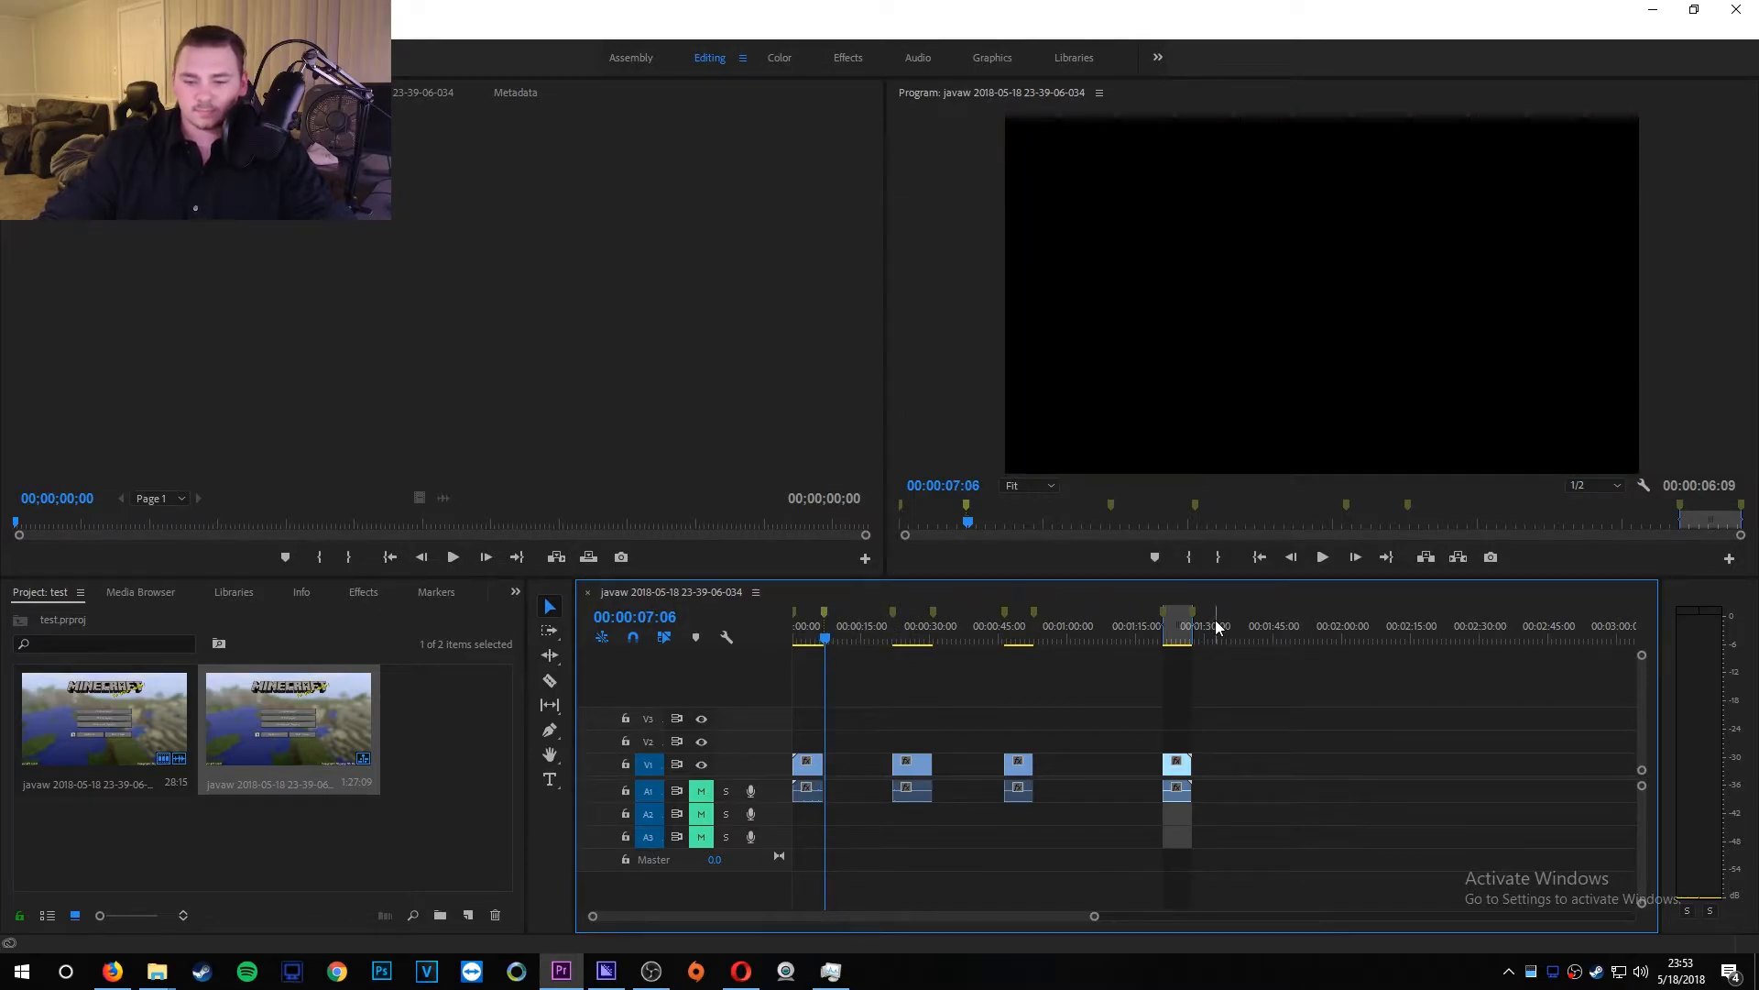
click(1167, 626)
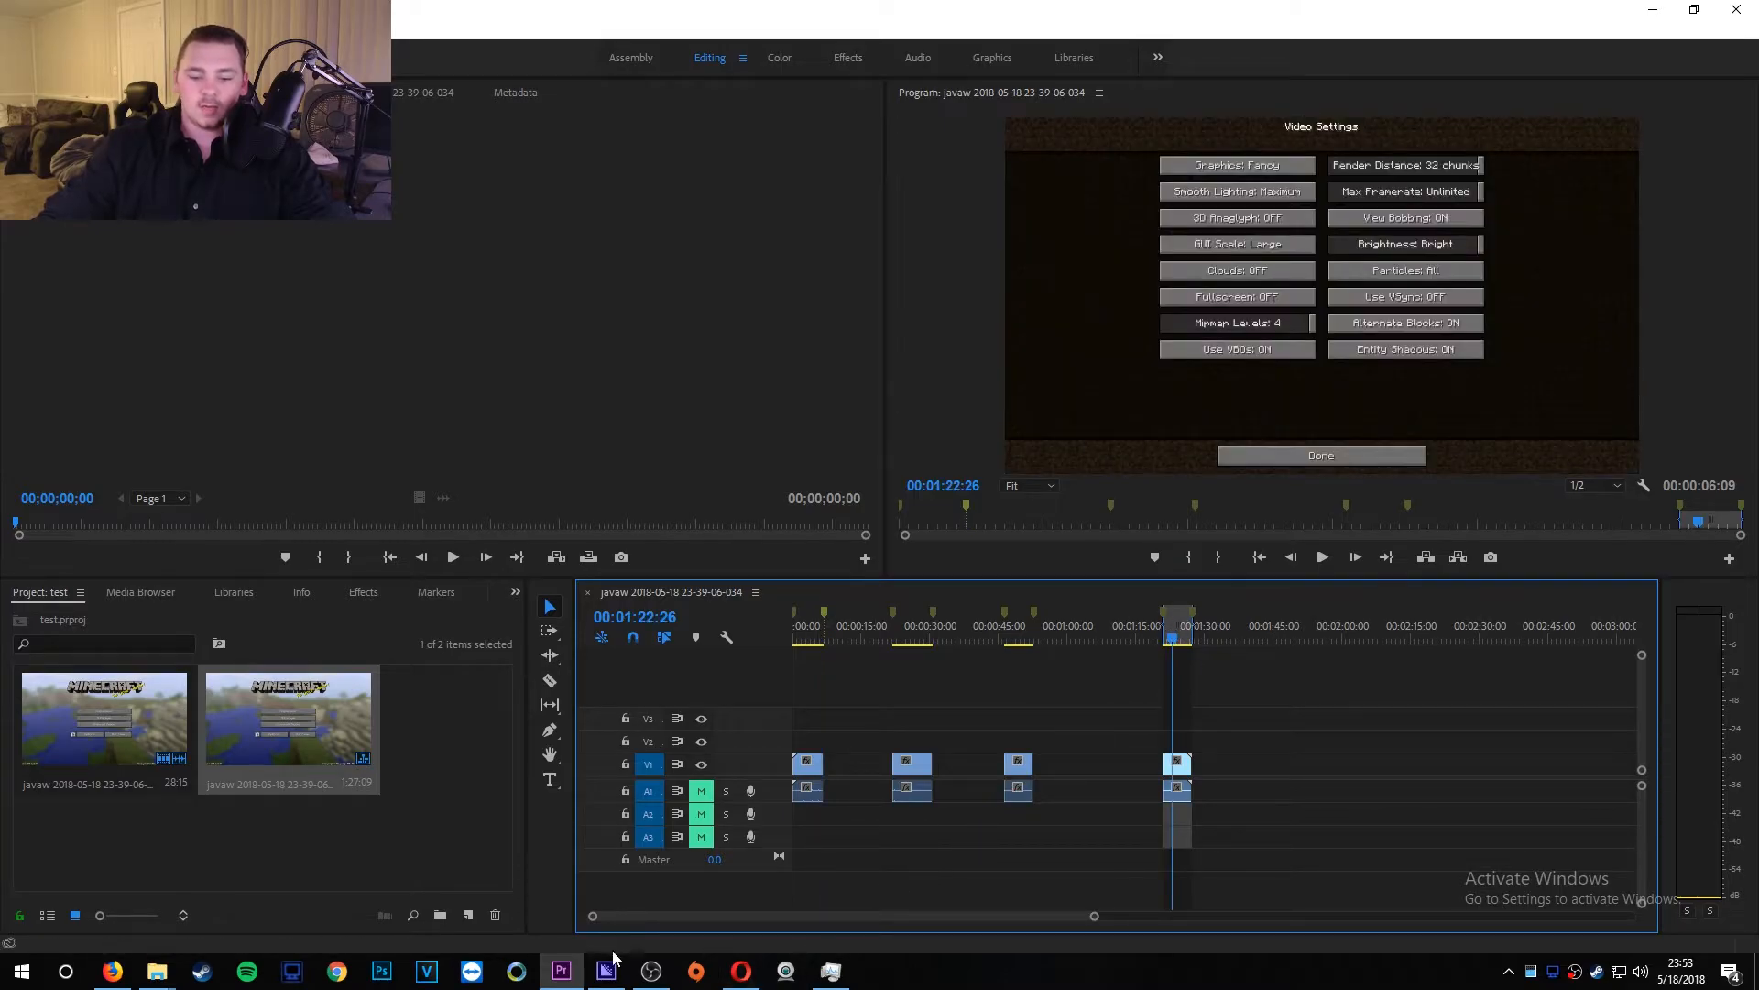
click(606, 971)
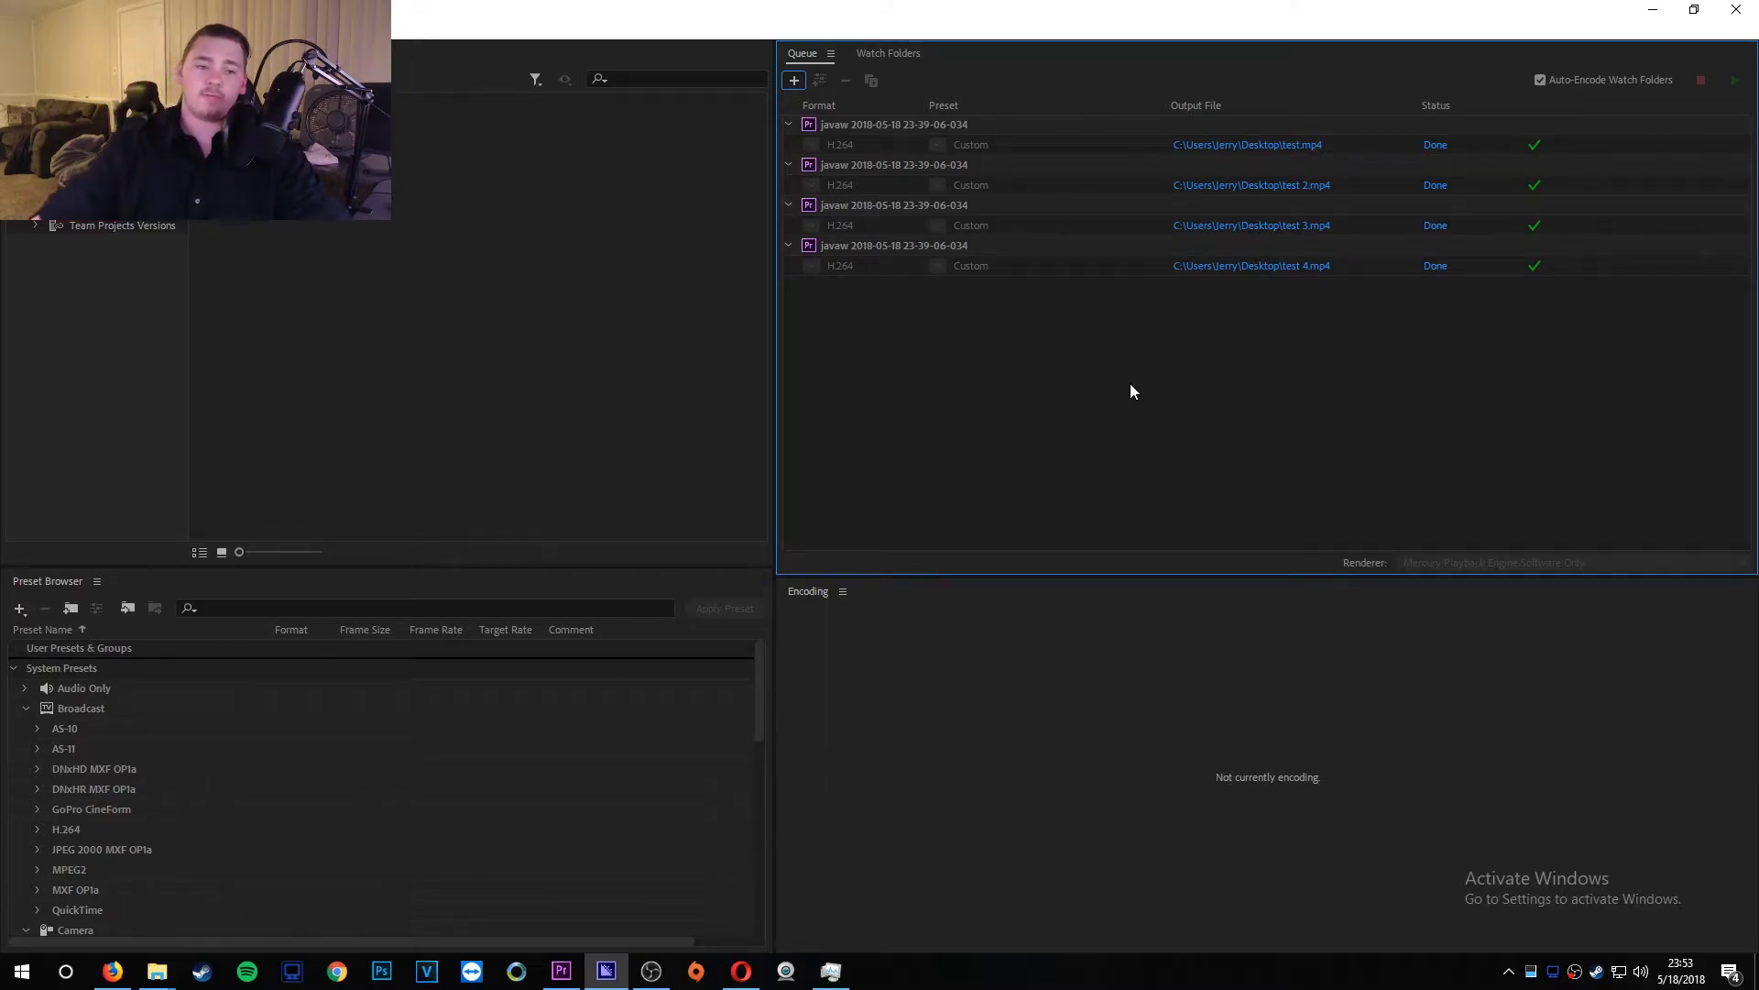
click(561, 971)
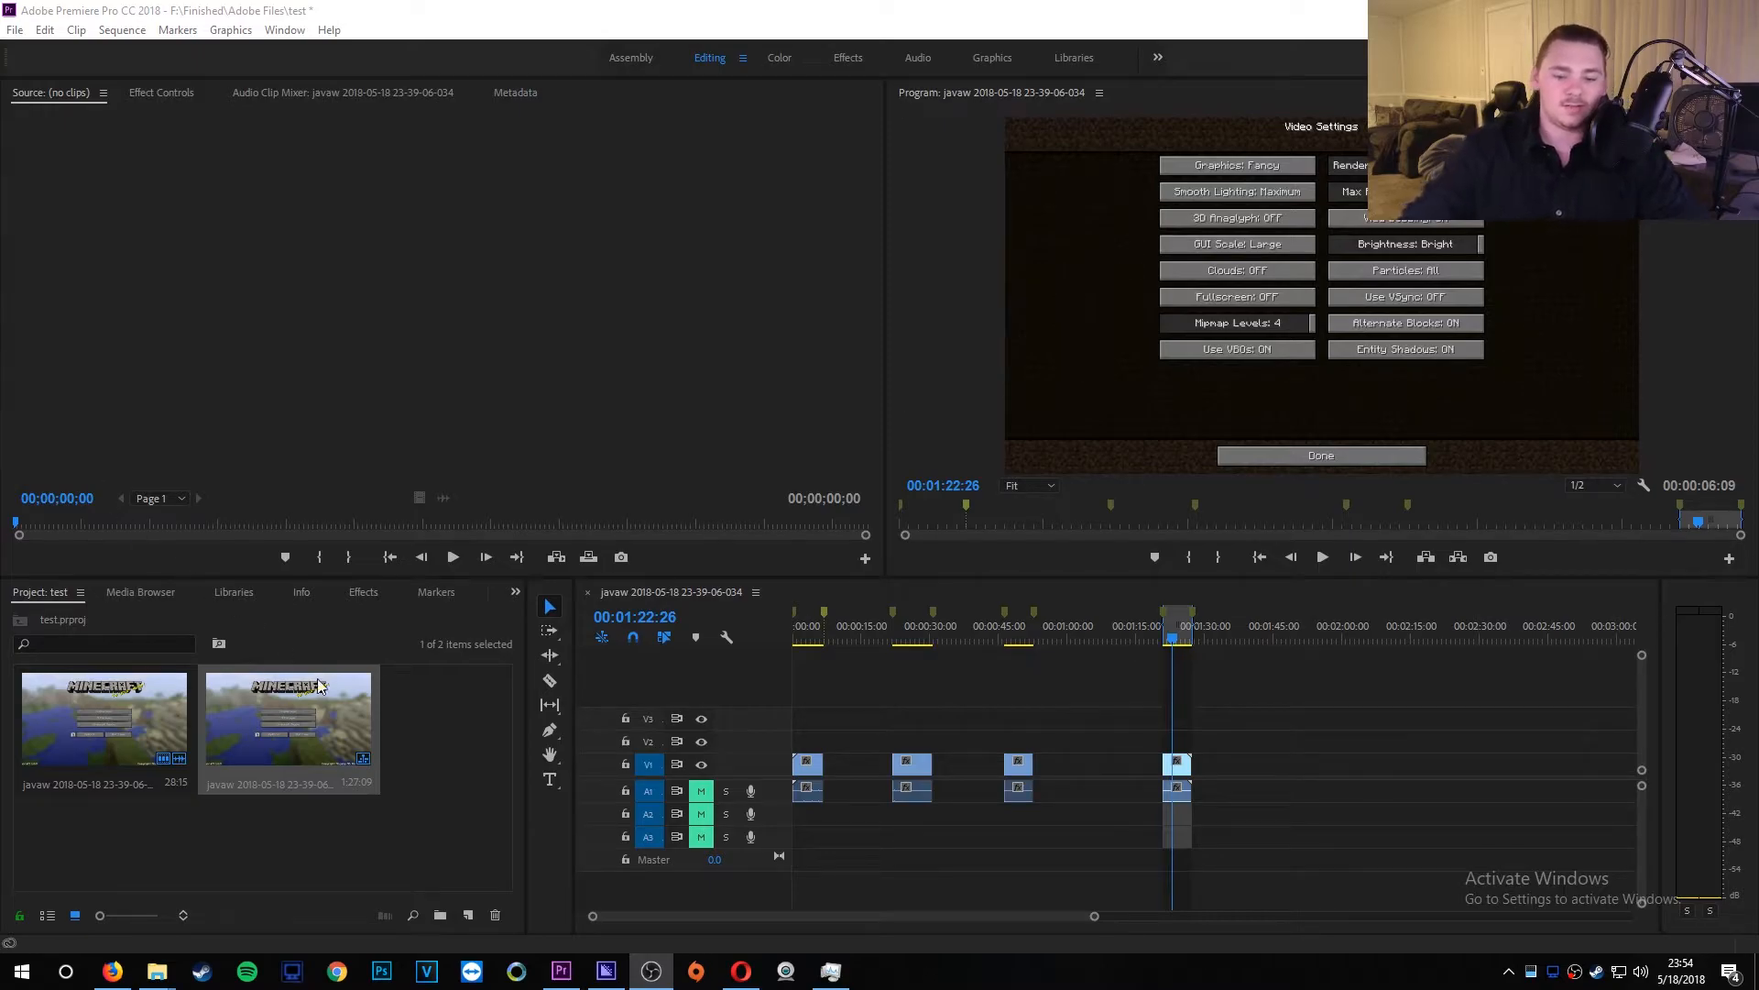
click(606, 971)
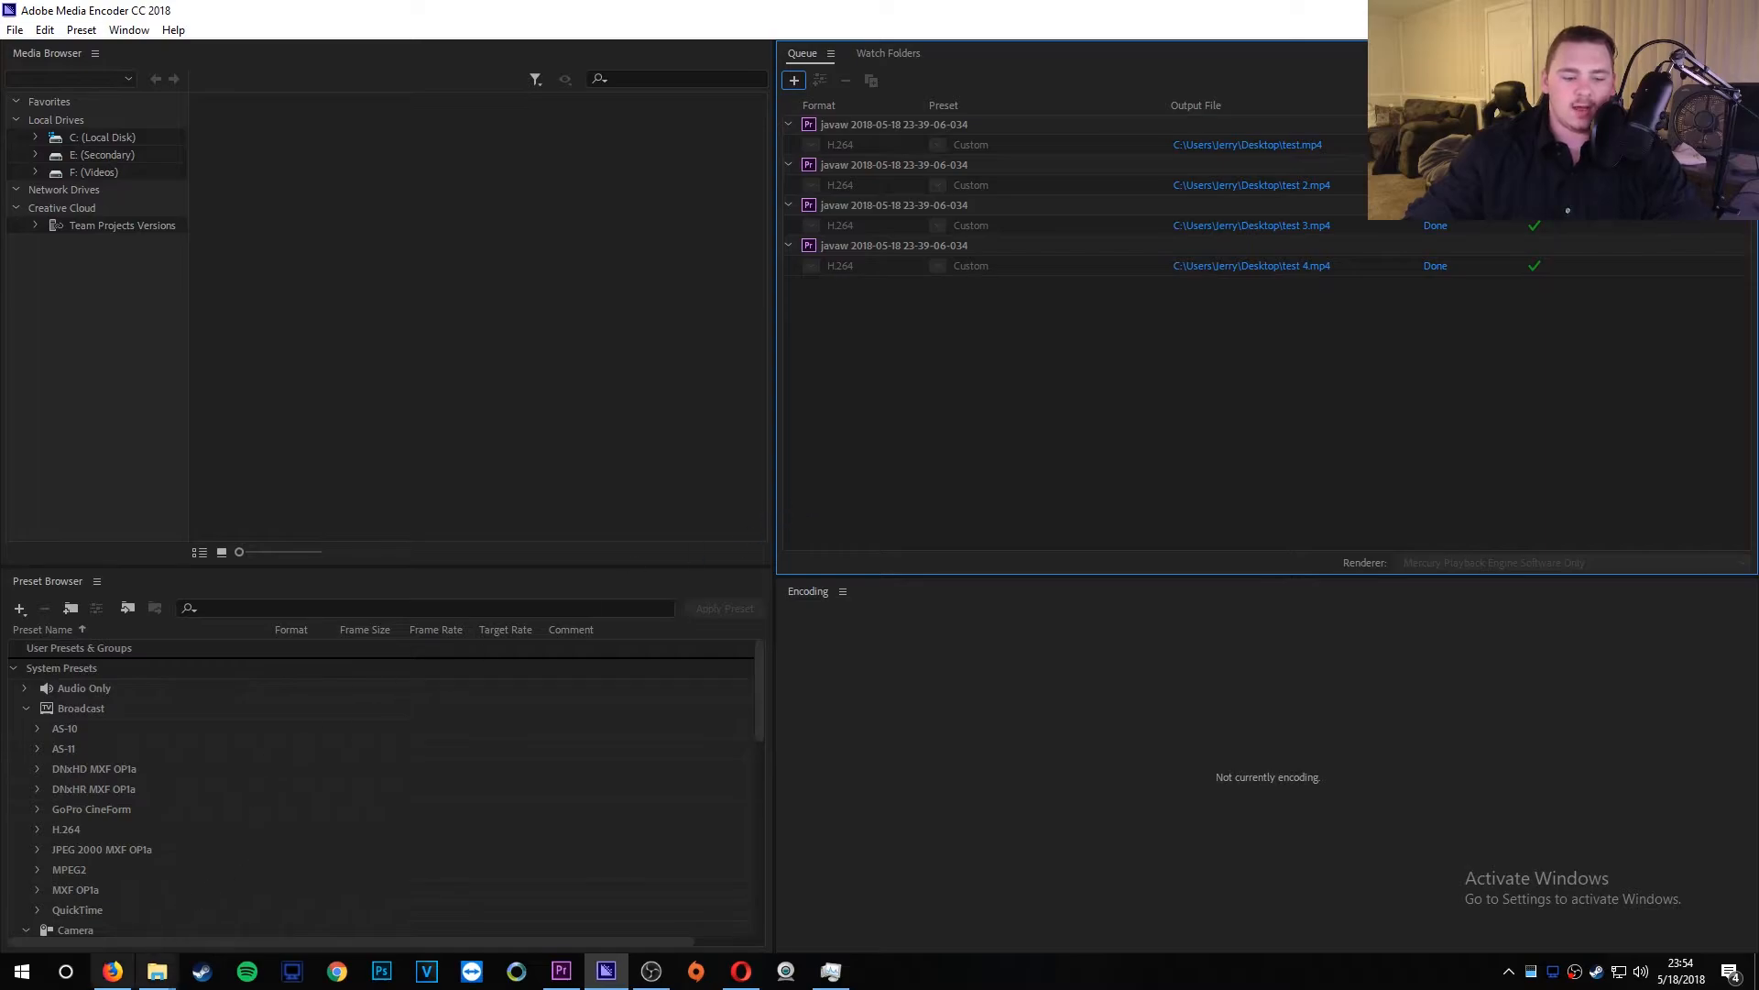
Step: Browse the recording folders on the Videos (F:) drive in File Explorer, including Dxtory and Videos, and close the window
click(157, 972)
click(326, 866)
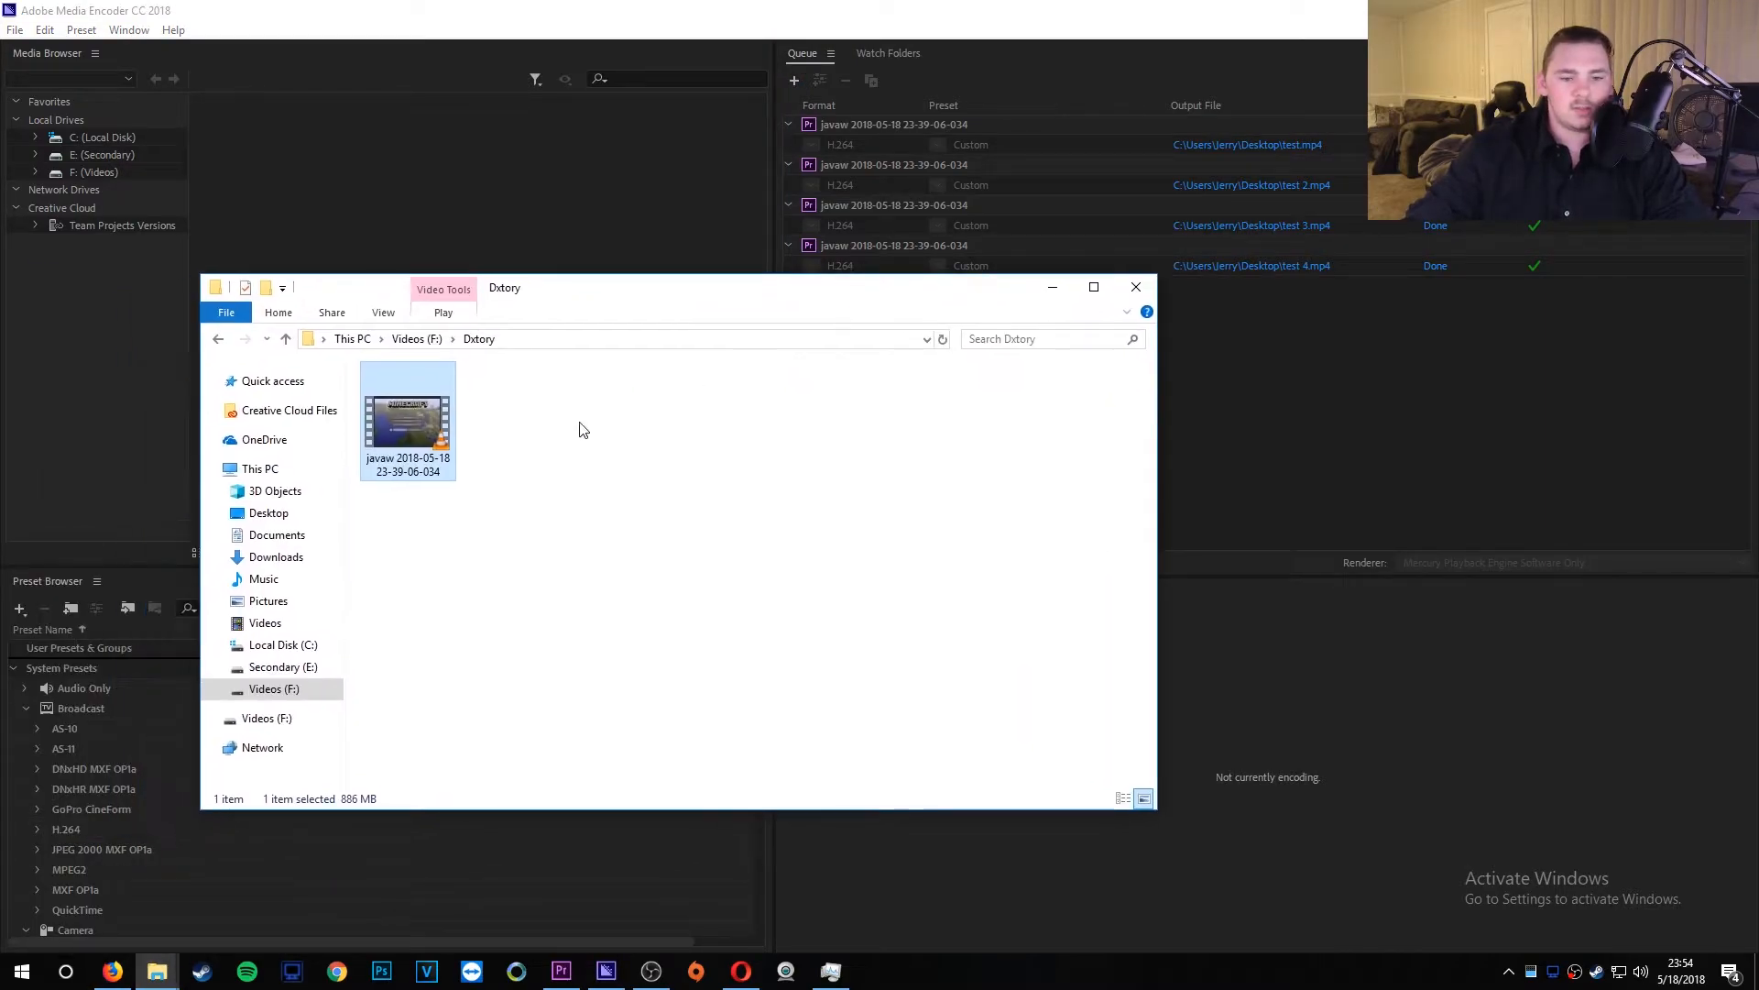
click(424, 341)
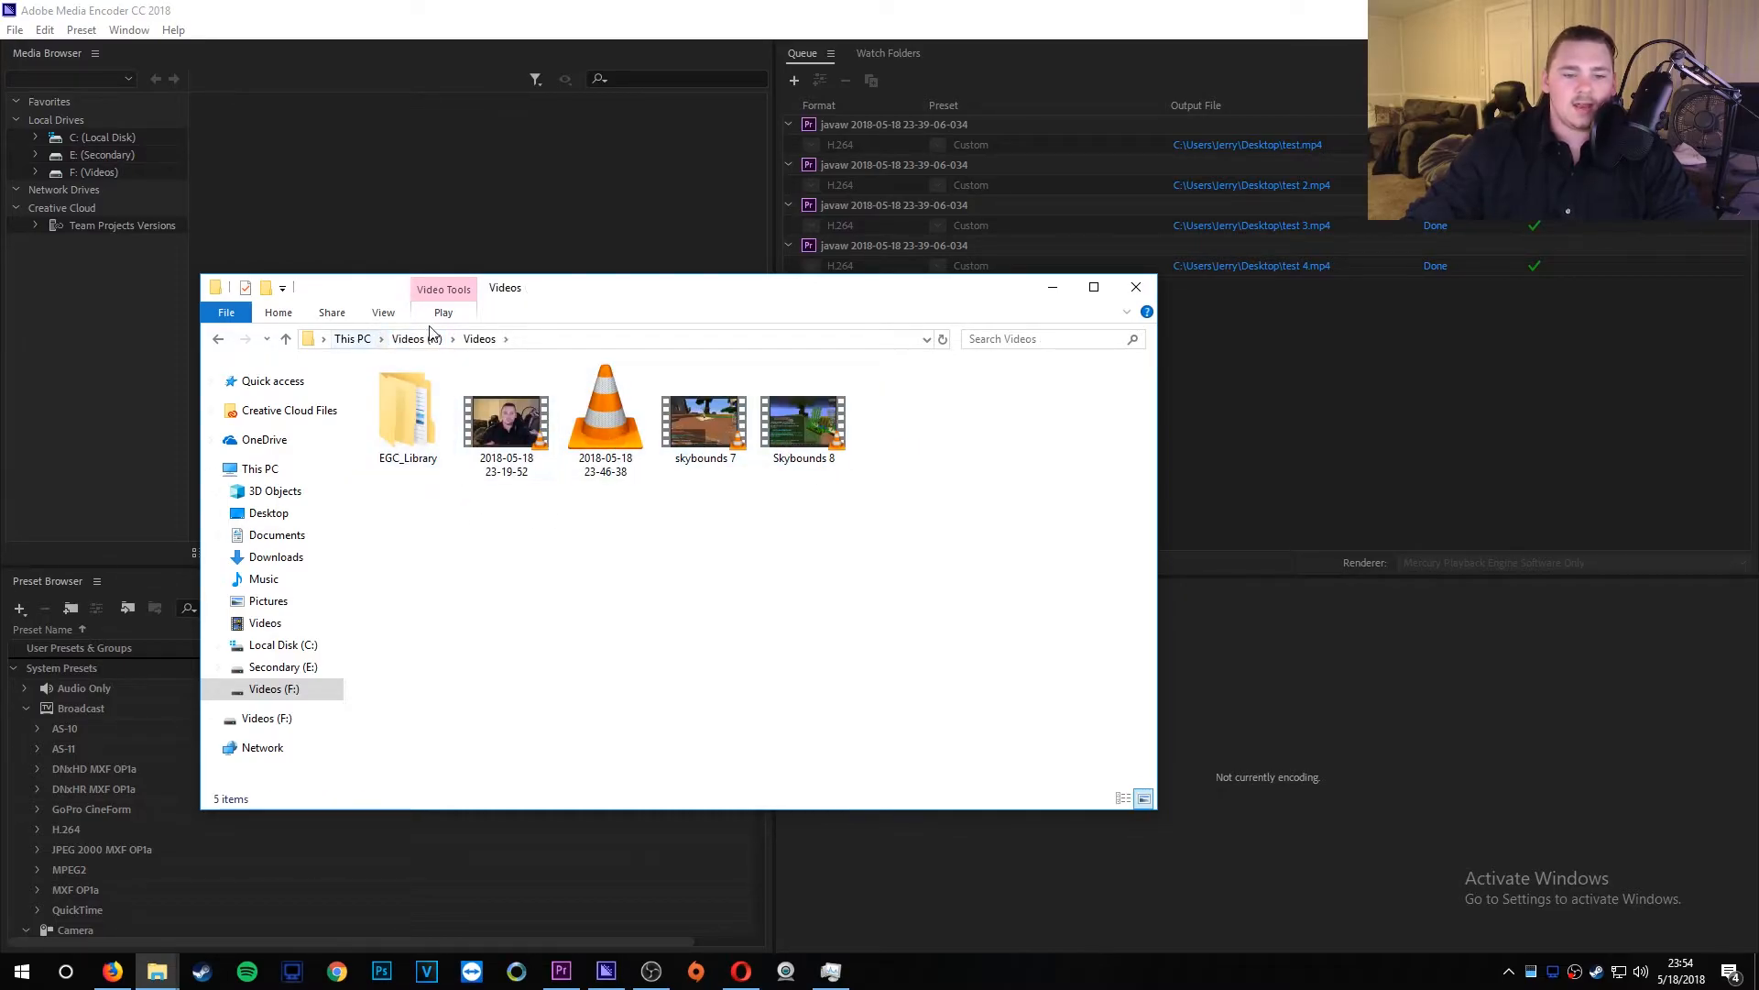
click(1125, 285)
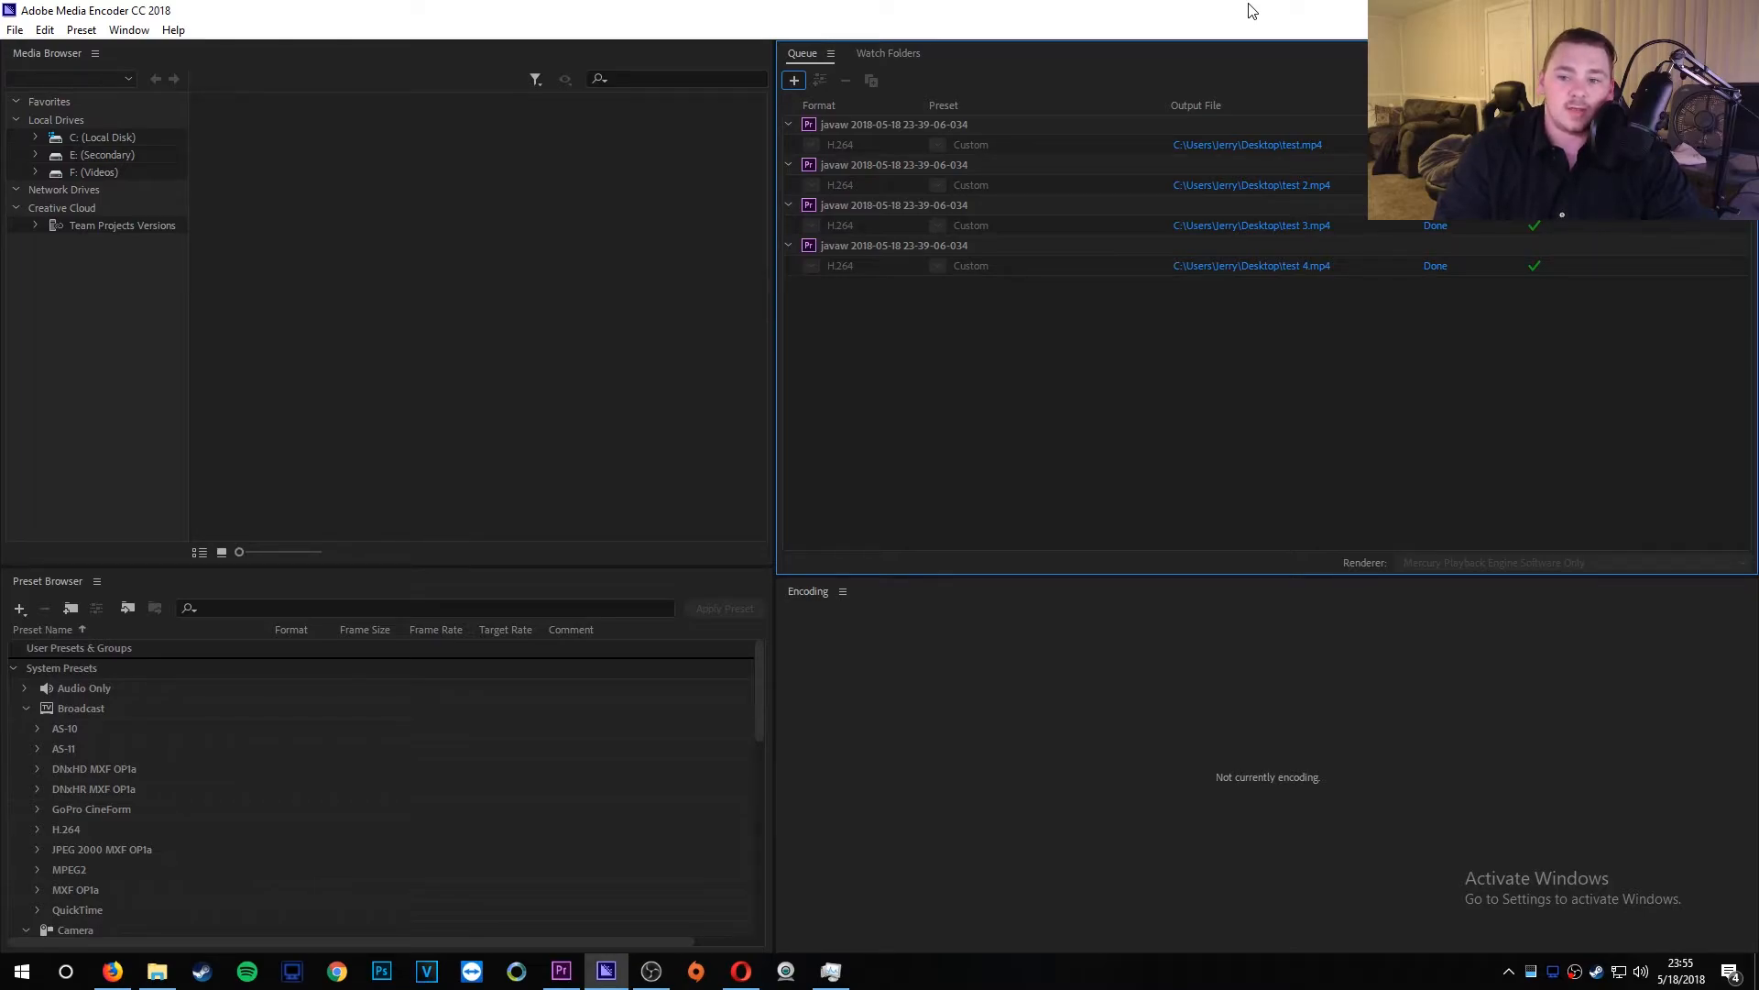
click(394, 981)
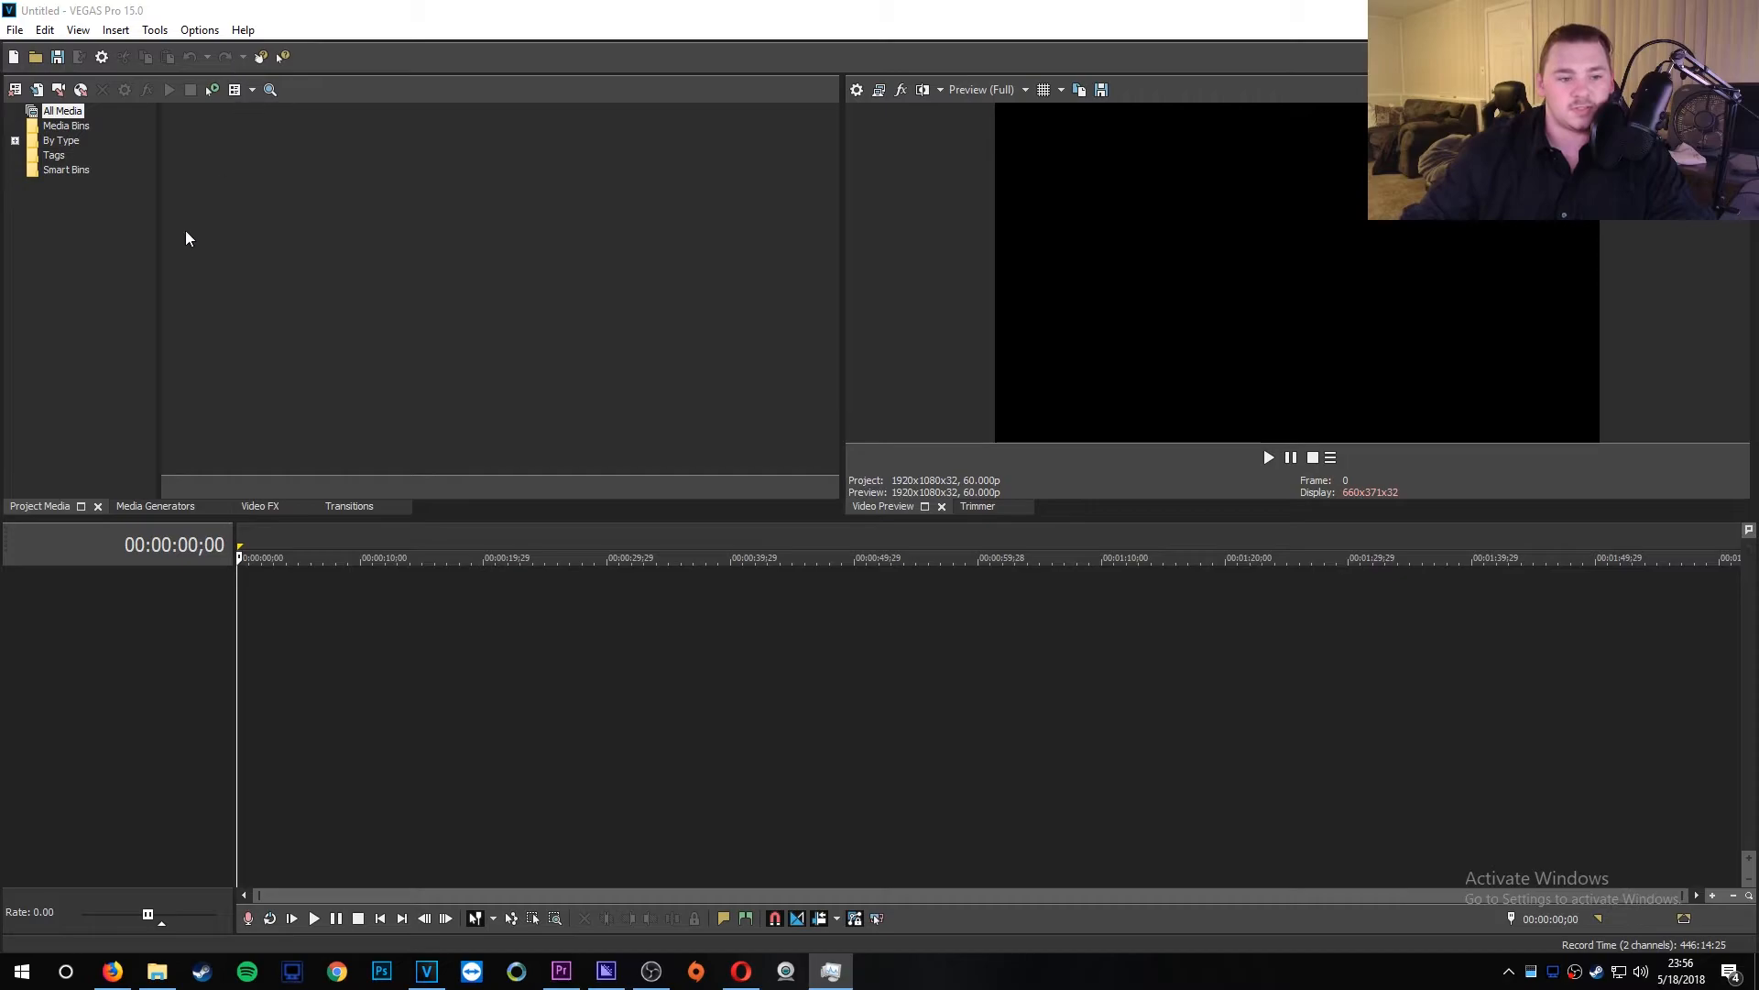
click(166, 977)
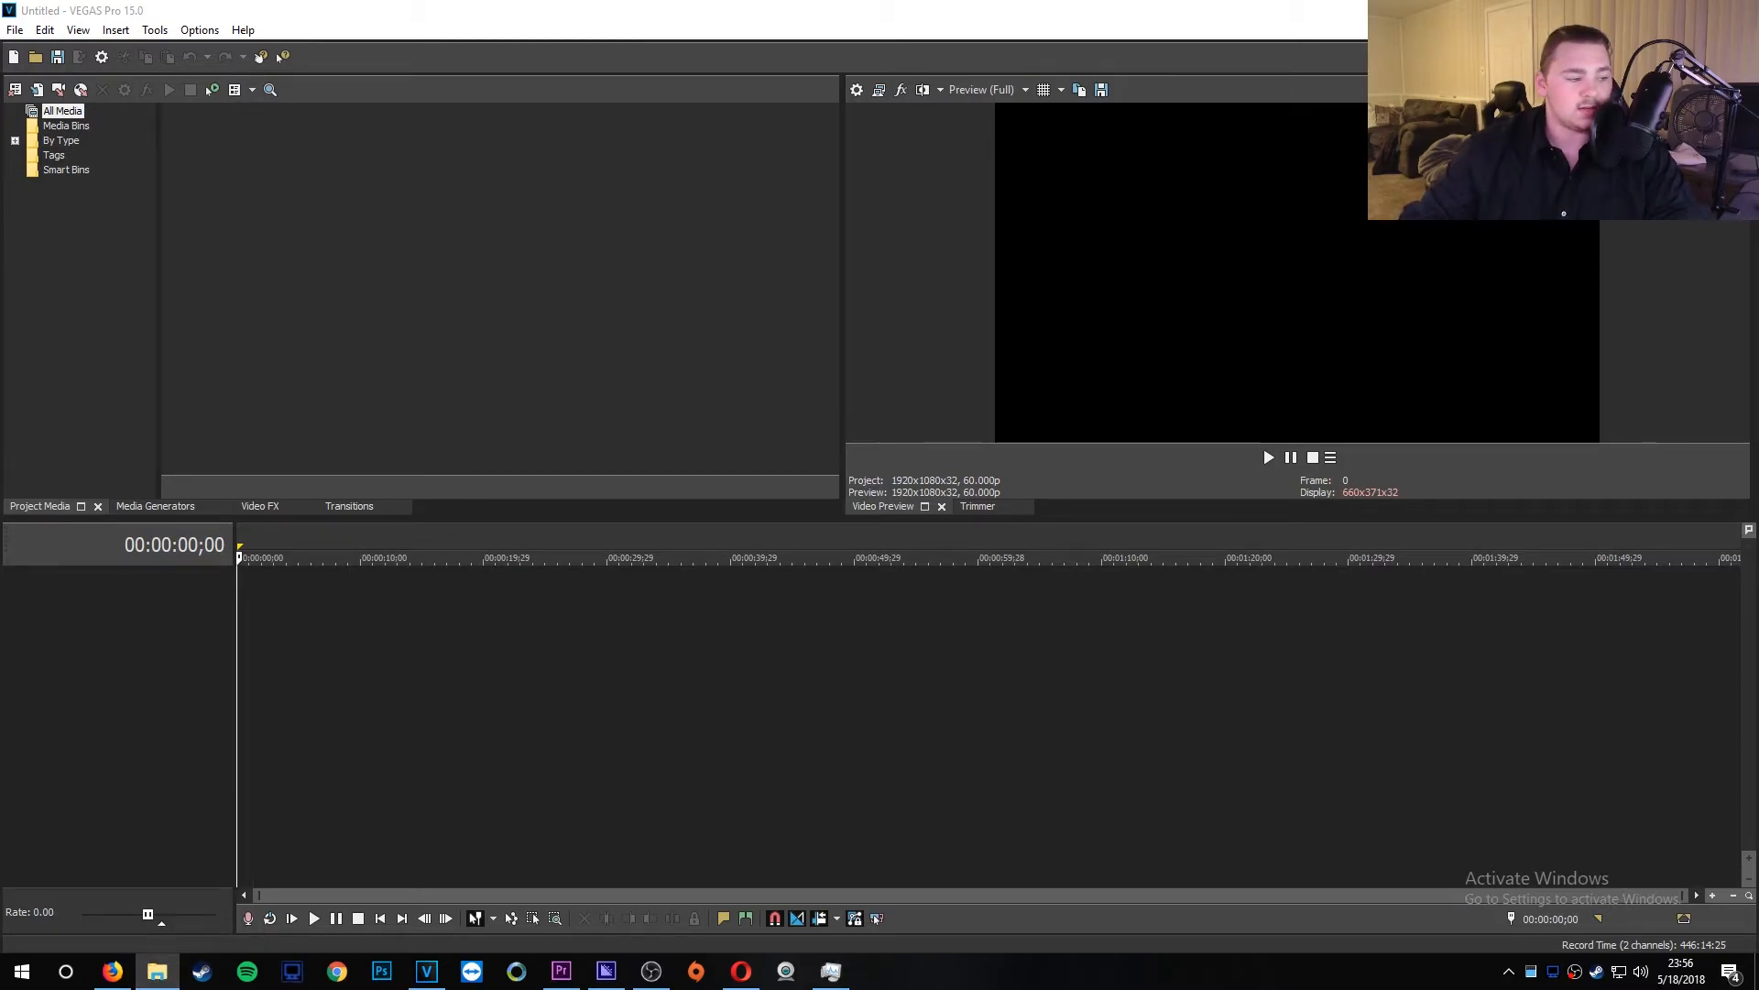
drag(82, 438, 555, 363)
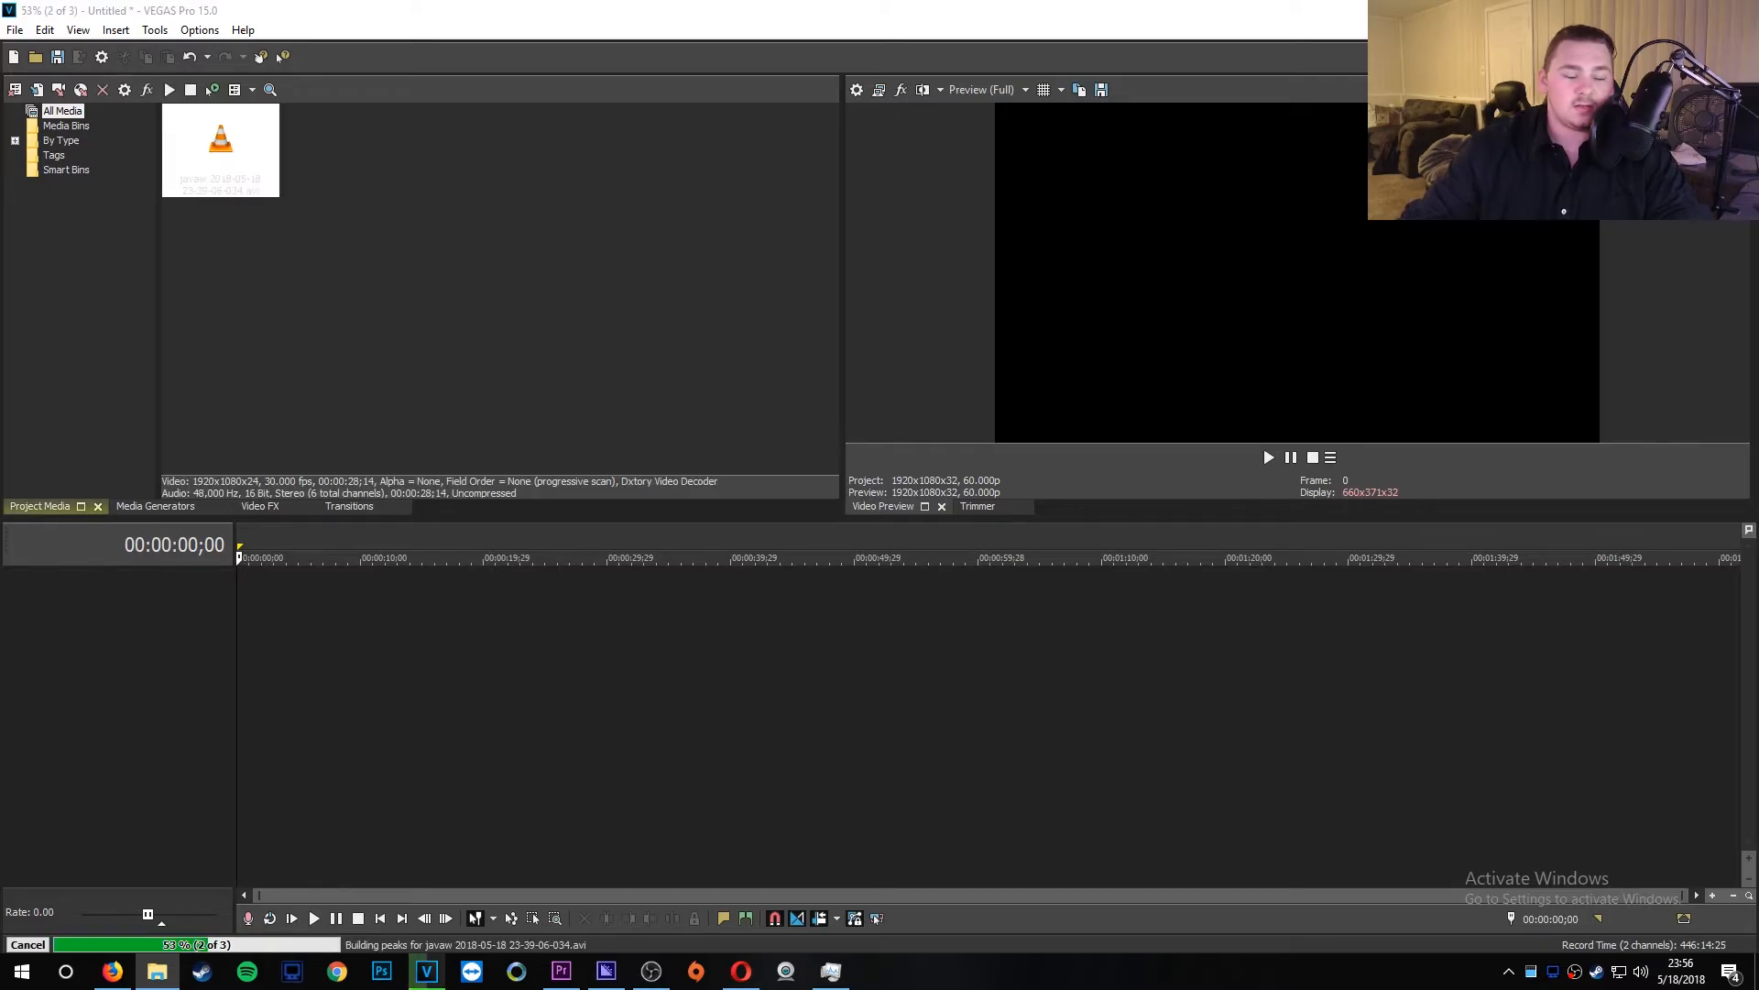
Step: Place the imported recording on the timeline and delete the audio tracks holding Stream 1 and Stream 2
double_click(223, 167)
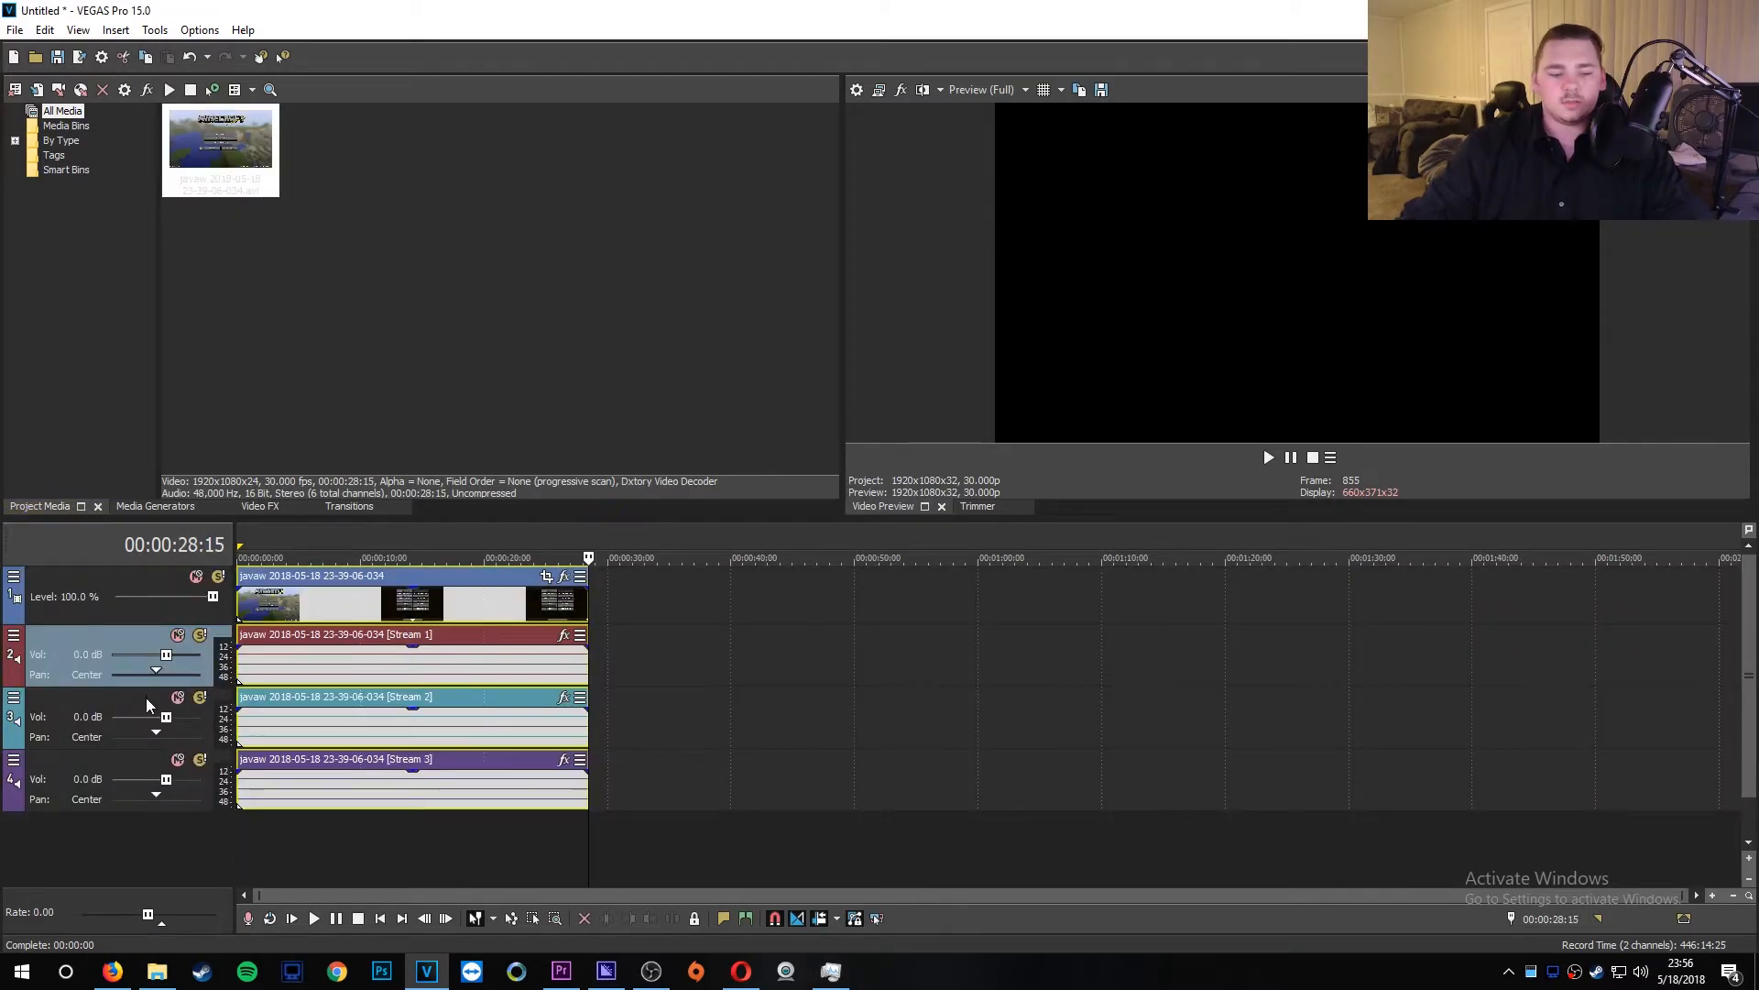
ctrl+click(146, 697)
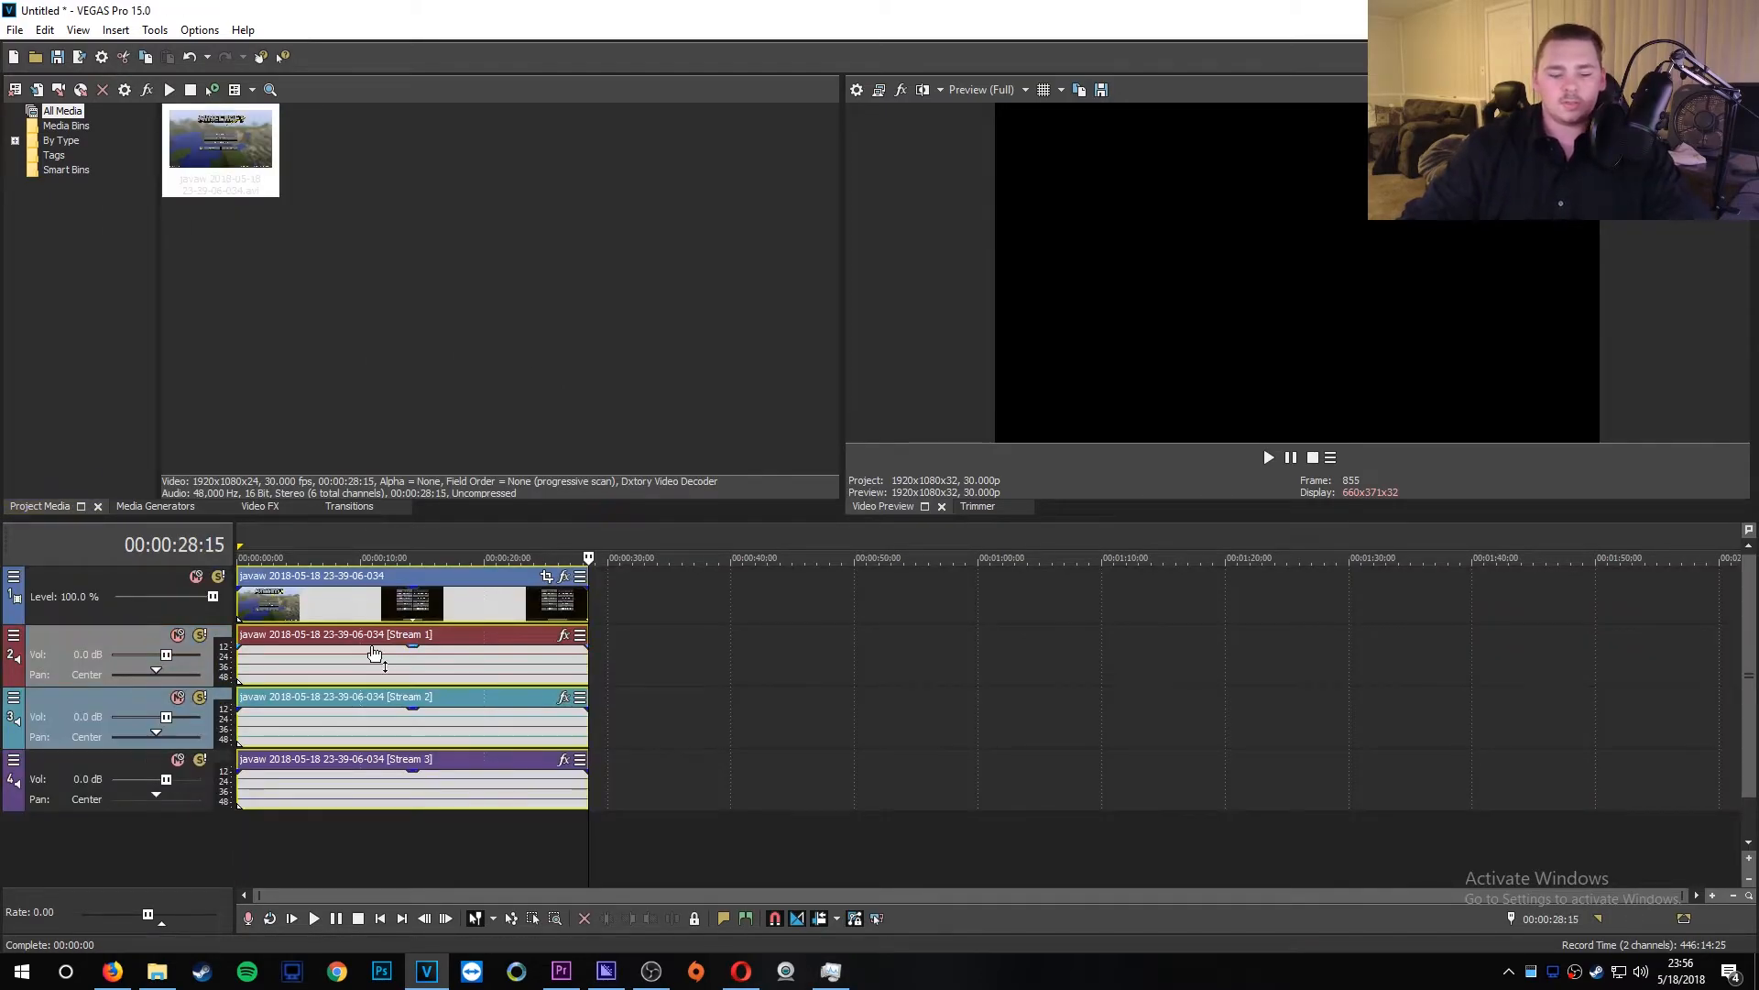
key(Delete)
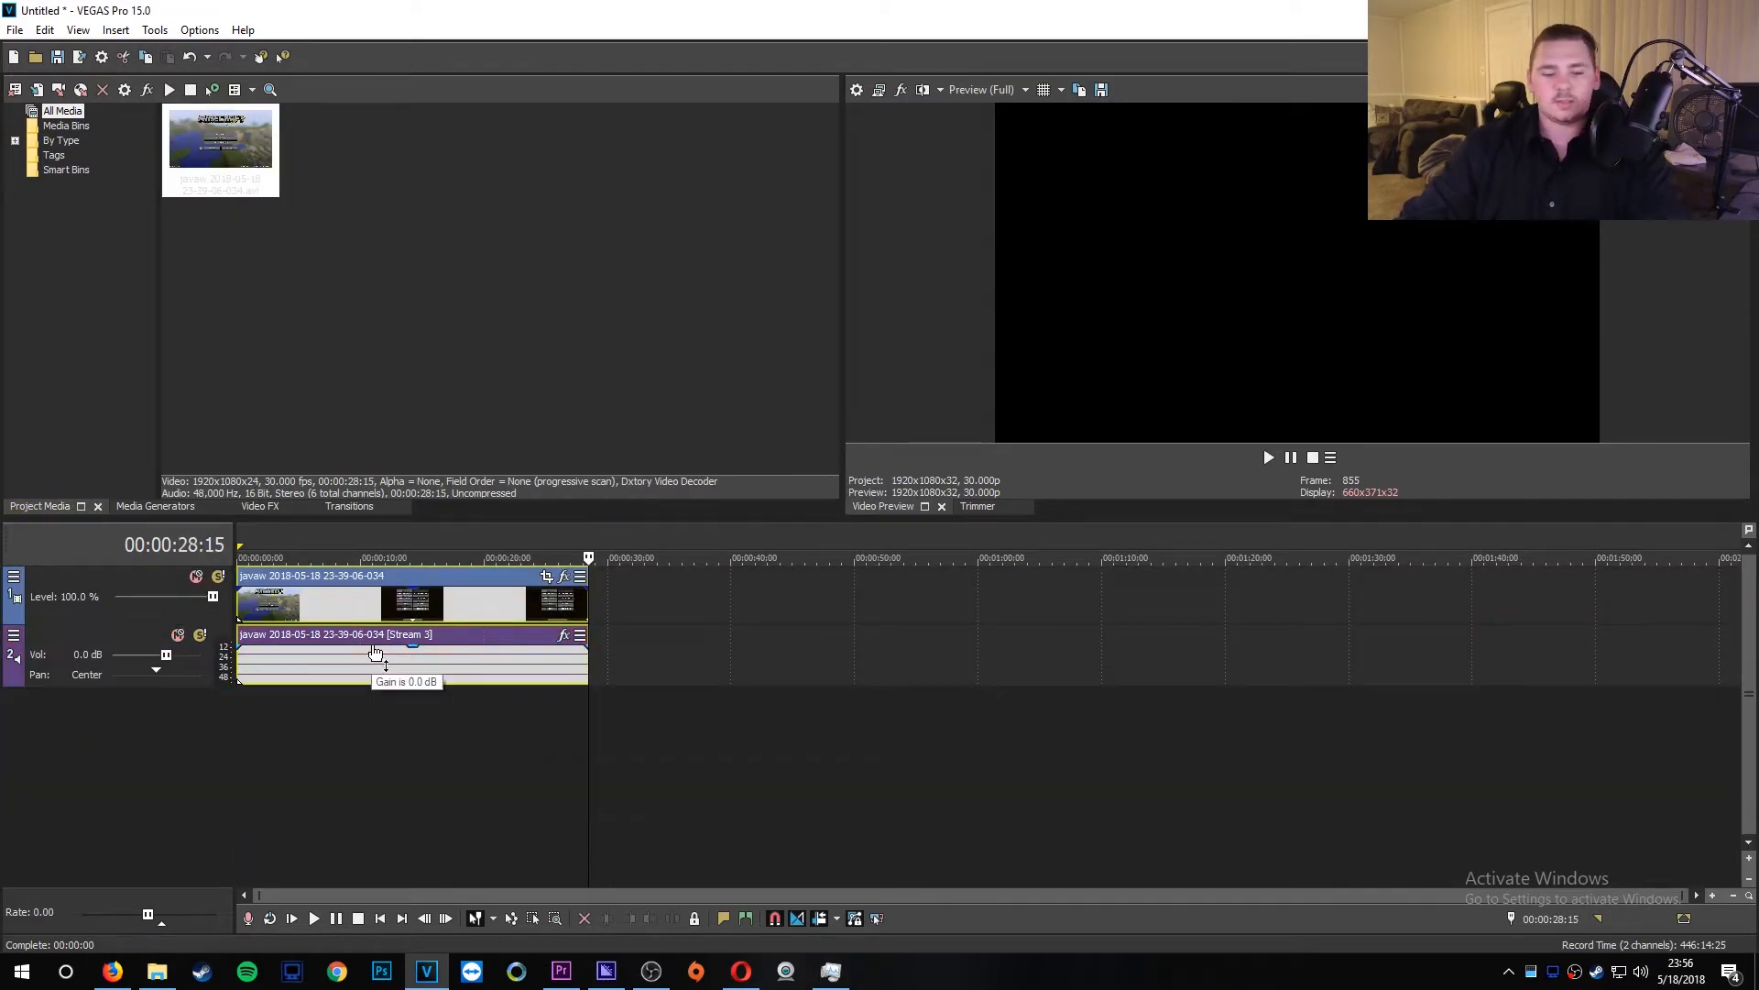
Step: Split the recording's video and remaining audio into four pieces, at about 4, 11 and 22 seconds
click(288, 733)
key(s)
click(377, 741)
key(s)
click(515, 743)
key(s)
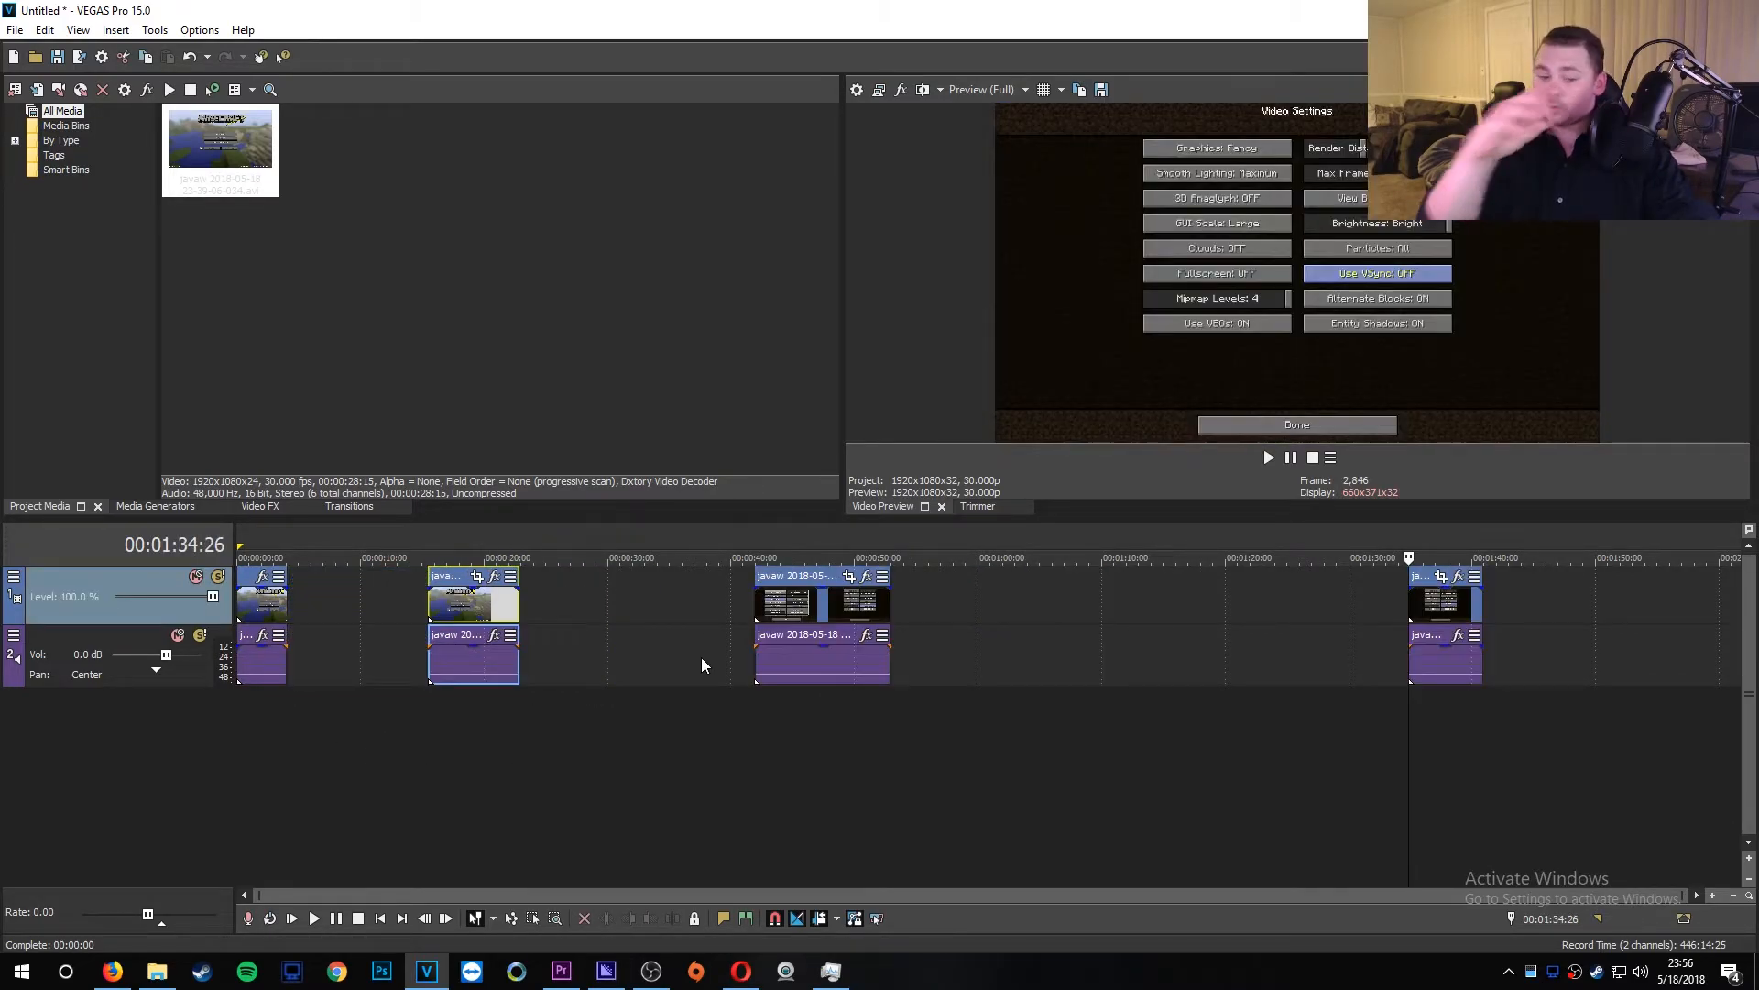
Step: Create a separate region around each of the four clips on the timeline, leaving the region names blank
double_click(260, 620)
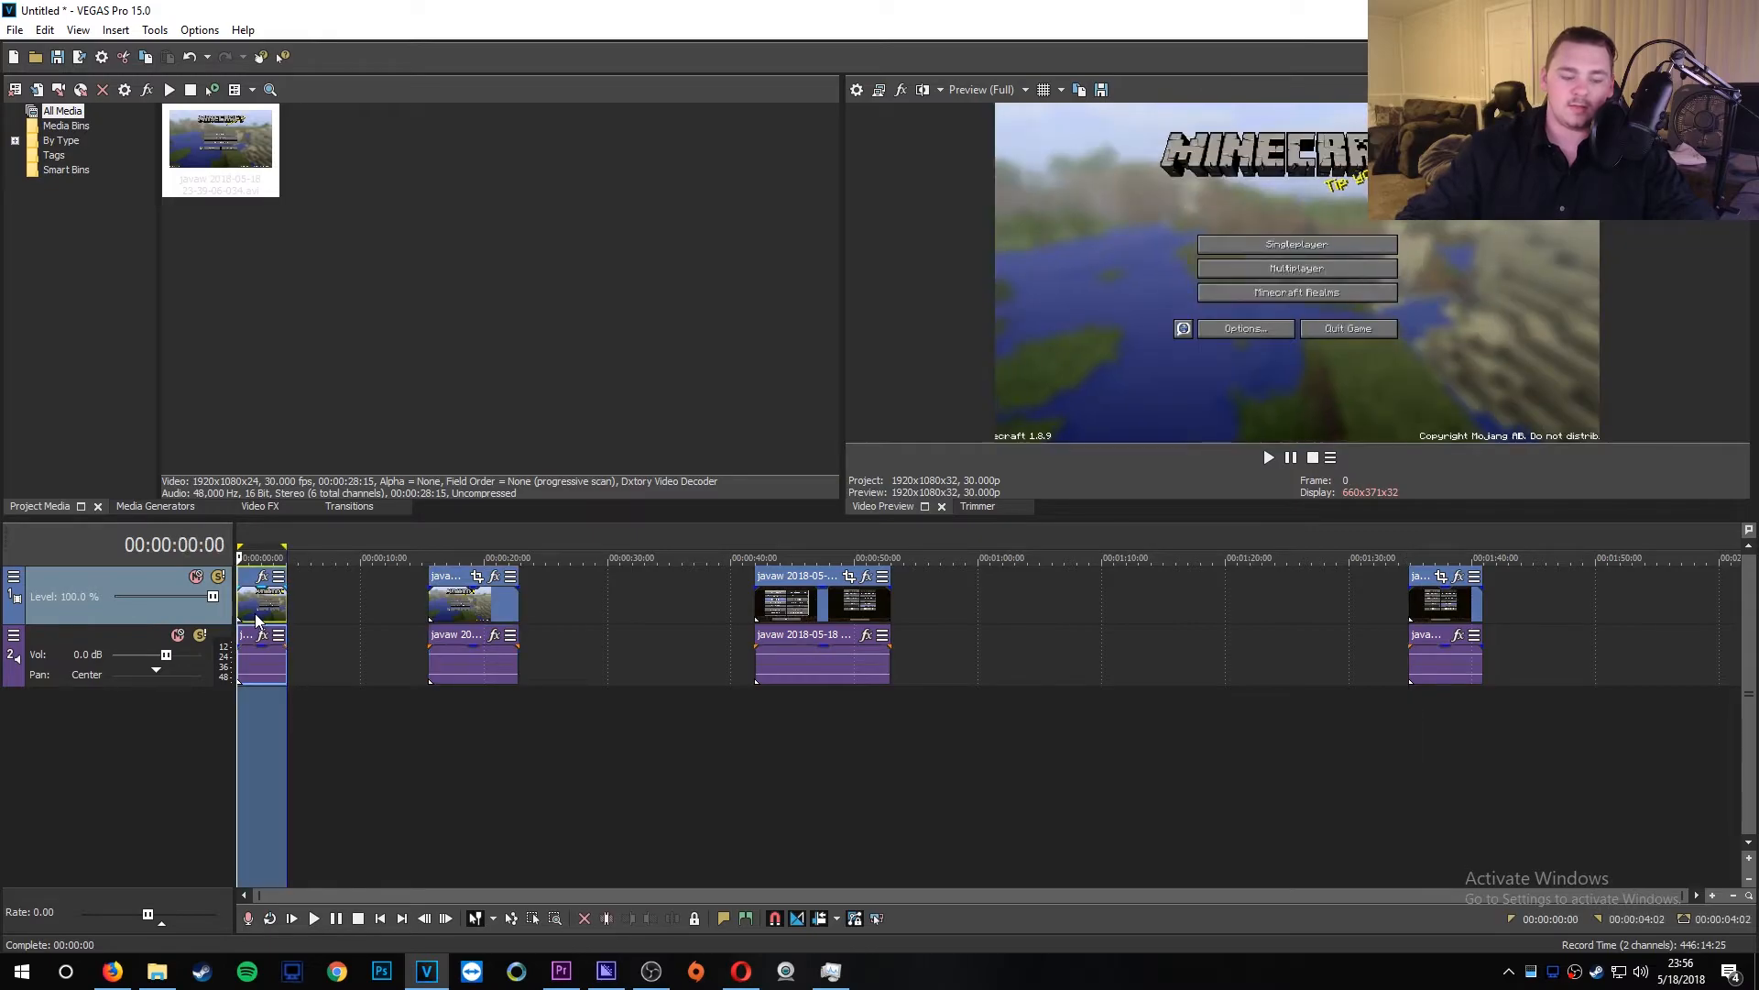
double_click(475, 613)
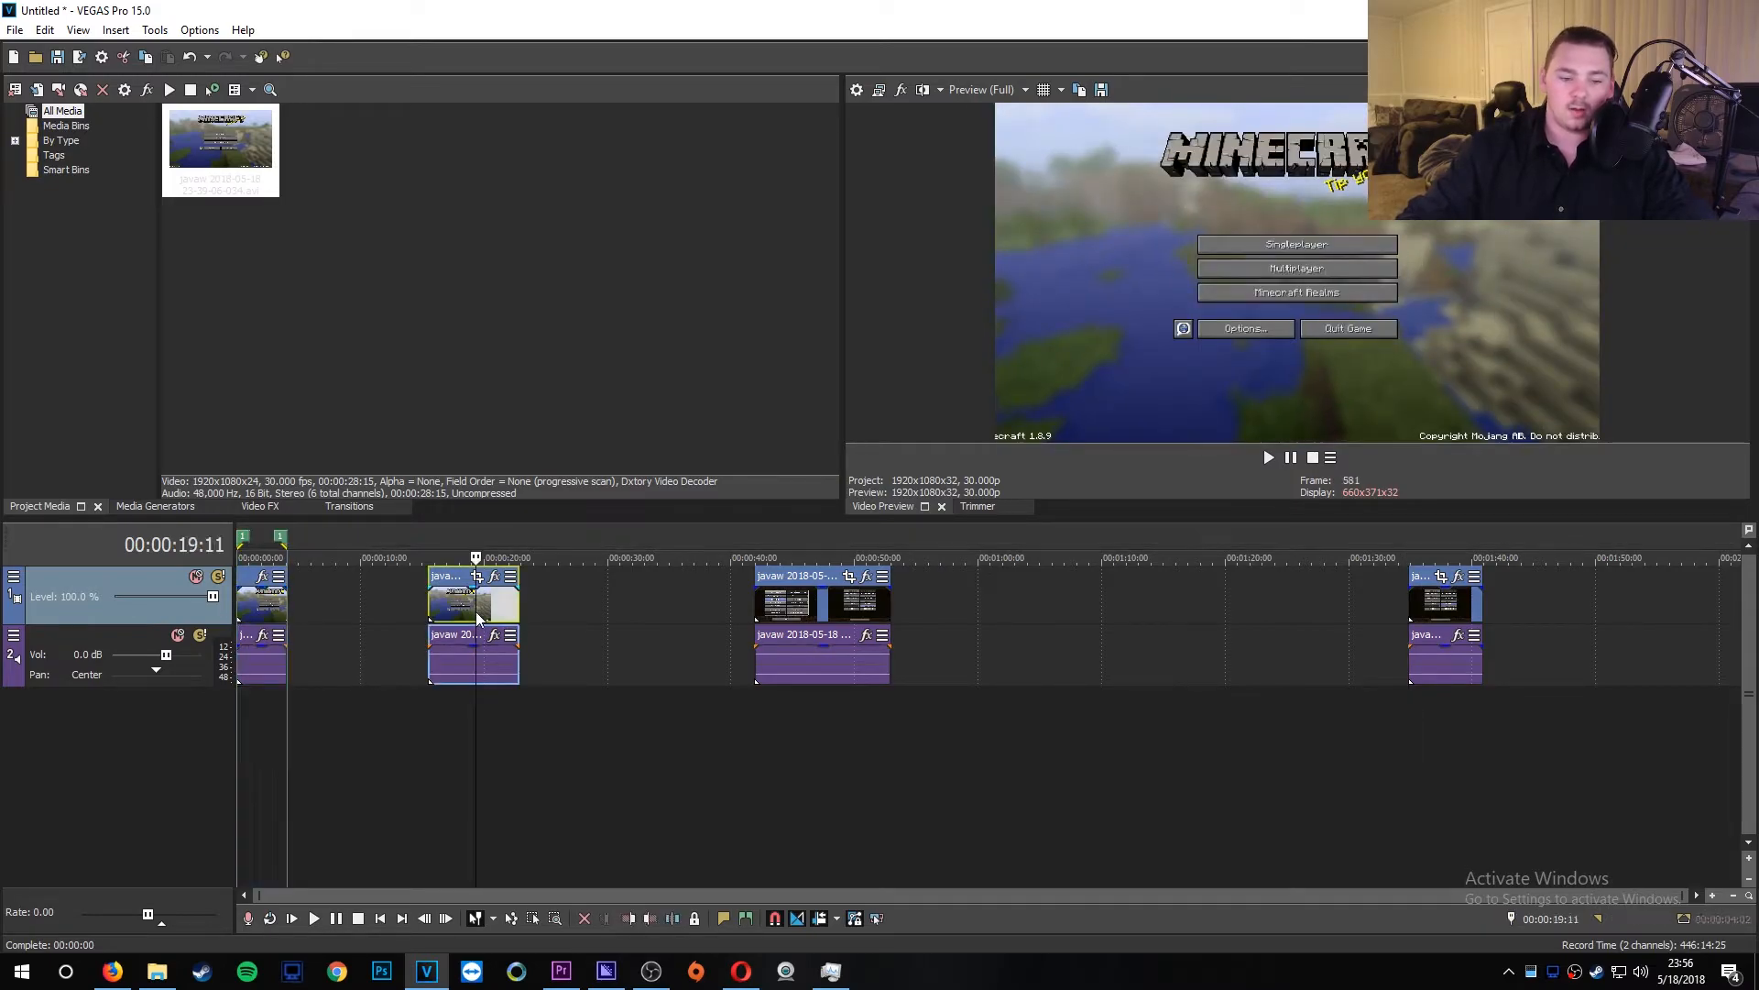
key(r)
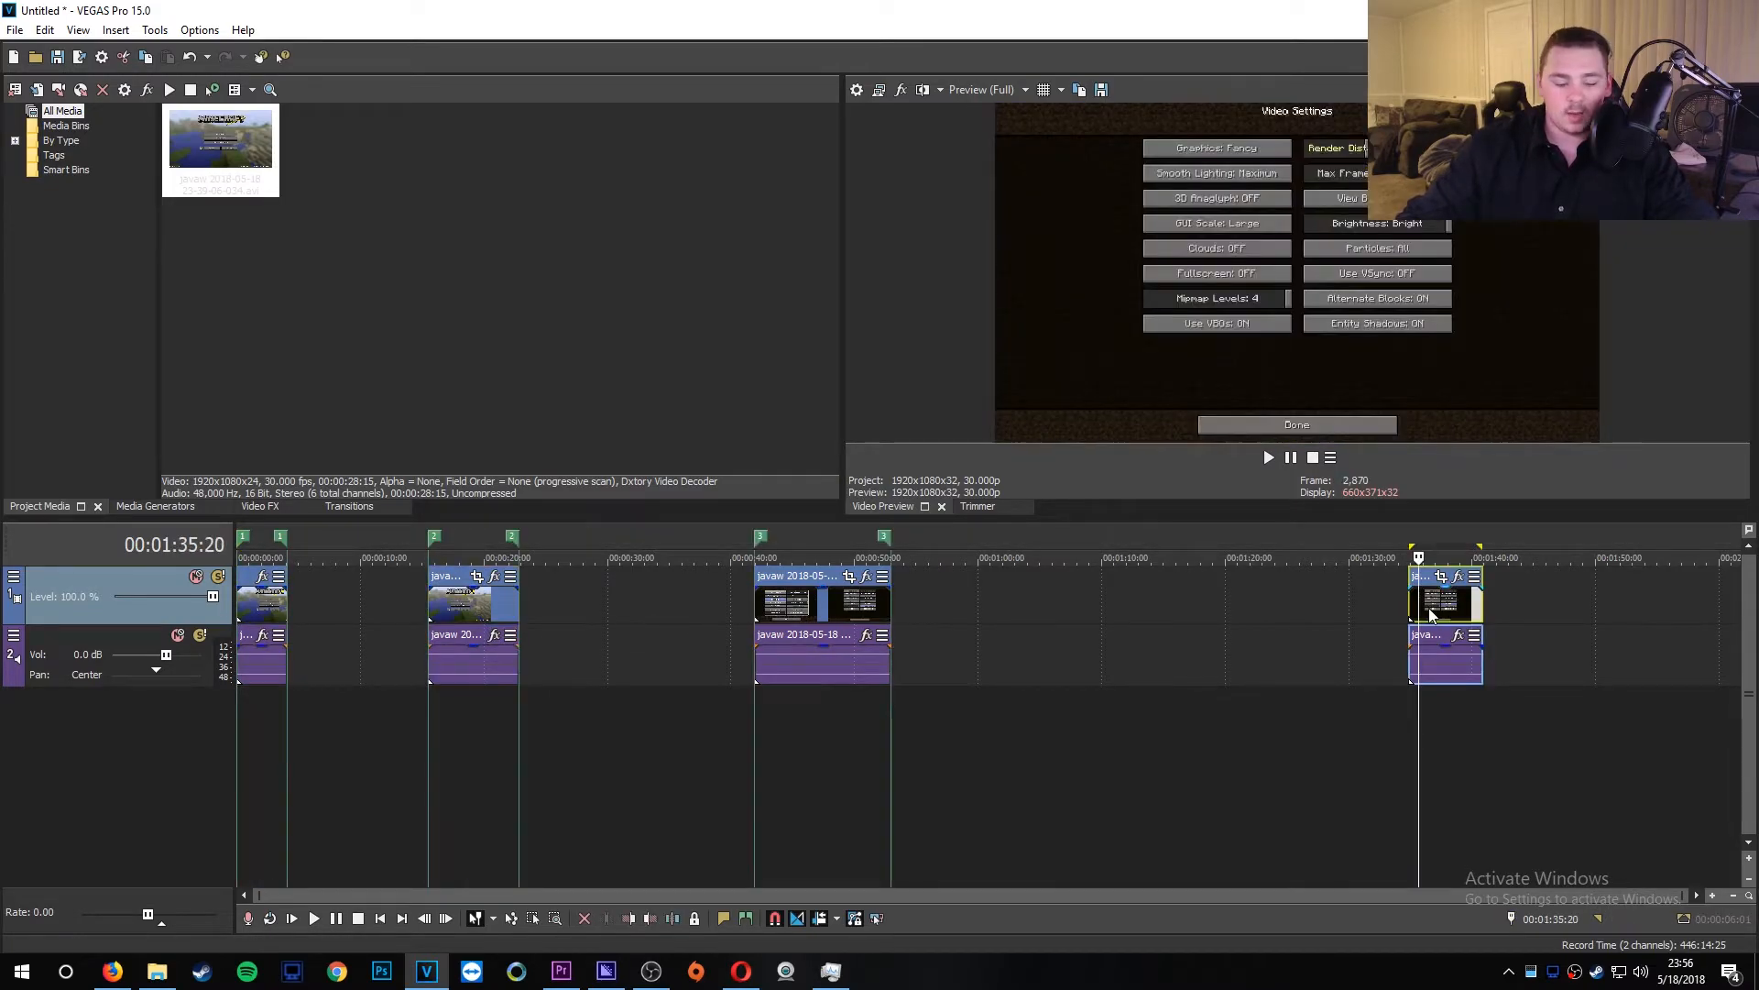
key(r)
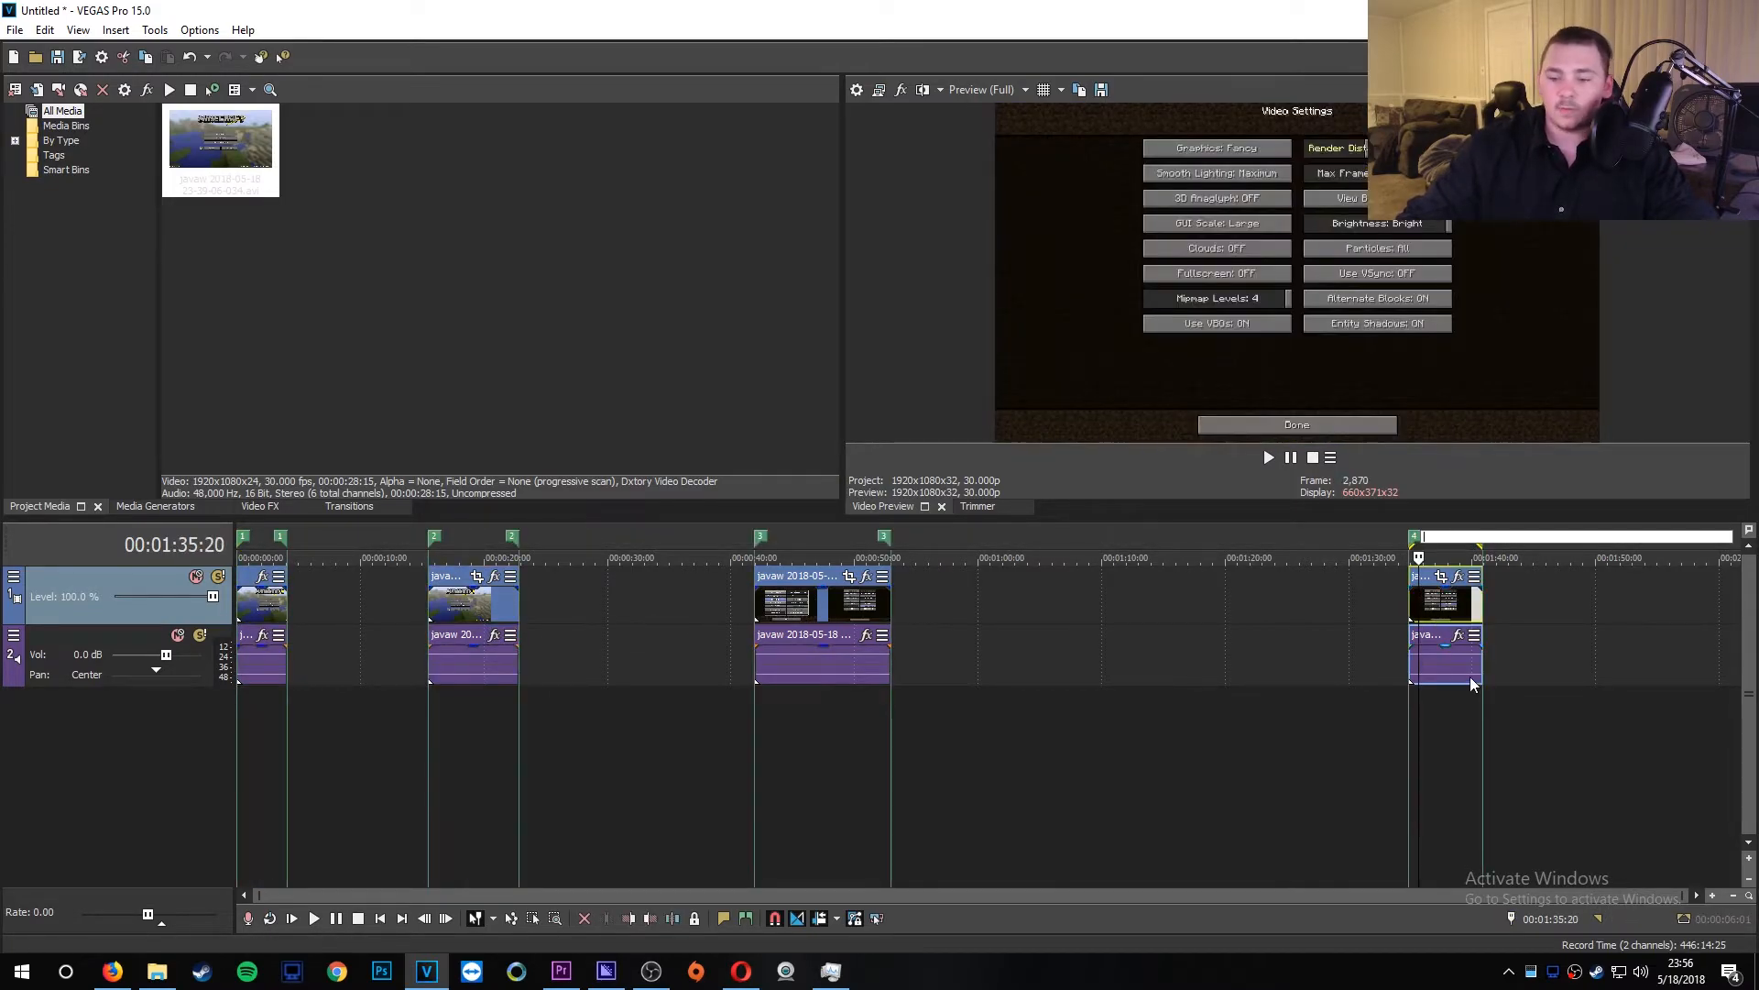
click(1267, 656)
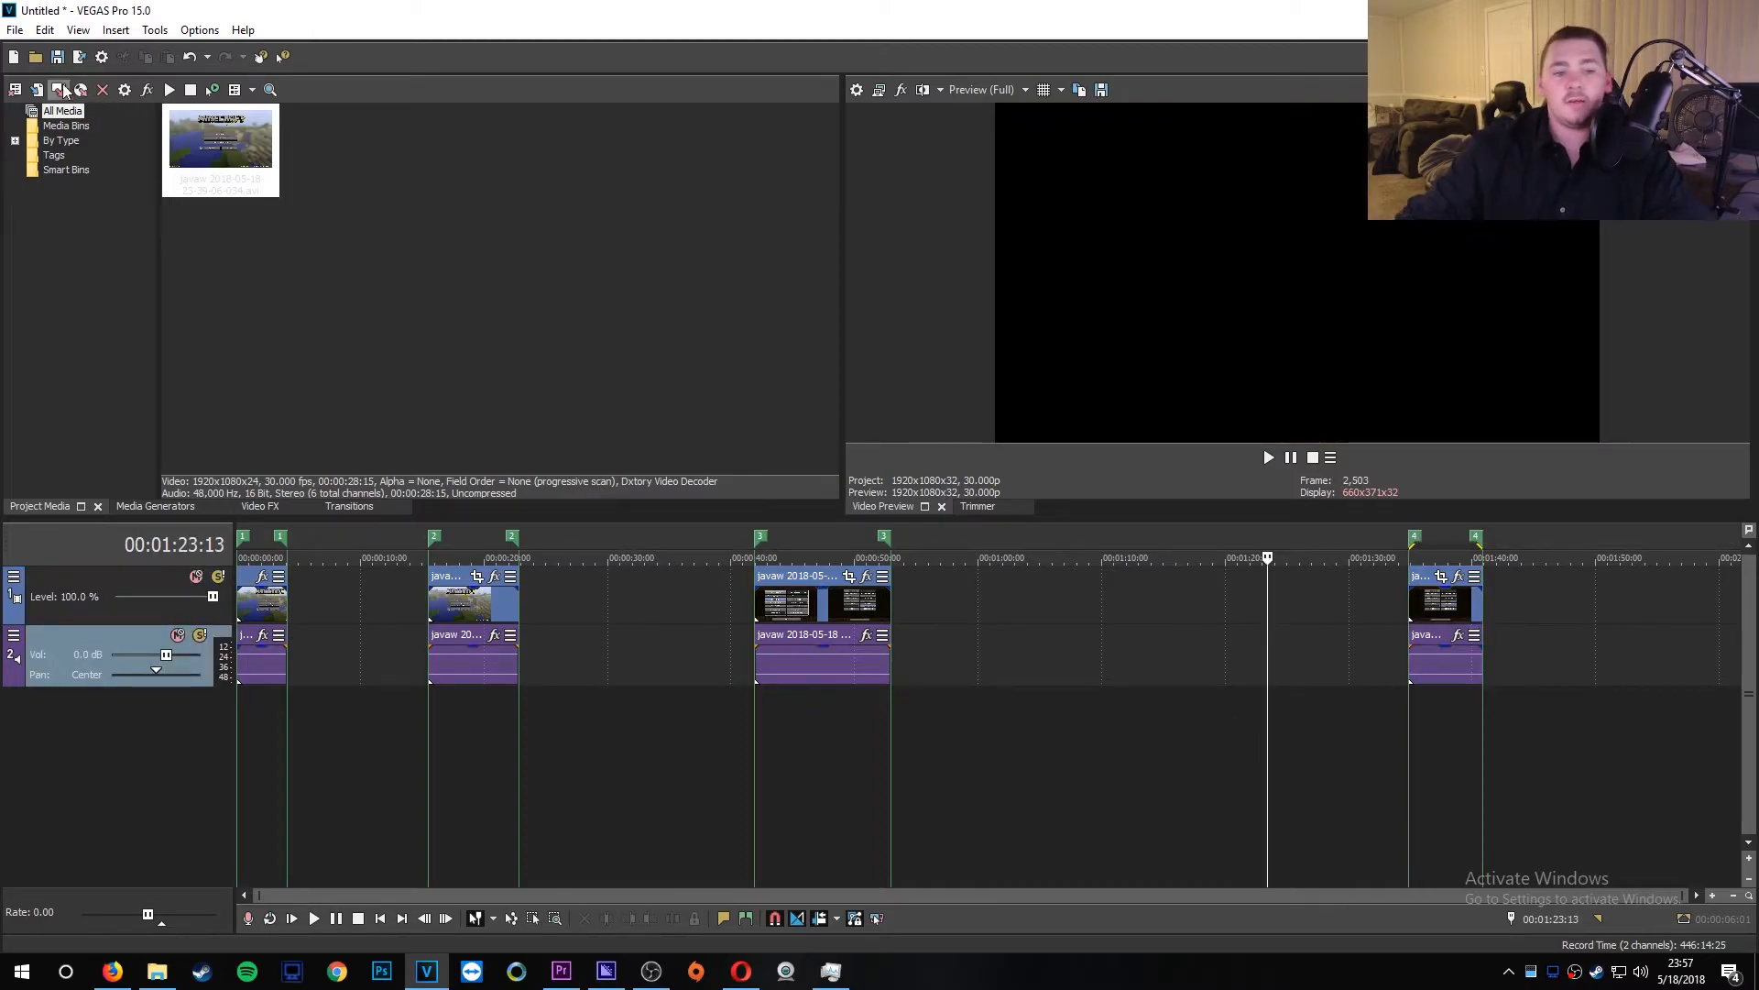
Step: Review the MAGIX AVC/AAC MP4 templates in the Render As dialog, filter them to the starred favourites, and cancel without rendering
click(80, 58)
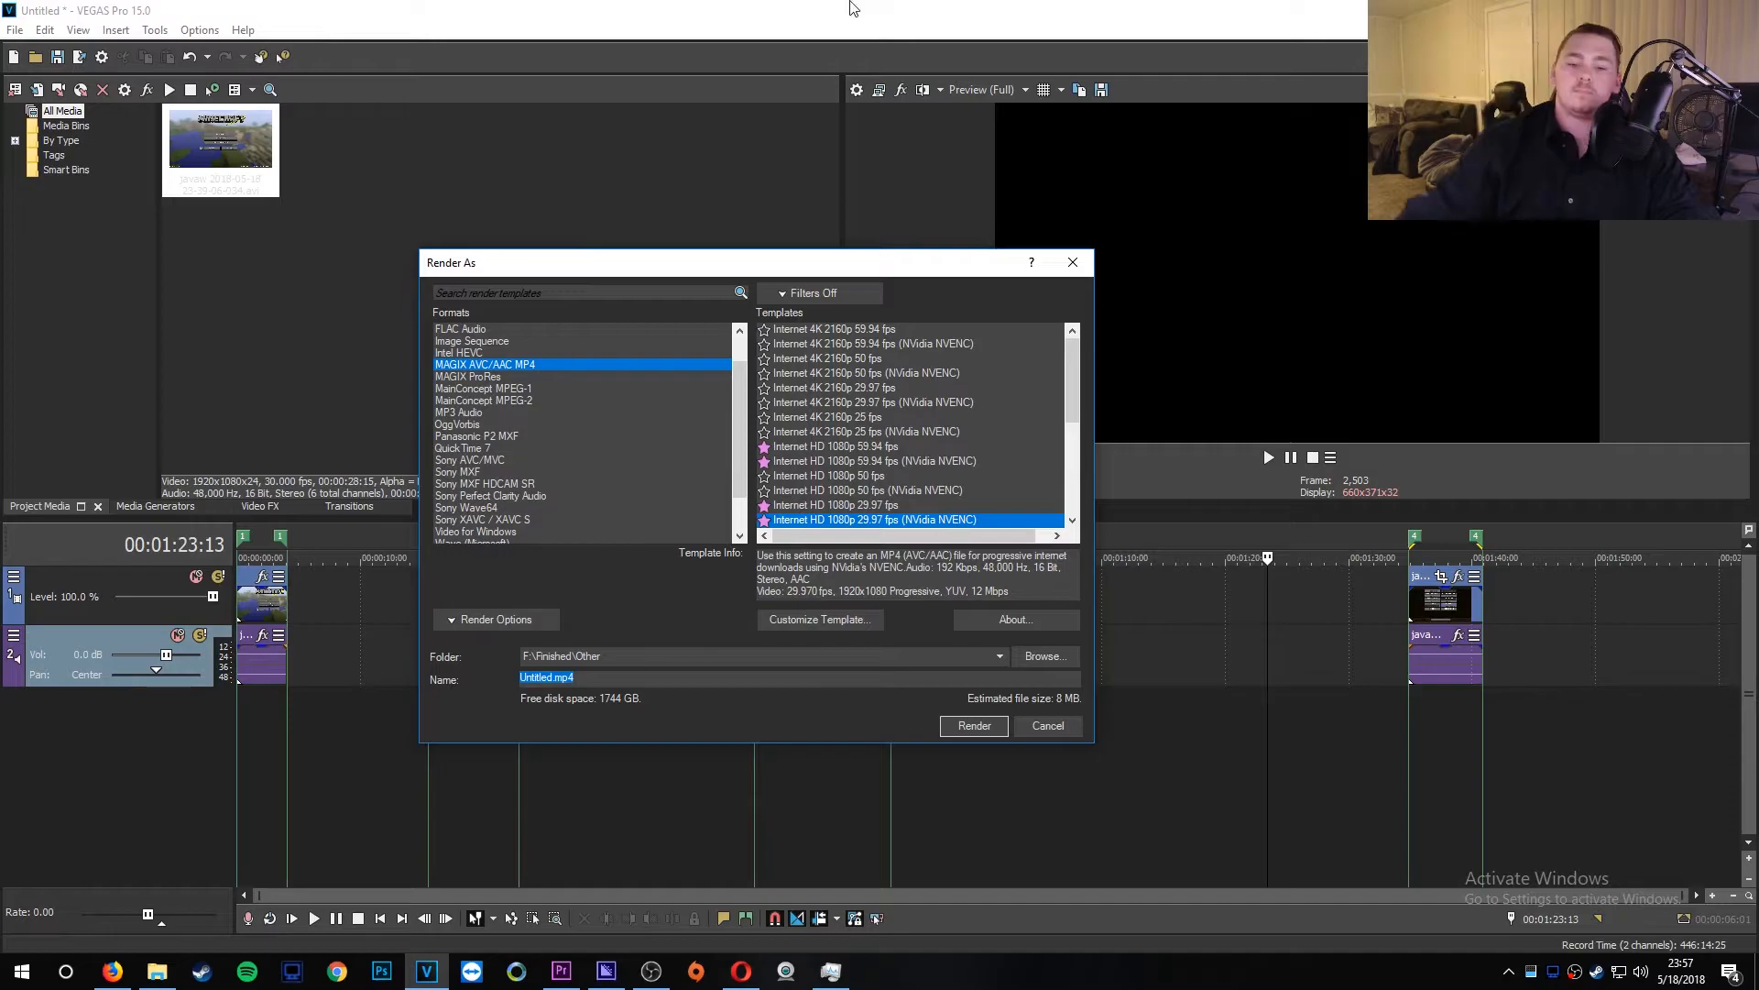
click(898, 460)
scroll(867, 390, down, 1)
scroll(867, 391, down, 2)
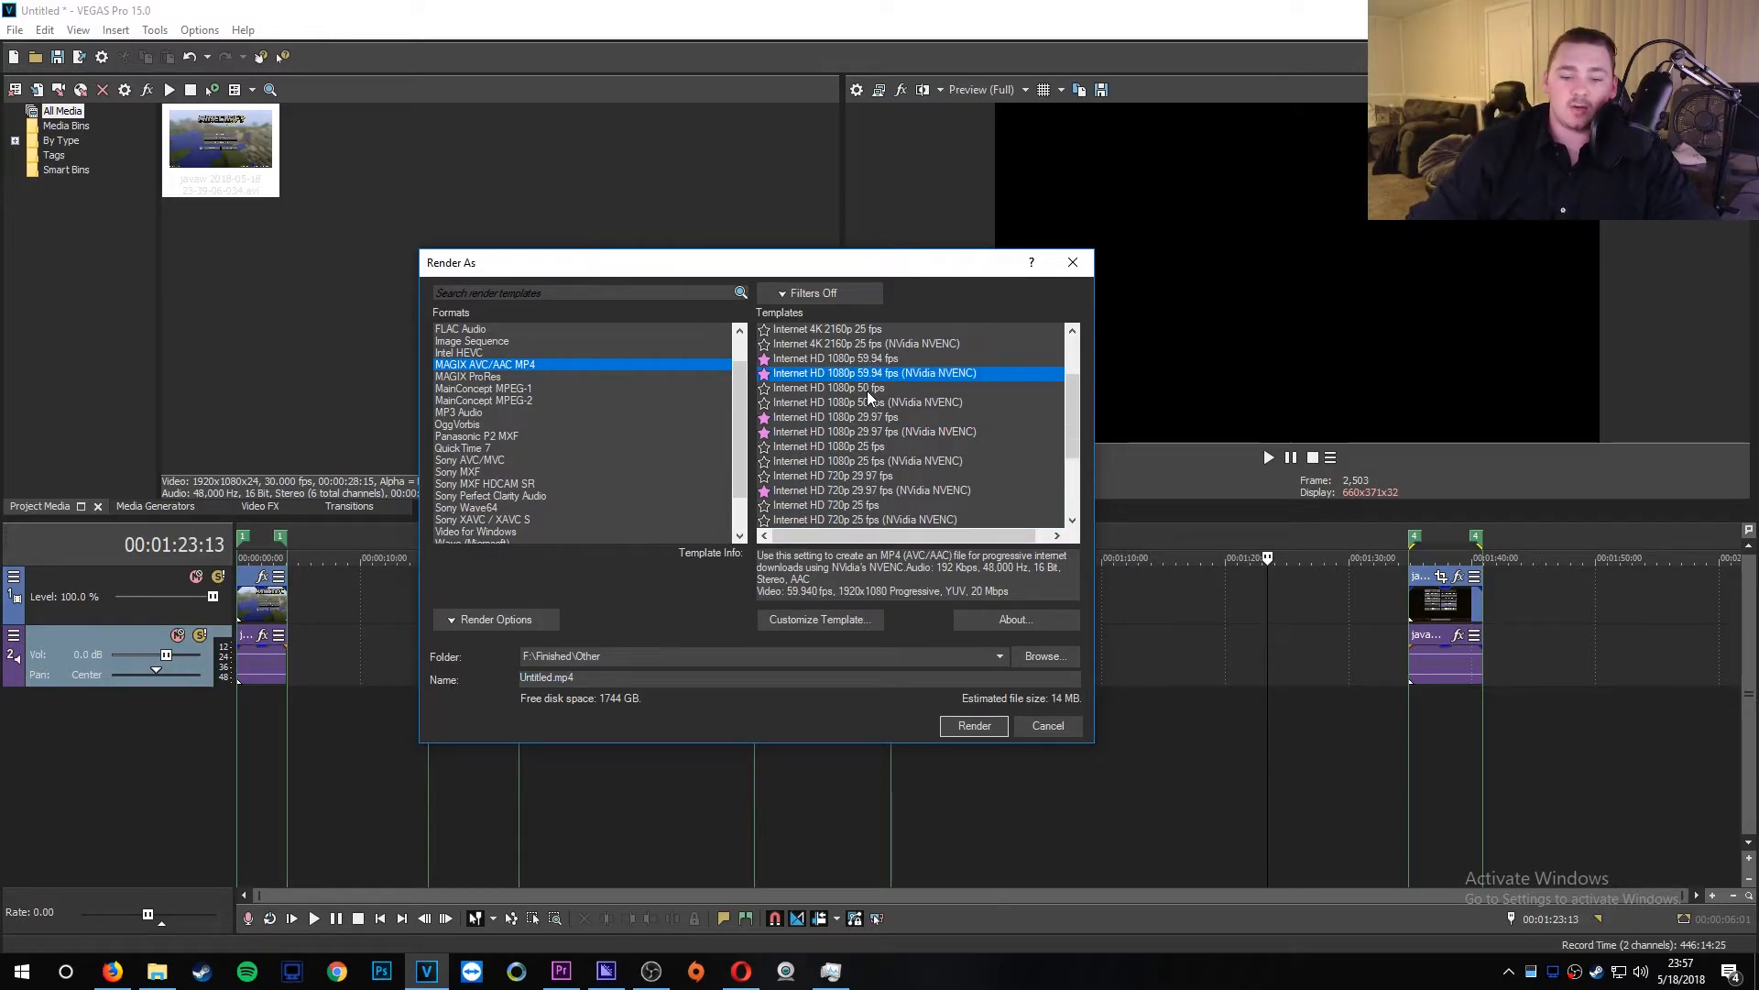
scroll(867, 390, up, 2)
click(816, 294)
click(785, 314)
click(783, 292)
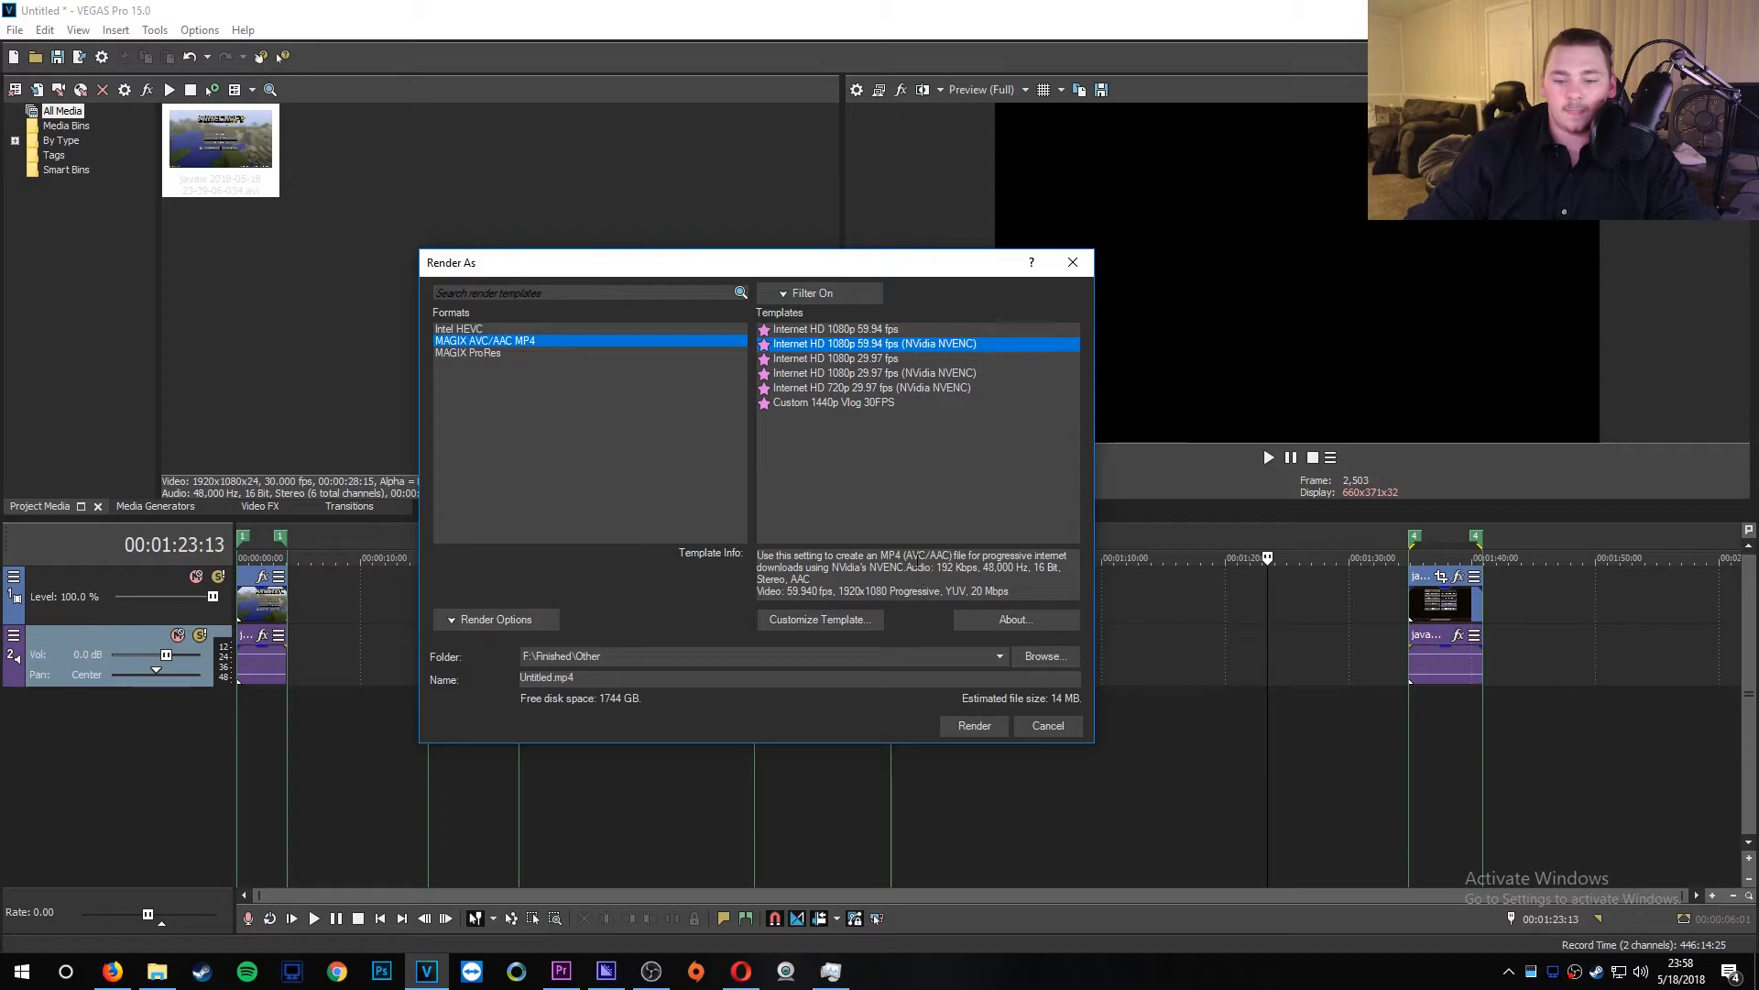
click(1047, 725)
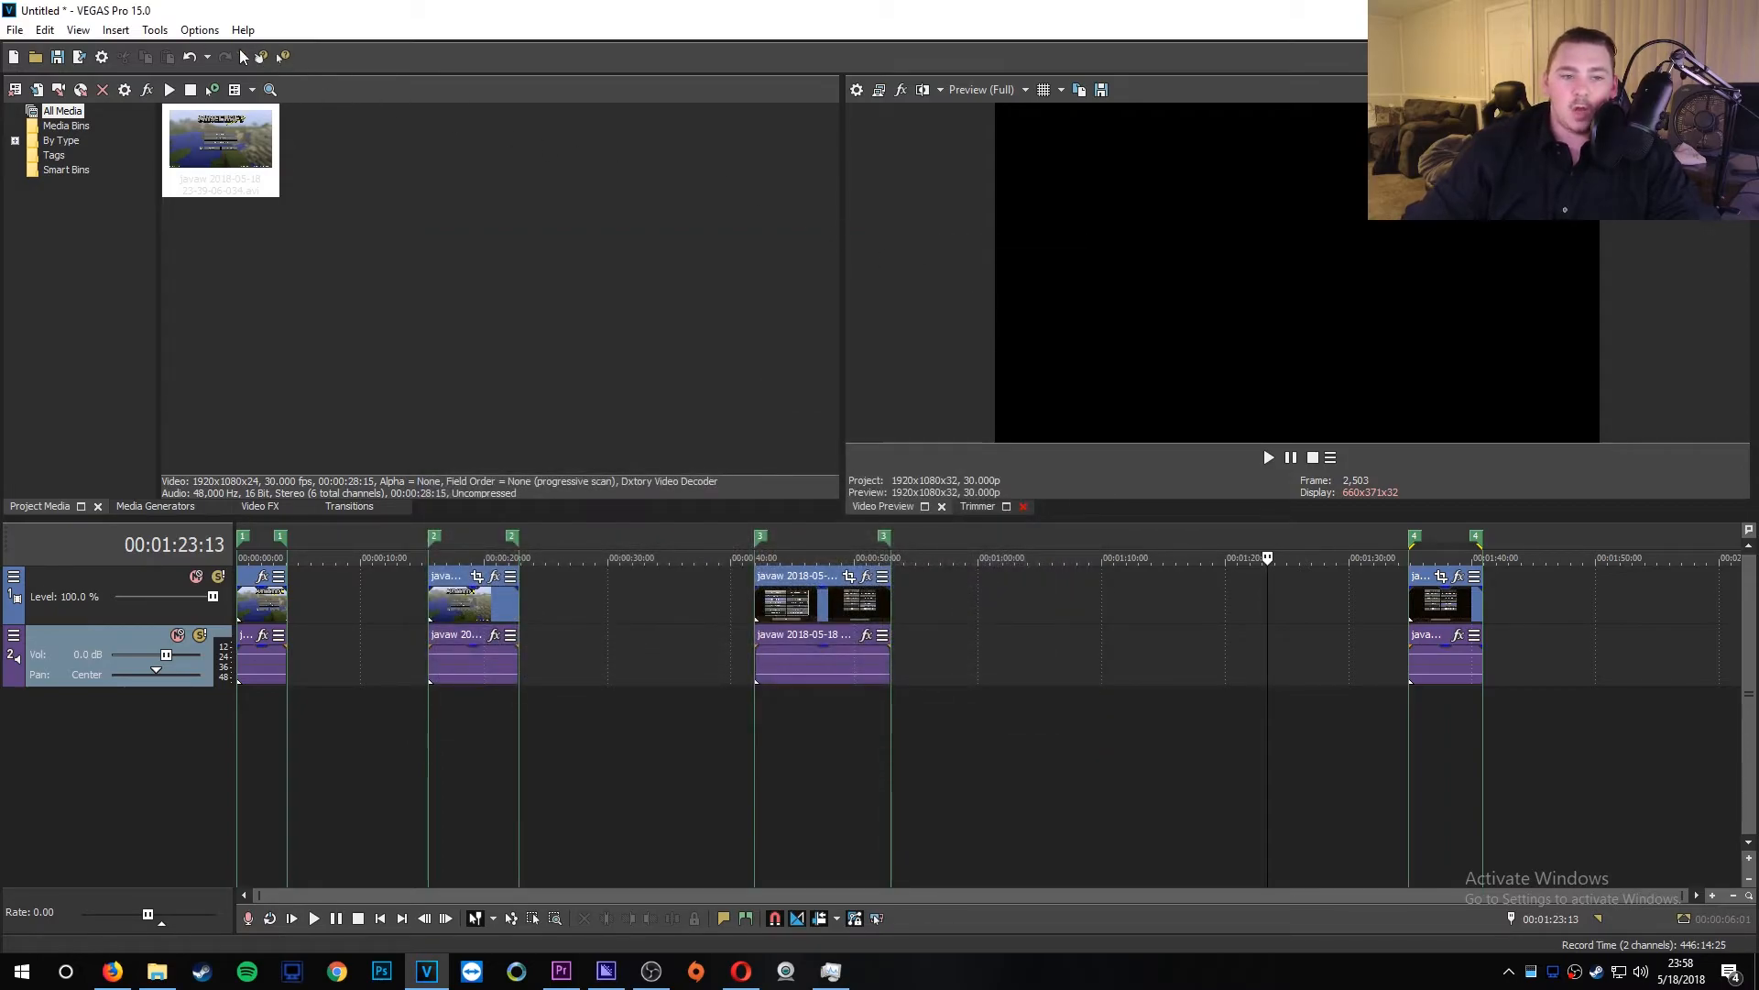
Step: Start the Batch Render script and set its base file name to test2222 on the Desktop
click(155, 31)
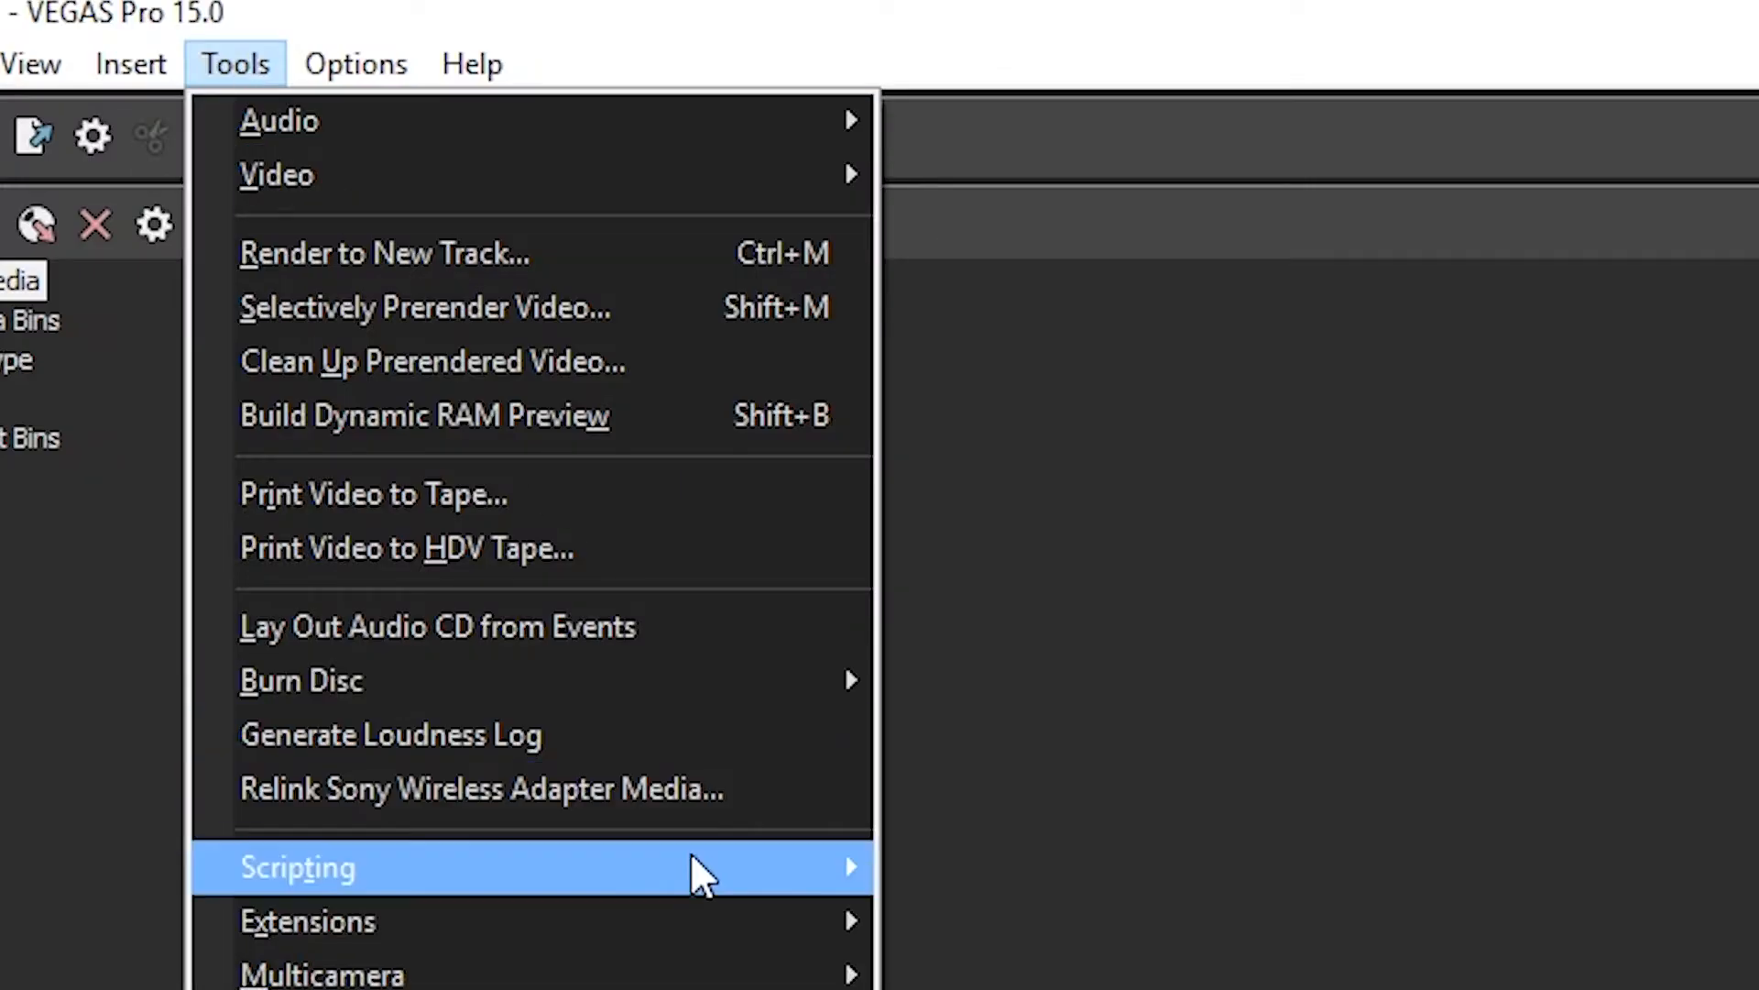
mouse_move(703, 875)
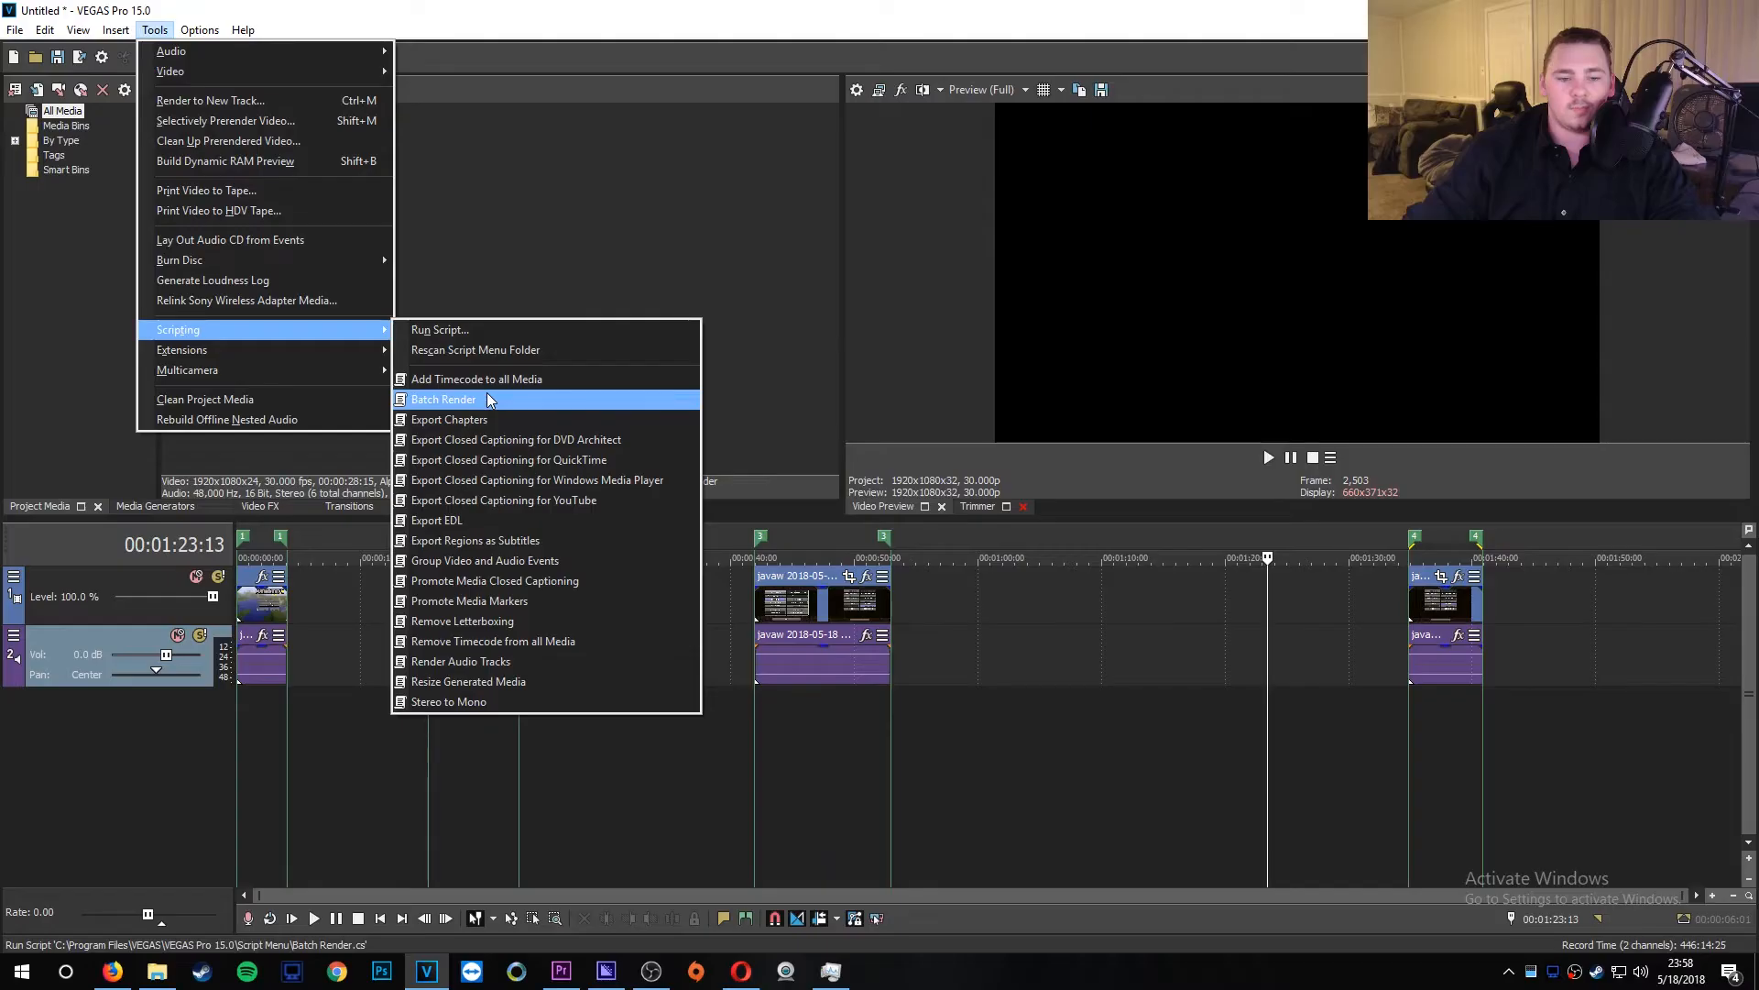
click(974, 587)
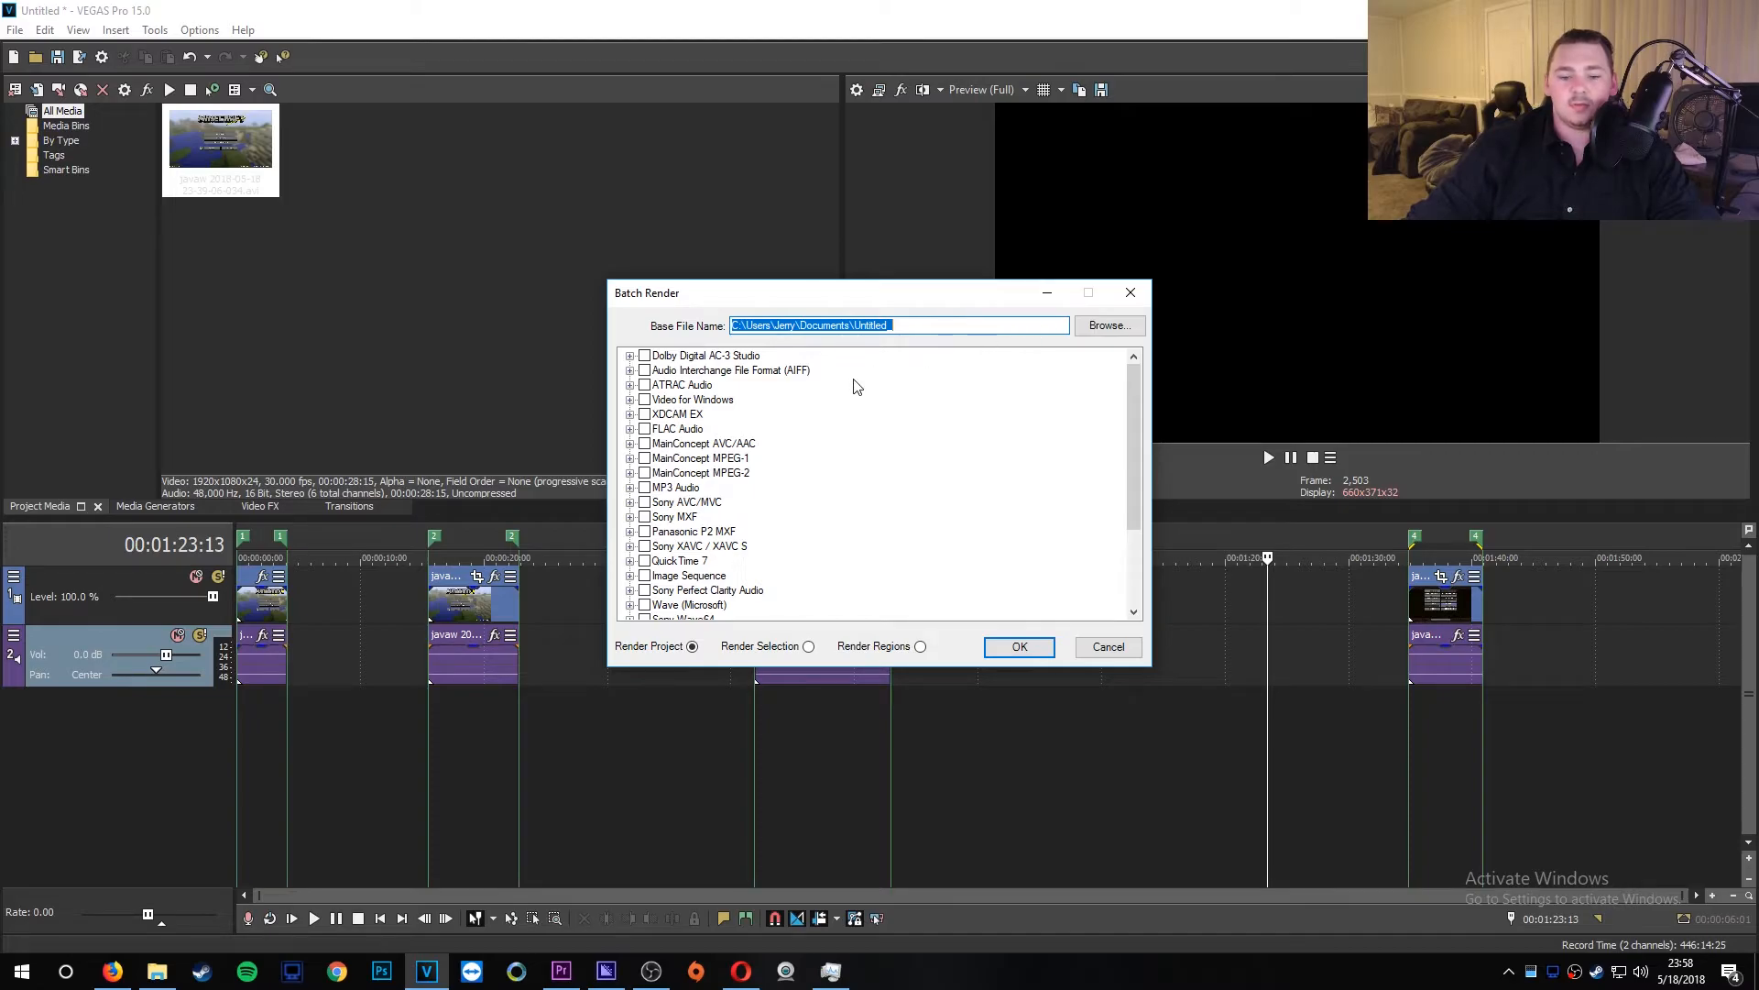
click(1096, 326)
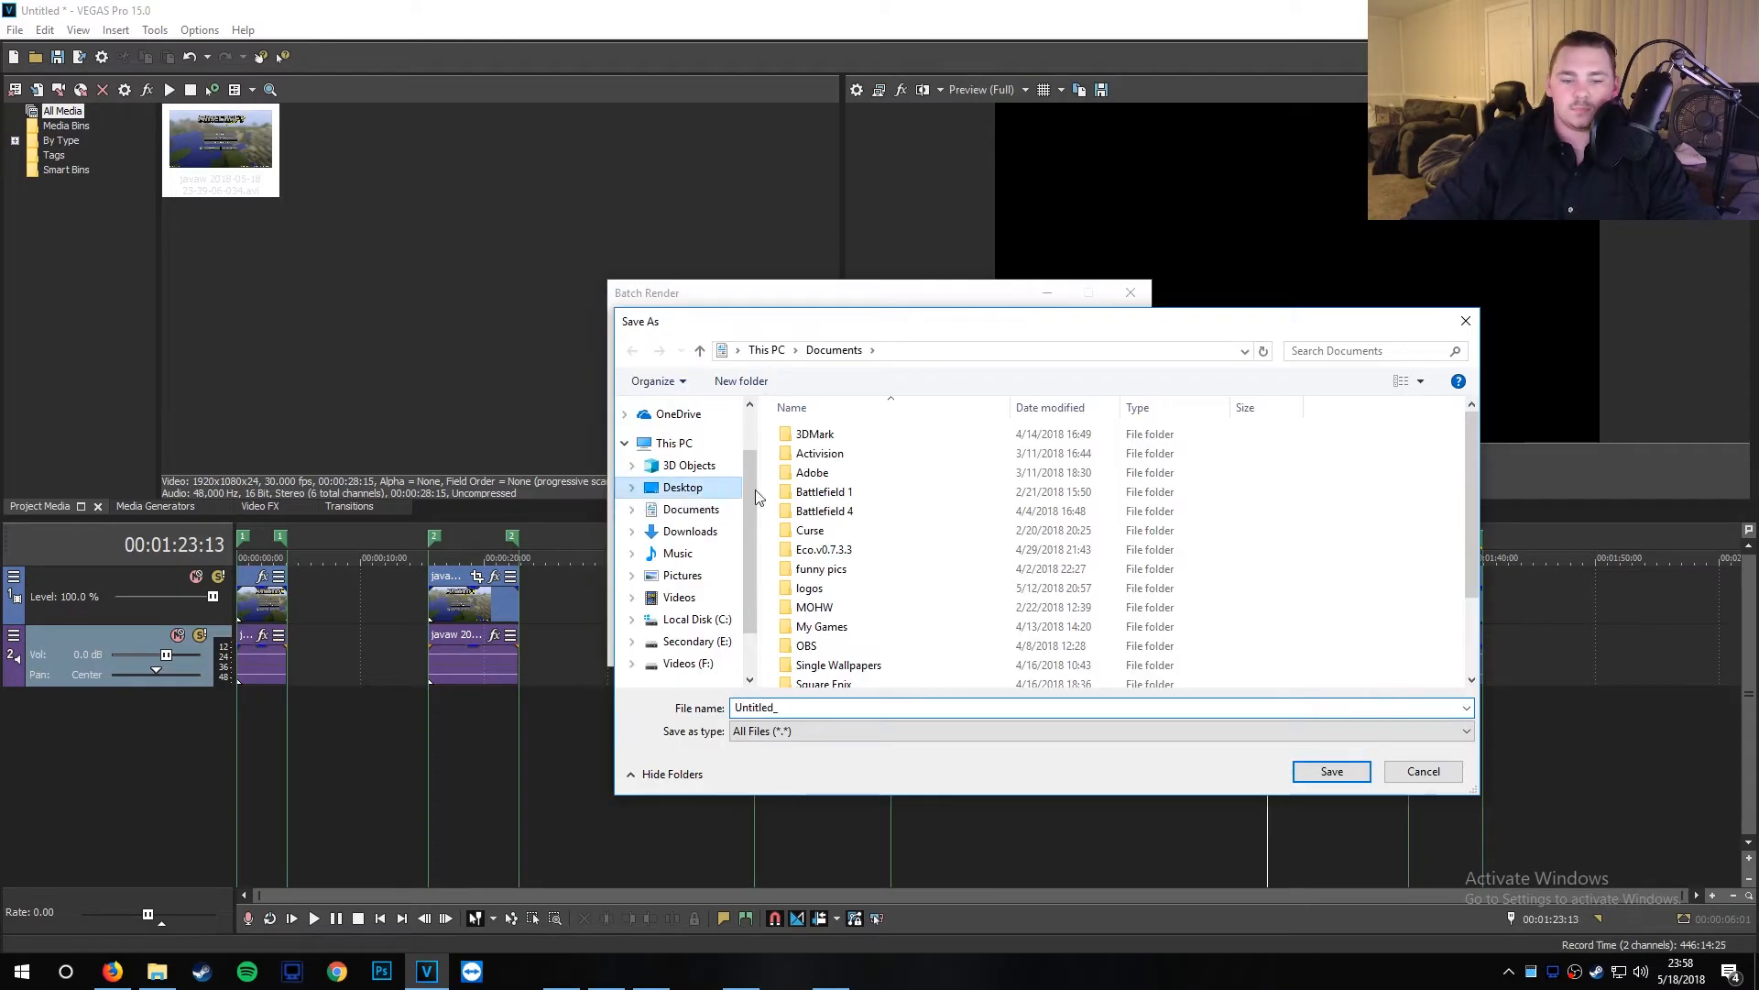
click(789, 707)
text(tt)
key(BackSpace)
text(est)
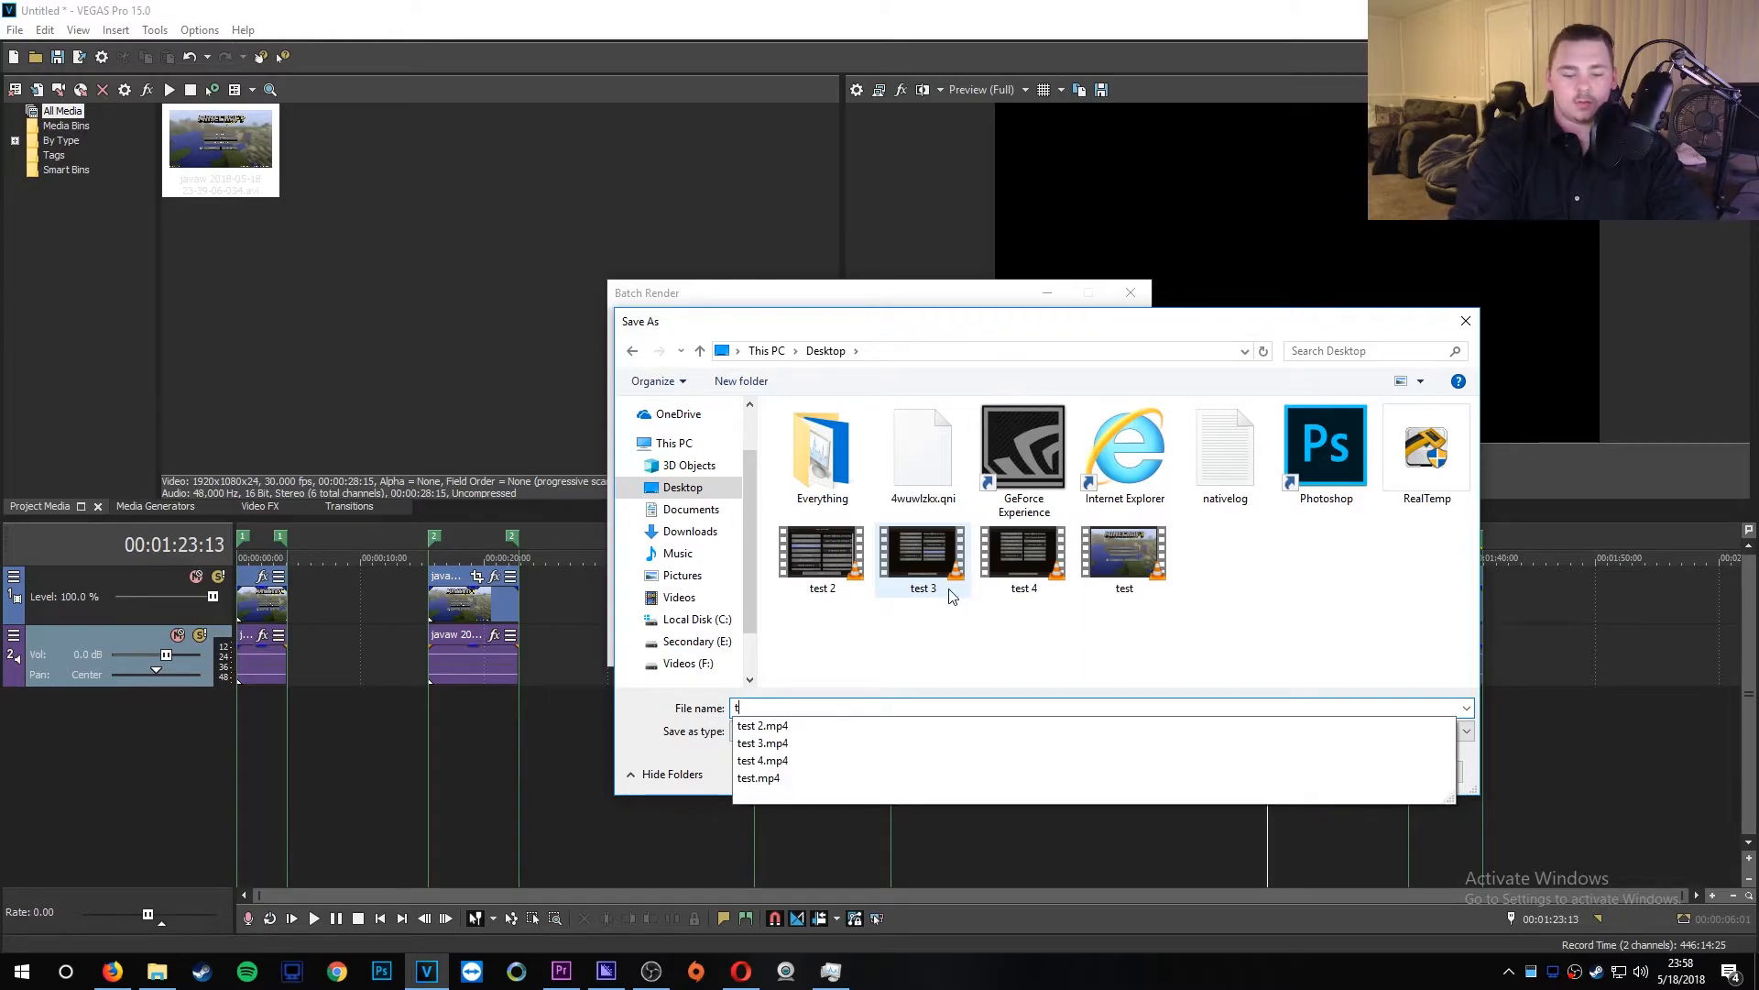
text(2222)
key(Return)
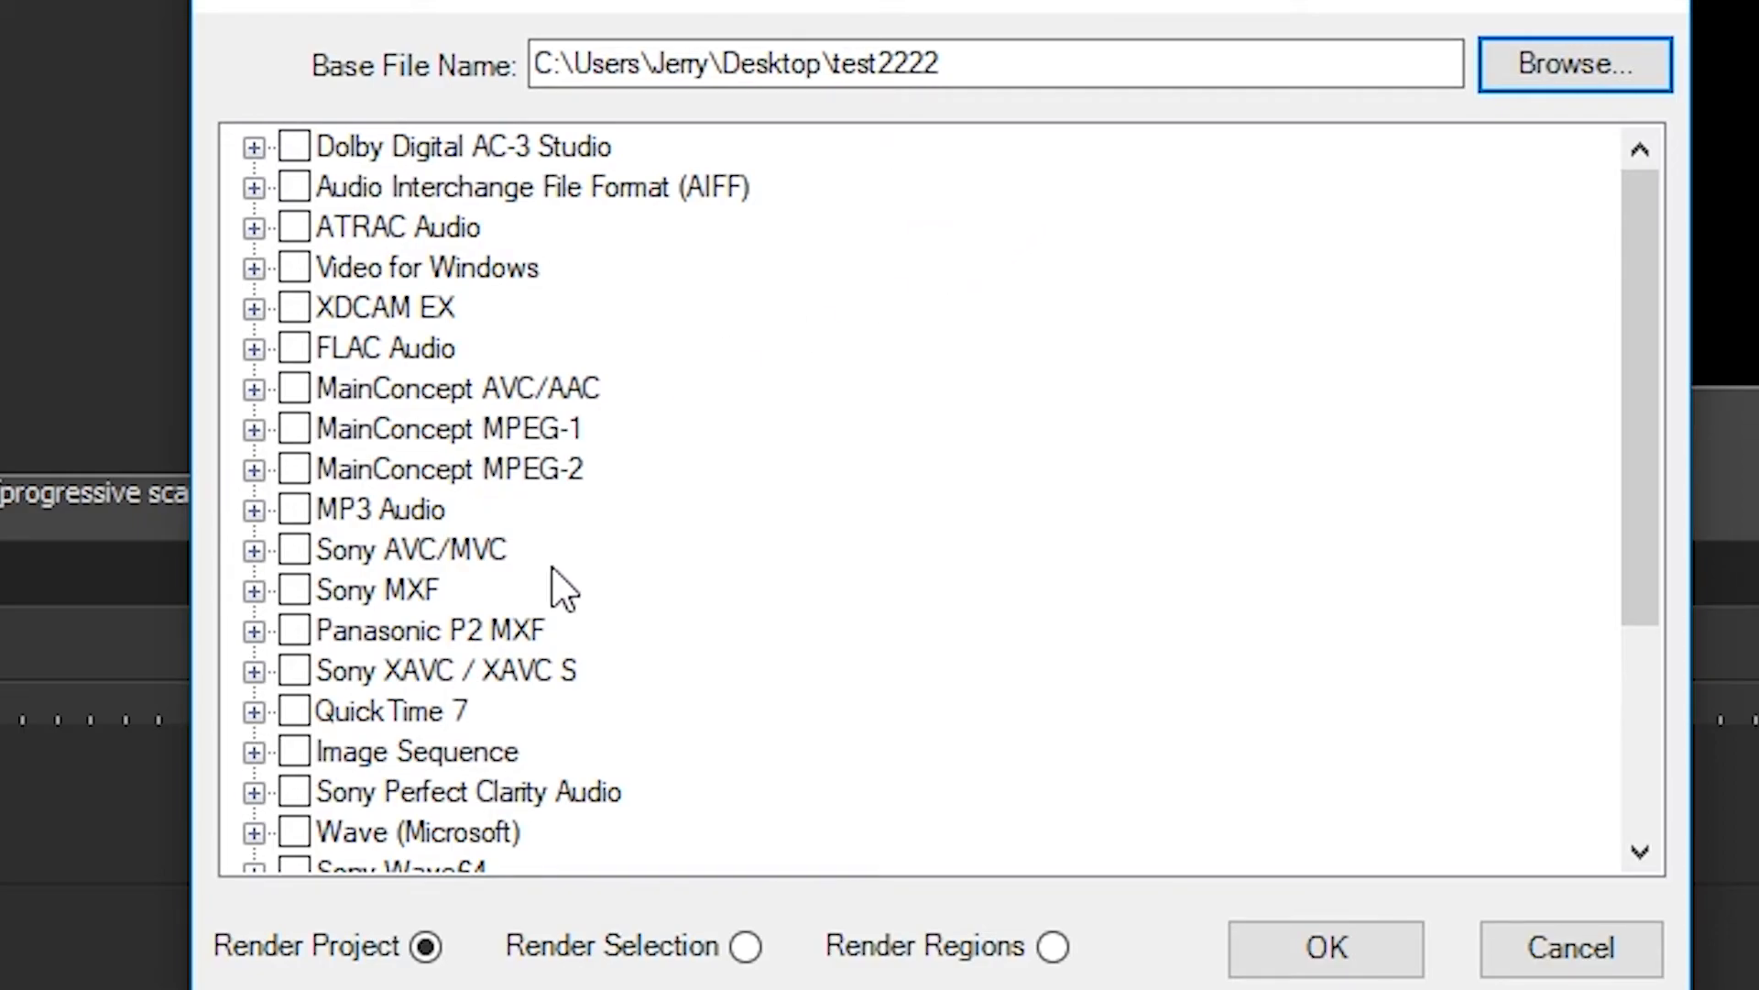
Step: Batch render the regions with the MAGIX AVC/AAC MP4 template Internet HD 1080p 29.97 fps (NVidia NVENC)
scroll(552, 570, down, 1)
scroll(553, 534, down, 2)
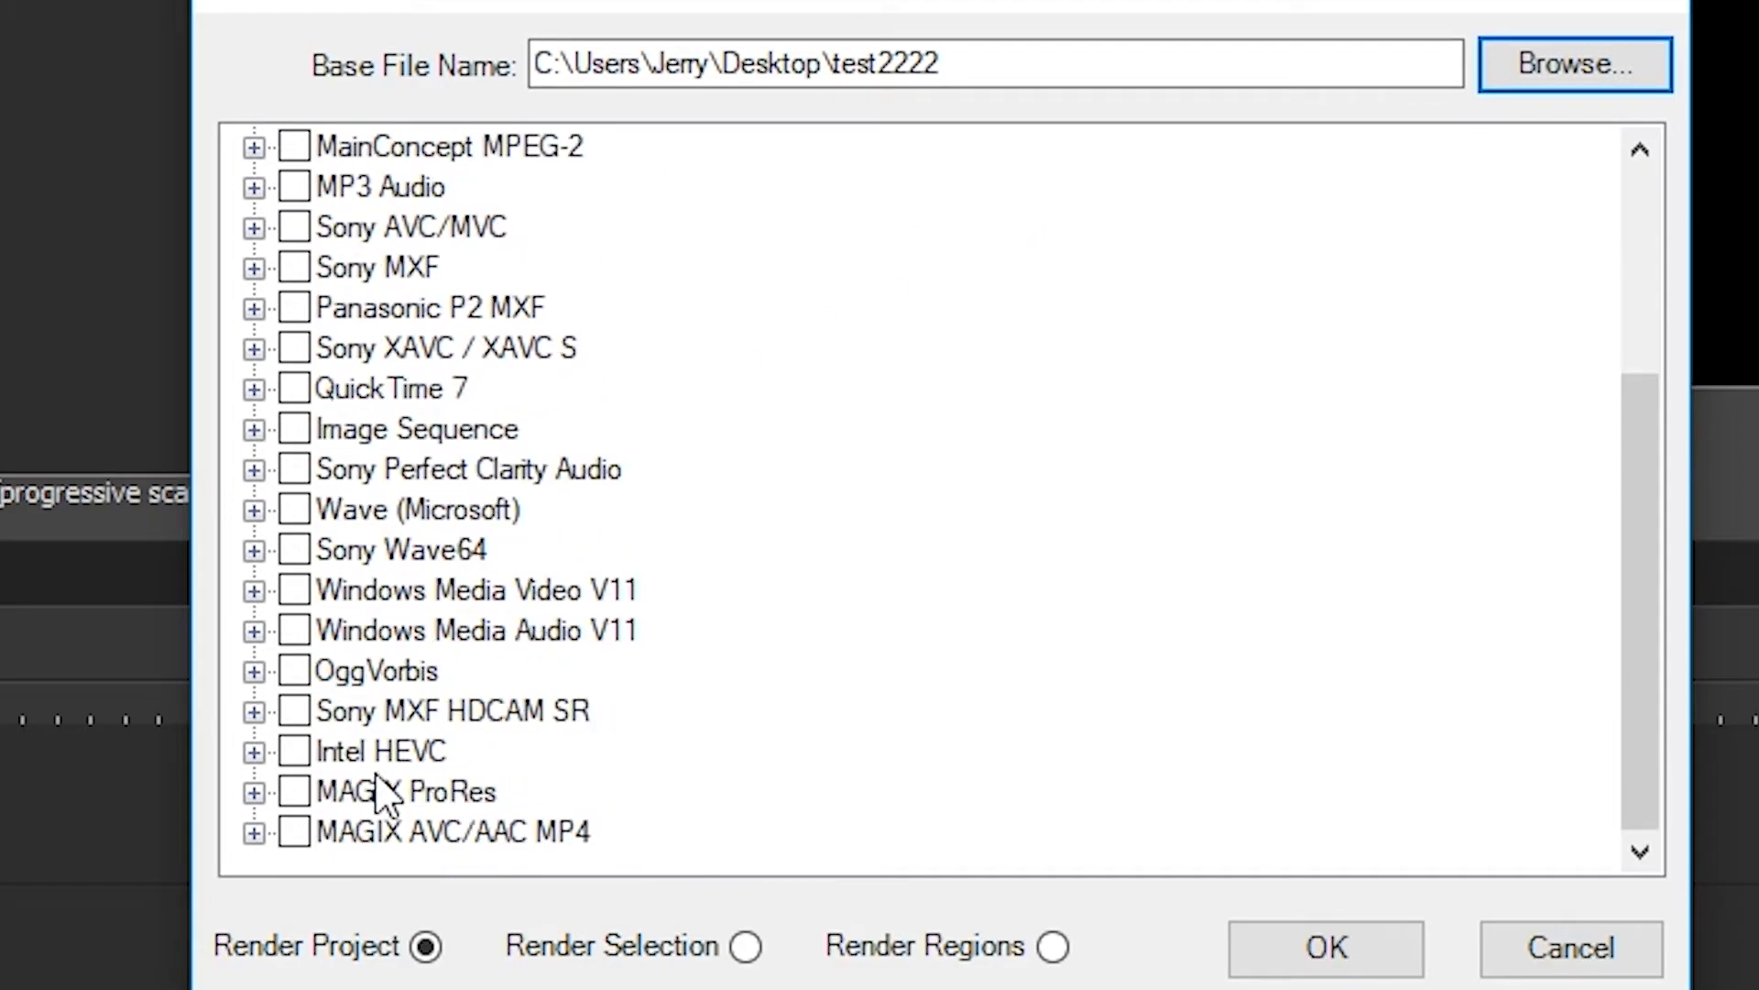
click(253, 831)
scroll(806, 536, down, 3)
scroll(806, 536, up, 1)
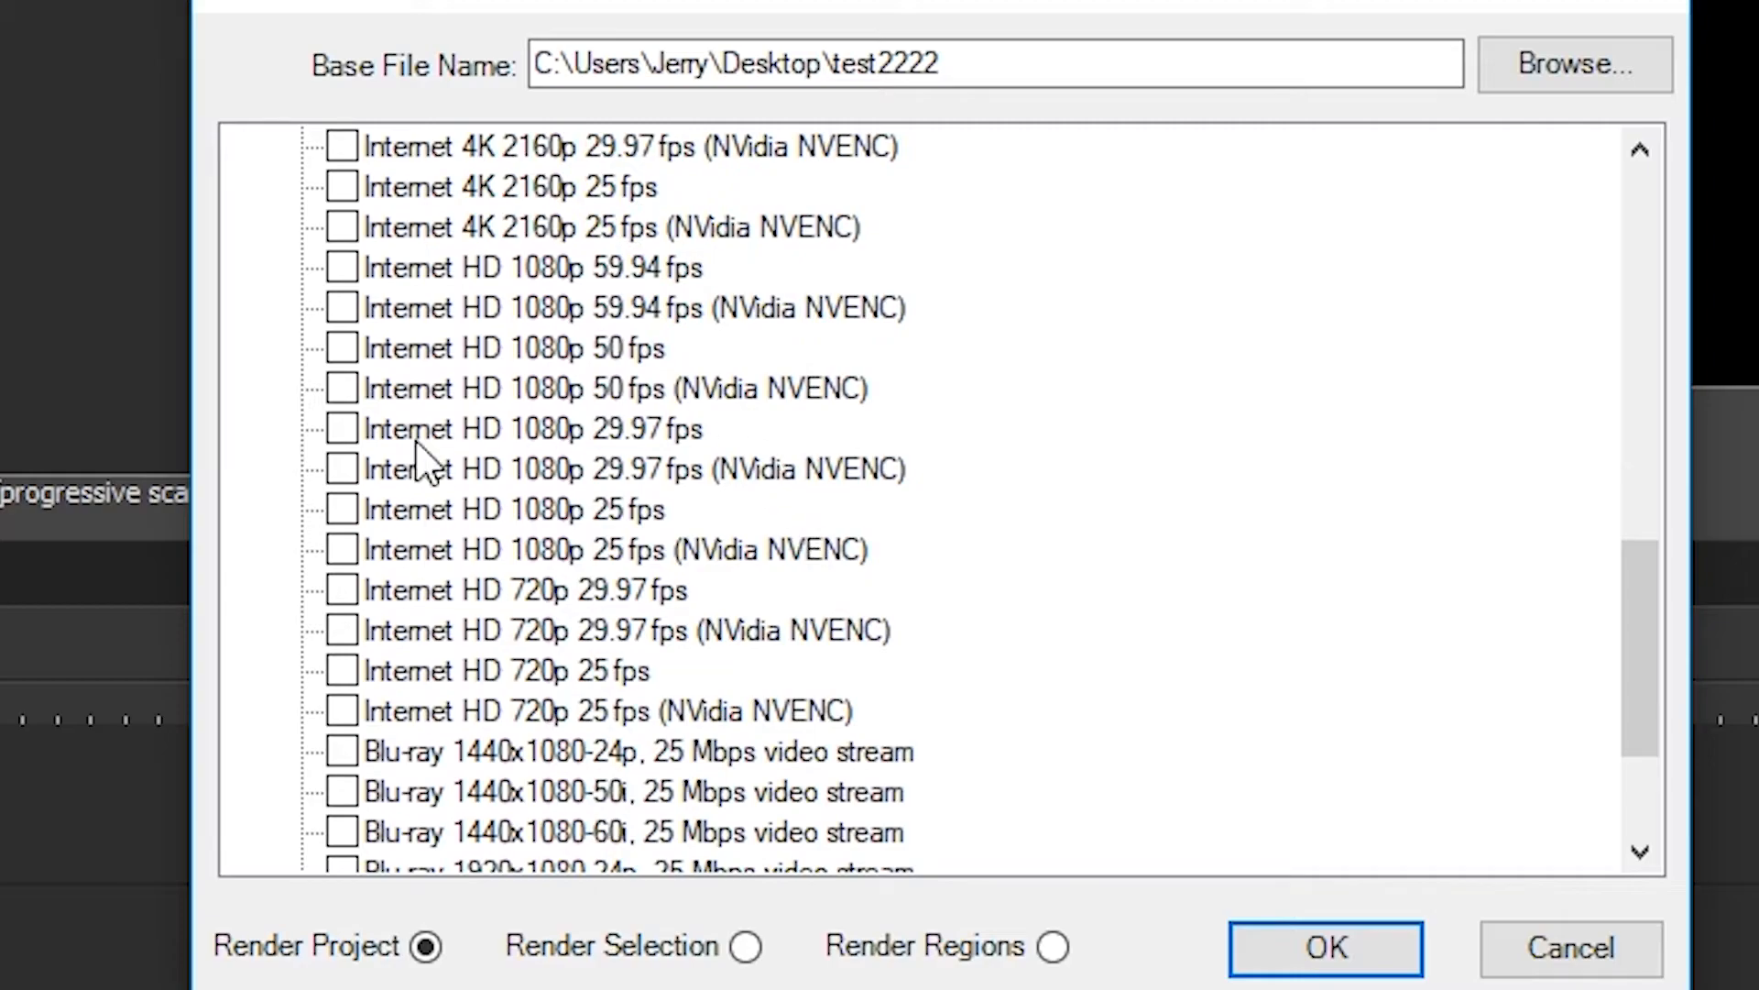
click(342, 471)
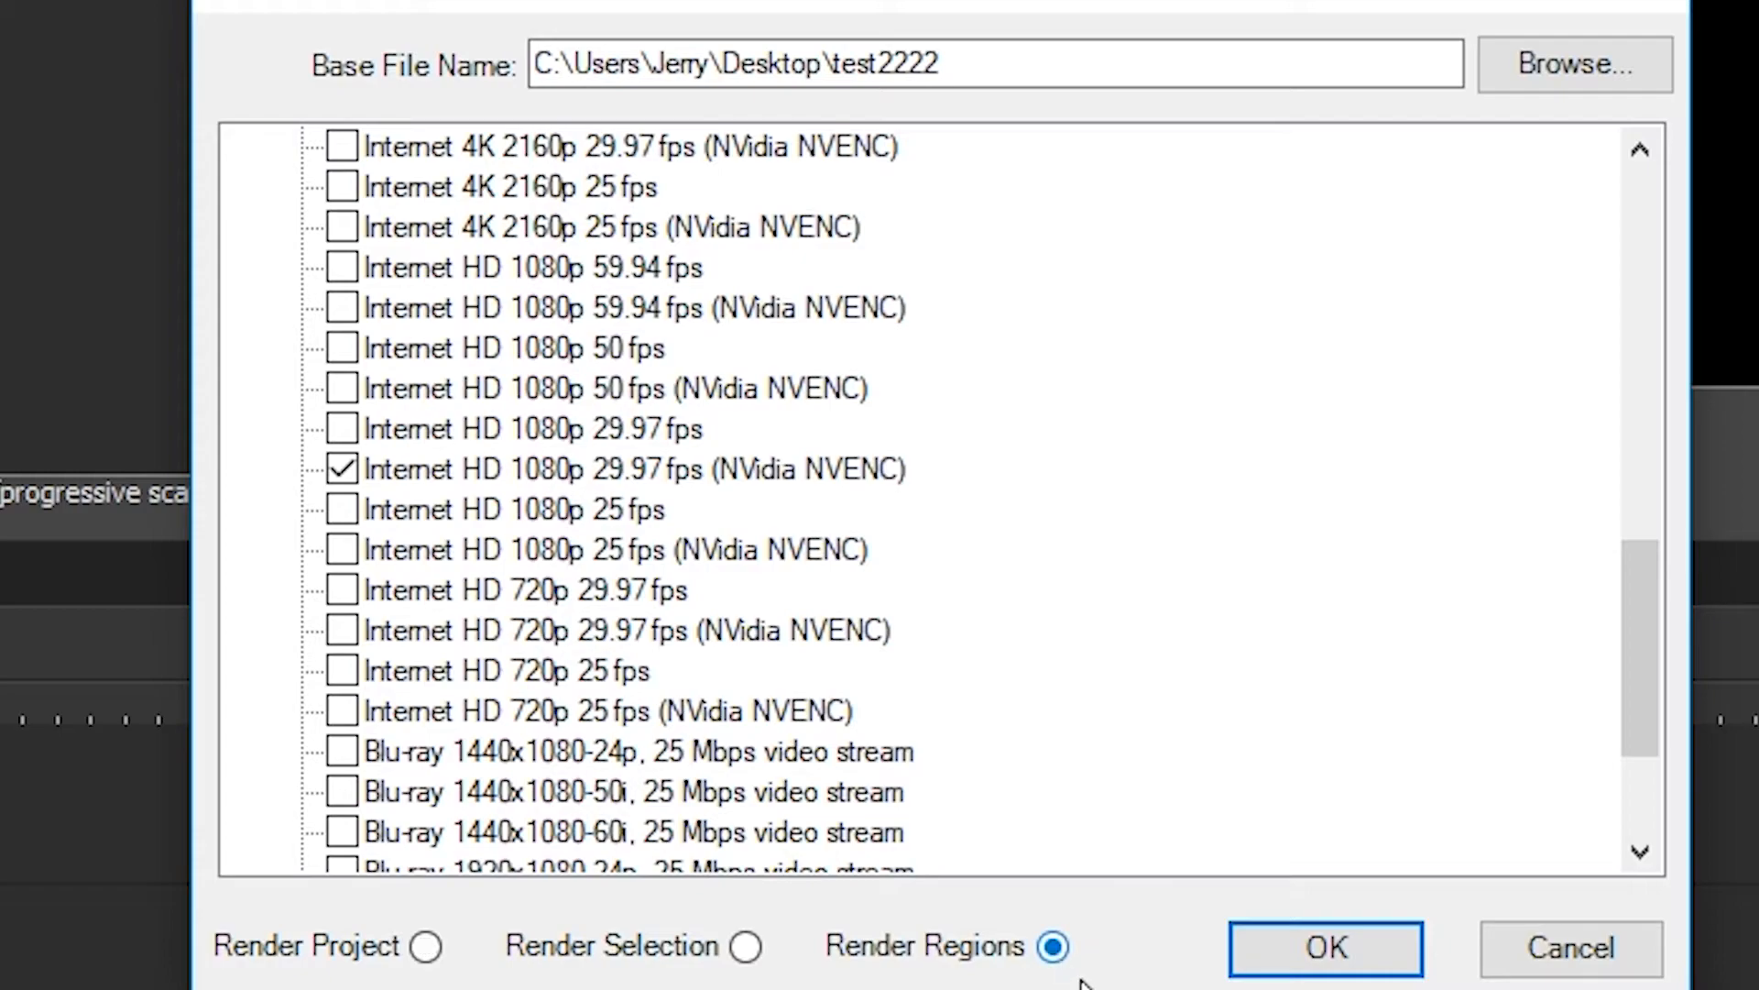
click(1319, 960)
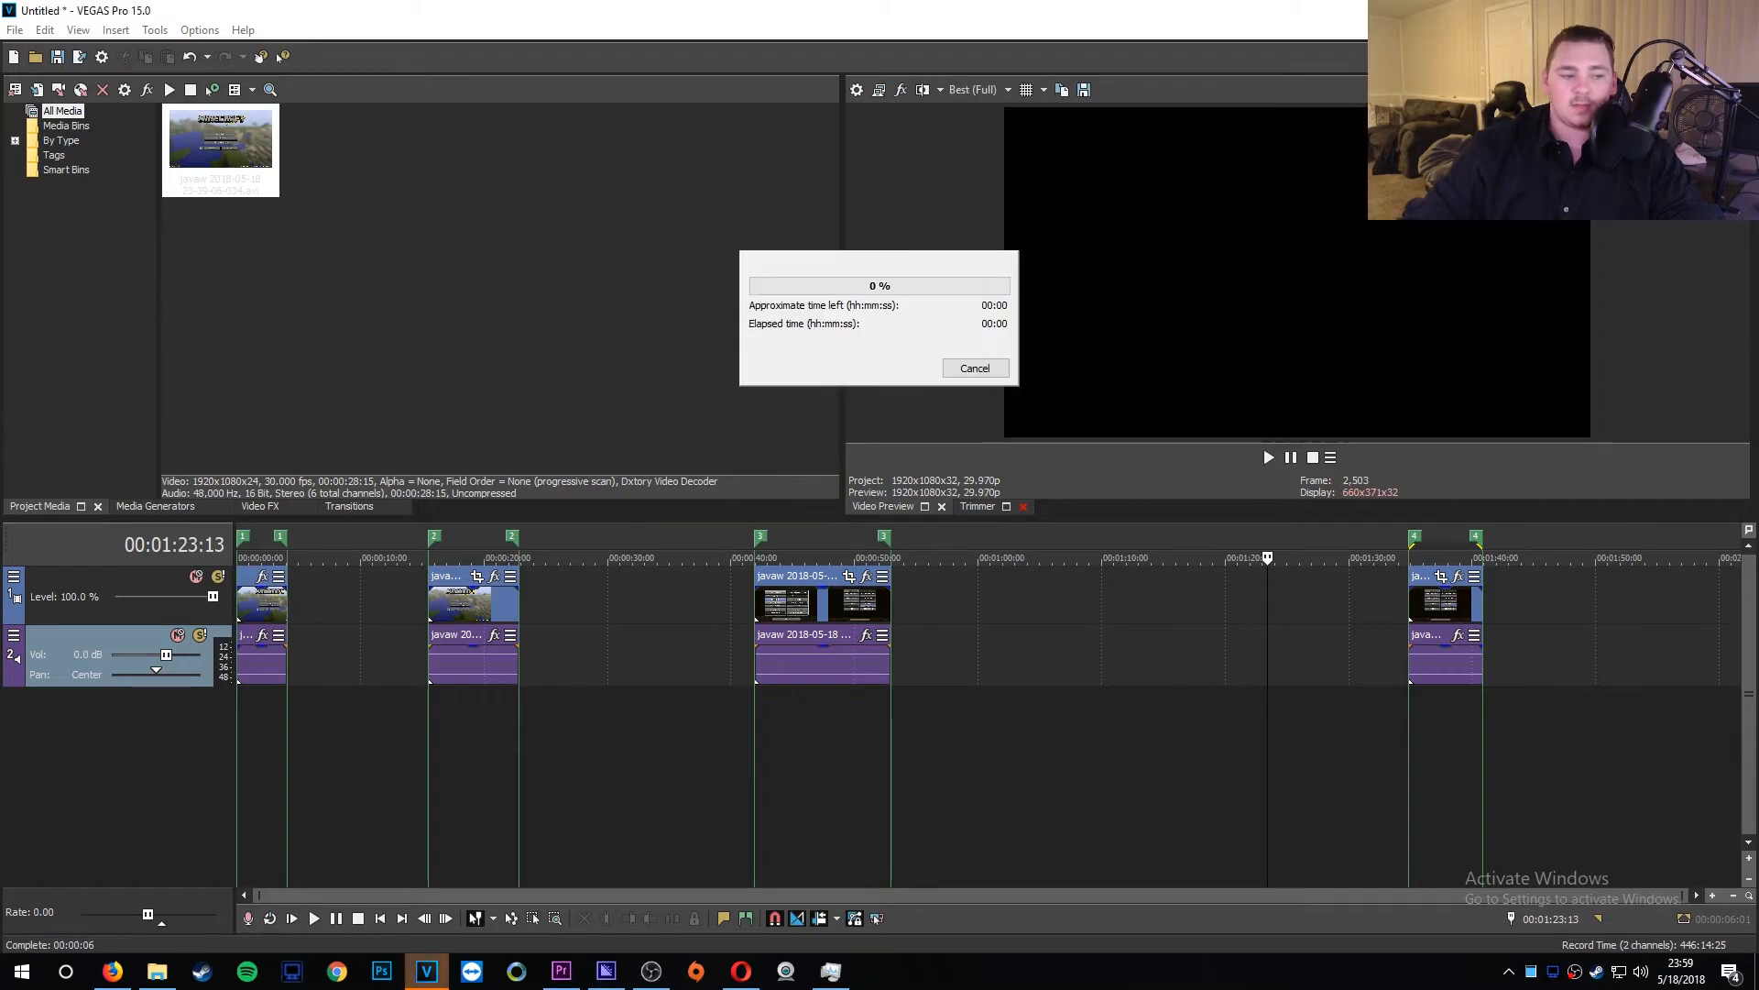
Step: Check the system load in Task Manager during the render, moving its window away from the render progress
click(831, 971)
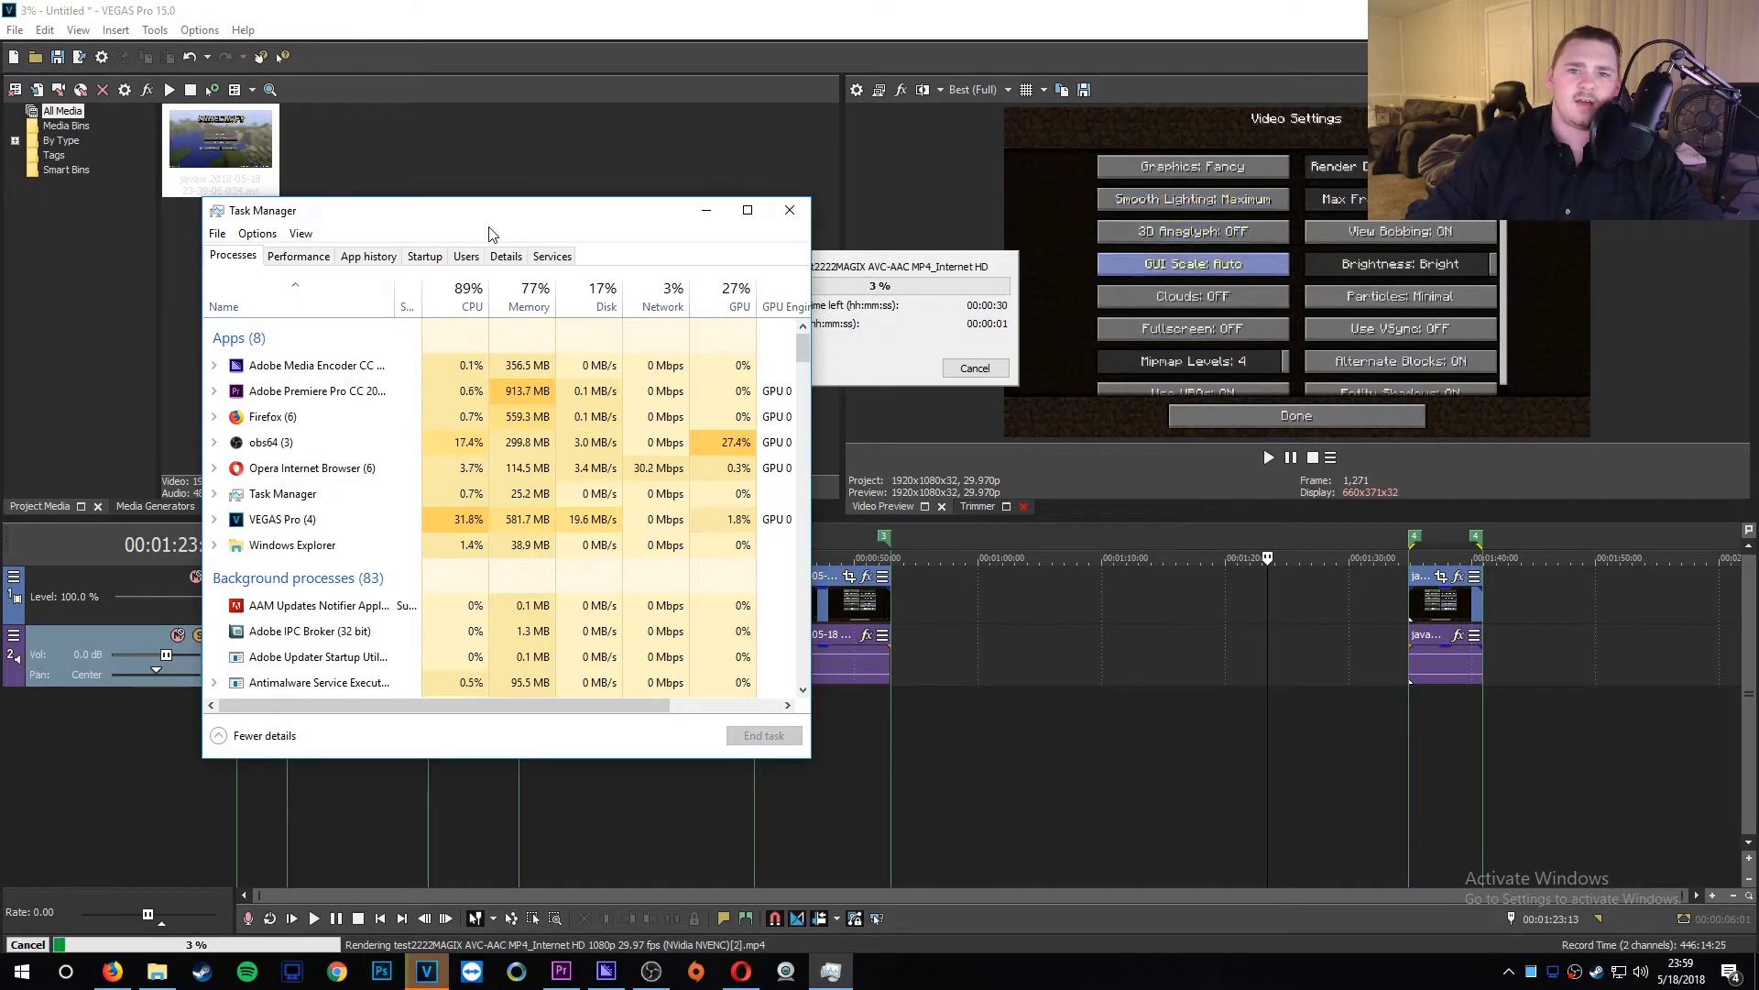
drag(489, 229, 0, 229)
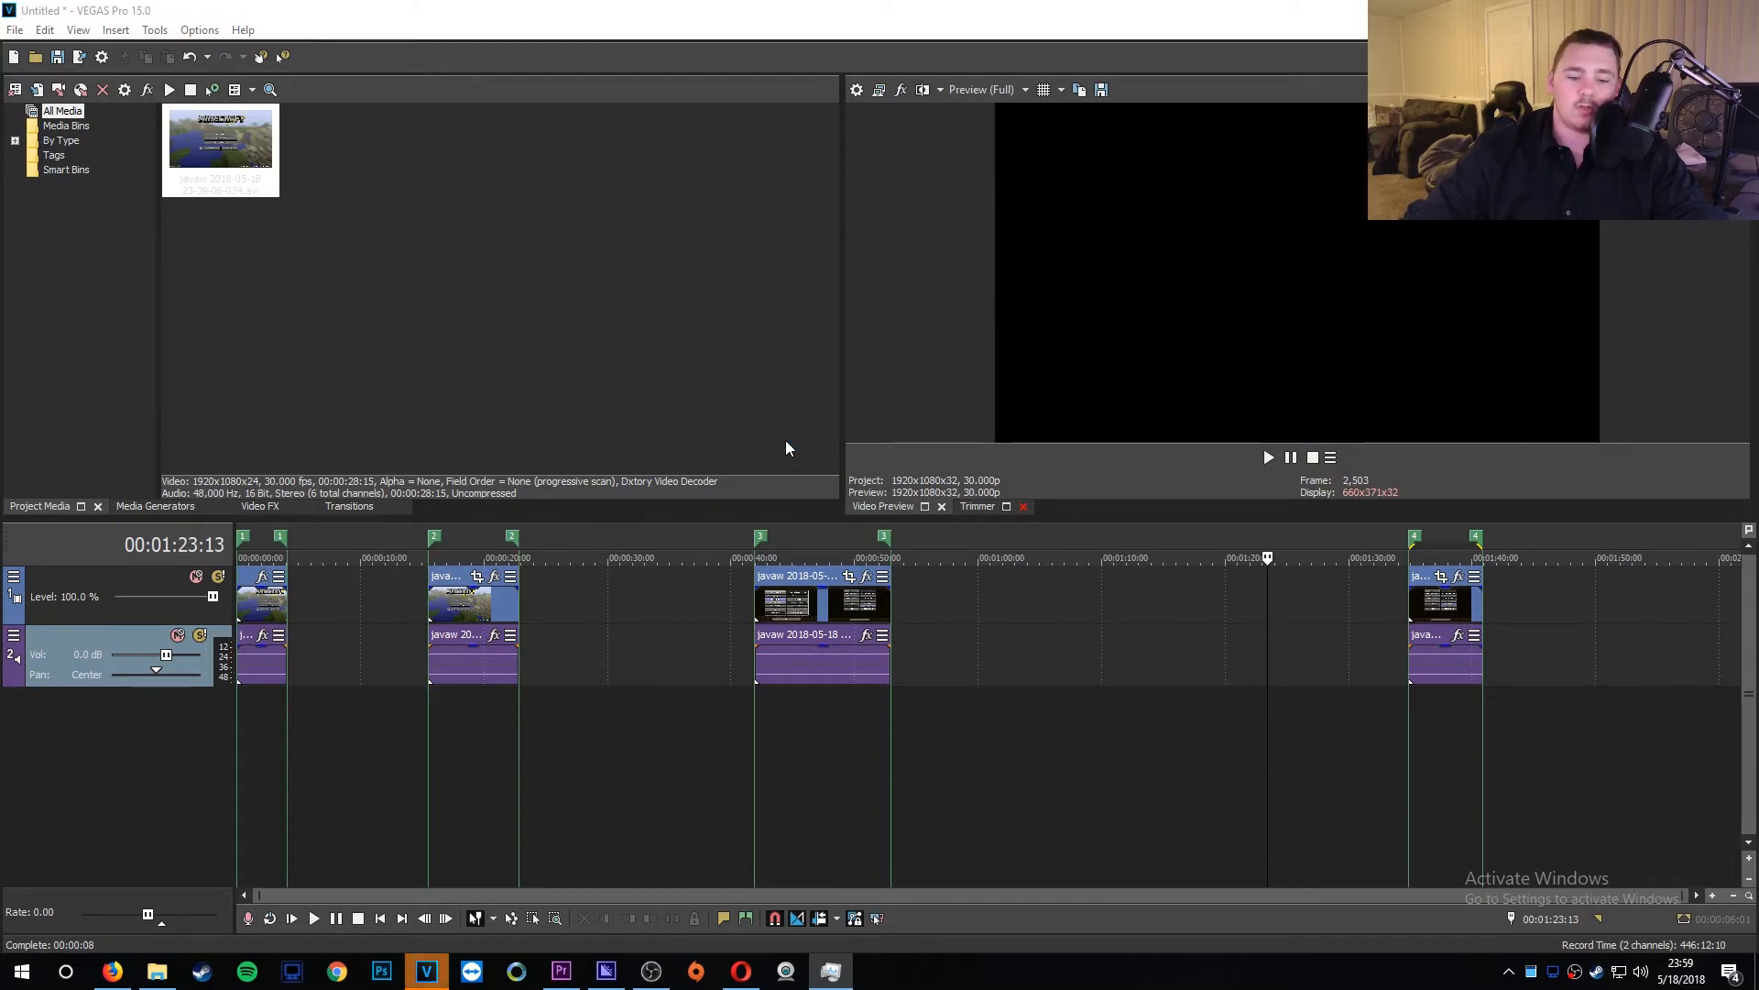
click(834, 393)
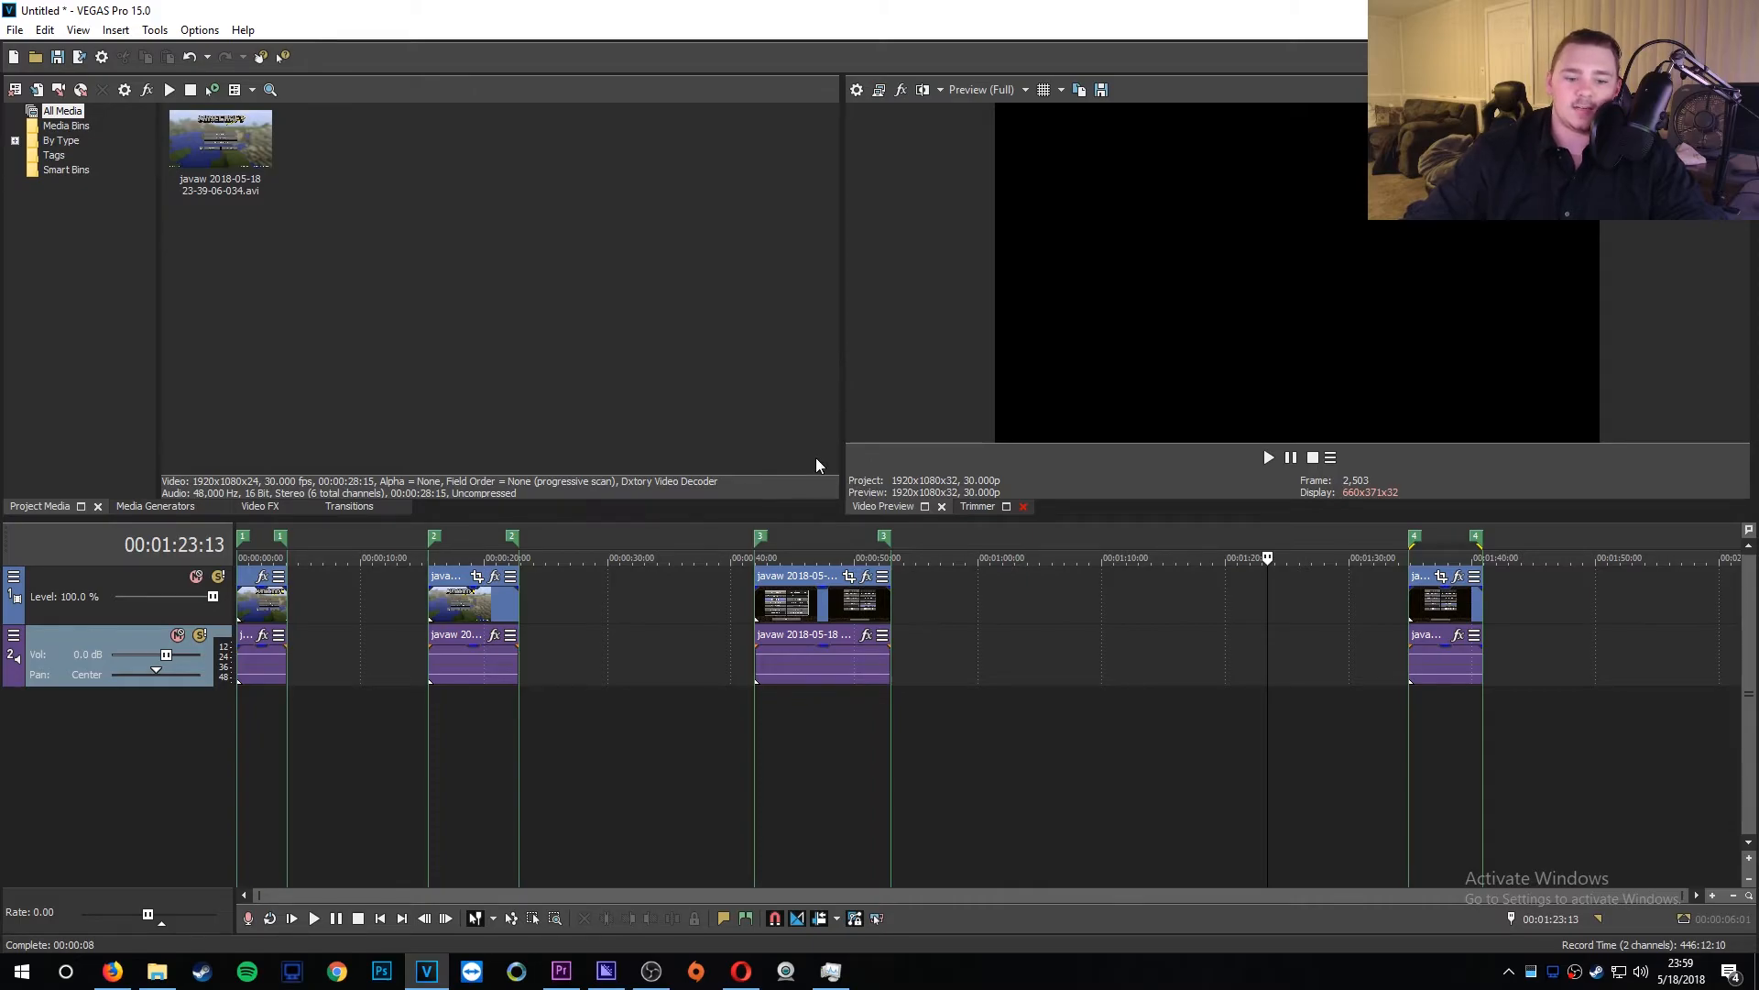
Step: Go to the desktop and arrange the video files test, test 2, test 3 and test 4 in one column, away from the other icons
click(606, 971)
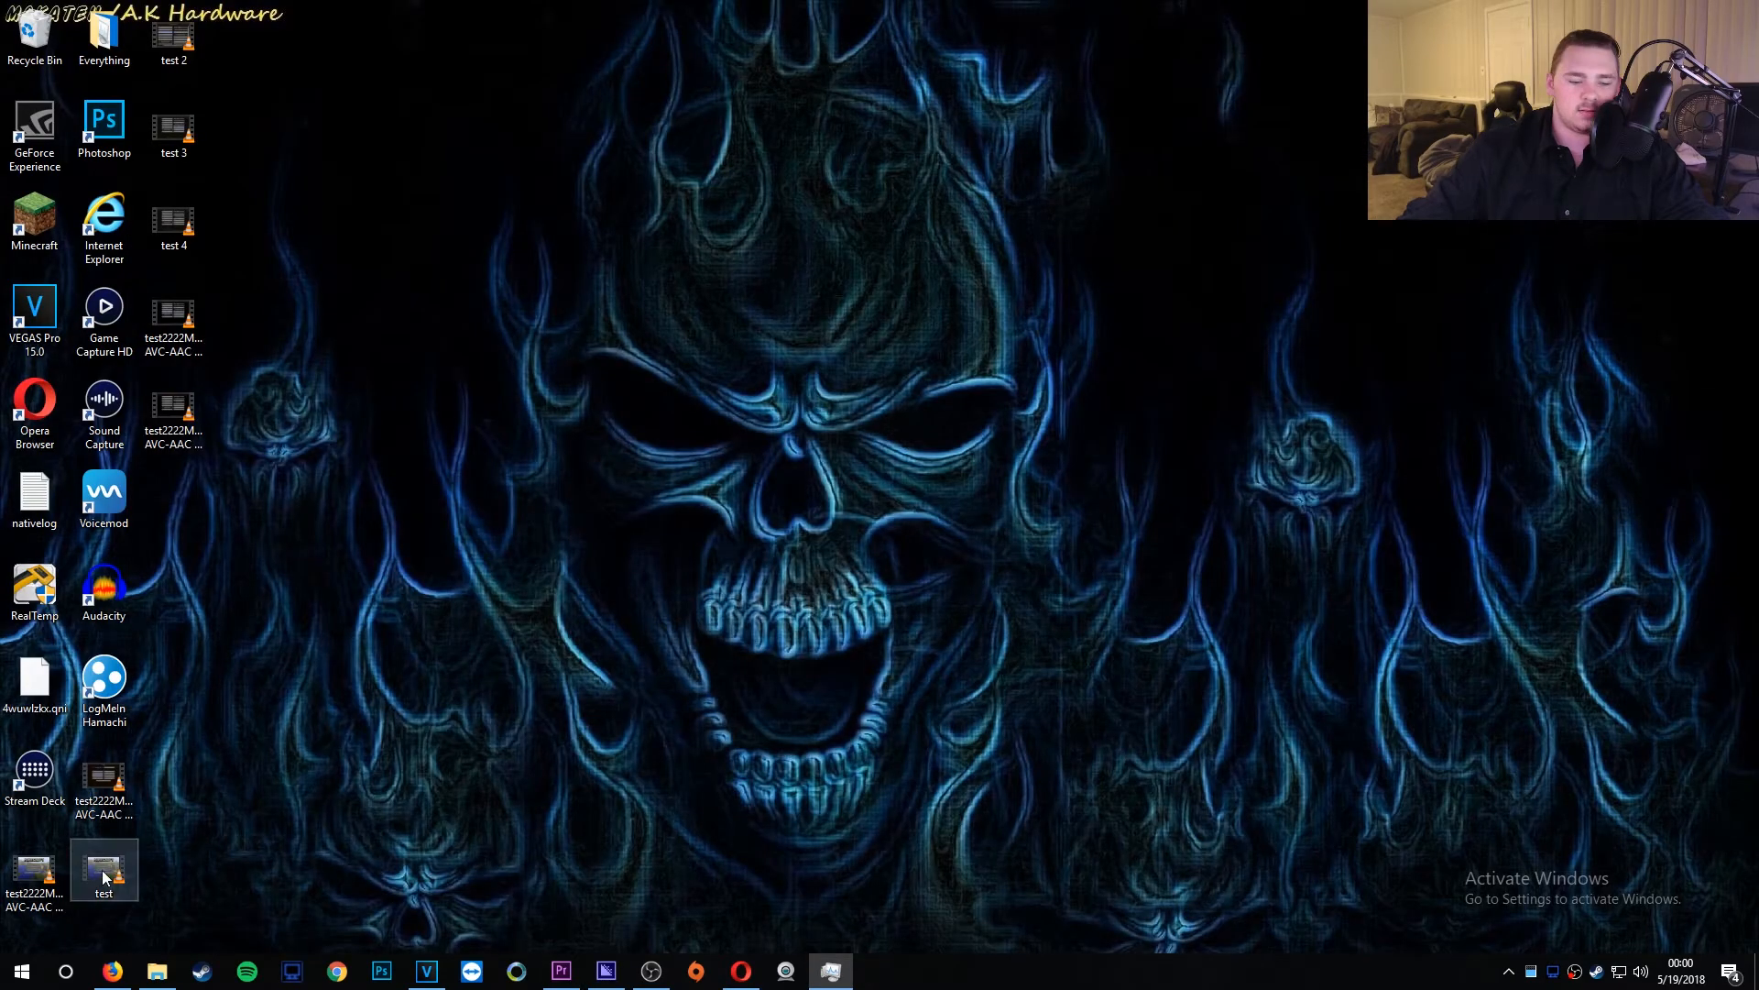
drag(104, 877, 523, 323)
drag(174, 38, 532, 414)
drag(174, 128, 518, 513)
drag(178, 229, 527, 597)
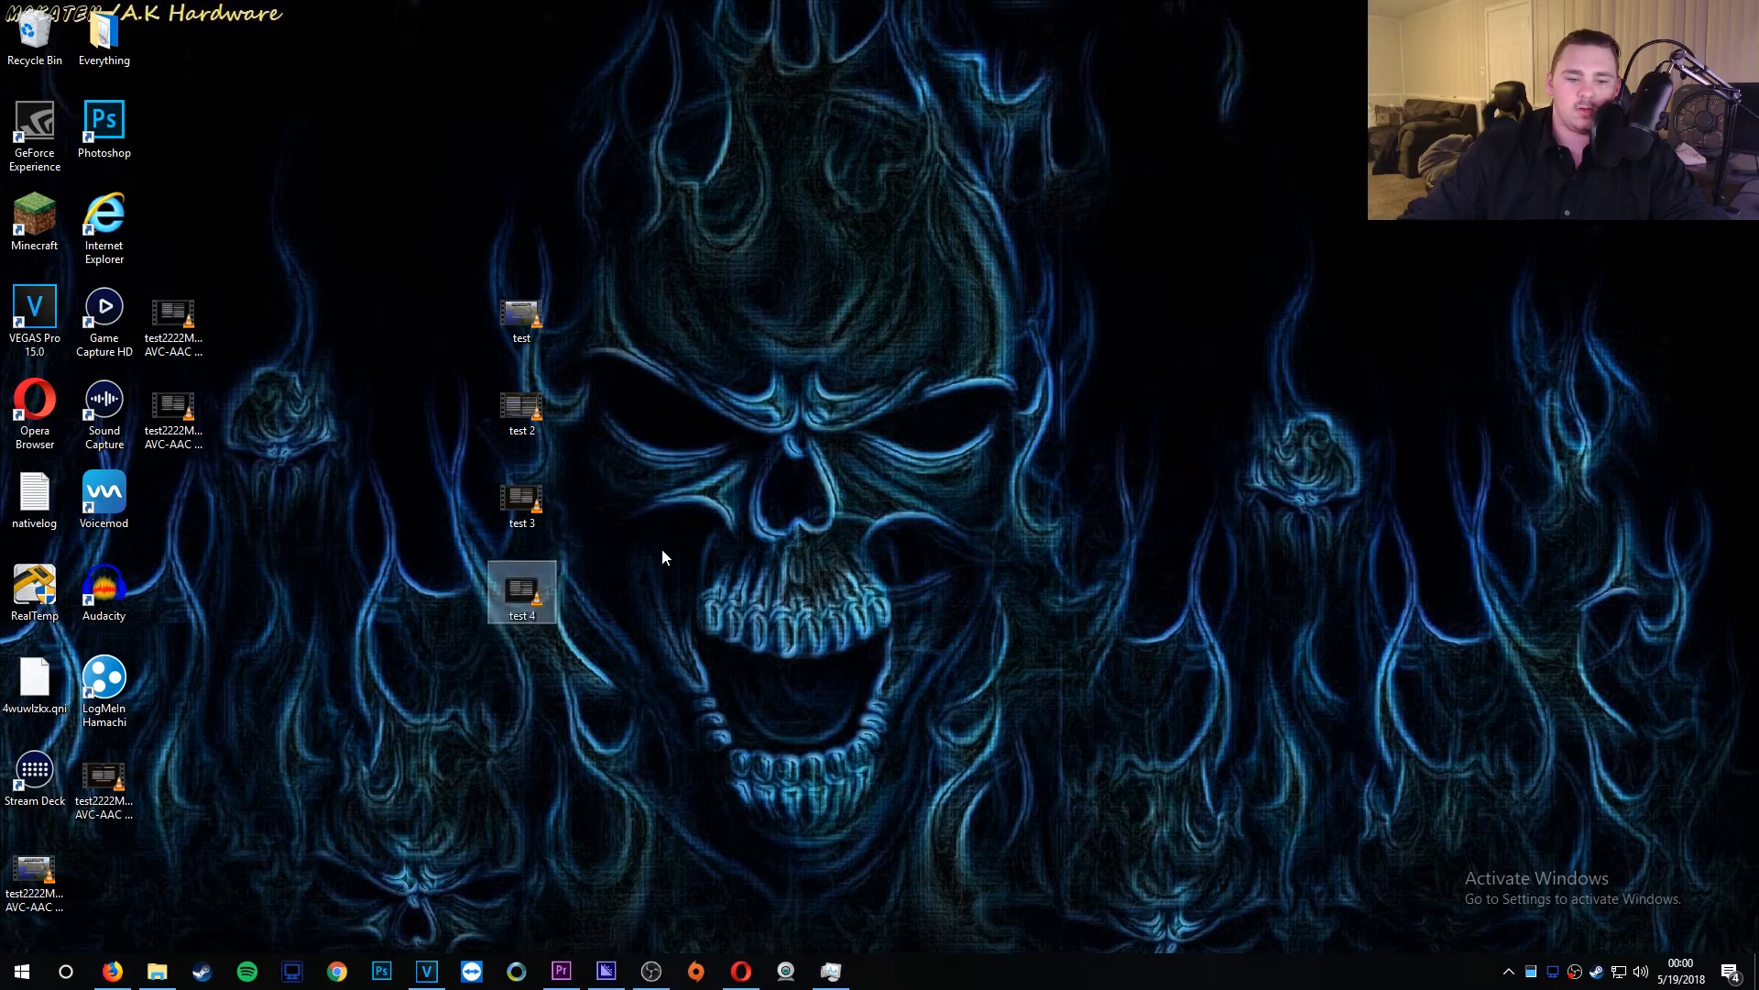
Step: Arrange the four rendered test2222 video files in a second column to the right of the test files
drag(61, 877, 850, 314)
drag(129, 776, 893, 412)
drag(261, 487, 174, 321)
drag(184, 334, 875, 506)
click(1004, 456)
Step: Check the full file names of the four test2222 videos and compare them with the column of test files
click(898, 321)
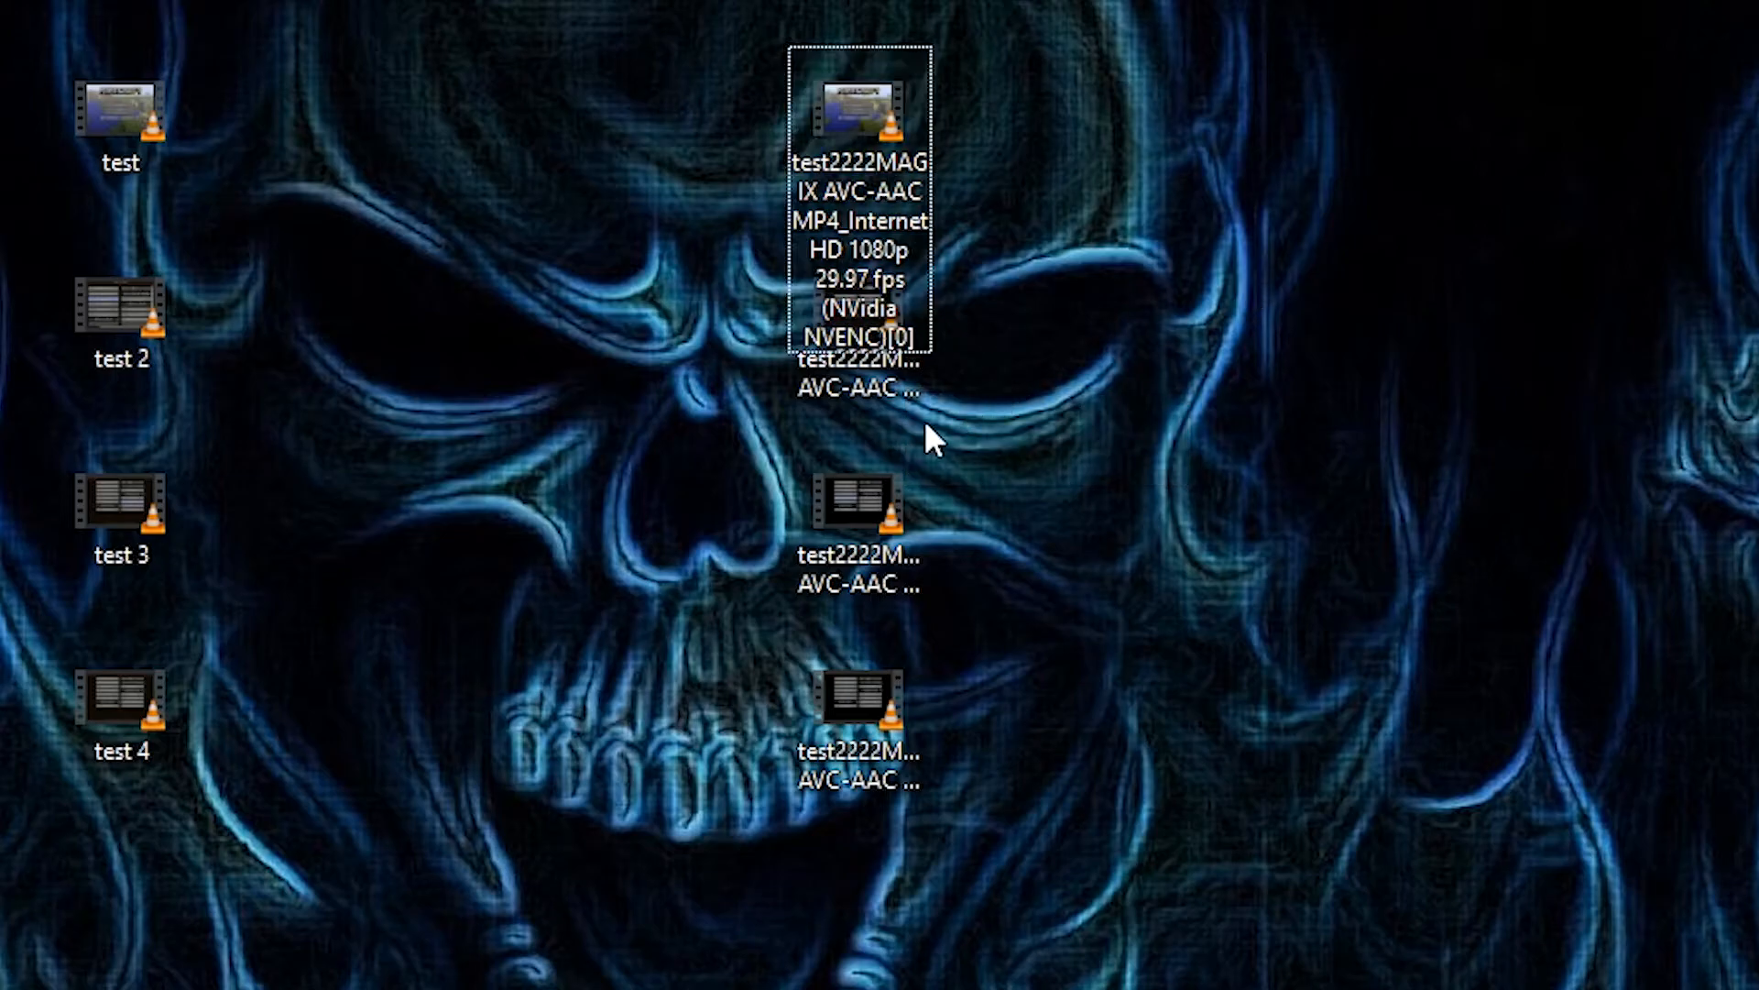
click(930, 390)
click(889, 587)
click(907, 769)
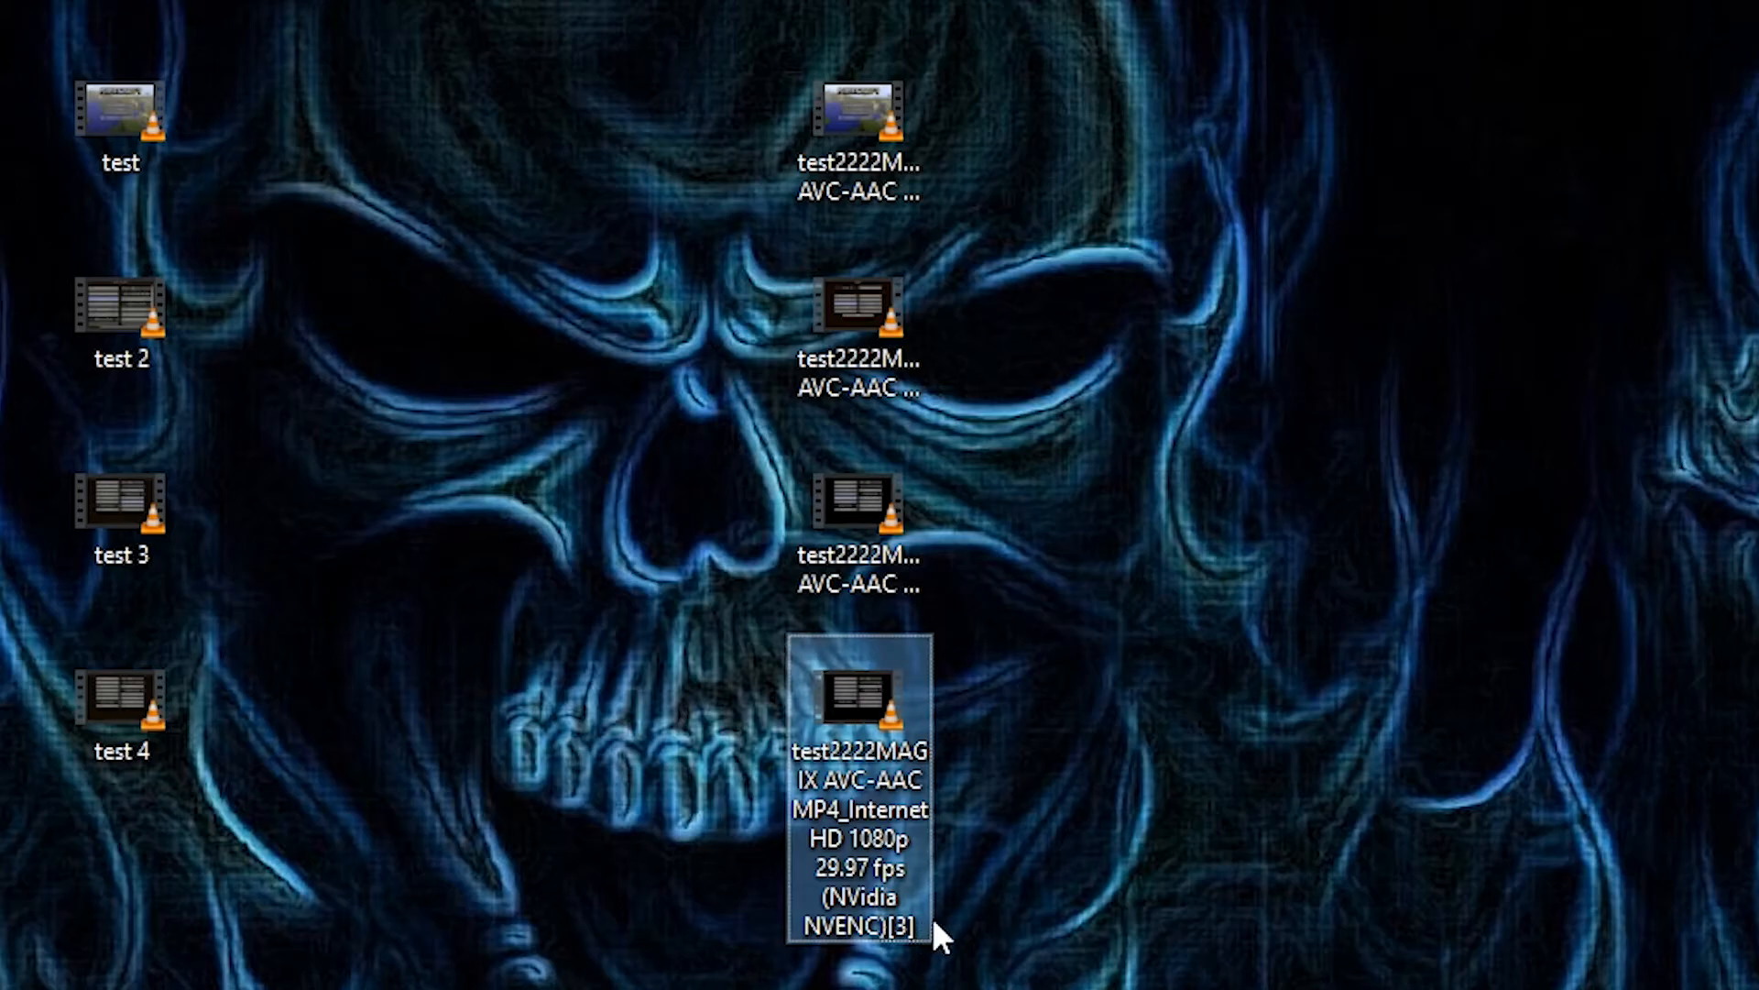
click(1511, 596)
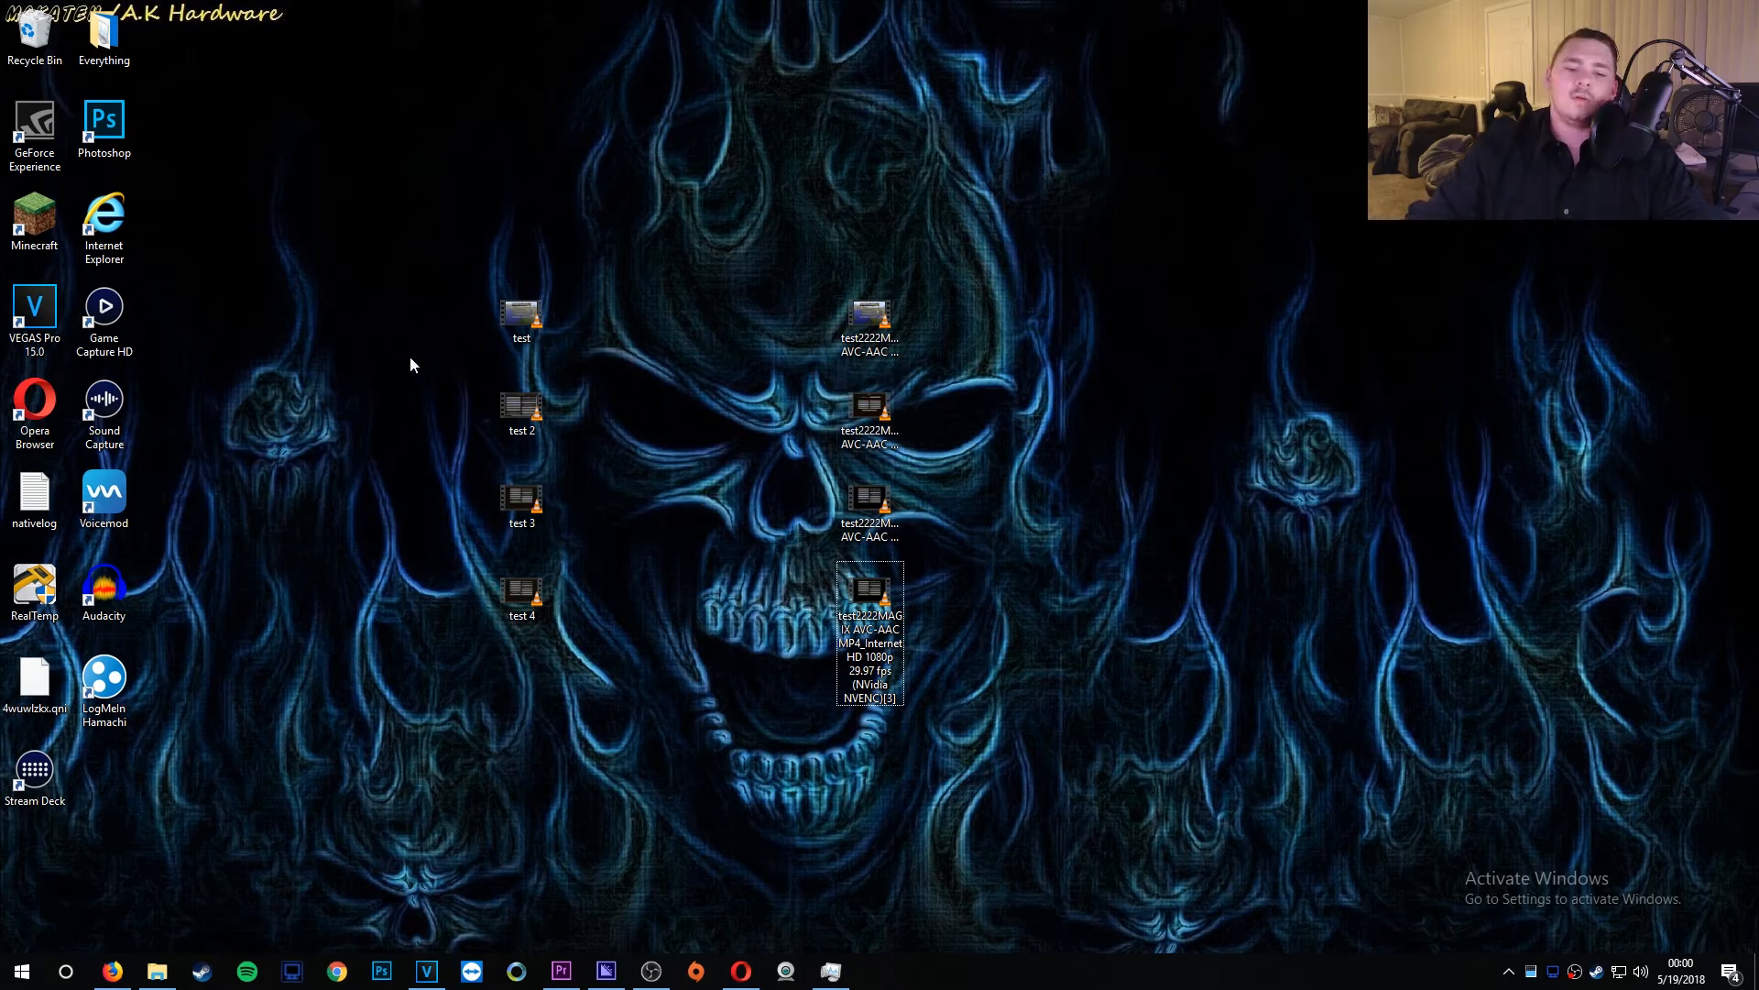
drag(415, 232, 1203, 621)
click(1163, 851)
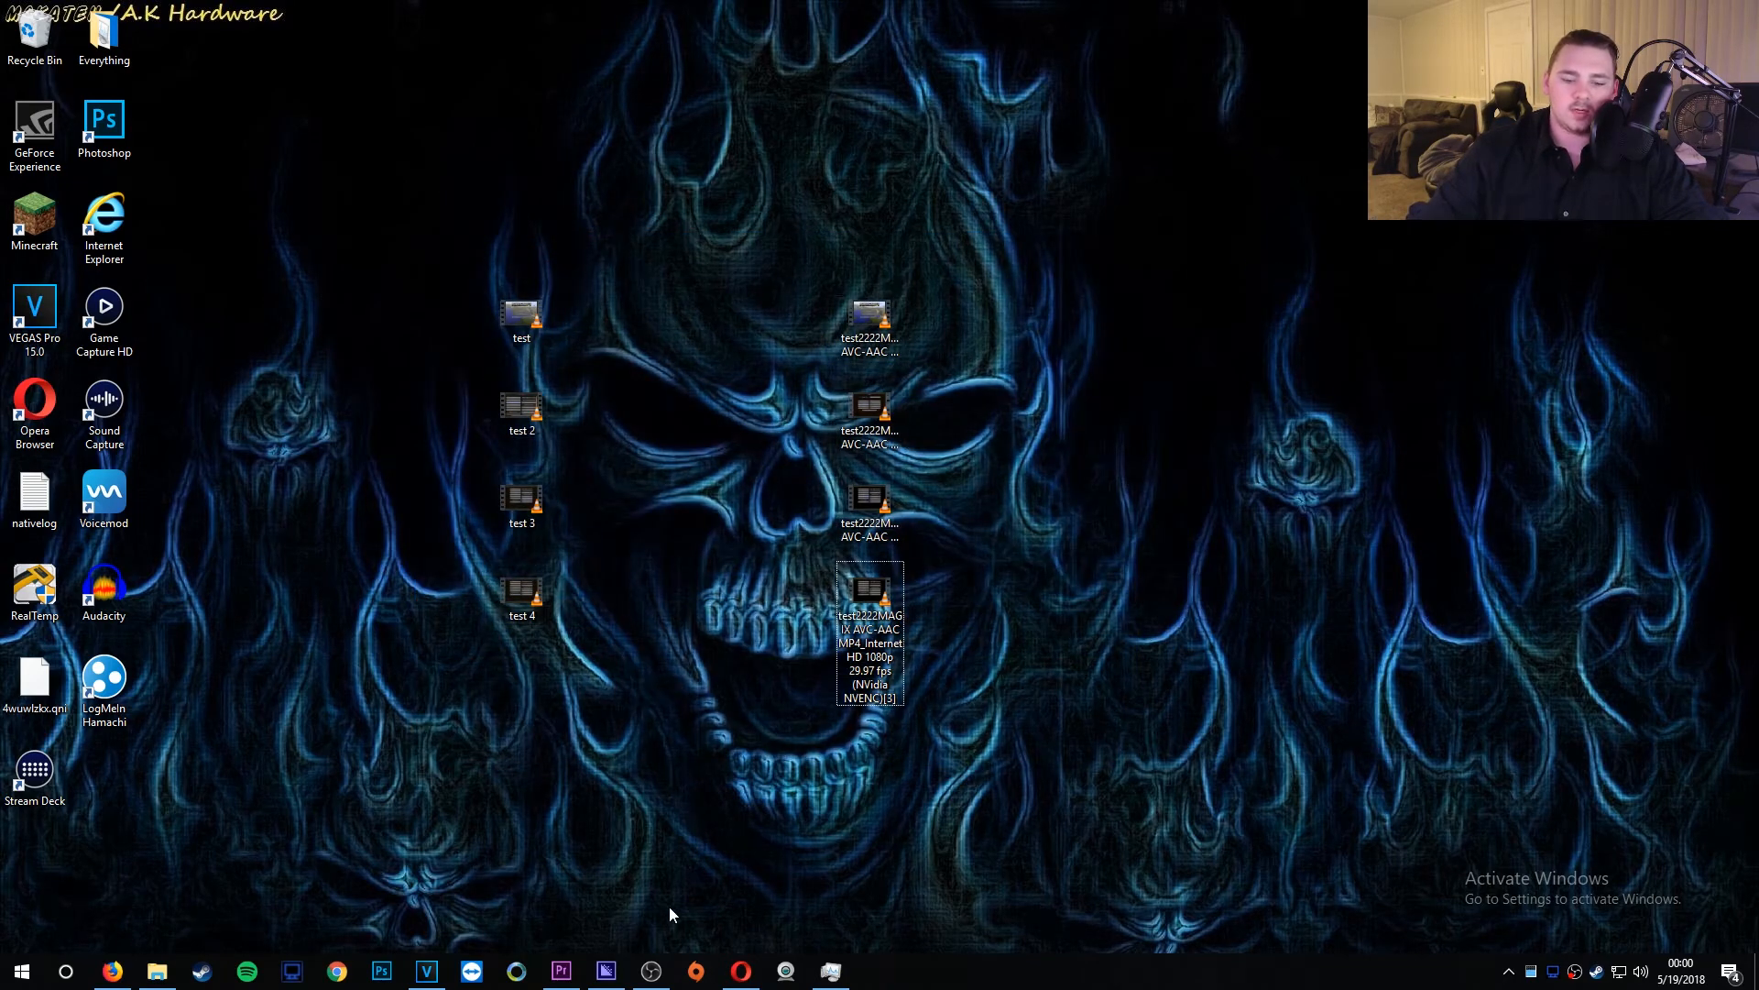
Step: Switch between Premiere Pro and VEGAS Pro to compare the two timelines with their marked clips
click(562, 971)
mouse_move(619, 960)
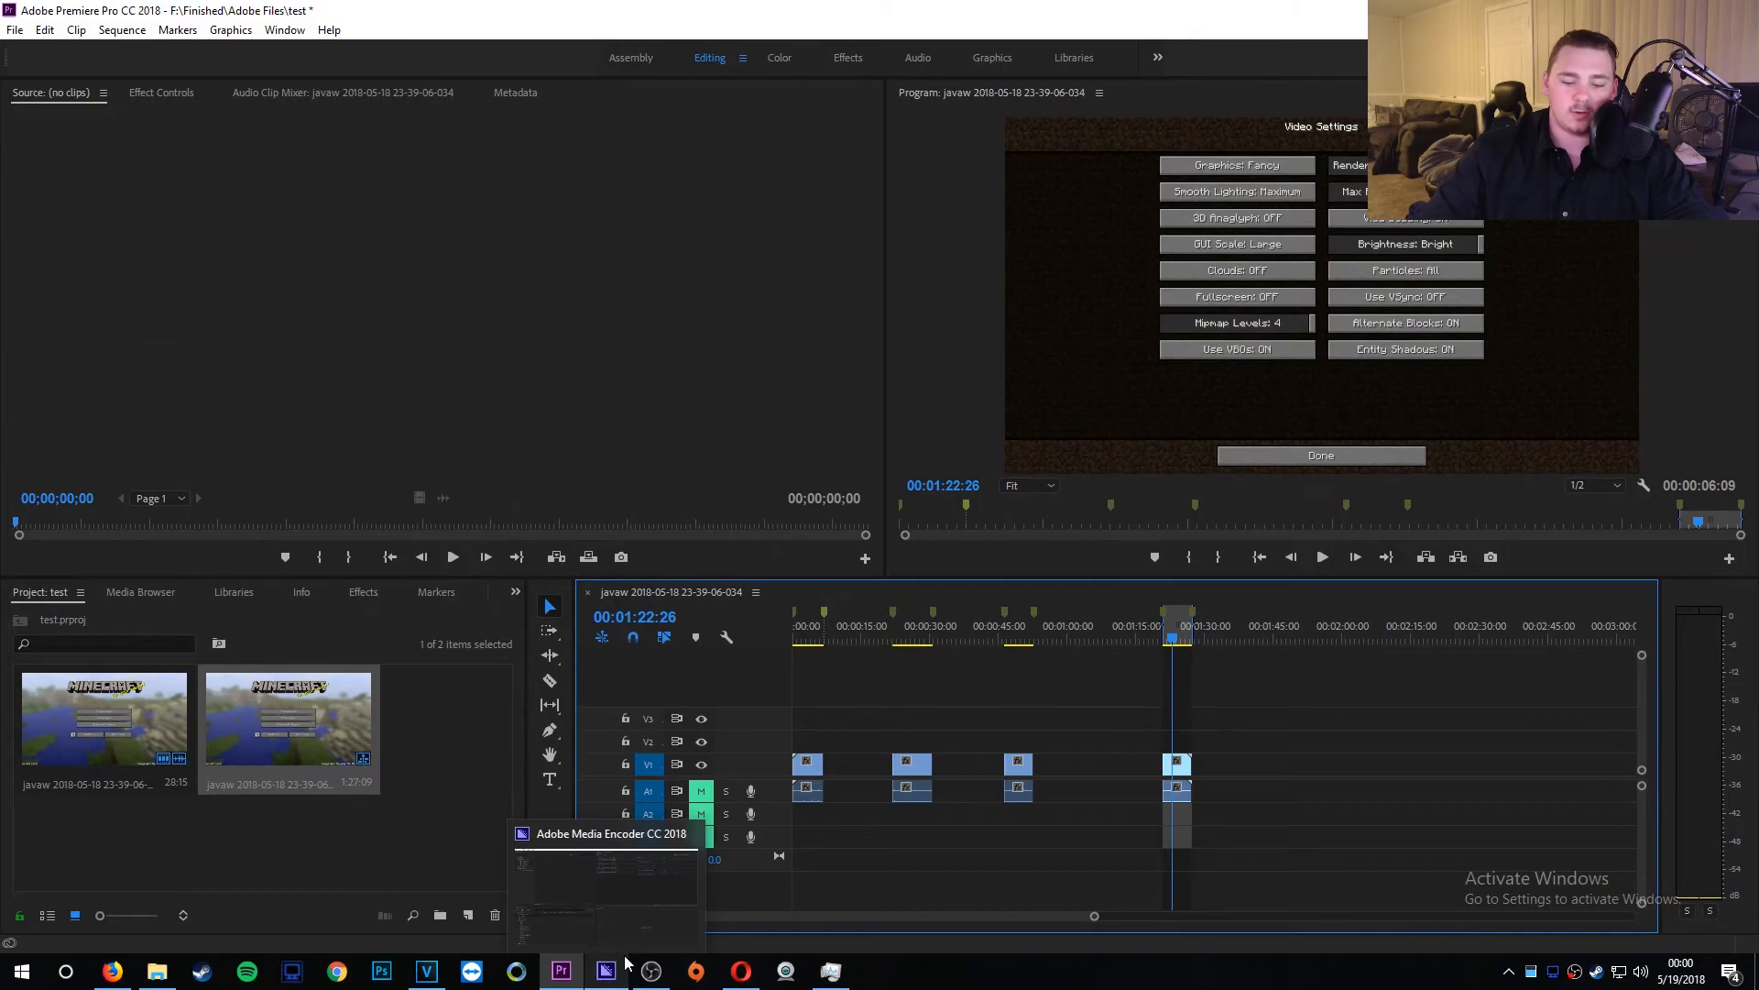
click(426, 971)
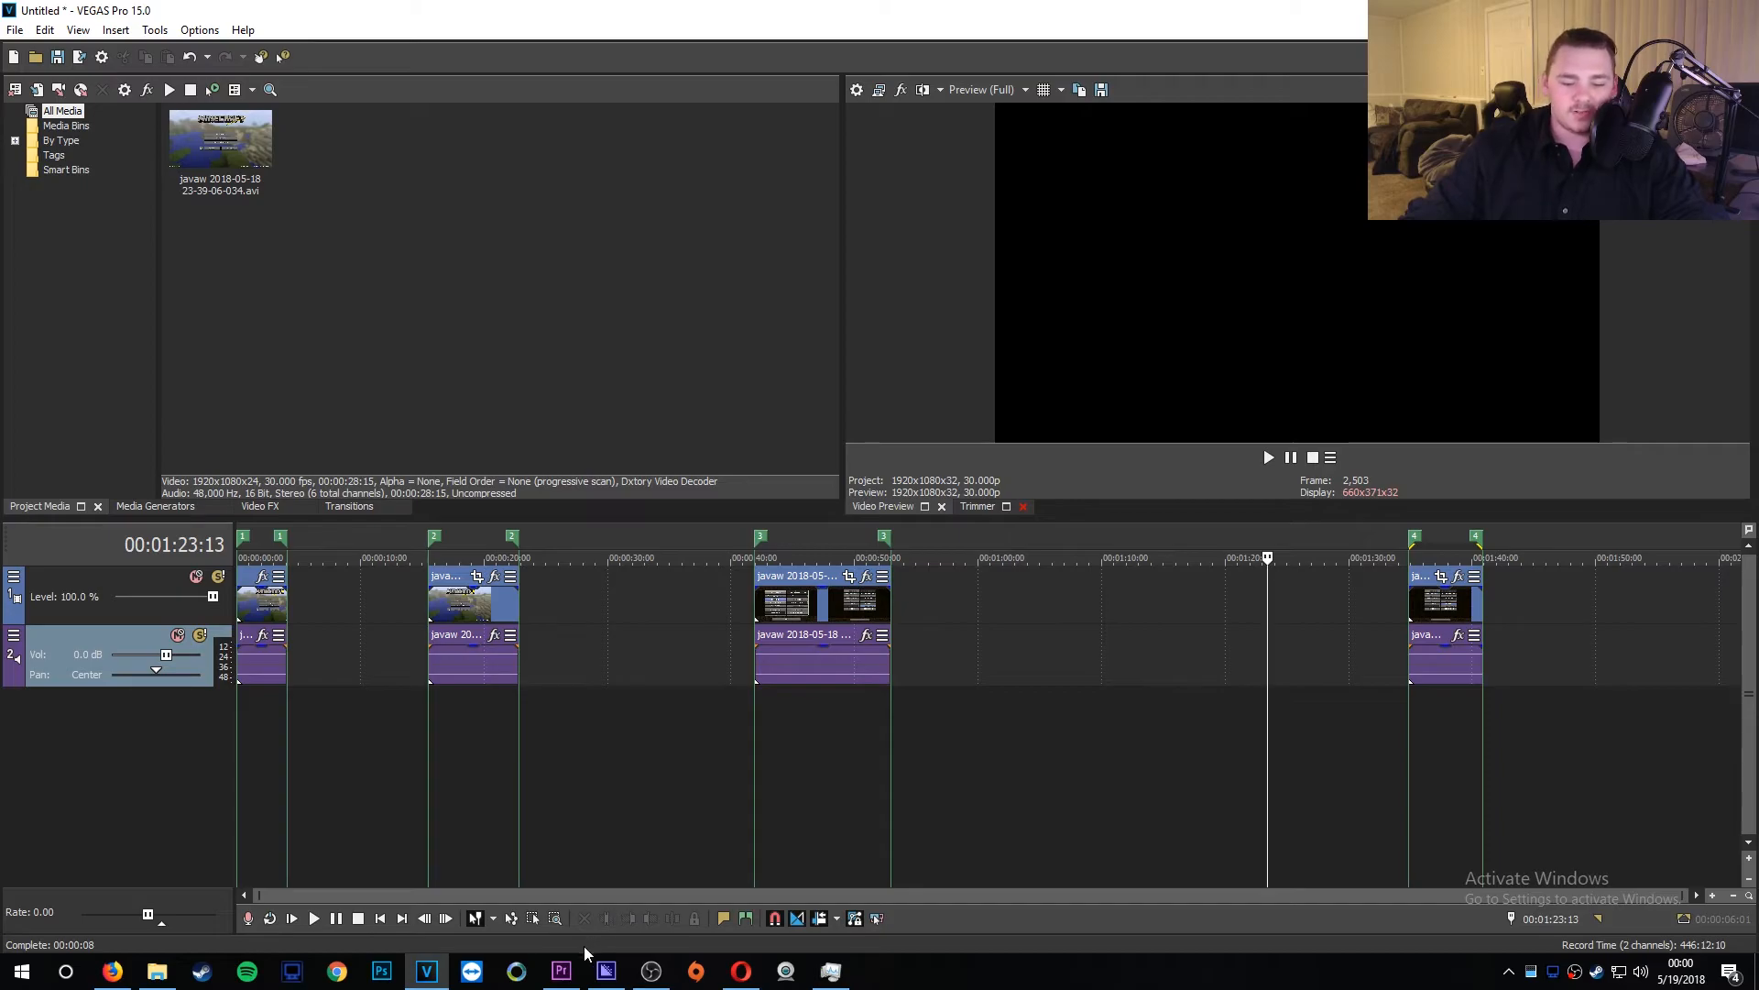
click(566, 969)
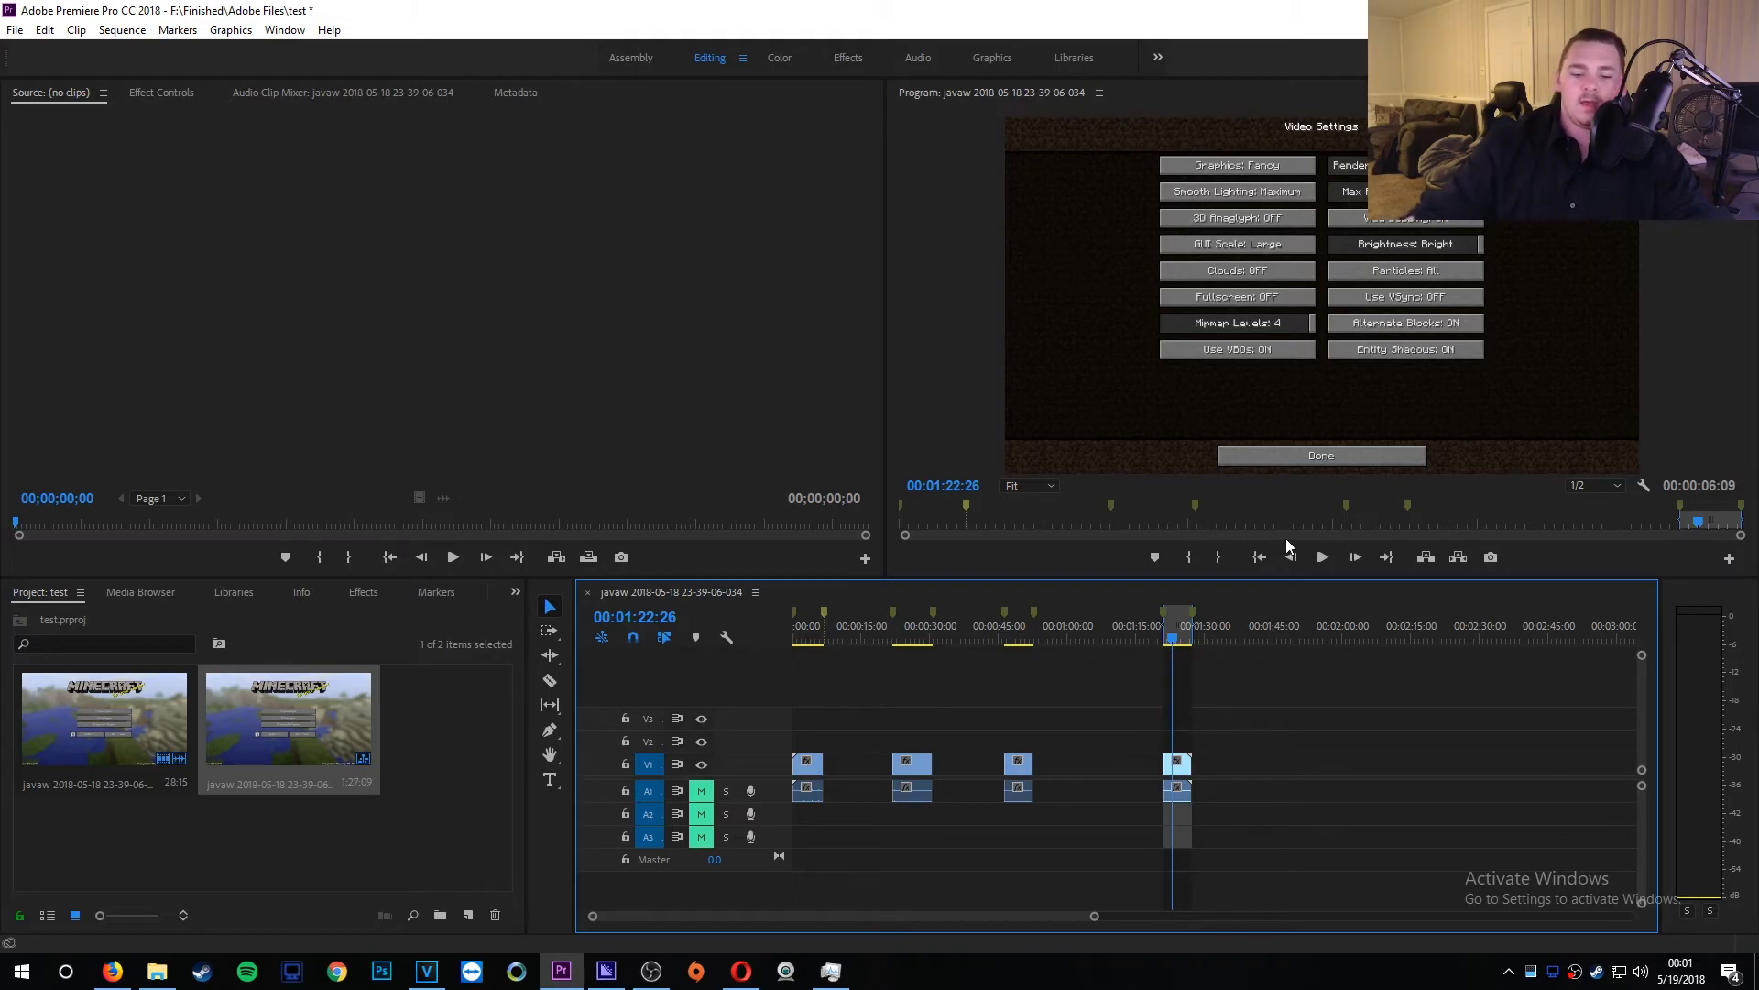
Step: In VEGAS Pro, try splitting out and deleting a section of about 2 seconds from the third clip, and undo the deletion
click(426, 971)
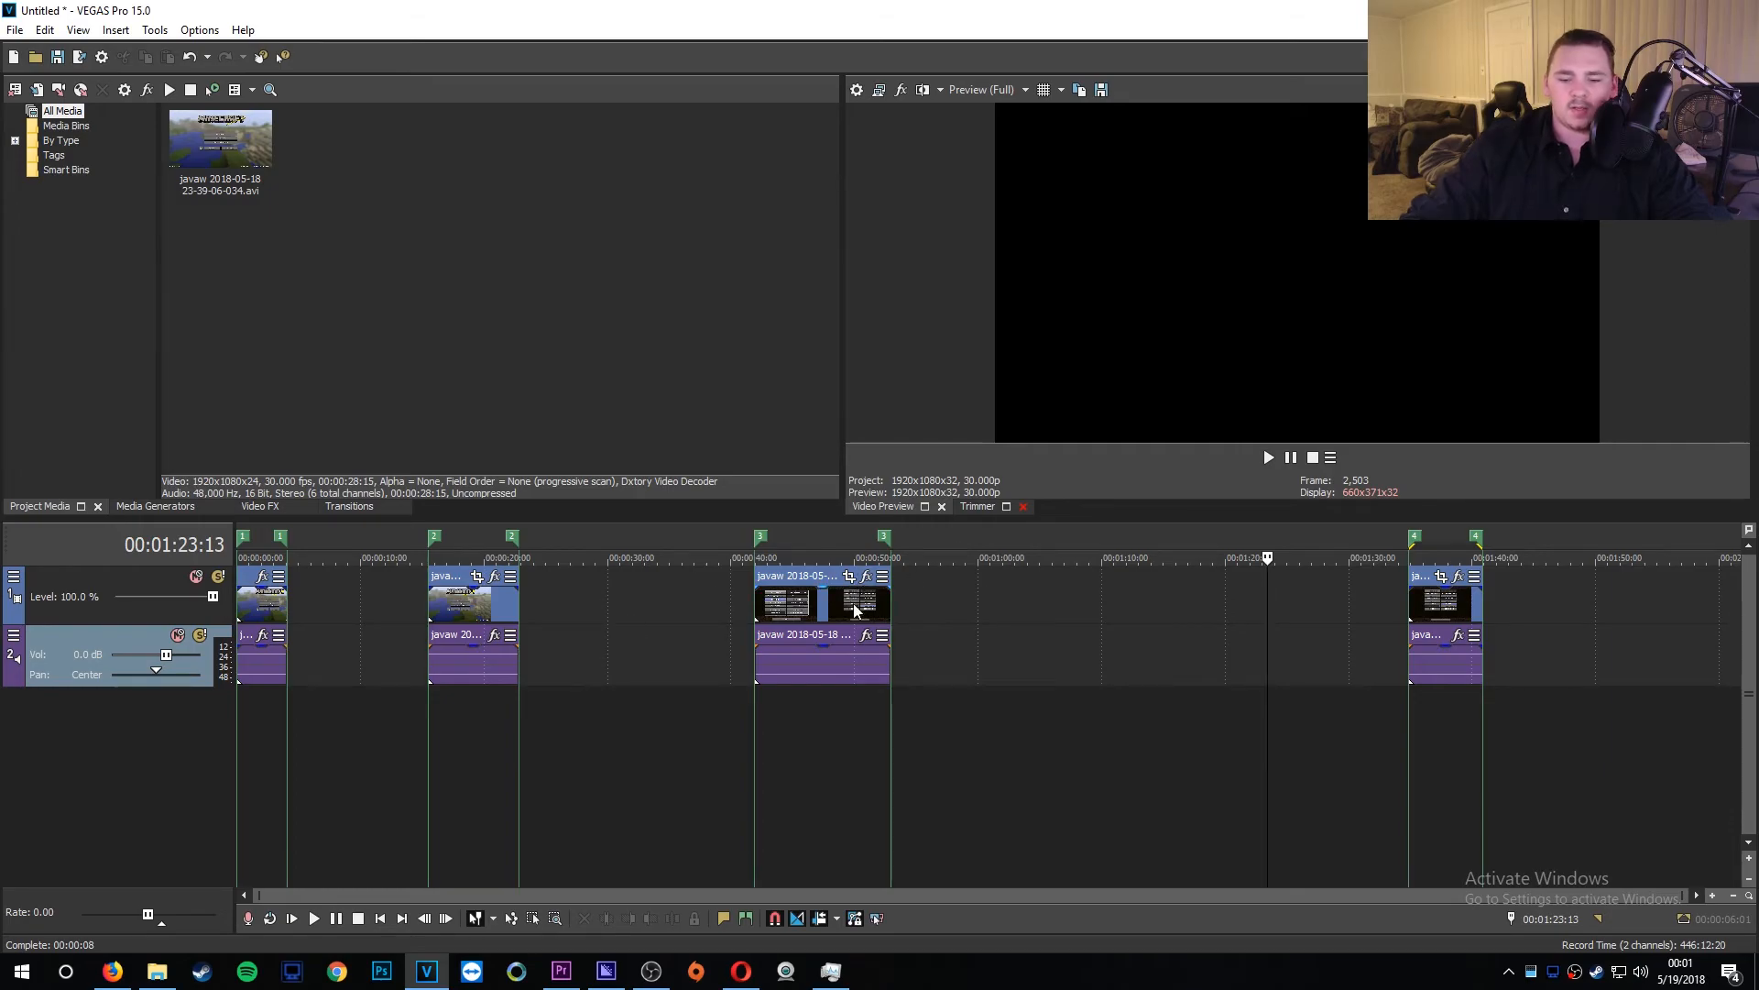
click(821, 759)
key(s)
click(848, 678)
key(s)
click(836, 616)
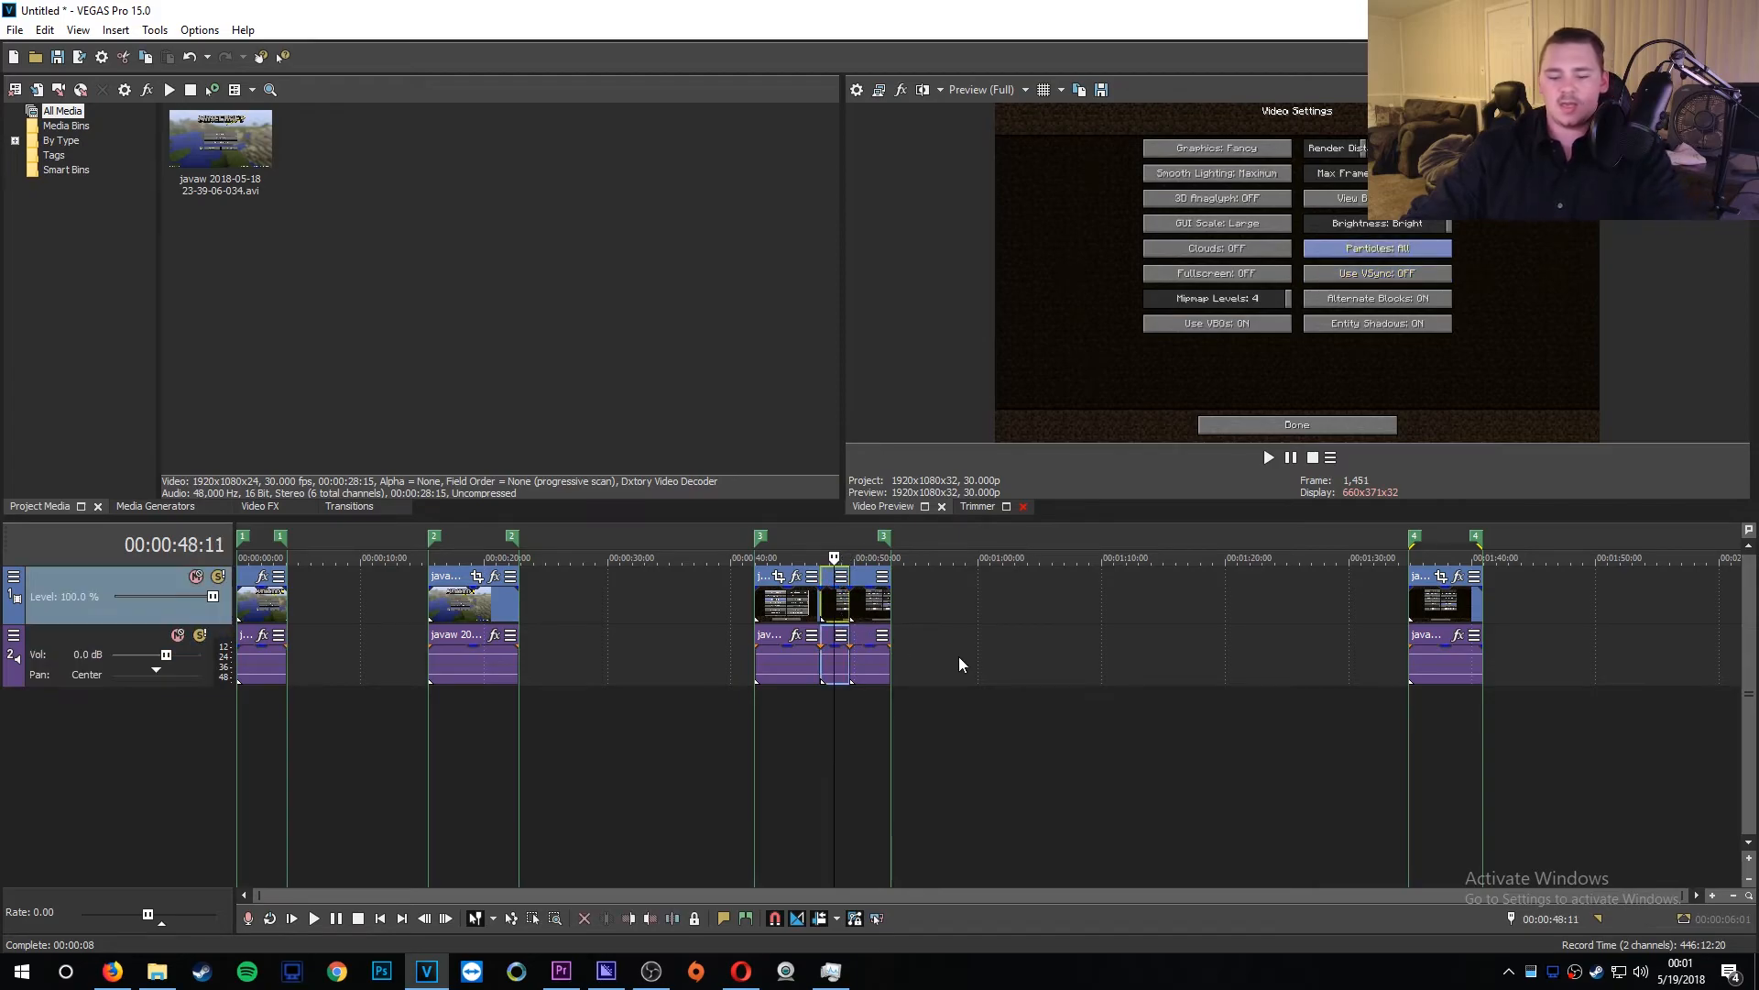
key(Delete)
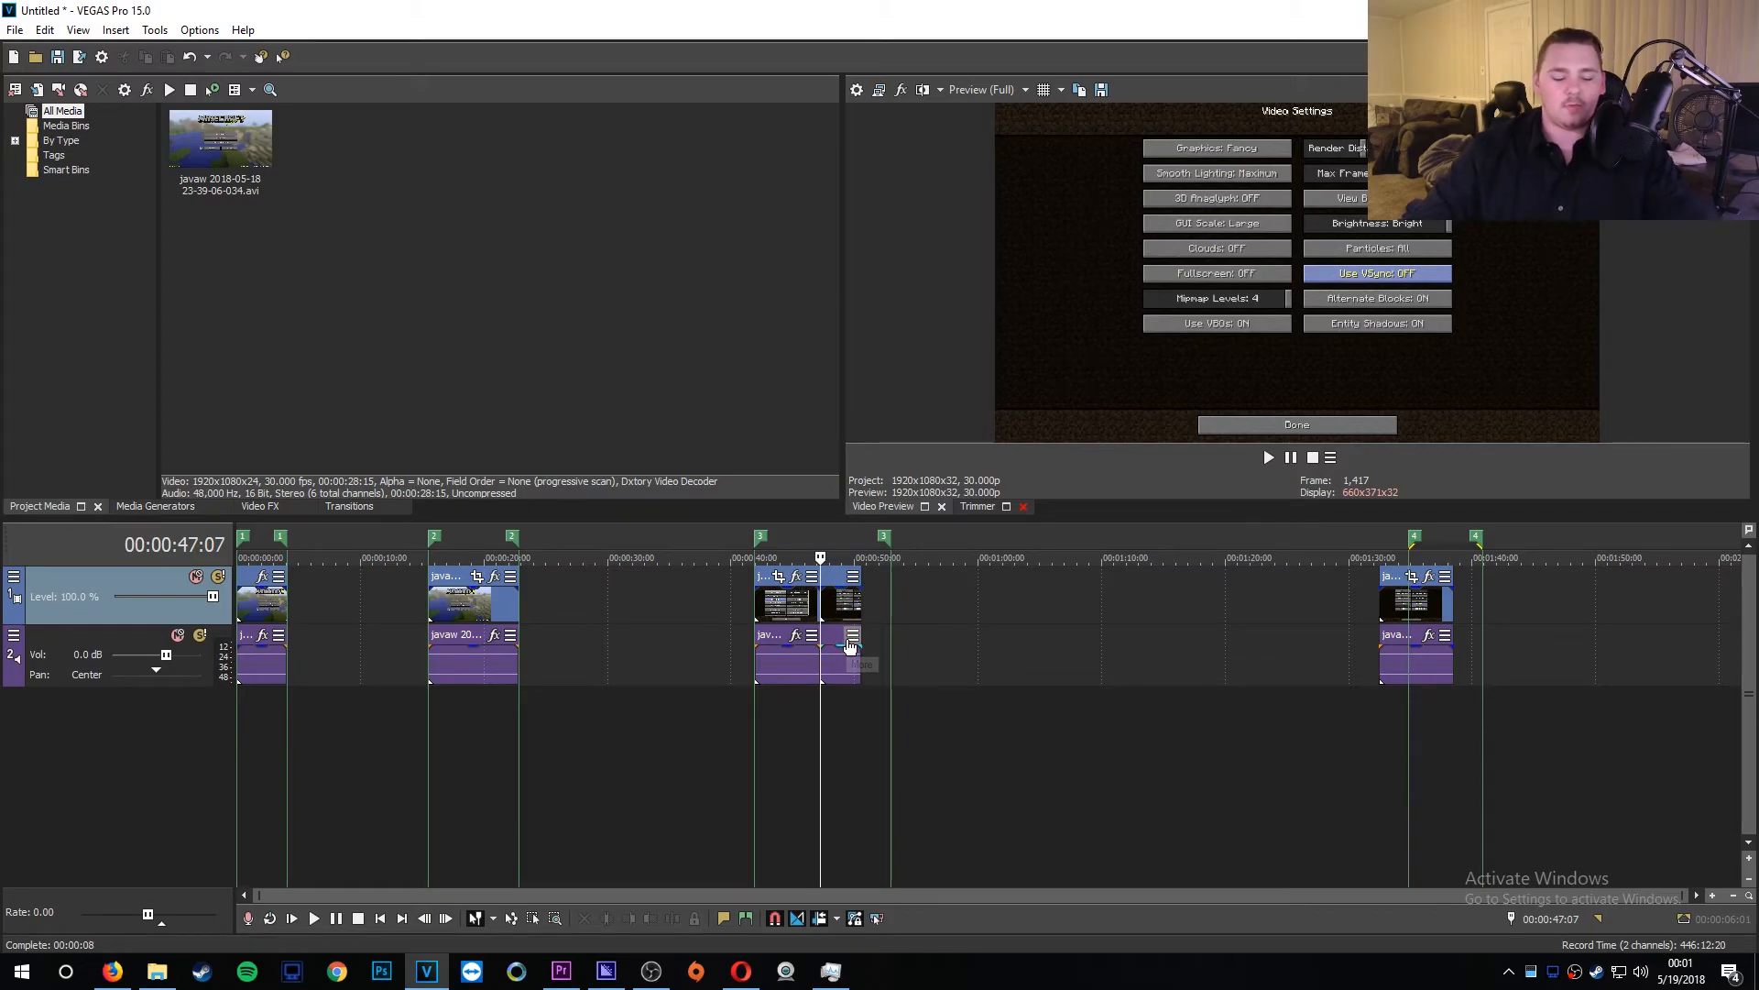
key(ctrl+z)
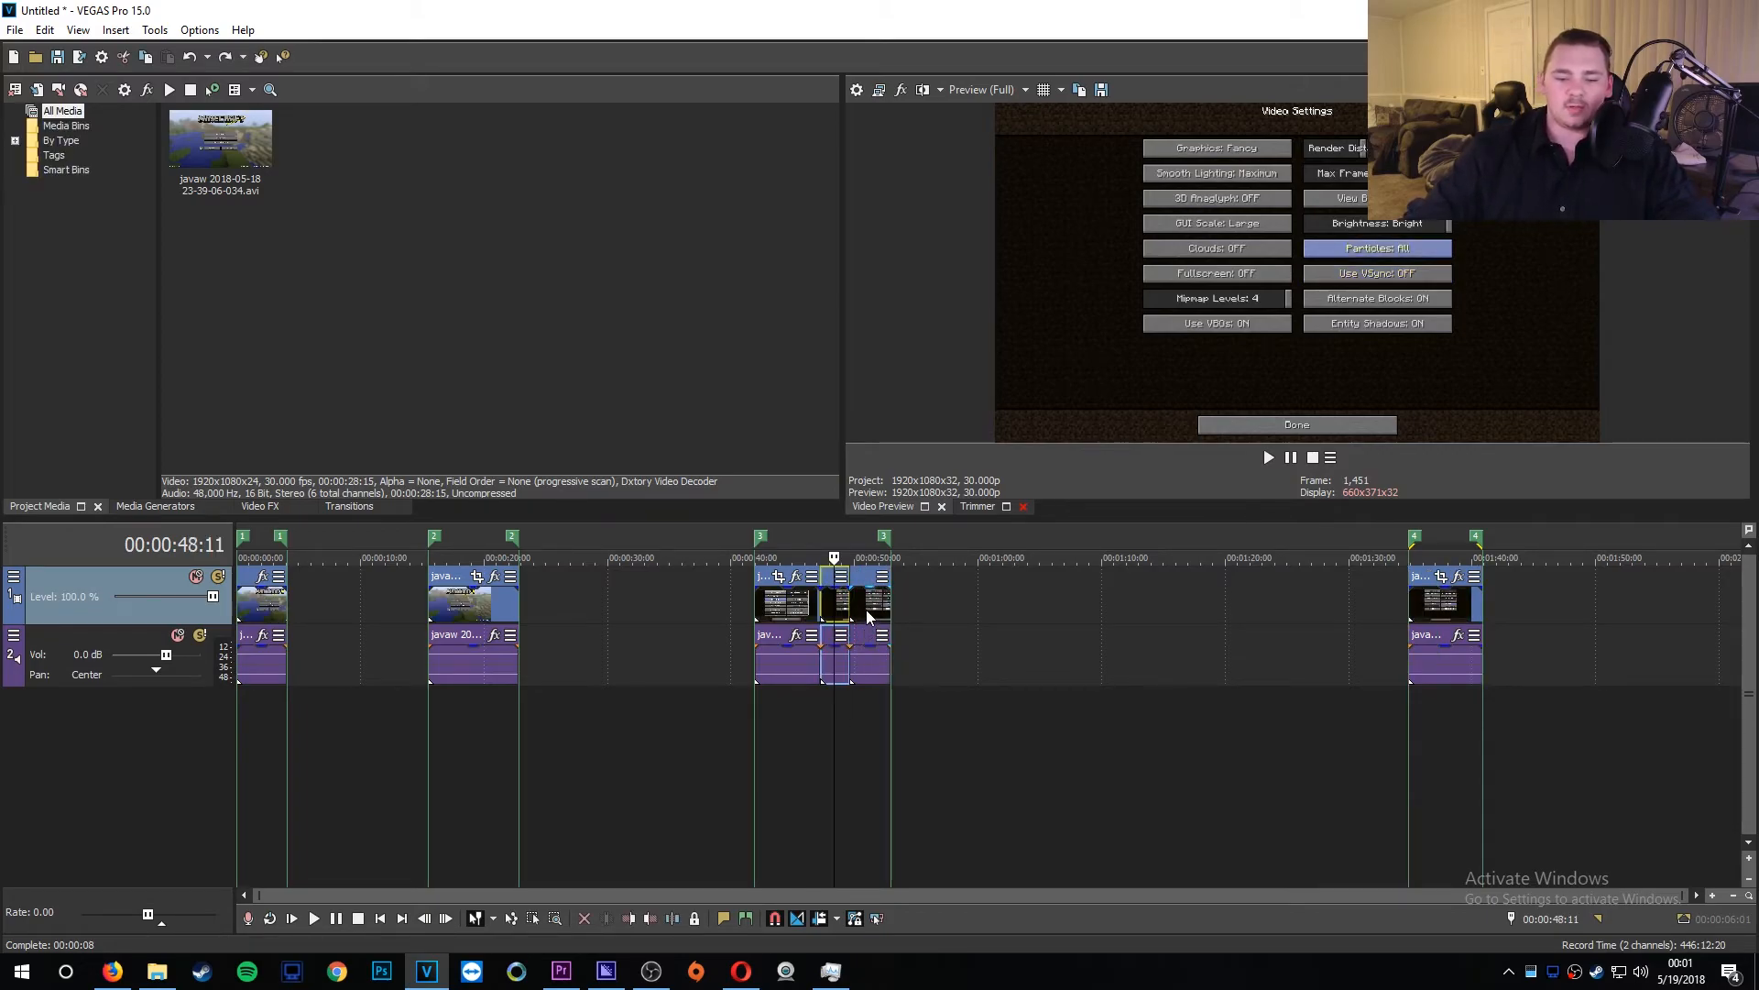
Step: Try deleting the middle piece again and moving the piece after it to the end of region 3, and undo back to the unsplit clip
key(Delete)
drag(857, 602, 928, 603)
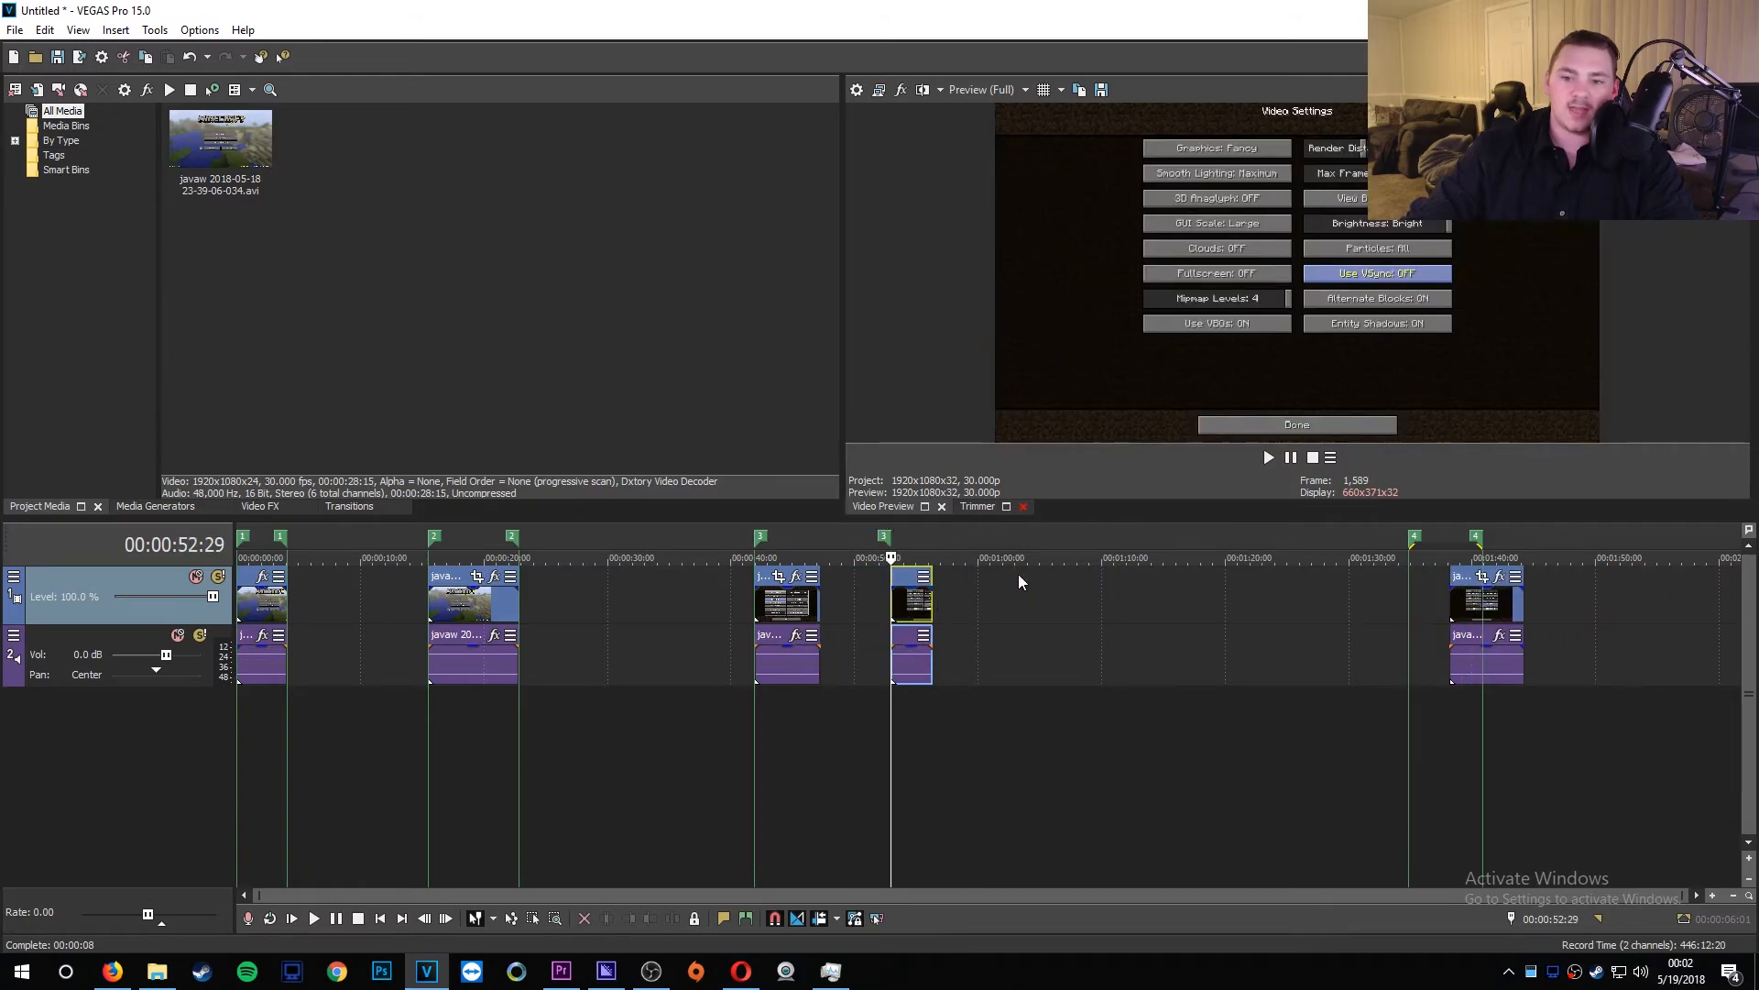
key(ctrl+z)
key(ctrl+z)
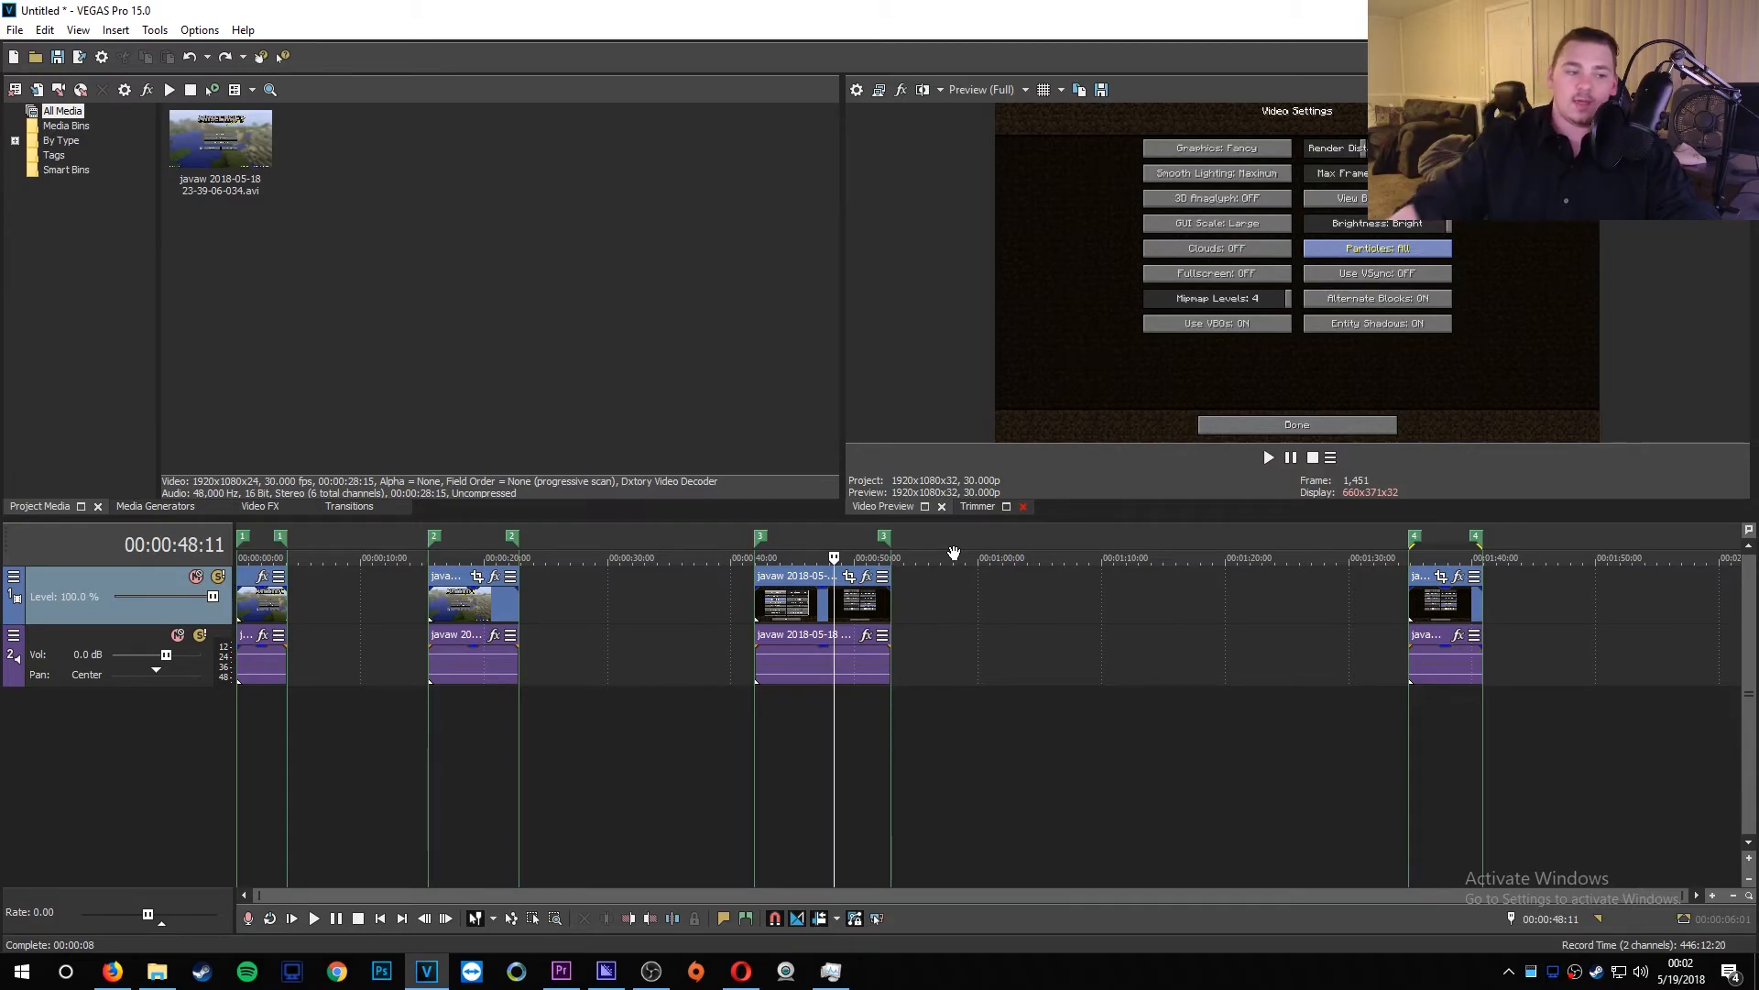
Step: In Premiere Pro, split out and delete a section of about 1 second near the start of the third clip
key(alt+Tab)
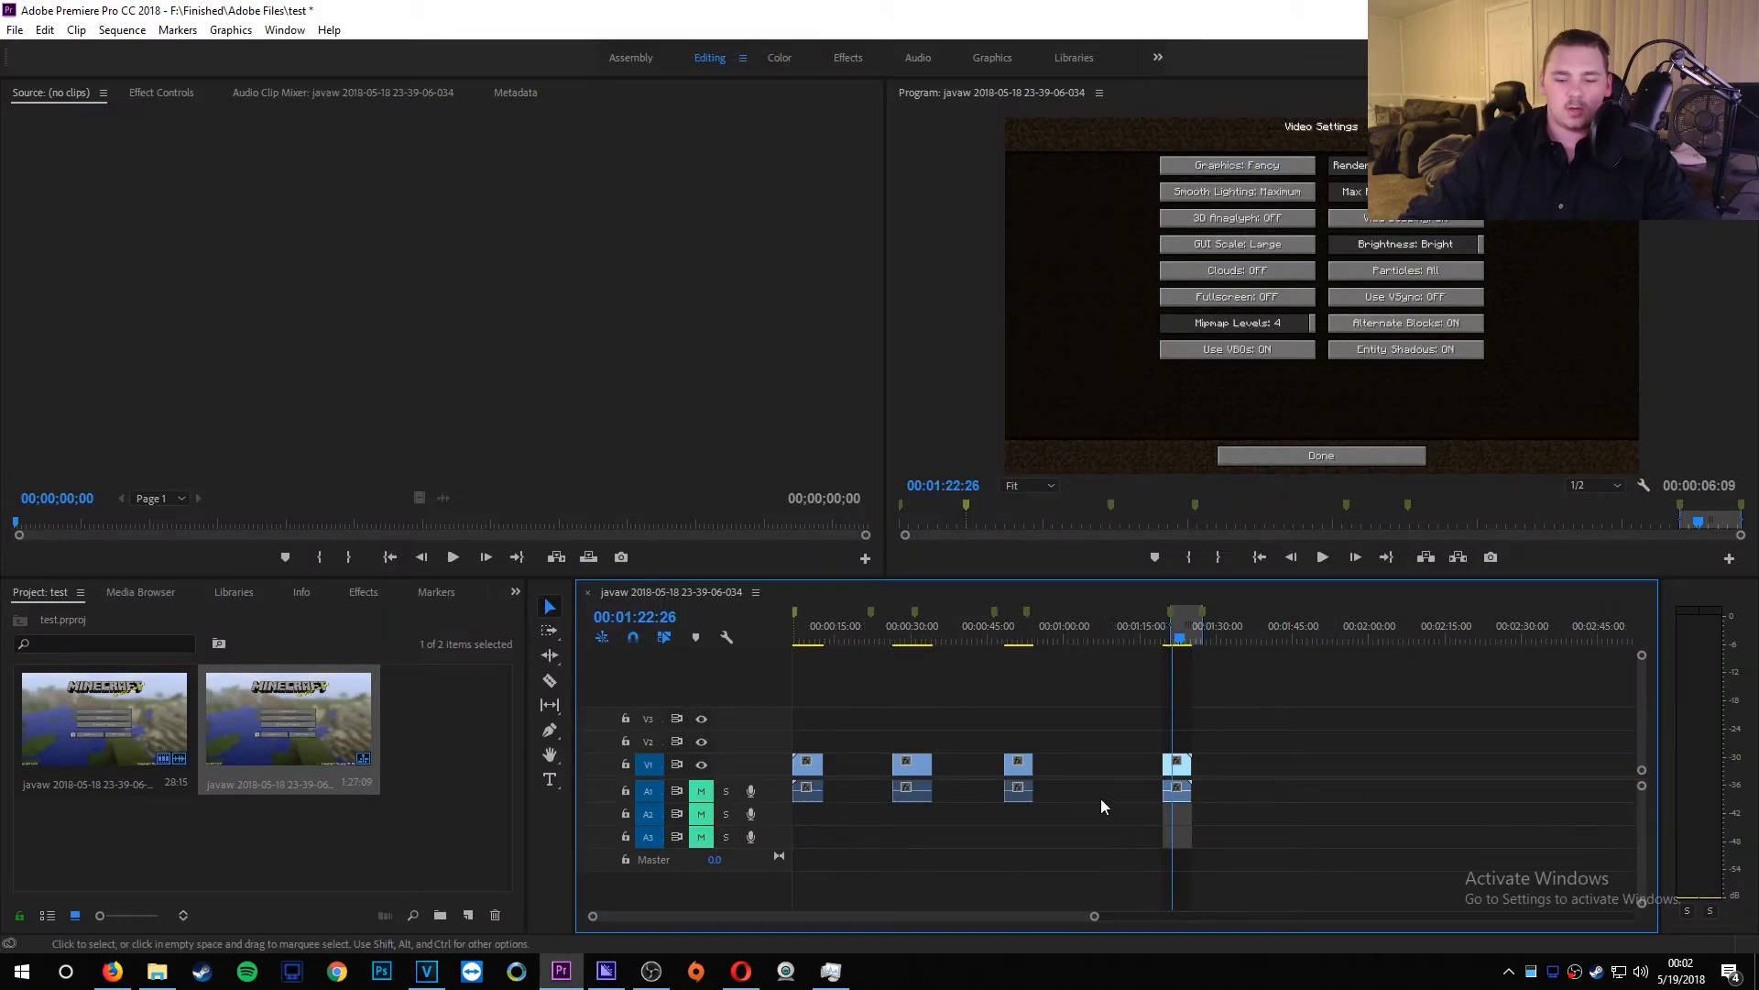
scroll(1101, 800, up, 8)
scroll(1099, 843, up, 6)
scroll(1006, 878, up, 4)
key(c)
scroll(935, 790, up, 1)
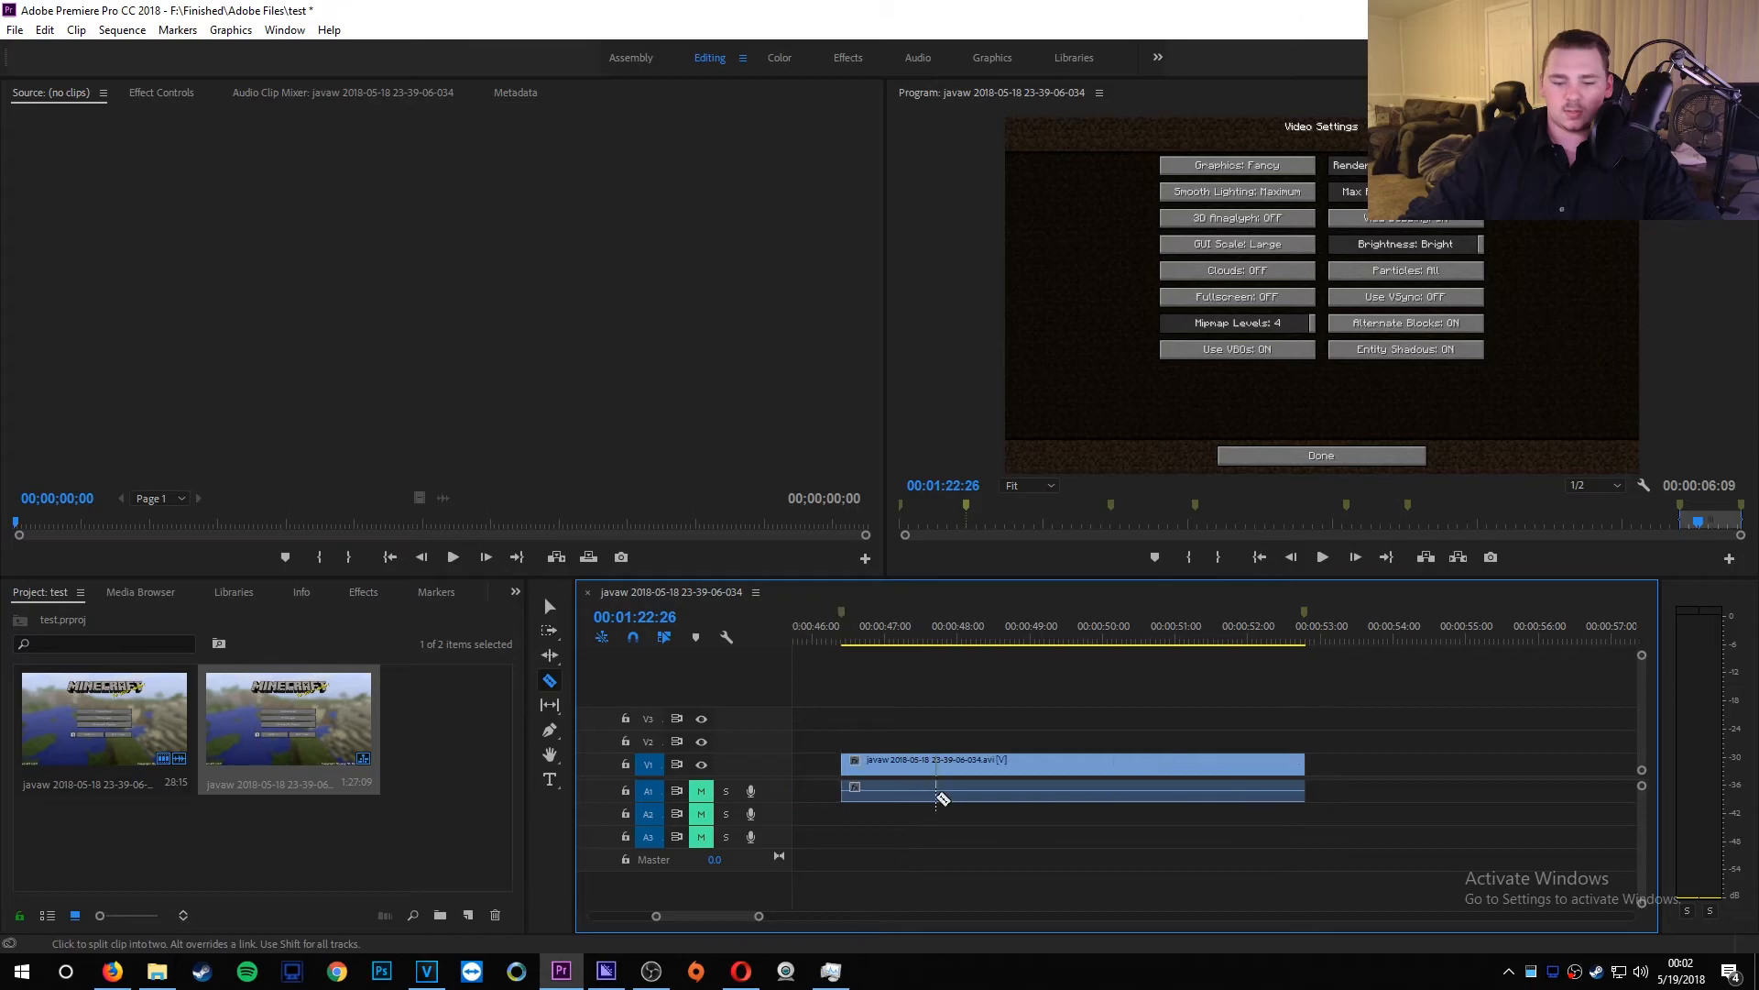
click(880, 782)
click(954, 778)
key(v)
click(907, 768)
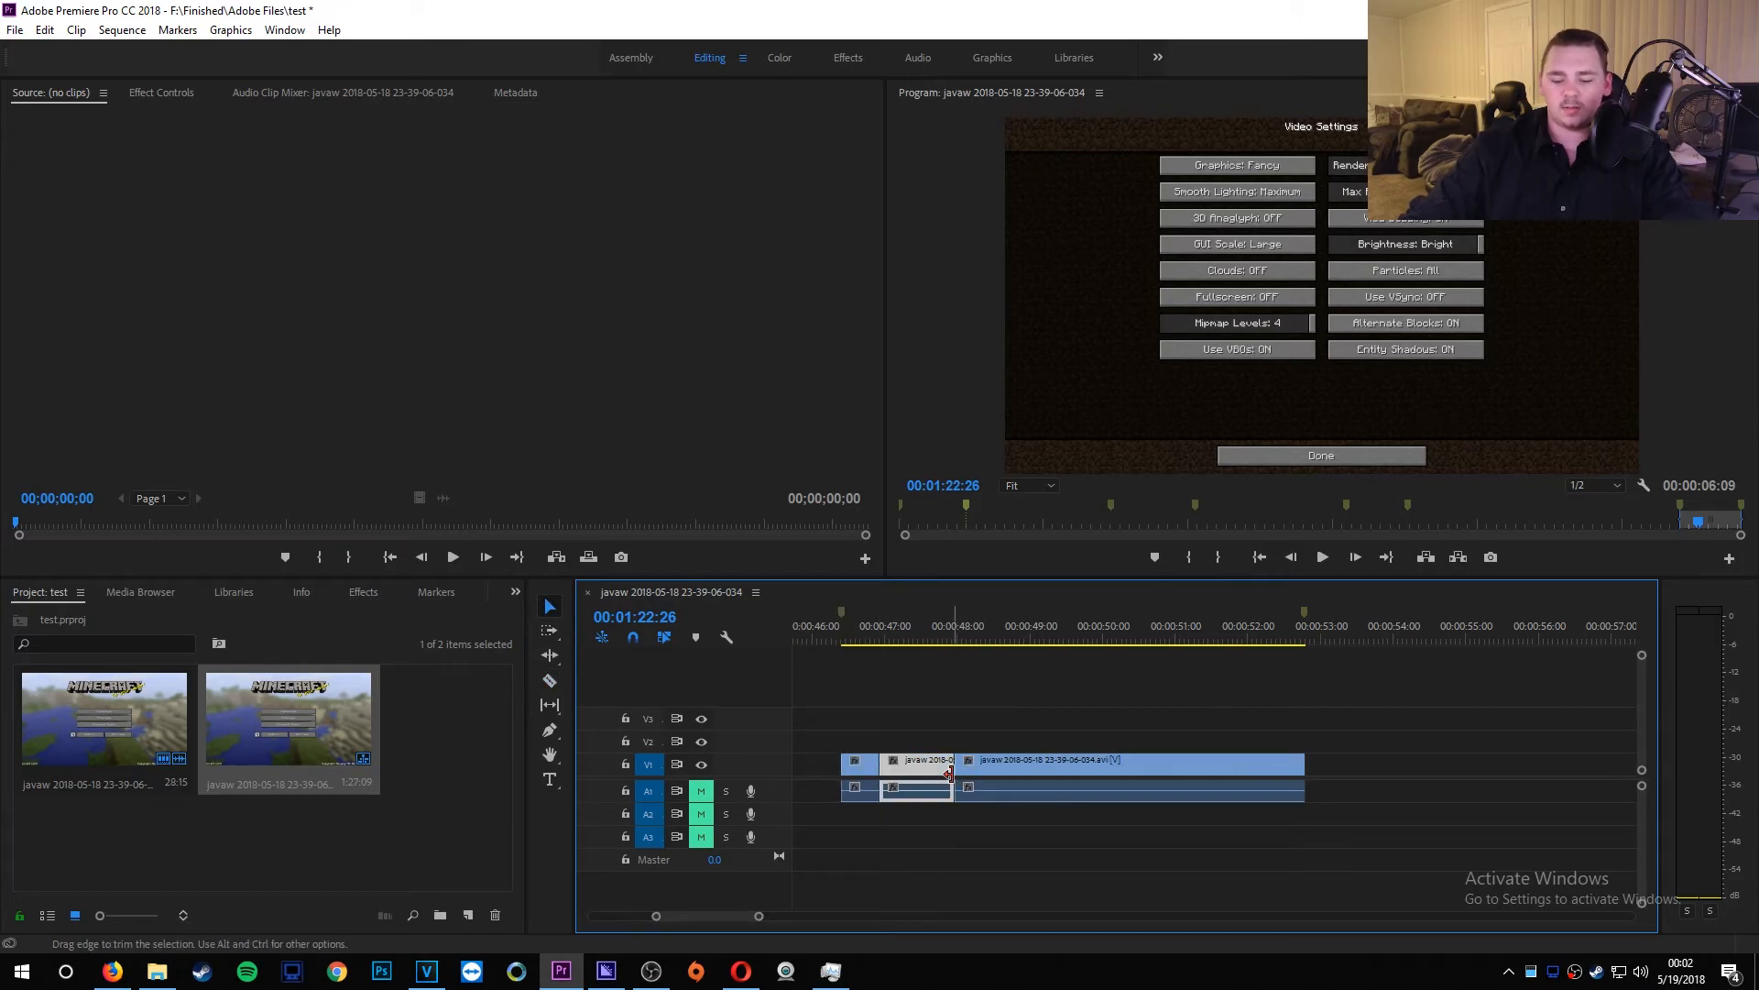
key(Delete)
Step: Split out and delete a second section of about 1.6 seconds from the remaining longer piece of the third clip
key(c)
click(1023, 775)
click(1142, 774)
key(v)
click(1114, 766)
key(Delete)
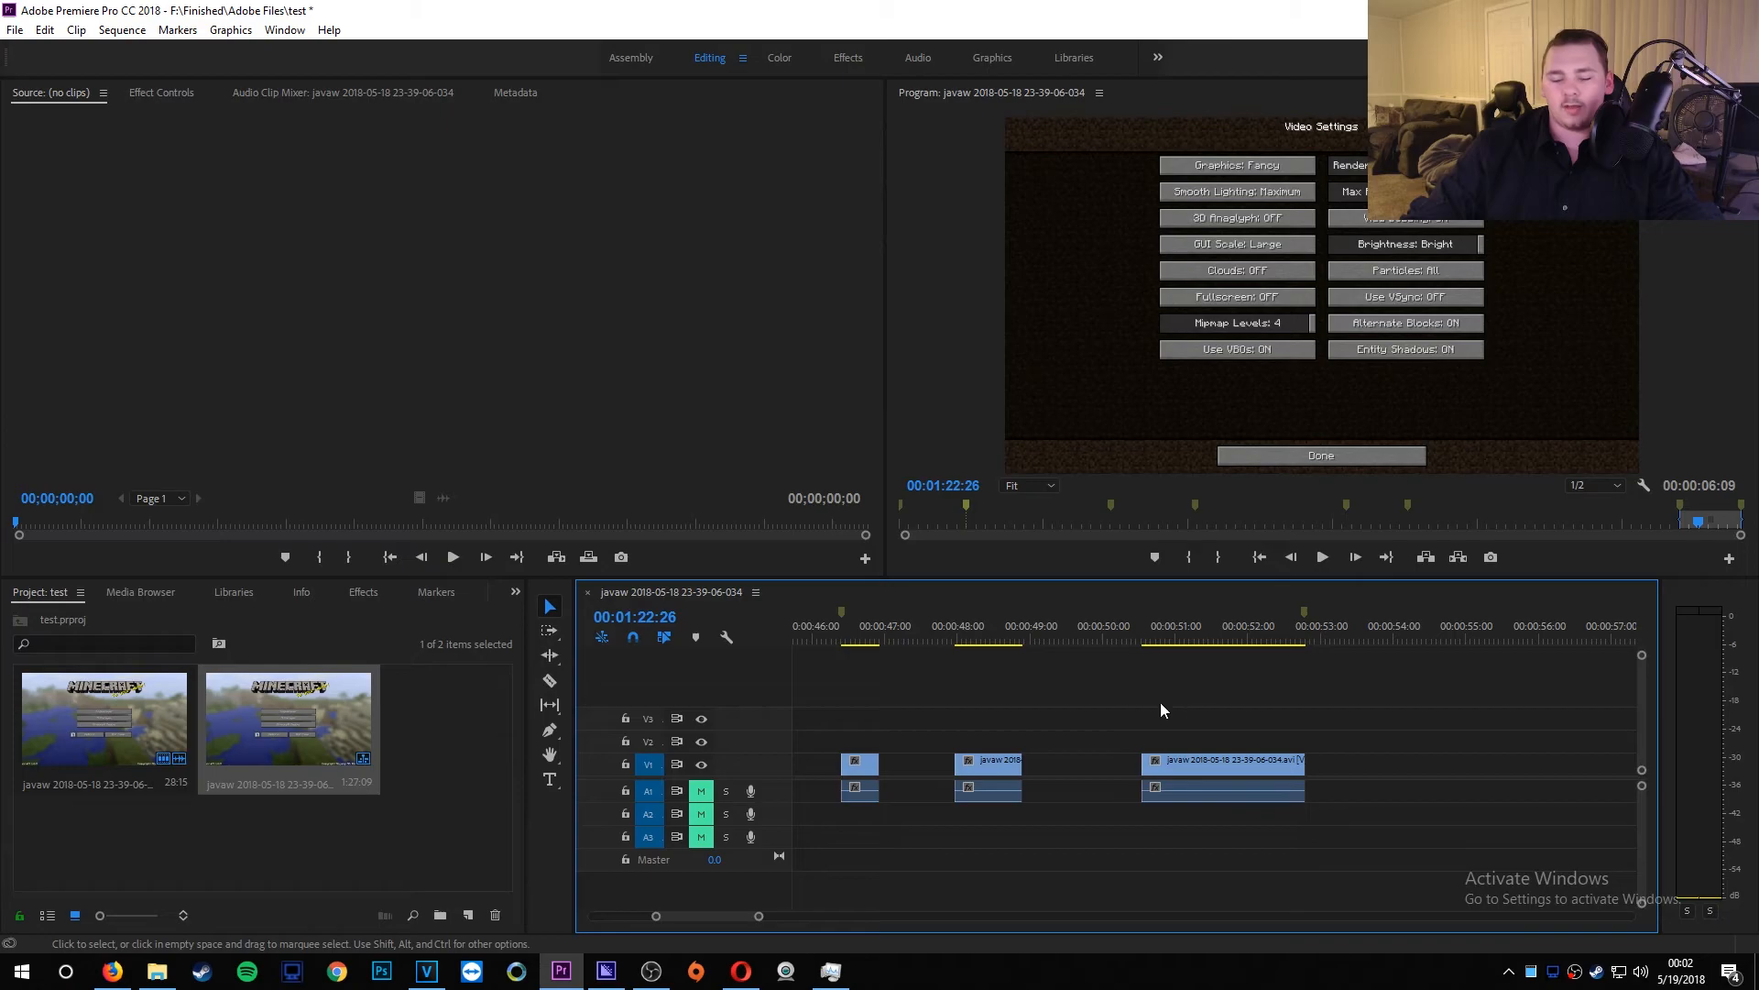
Step: Try closing both gaps between the third clip's pieces with Ripple Delete, and undo both deletions
click(1071, 766)
key(Delete)
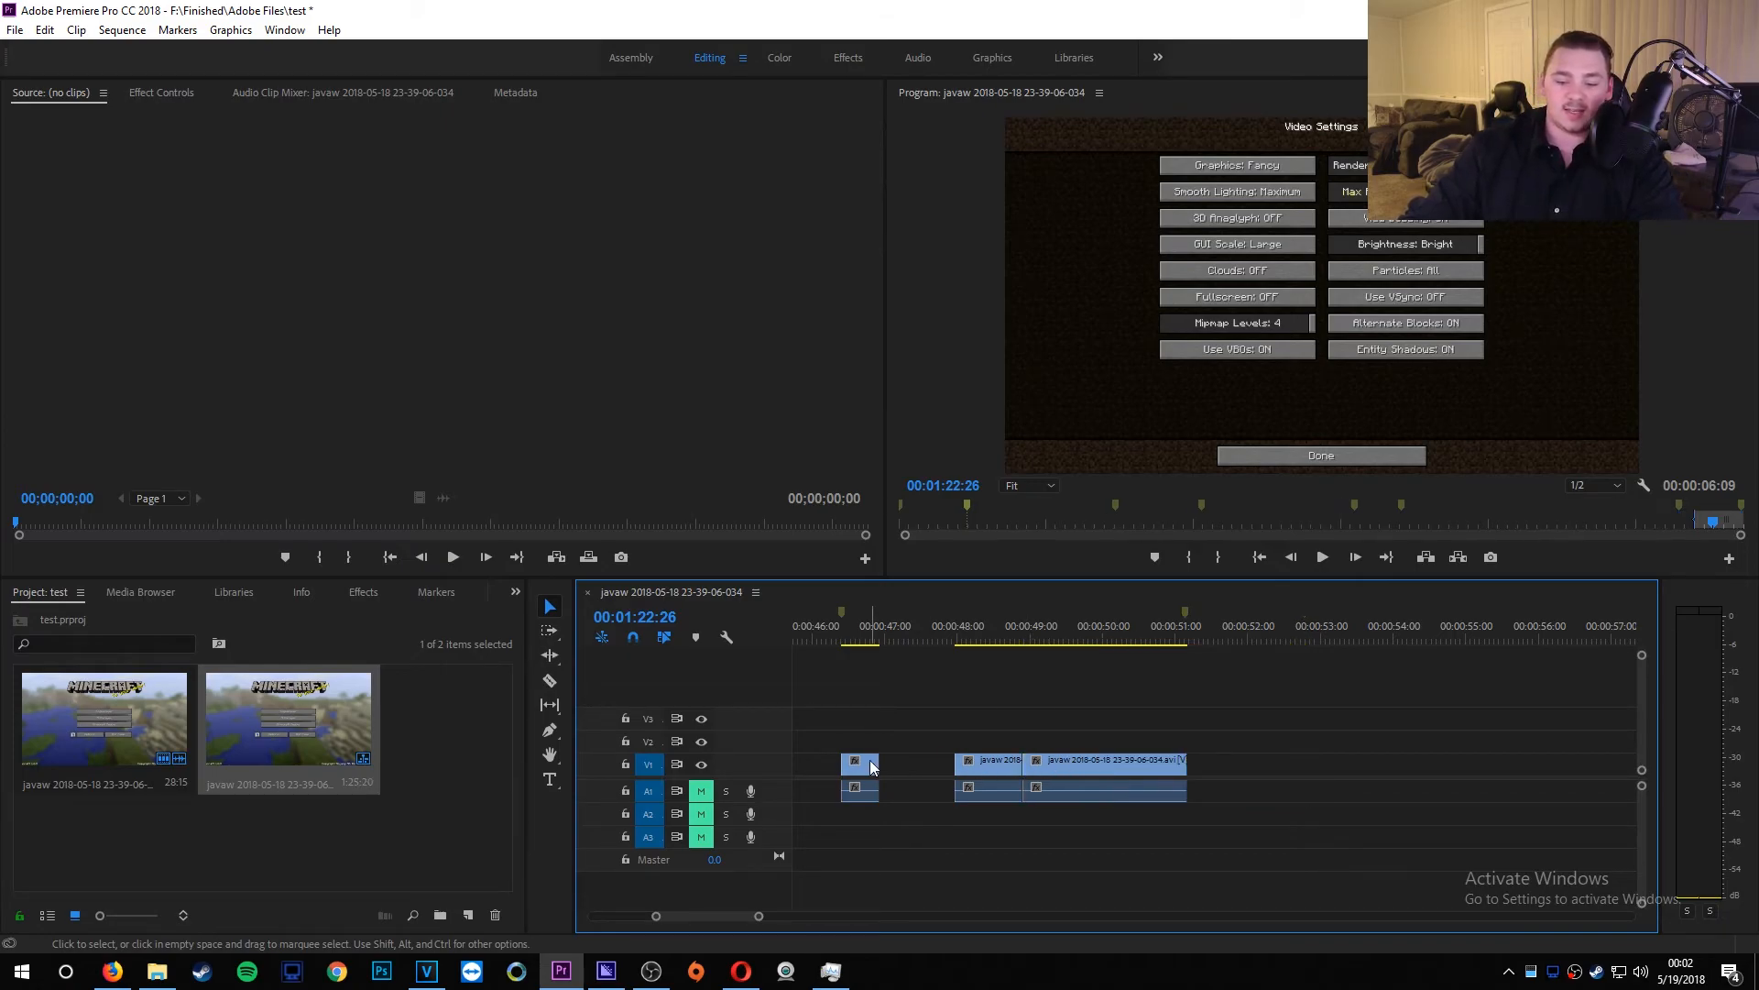
right_click(905, 766)
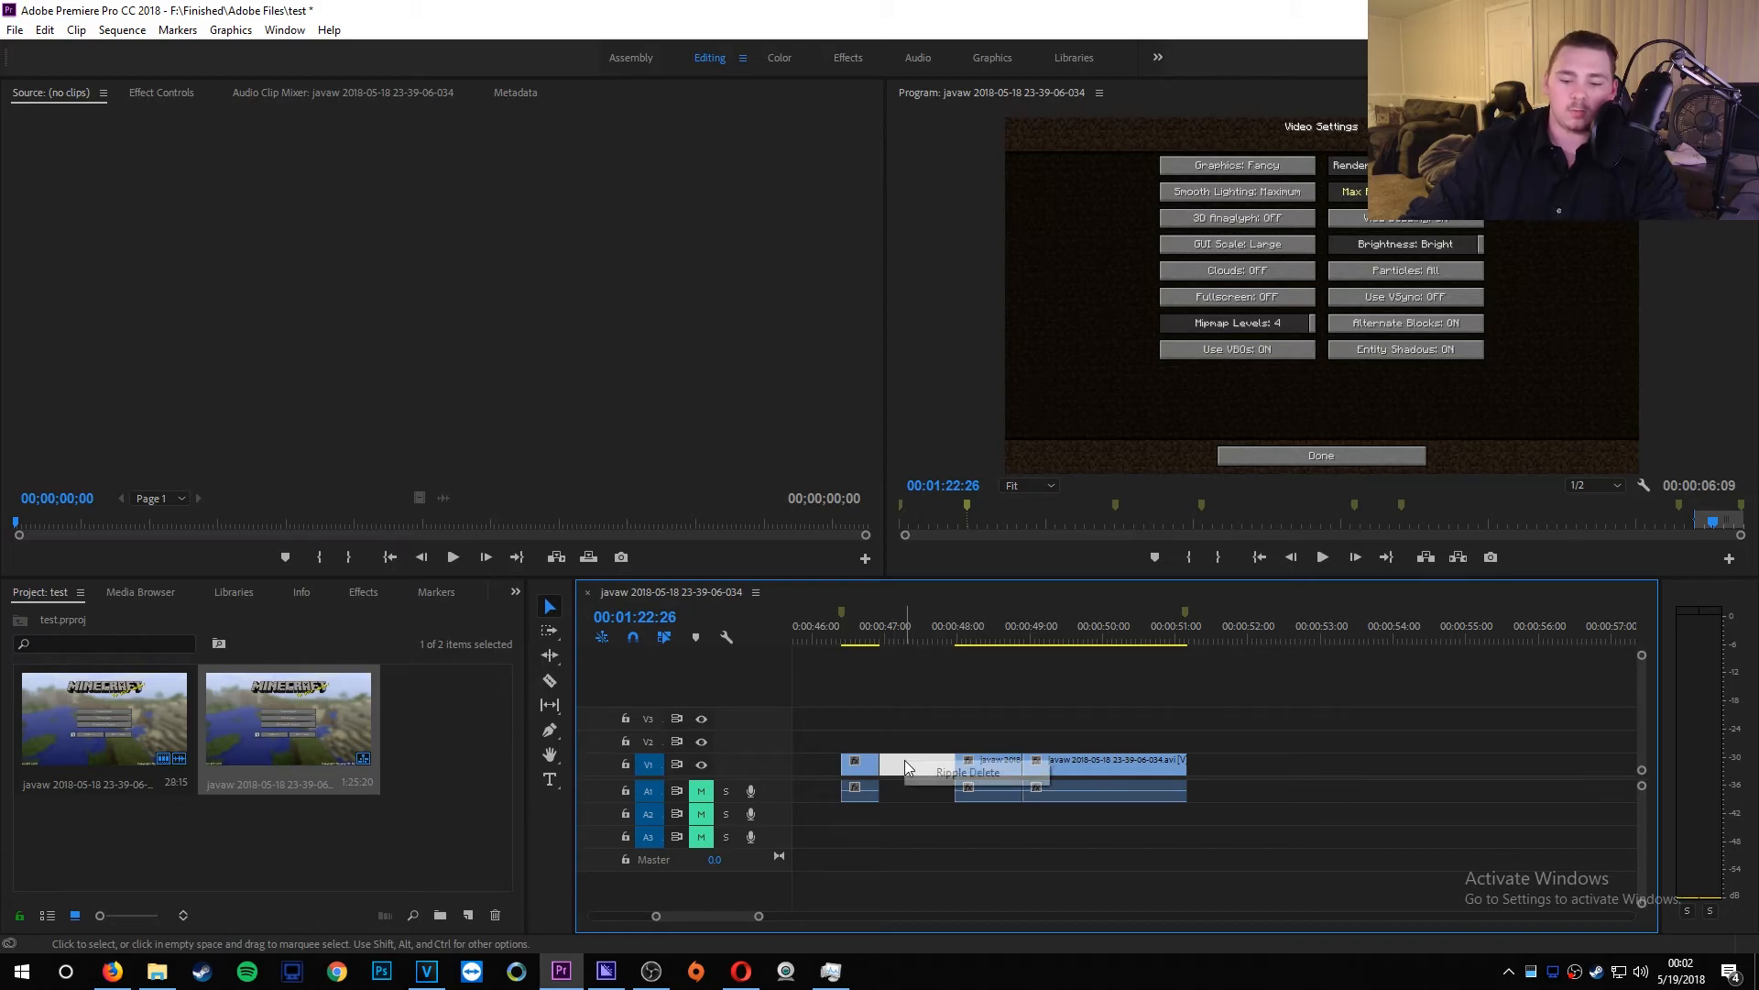
click(964, 772)
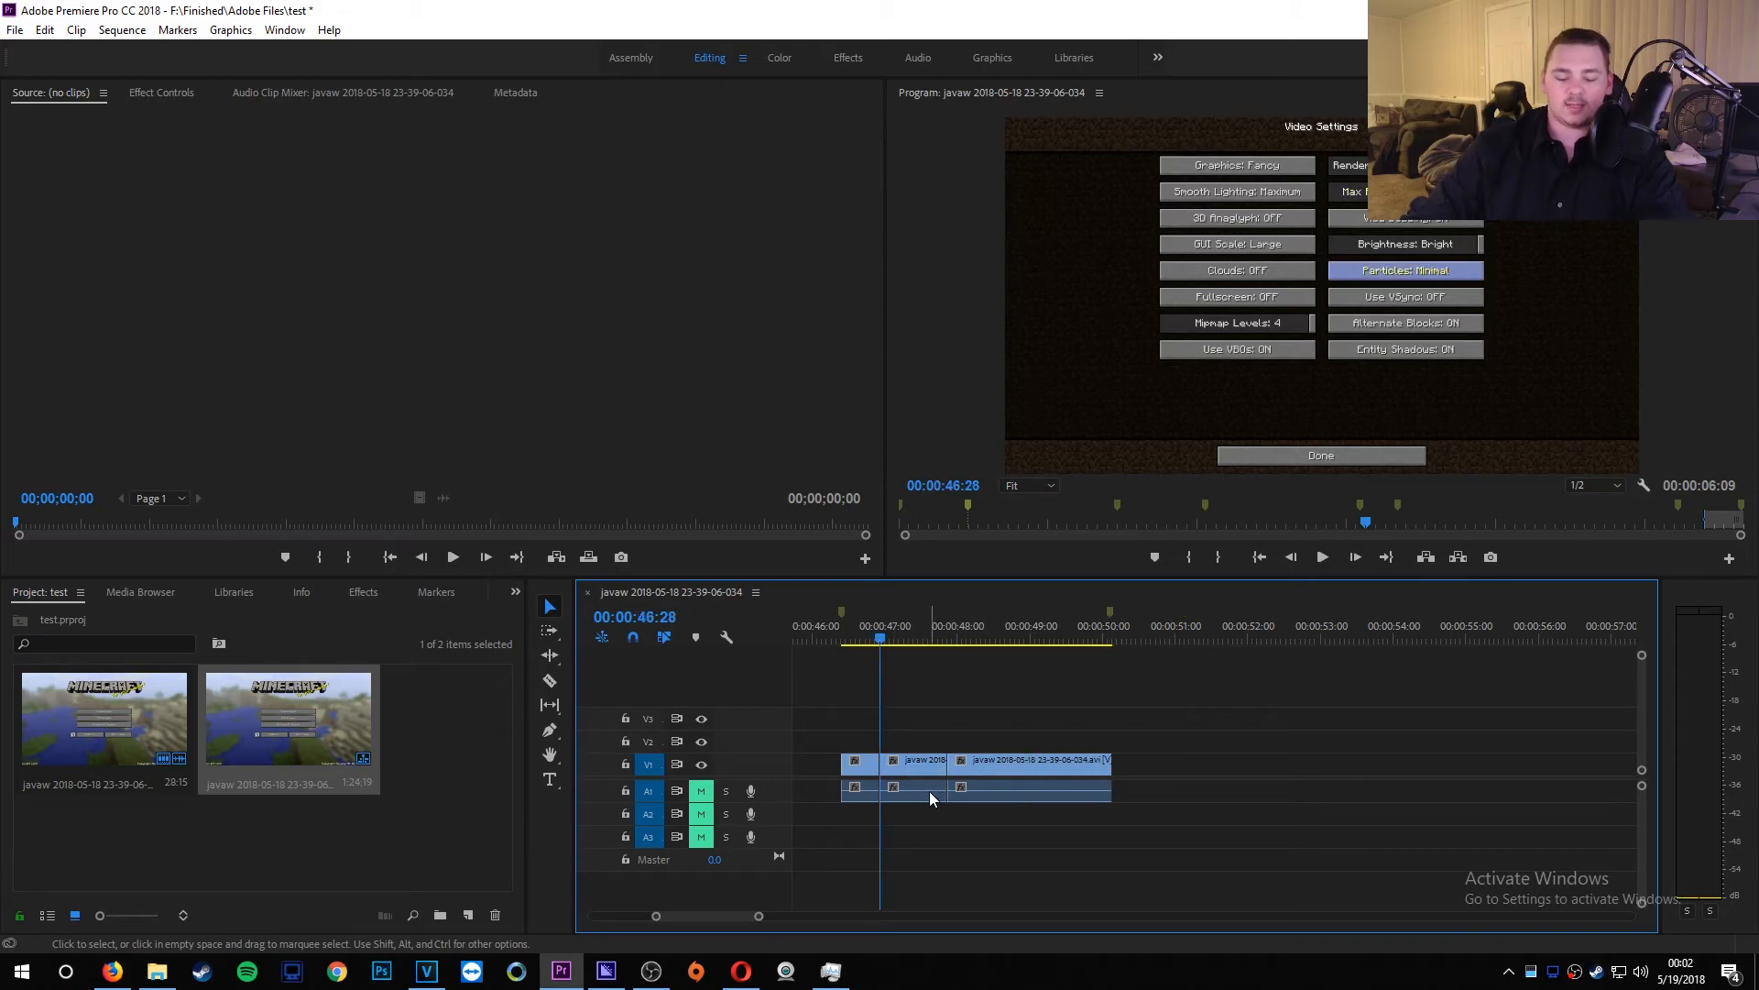
key(ctrl+z)
key(ctrl+z)
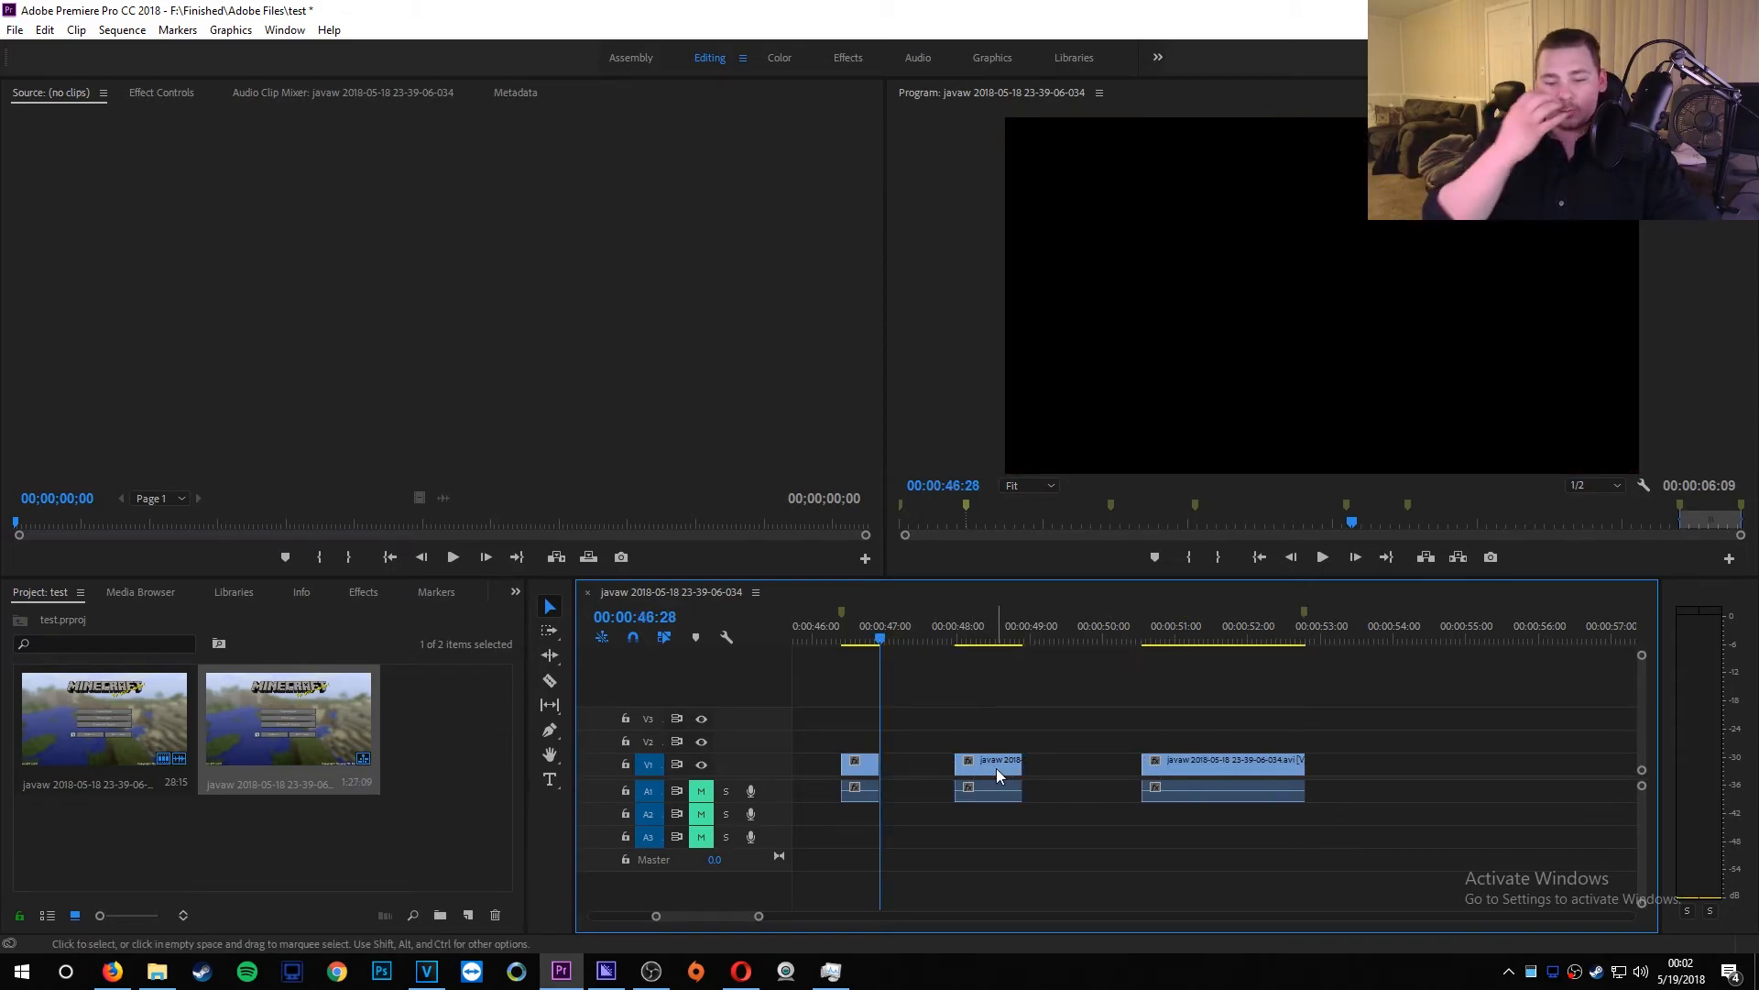
Step: Create an adjustment layer and place it on V2 above the three pieces, extended to the end of the last piece
right_click(438, 733)
mouse_move(545, 810)
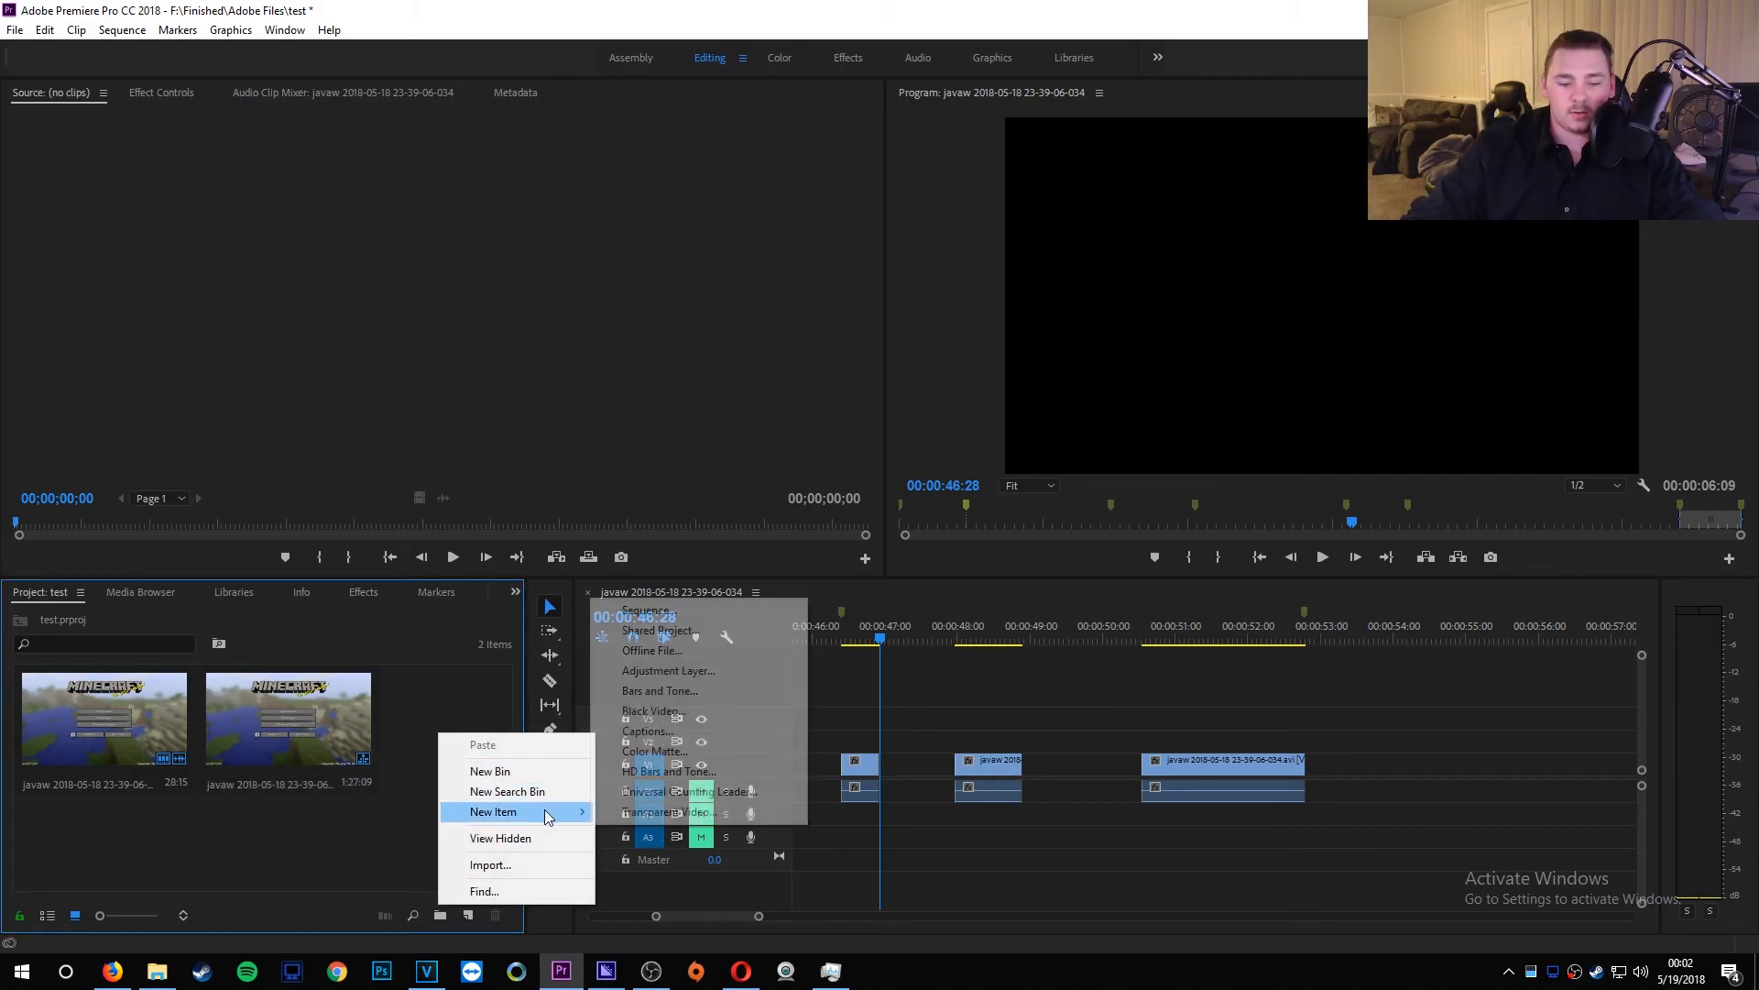
click(742, 671)
click(937, 553)
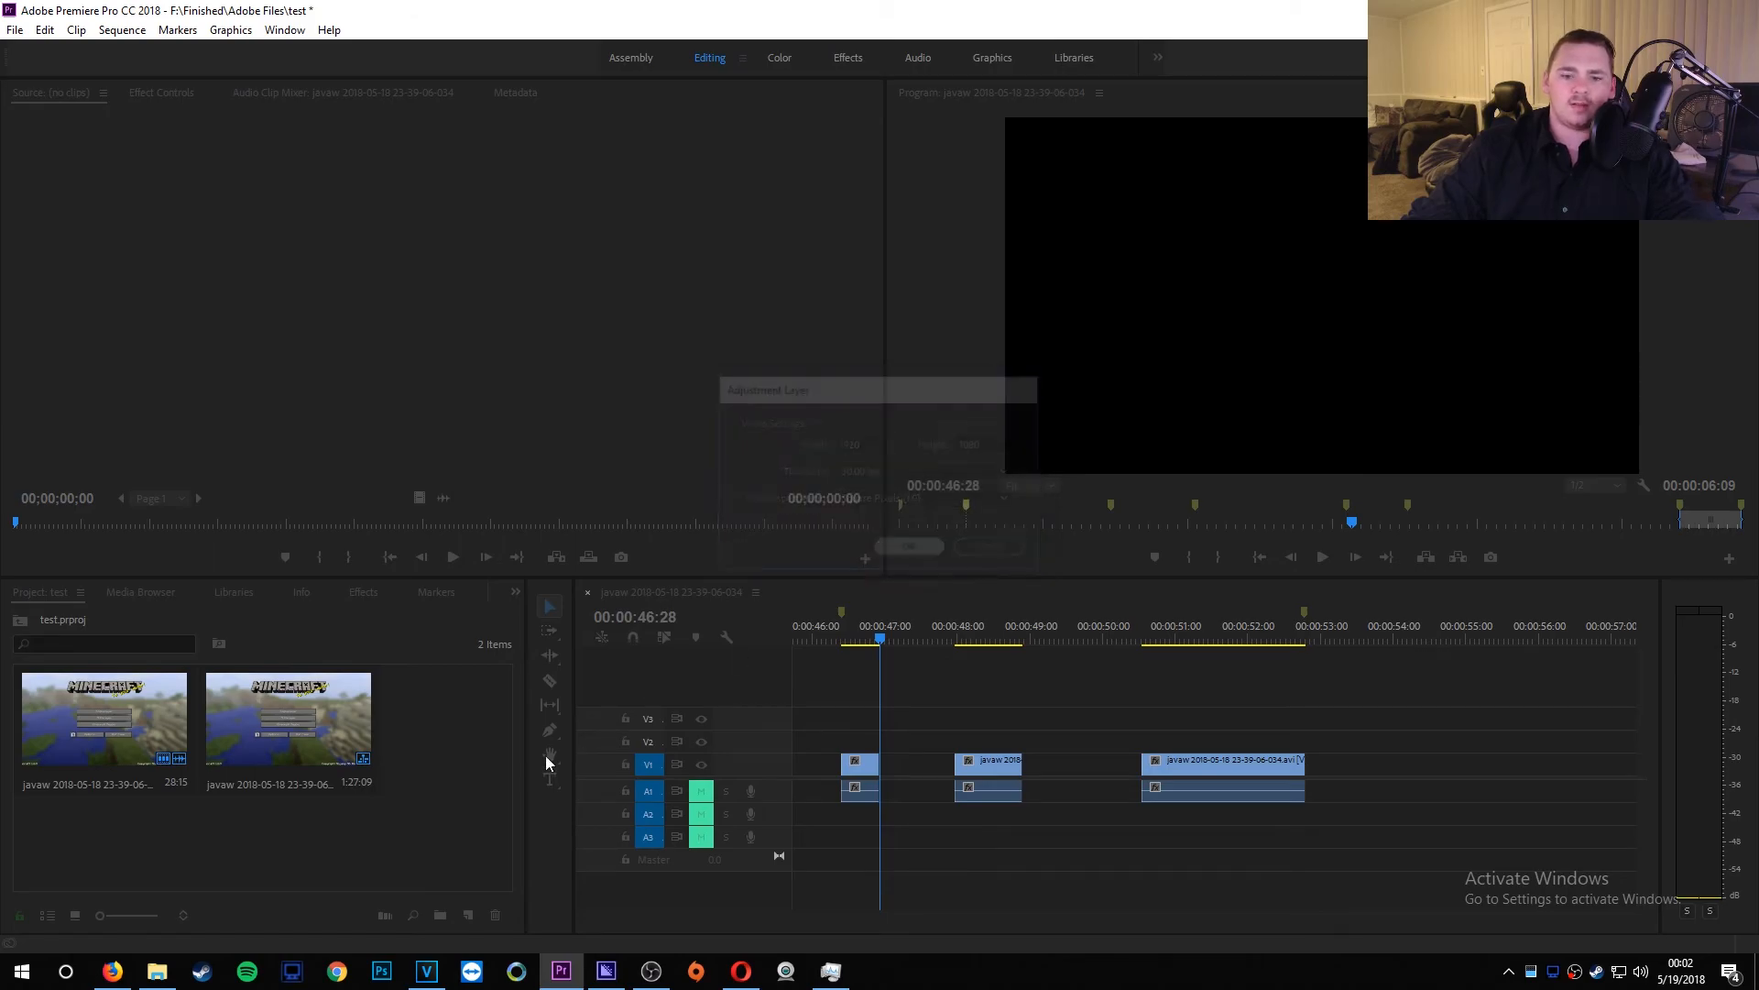
drag(394, 747, 844, 740)
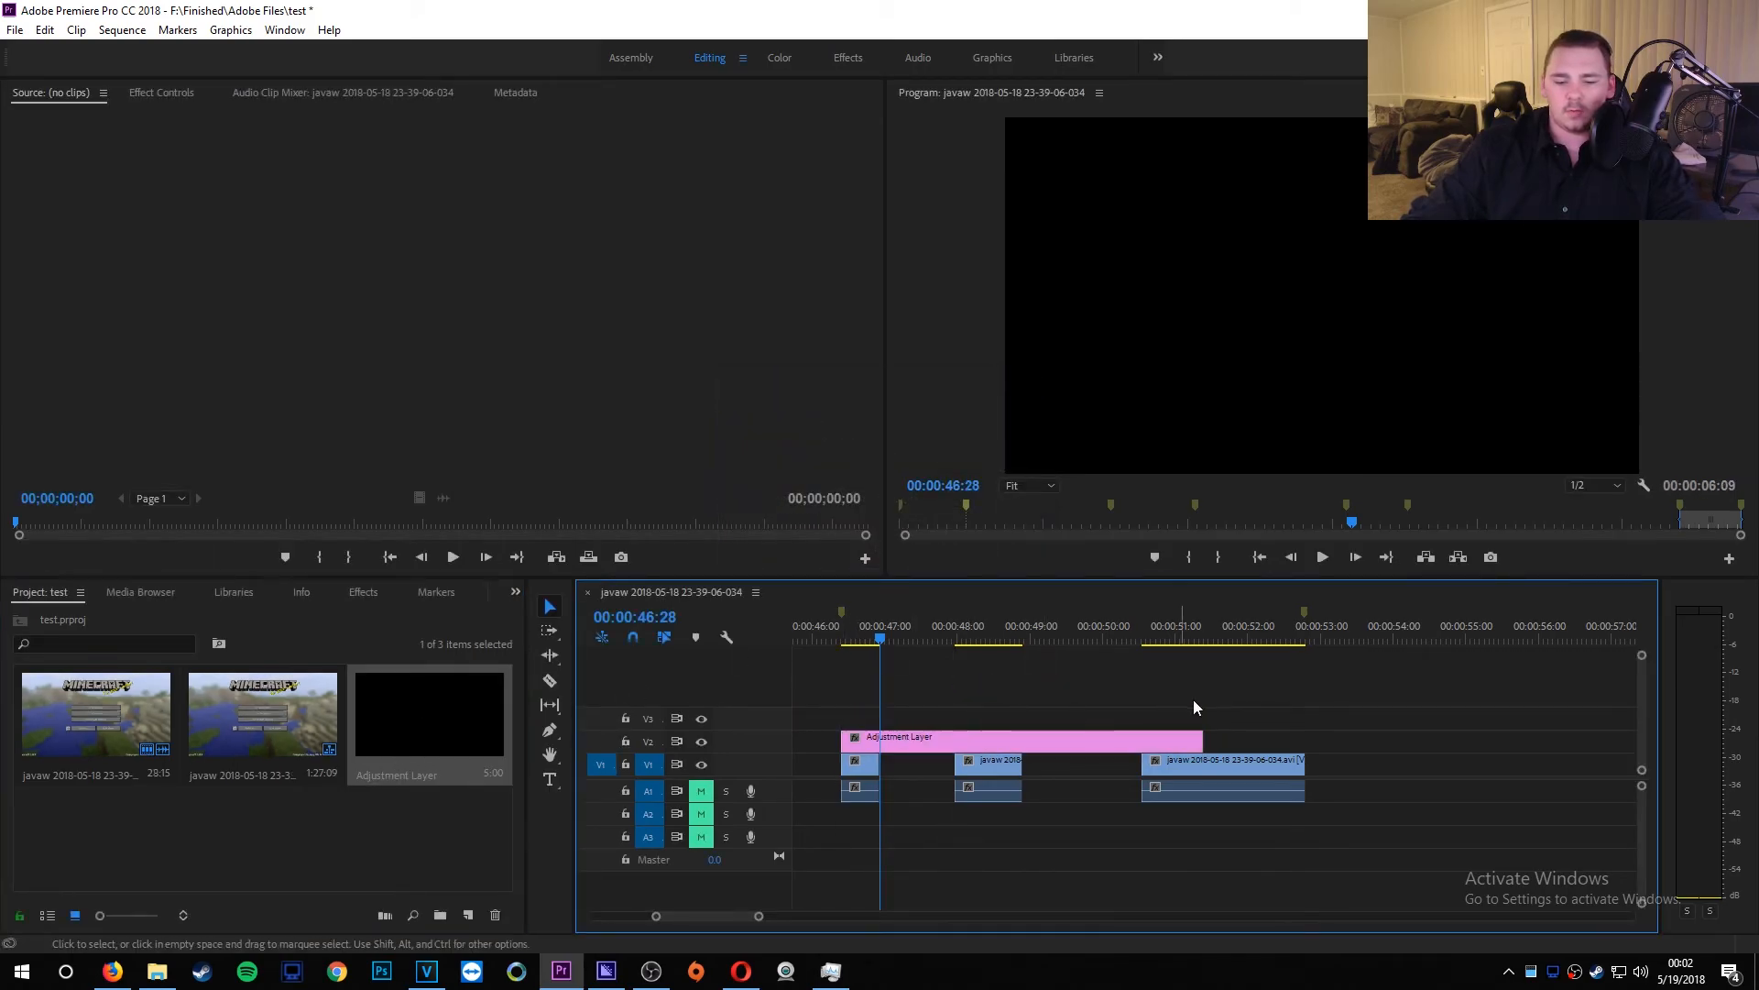
drag(1206, 738, 1305, 738)
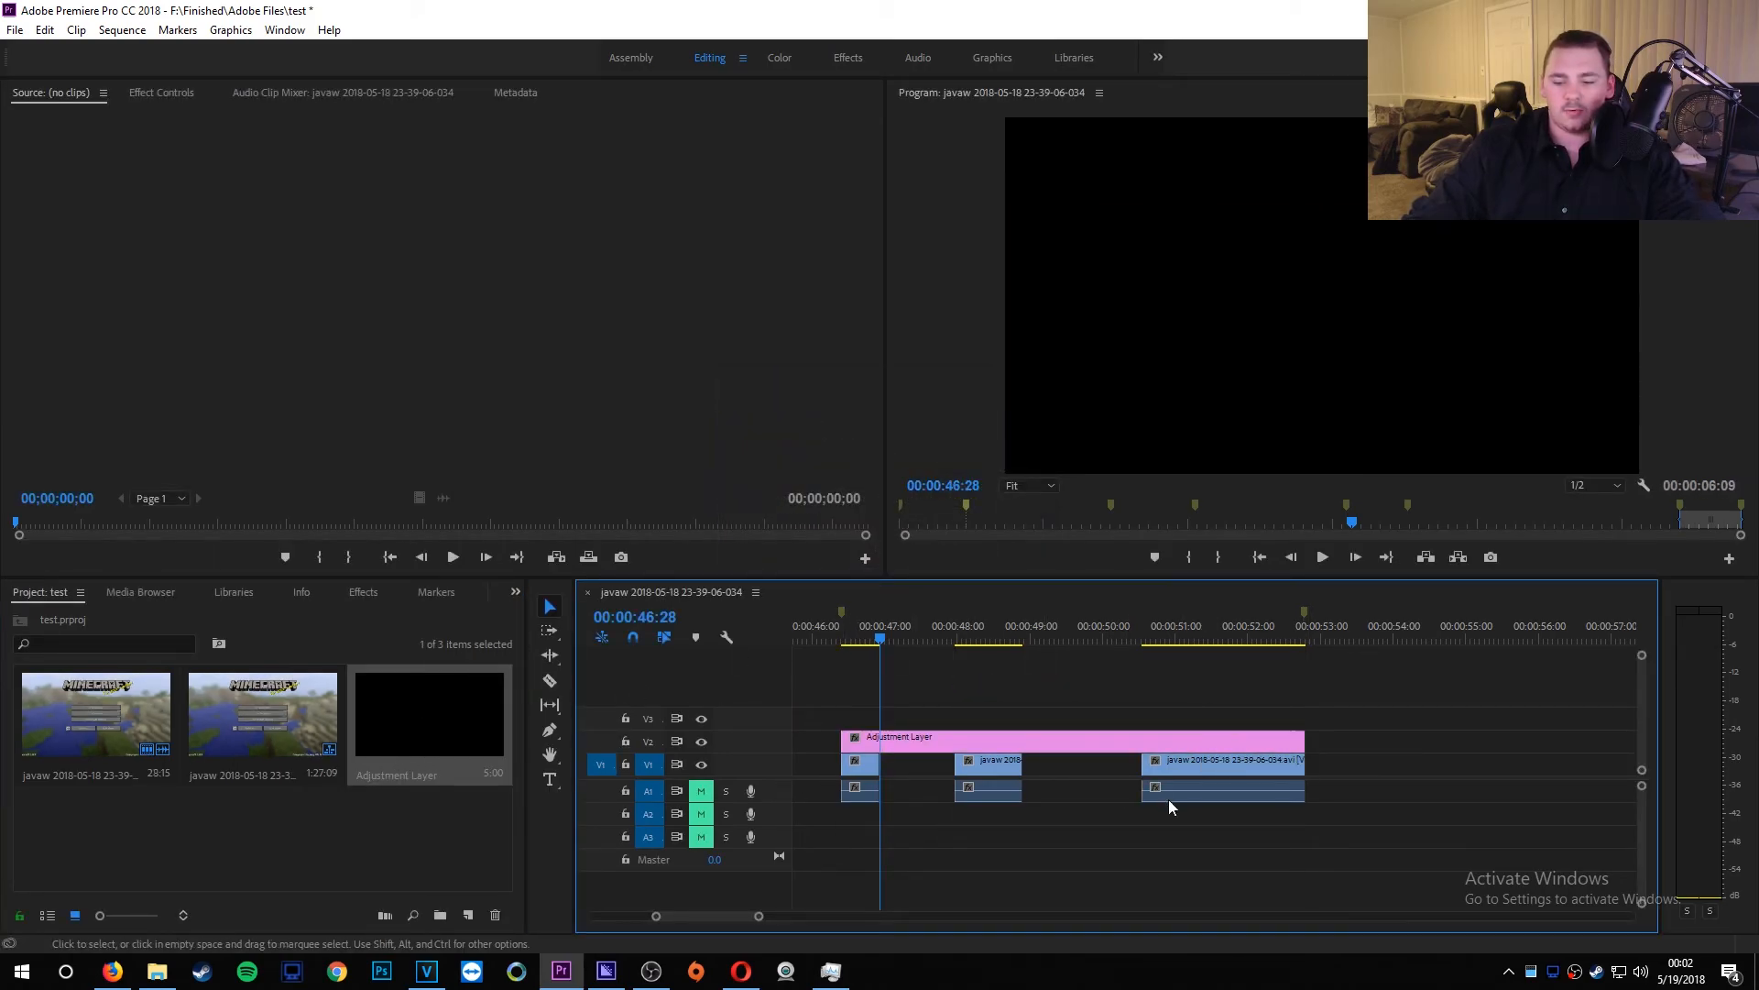
Step: Cut the adjustment layer down to the two gaps using the clip pieces, and ripple delete the remaining layer parts to close the gaps
drag(1087, 808, 839, 761)
mouse_move(1214, 766)
mouse_down()
mouse_move(1212, 742)
mouse_move(1225, 770)
mouse_up()
click(1311, 737)
click(1076, 735)
drag(1076, 735, 886, 728)
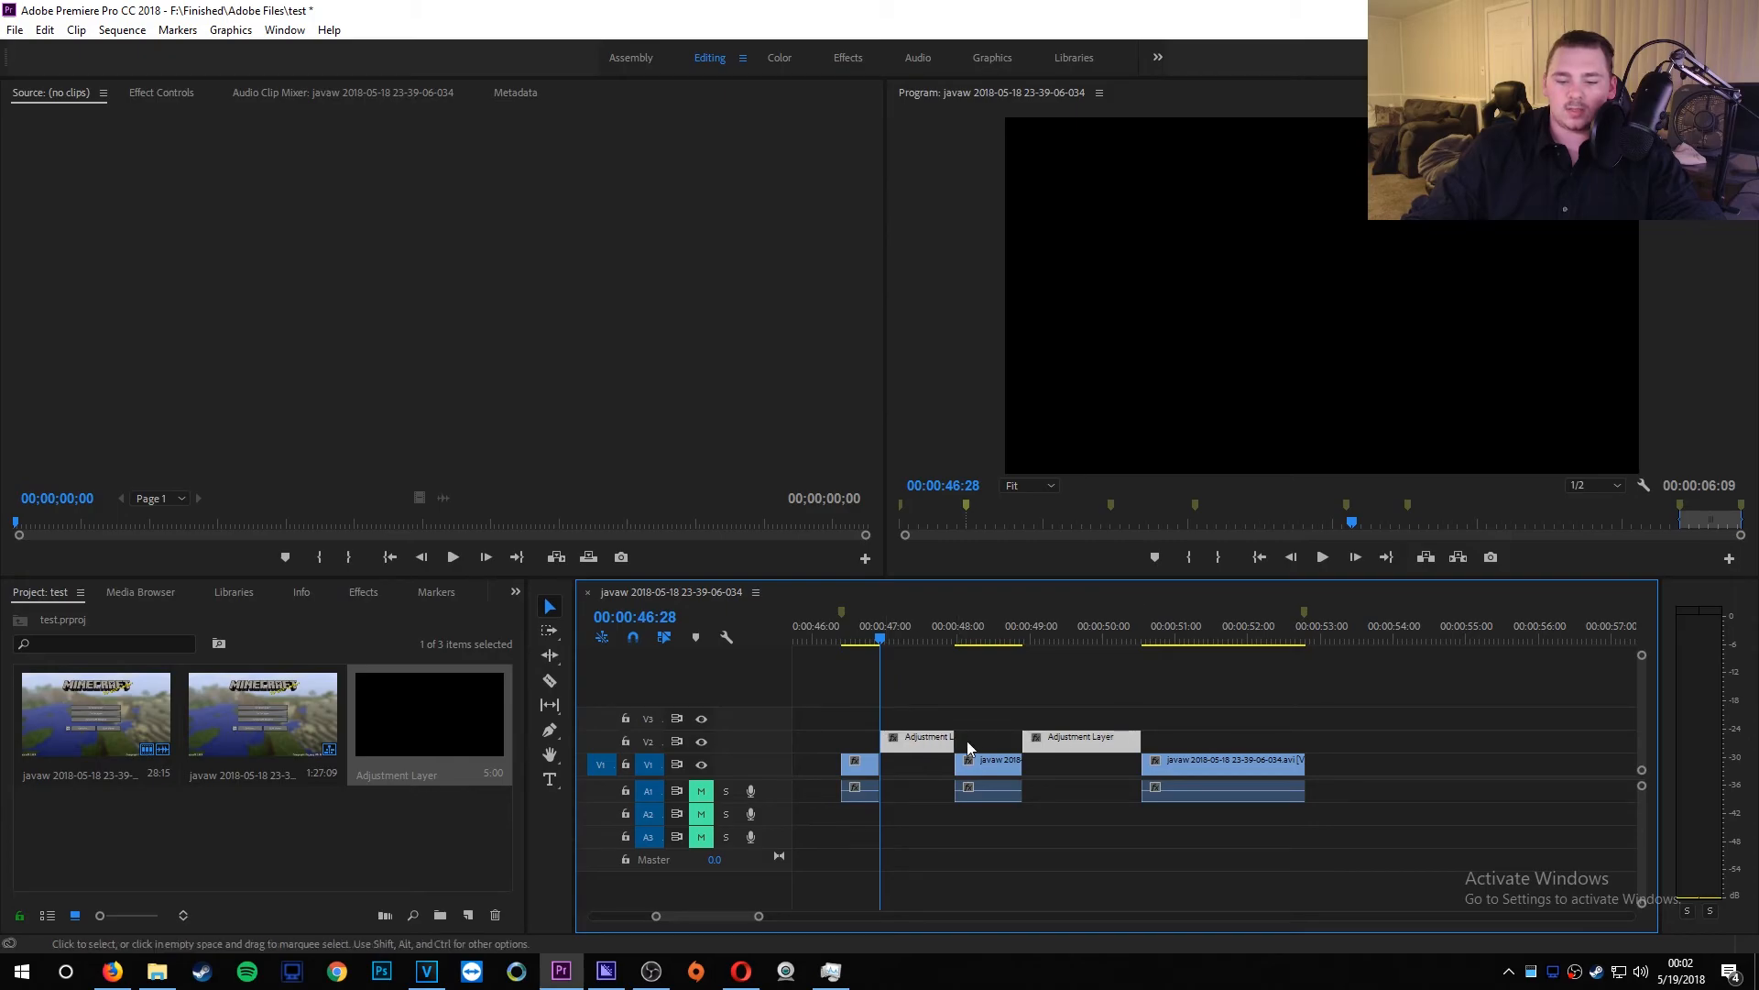
right_click(1093, 743)
click(1208, 230)
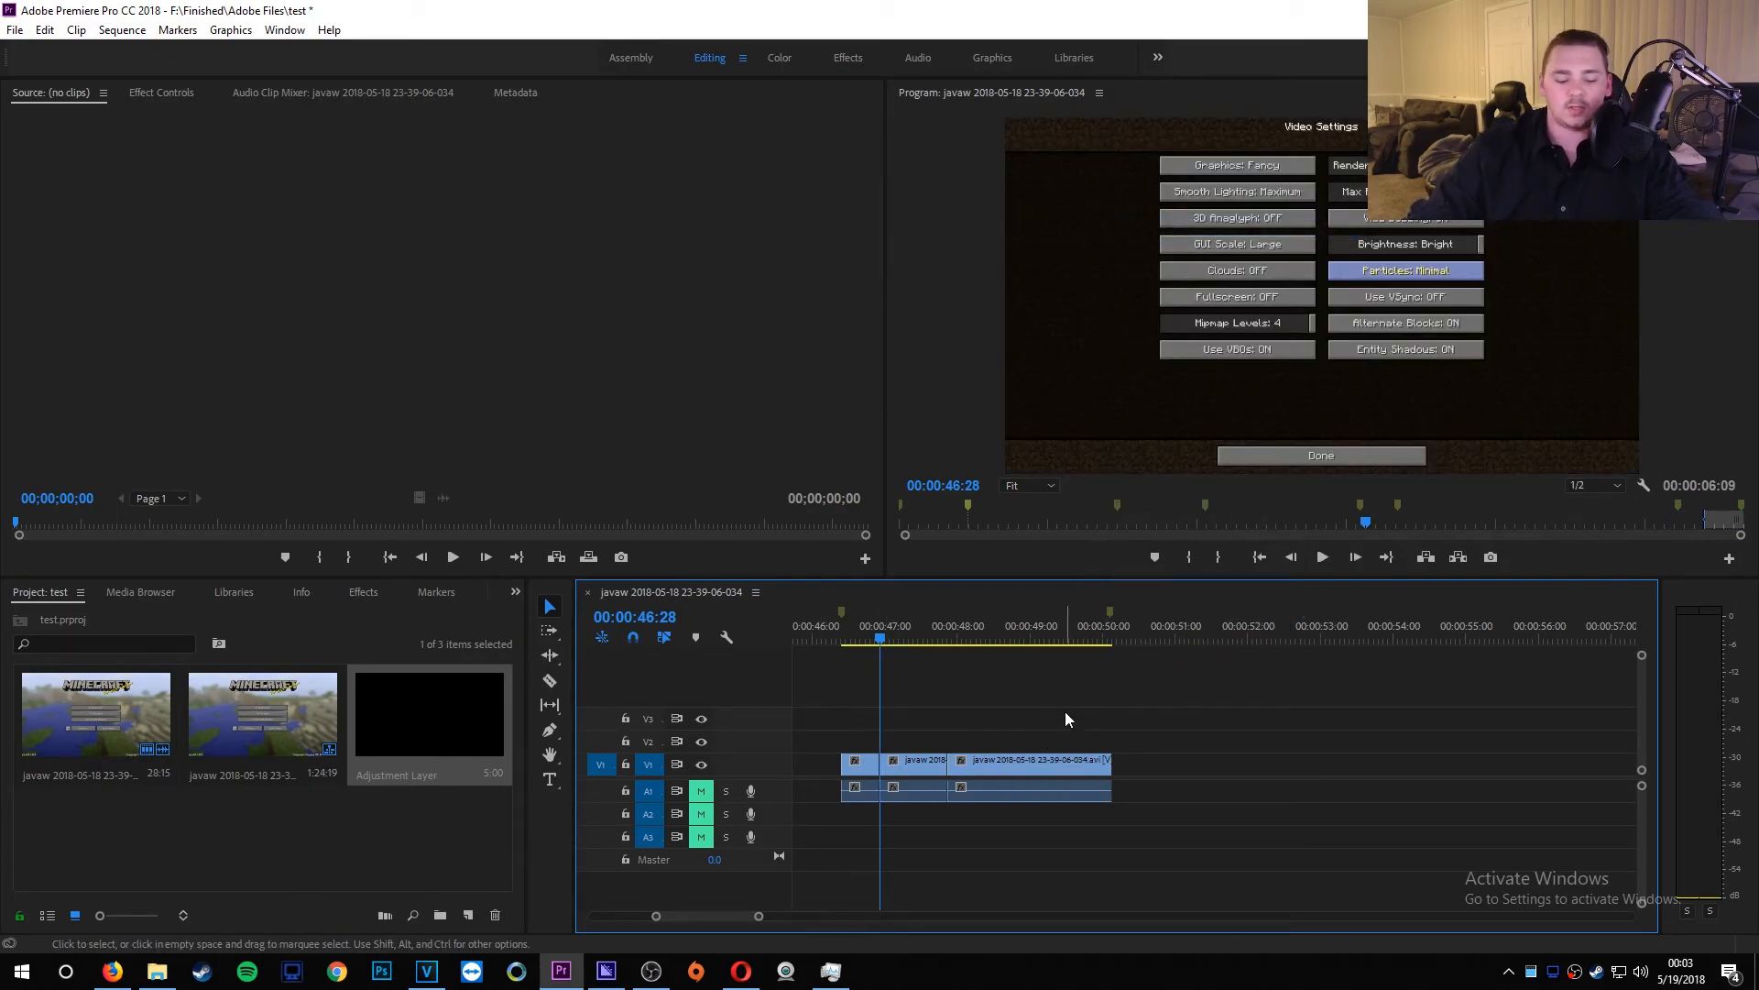
Step: Undo the gap closing, the adjustment layer and the cuts back to the unsplit third clip
key(ctrl+z)
key(ctrl+z)
key(ctrl+z)
key(ctrl+z)
key(ctrl+z)
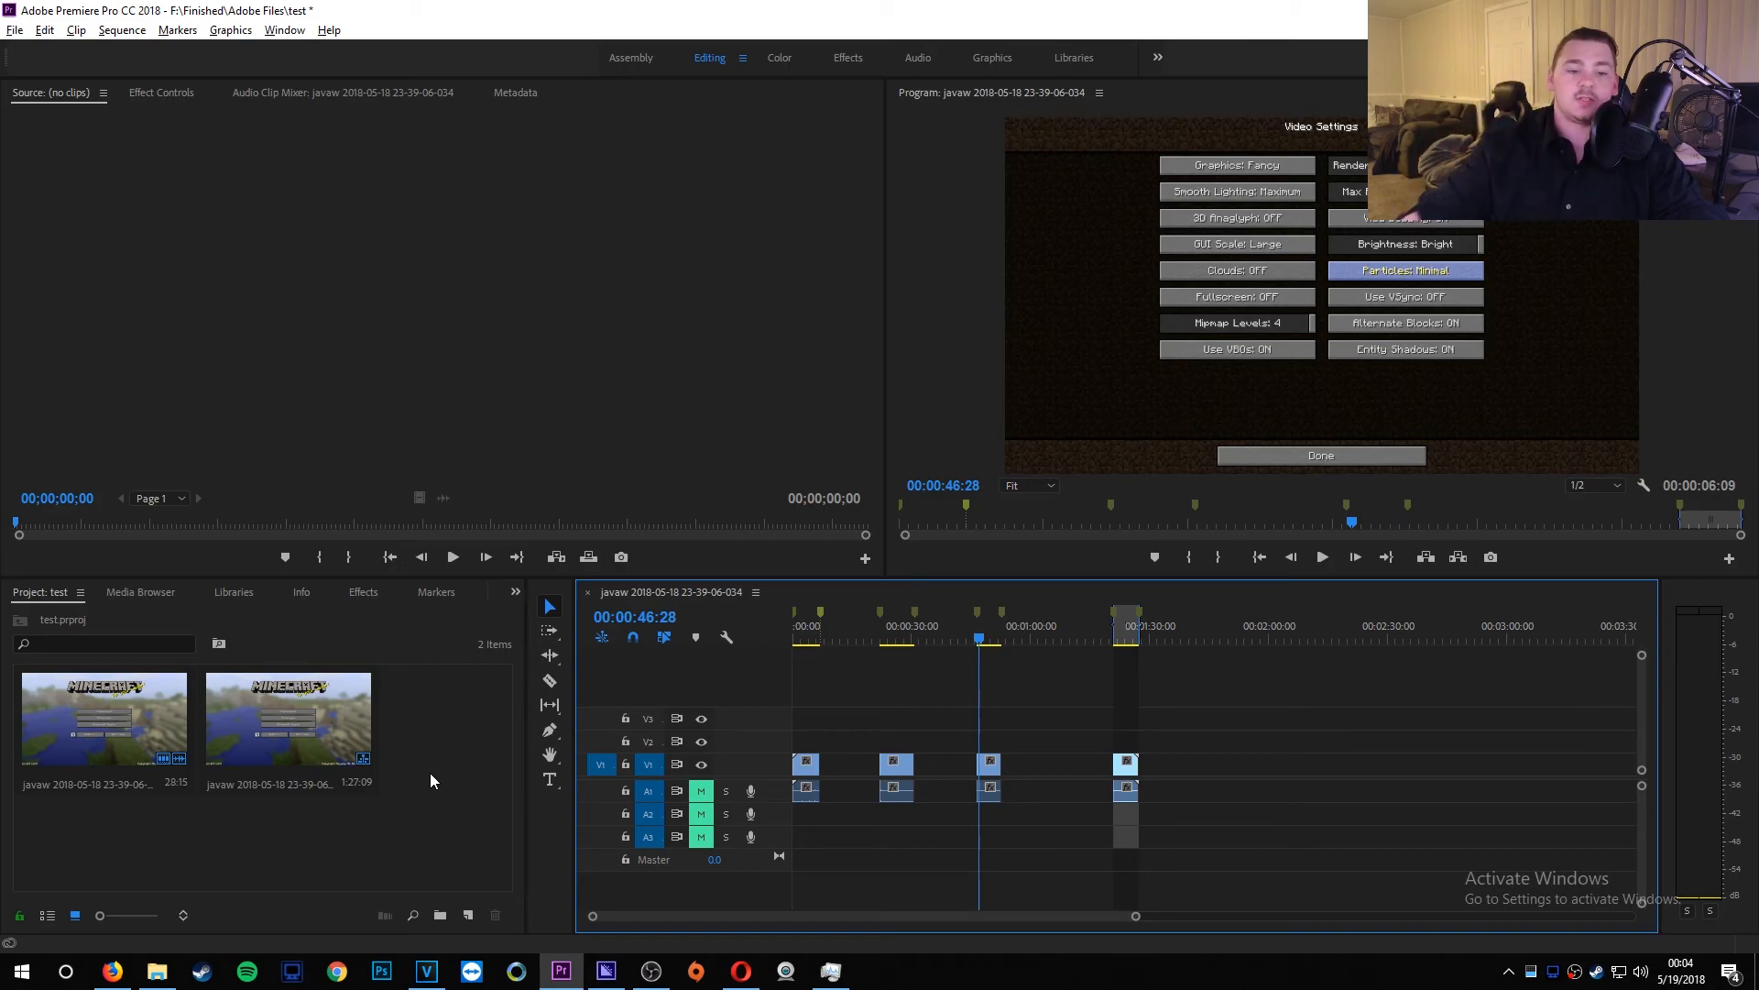
Step: Enable Position and Scale keyframing for the second clip, and try a scale of 294 before resetting it
click(897, 763)
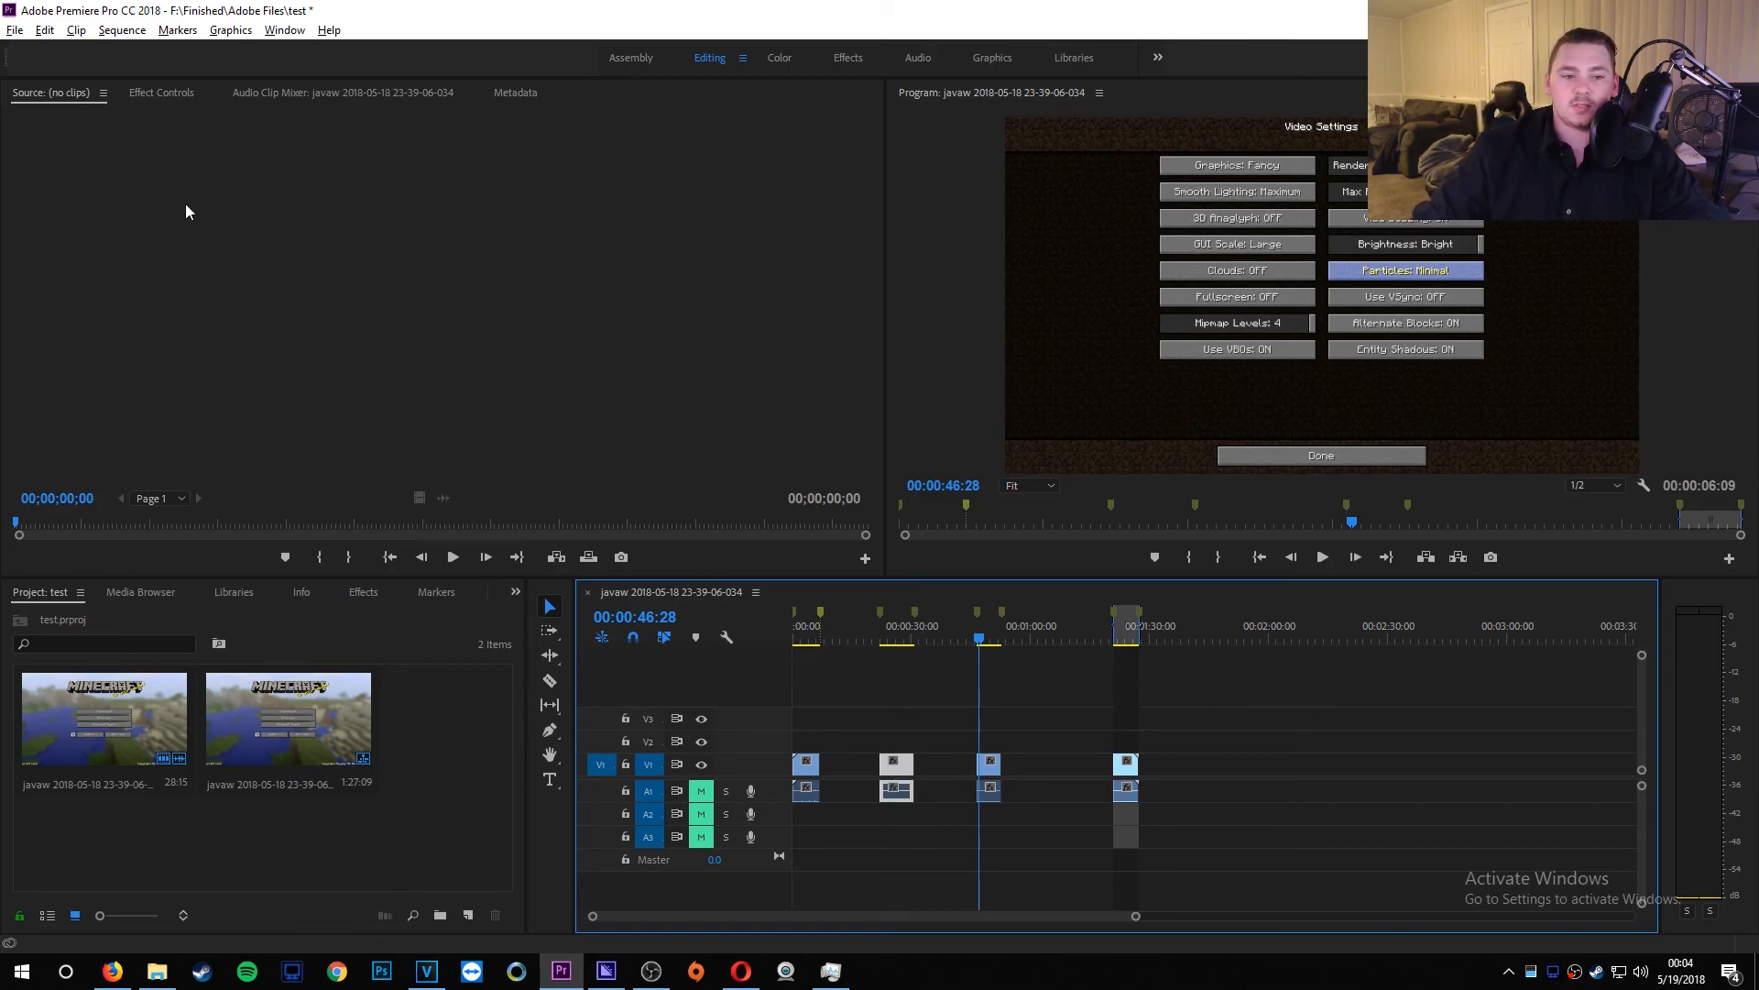
click(161, 92)
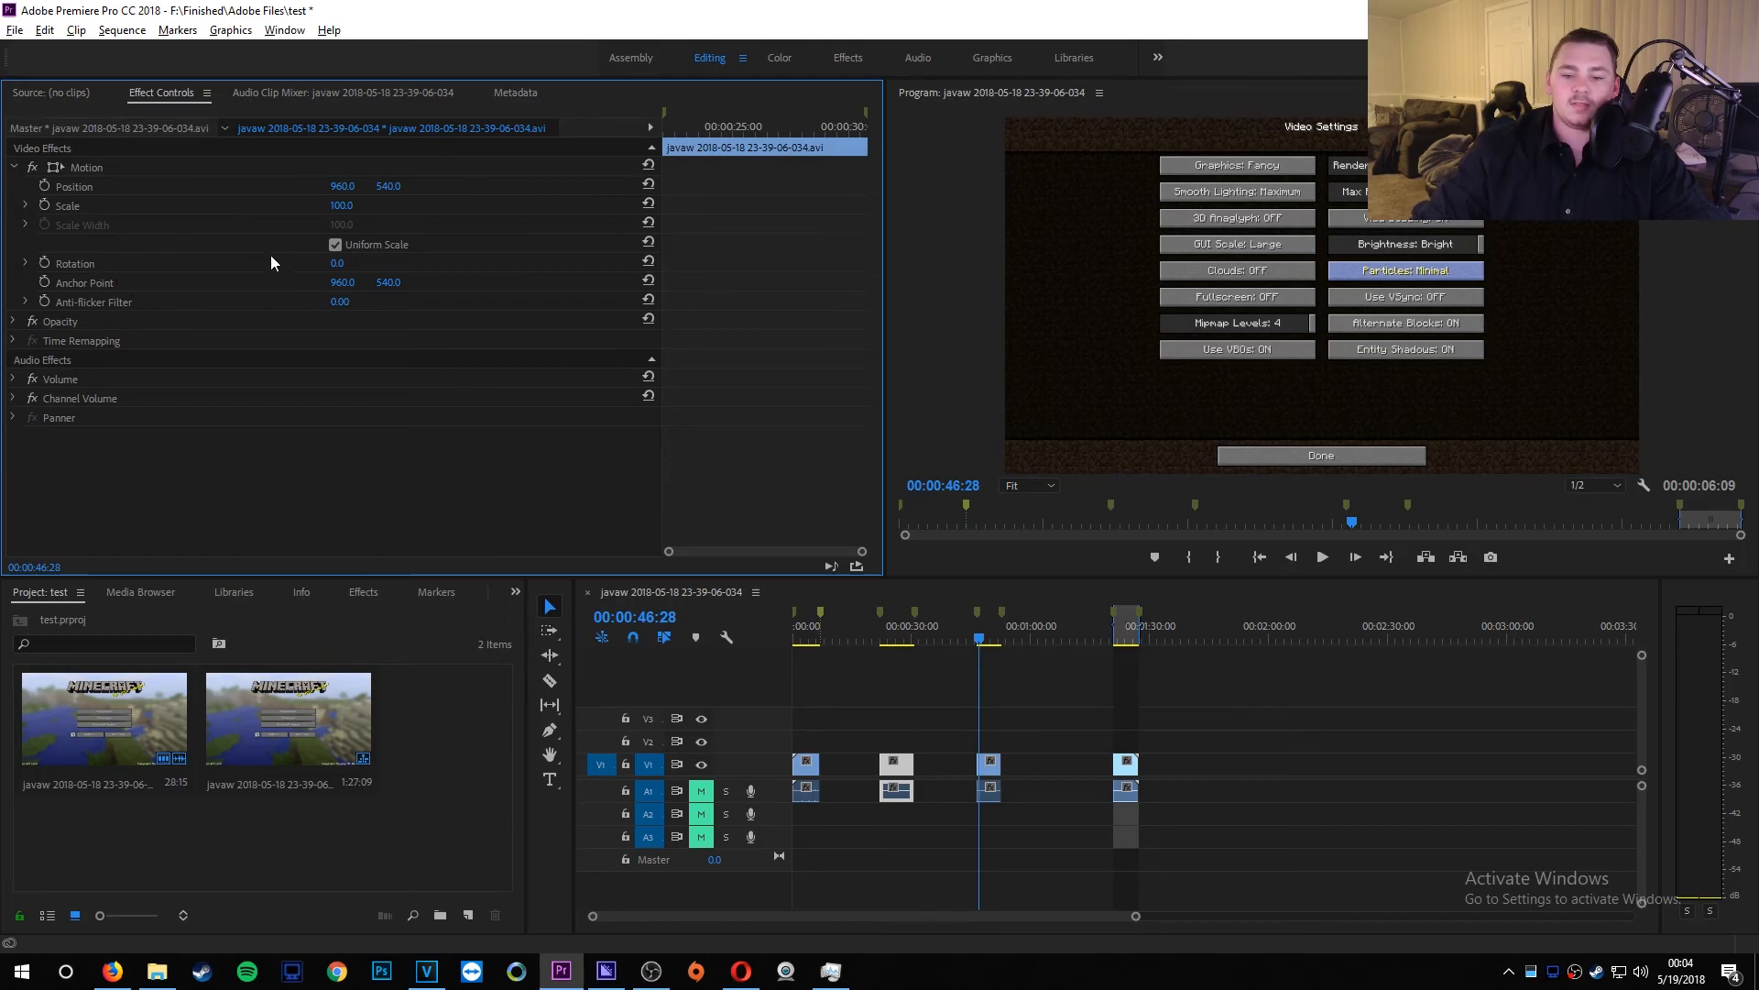
click(44, 186)
click(44, 205)
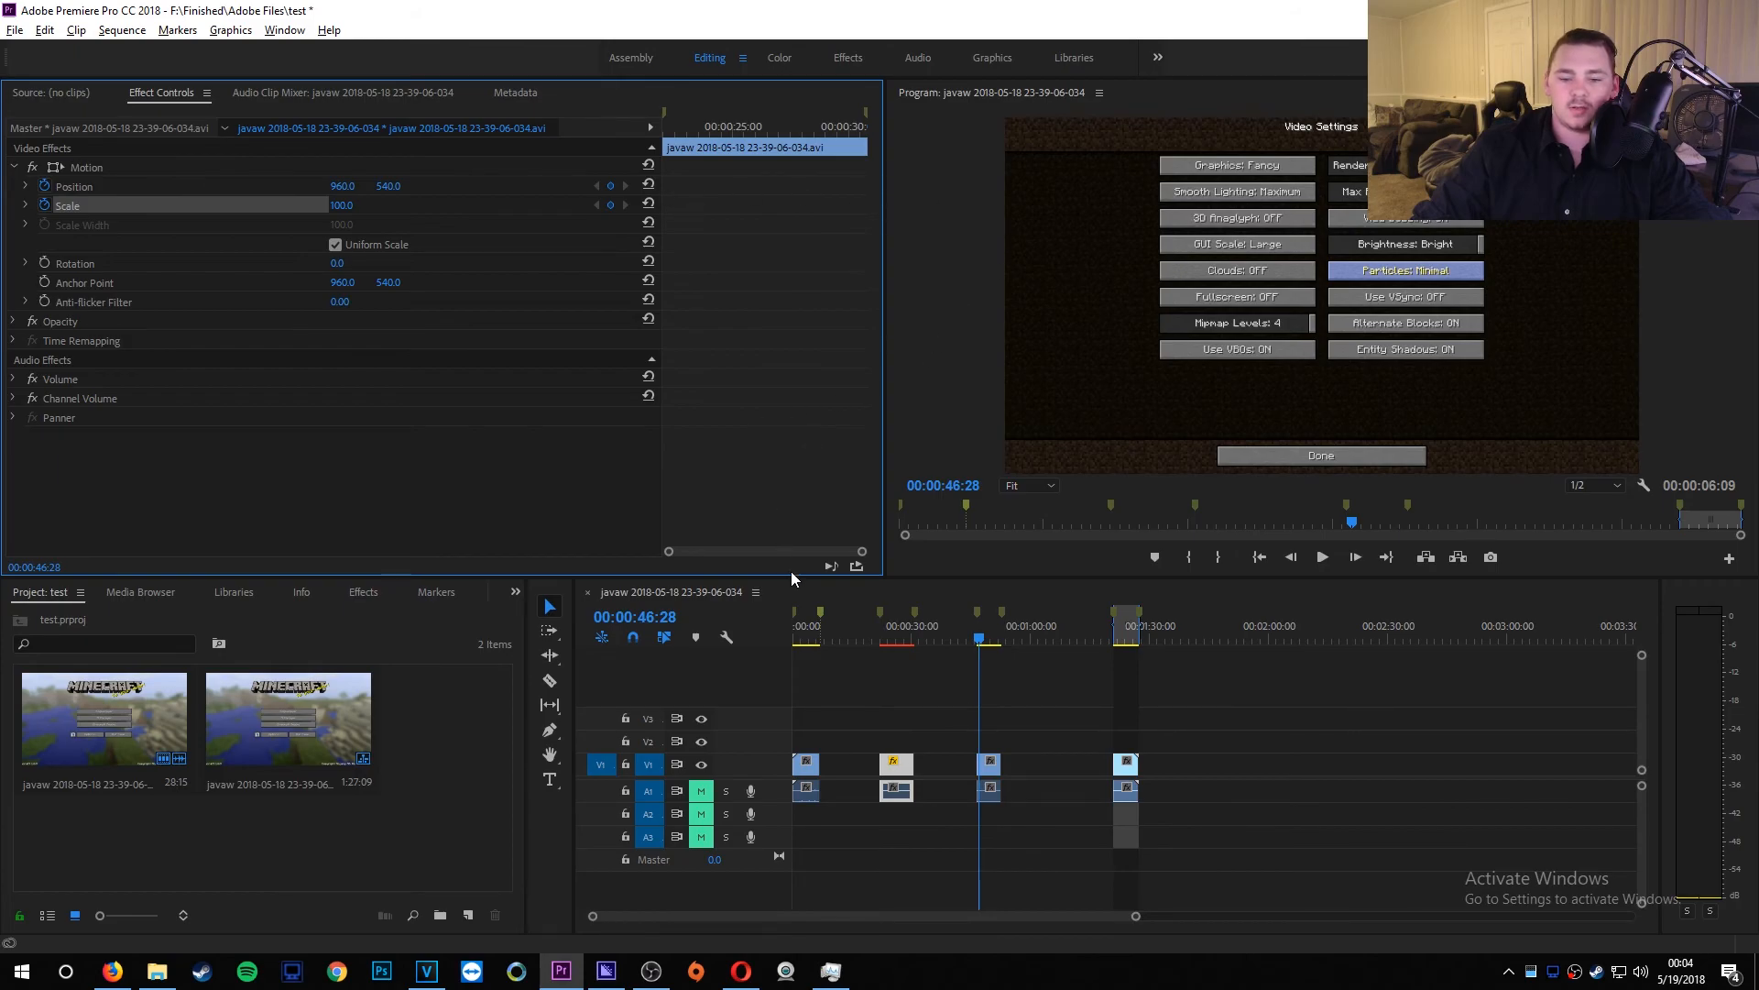
drag(339, 206, 444, 207)
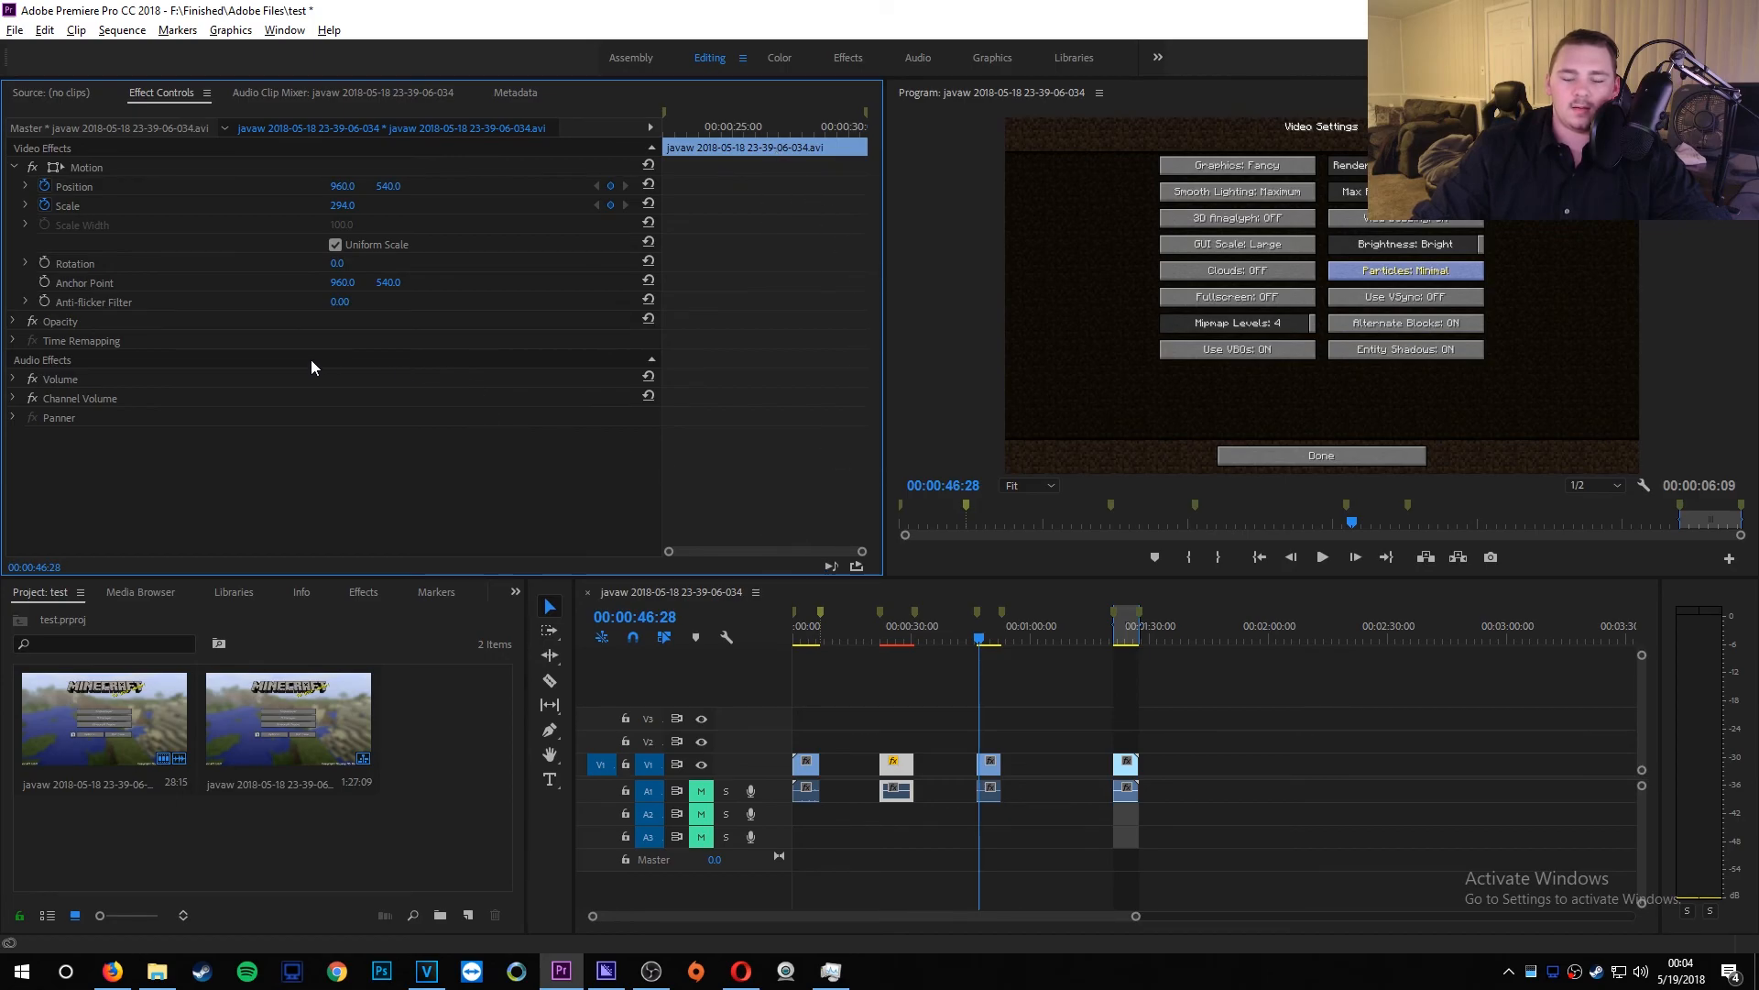
click(648, 204)
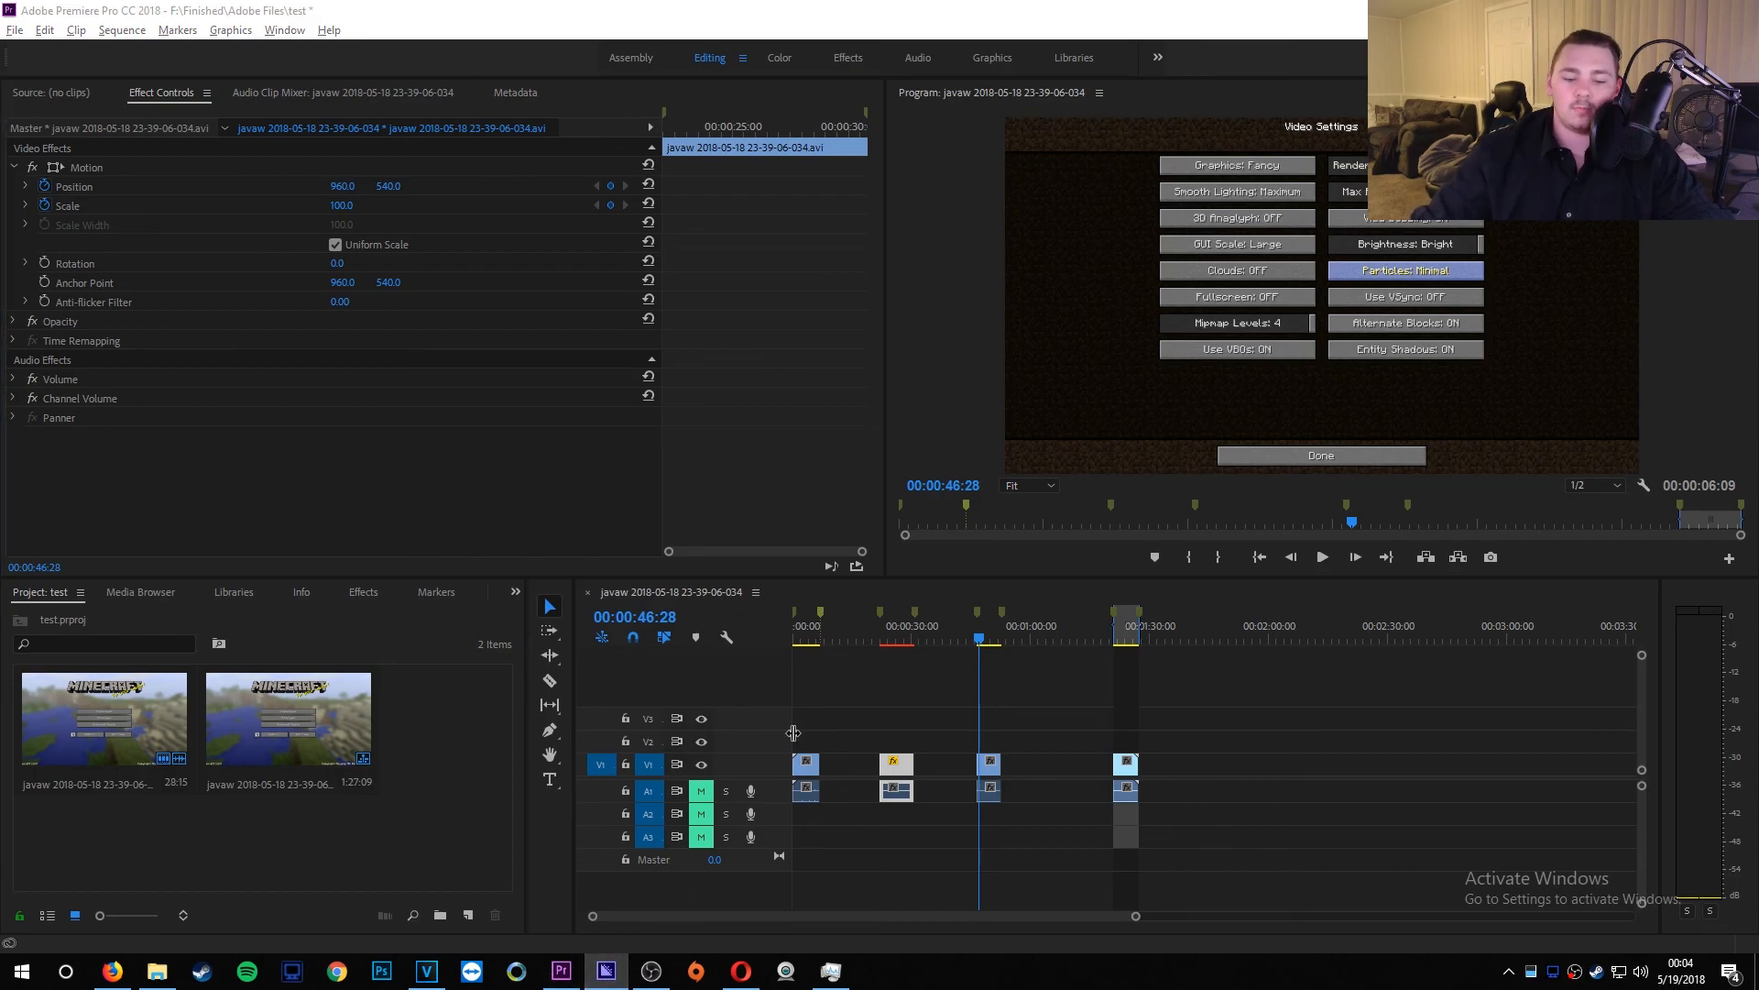
Step: Check the render queue in Media Encoder, and return to Premiere Pro to open the media export settings
click(606, 970)
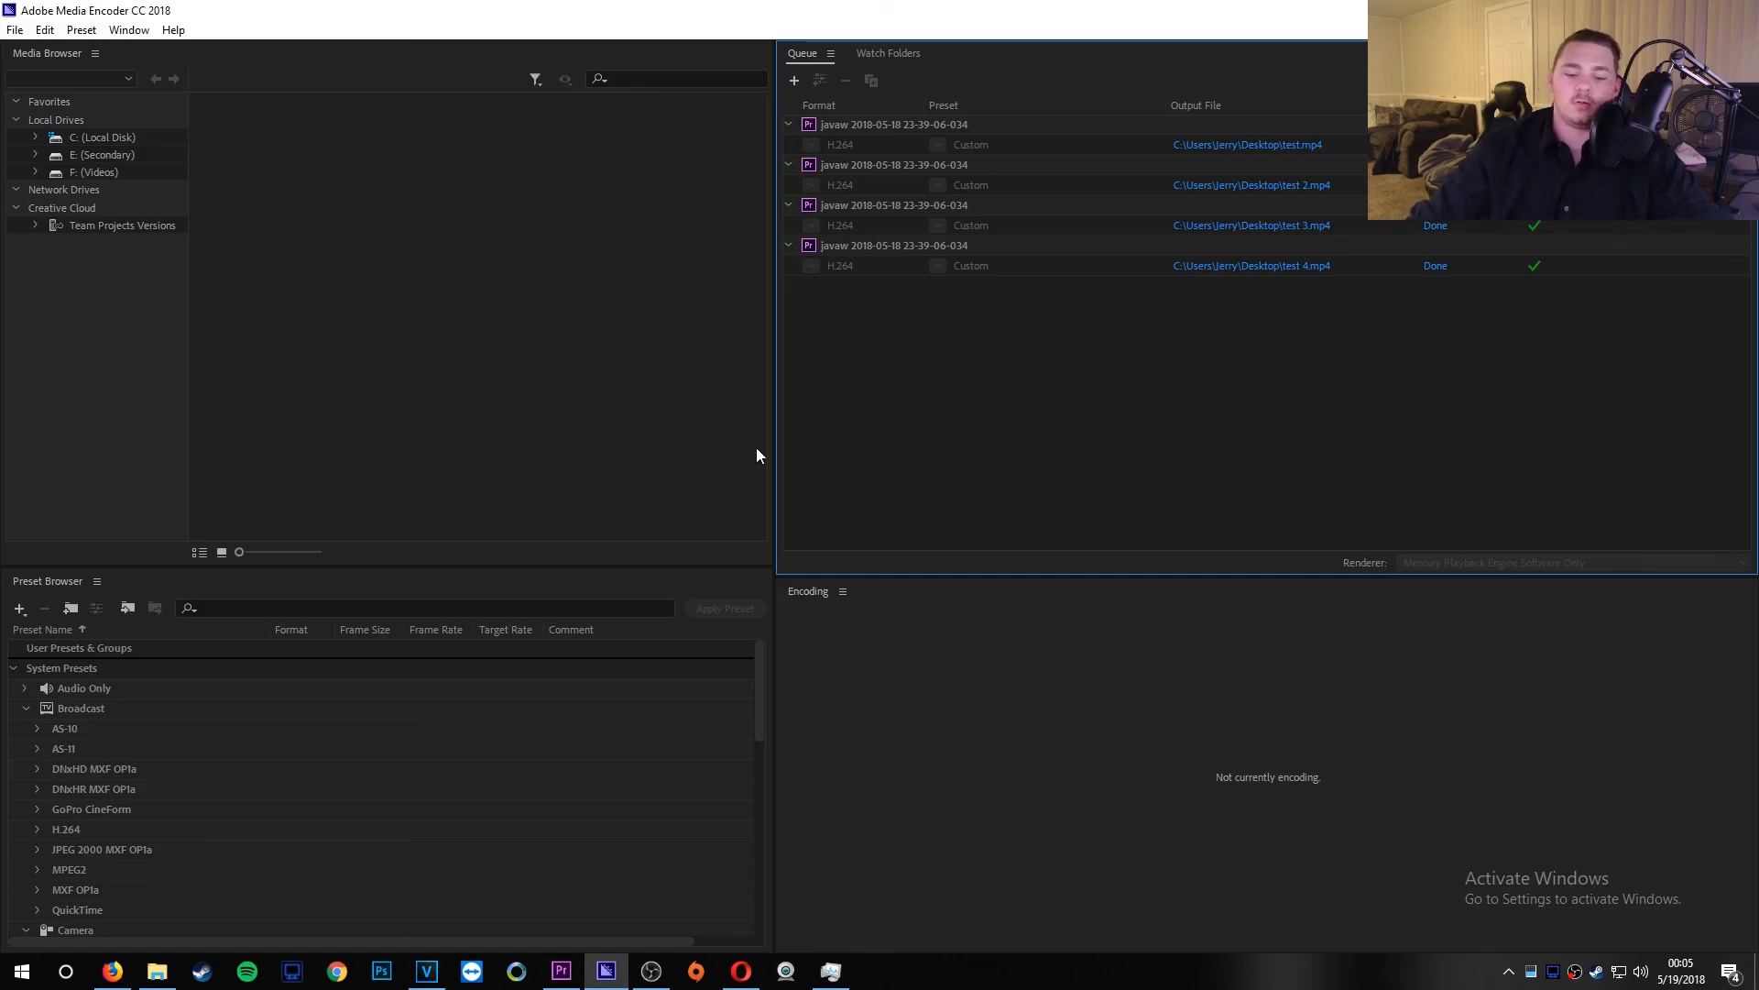
click(560, 970)
click(15, 31)
click(205, 537)
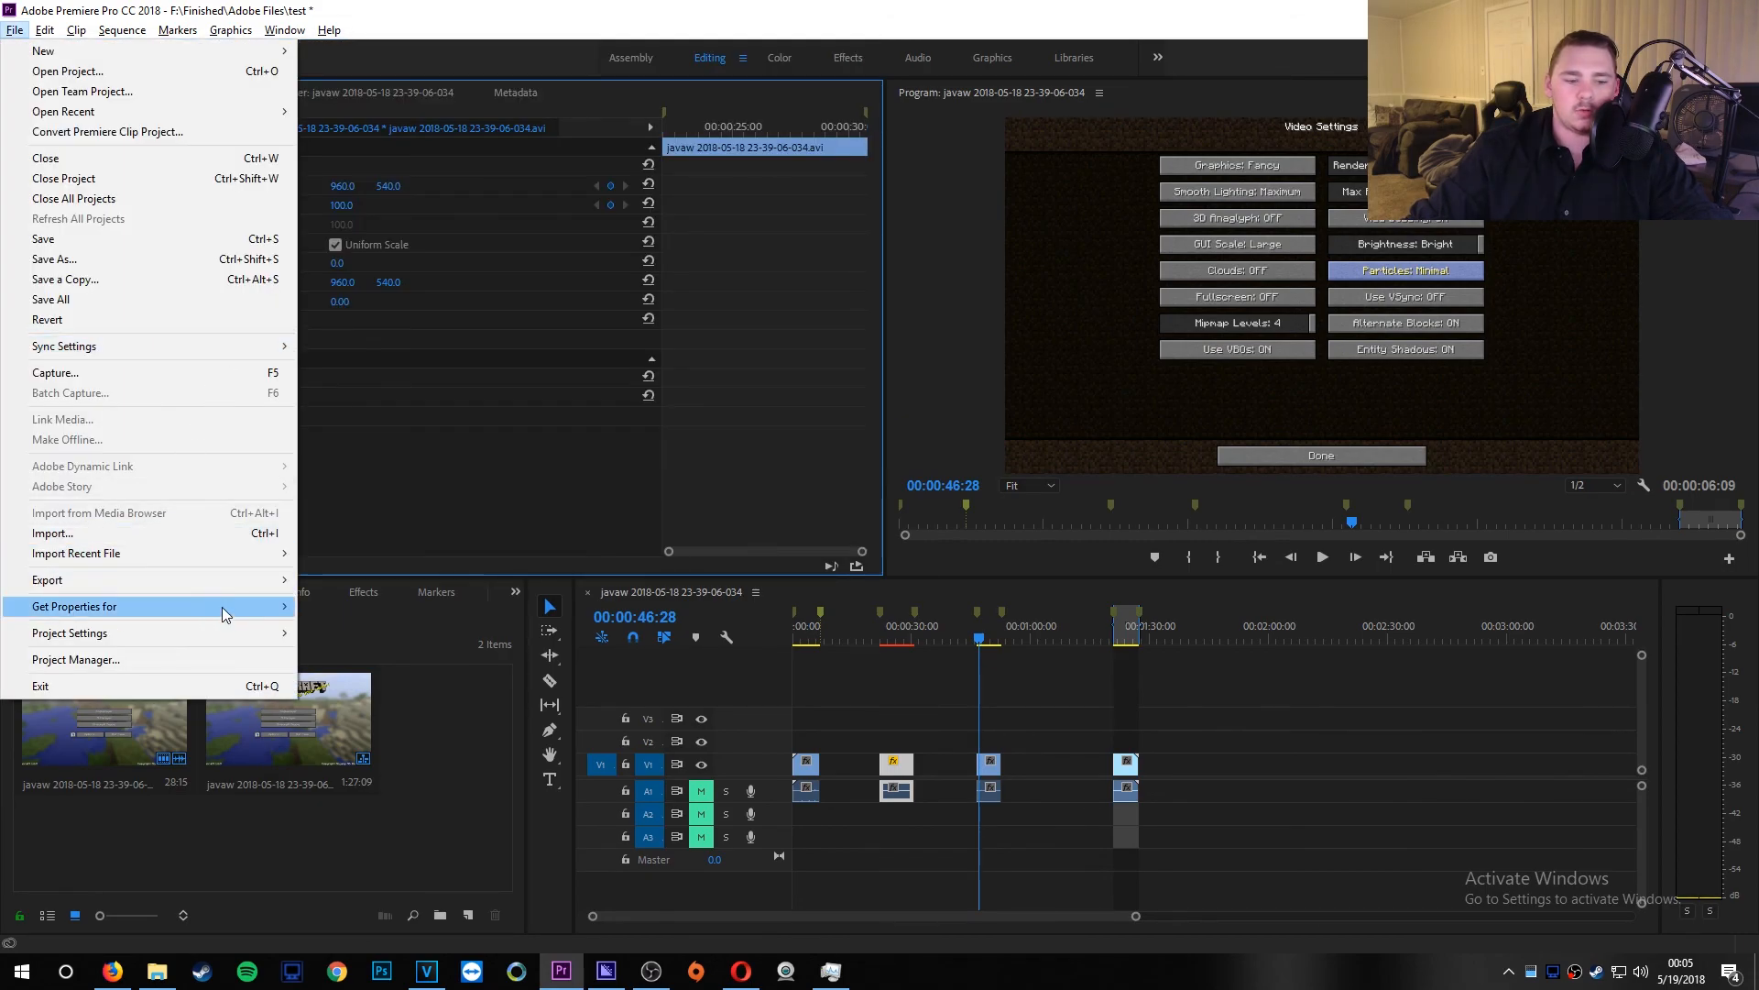
mouse_move(223, 581)
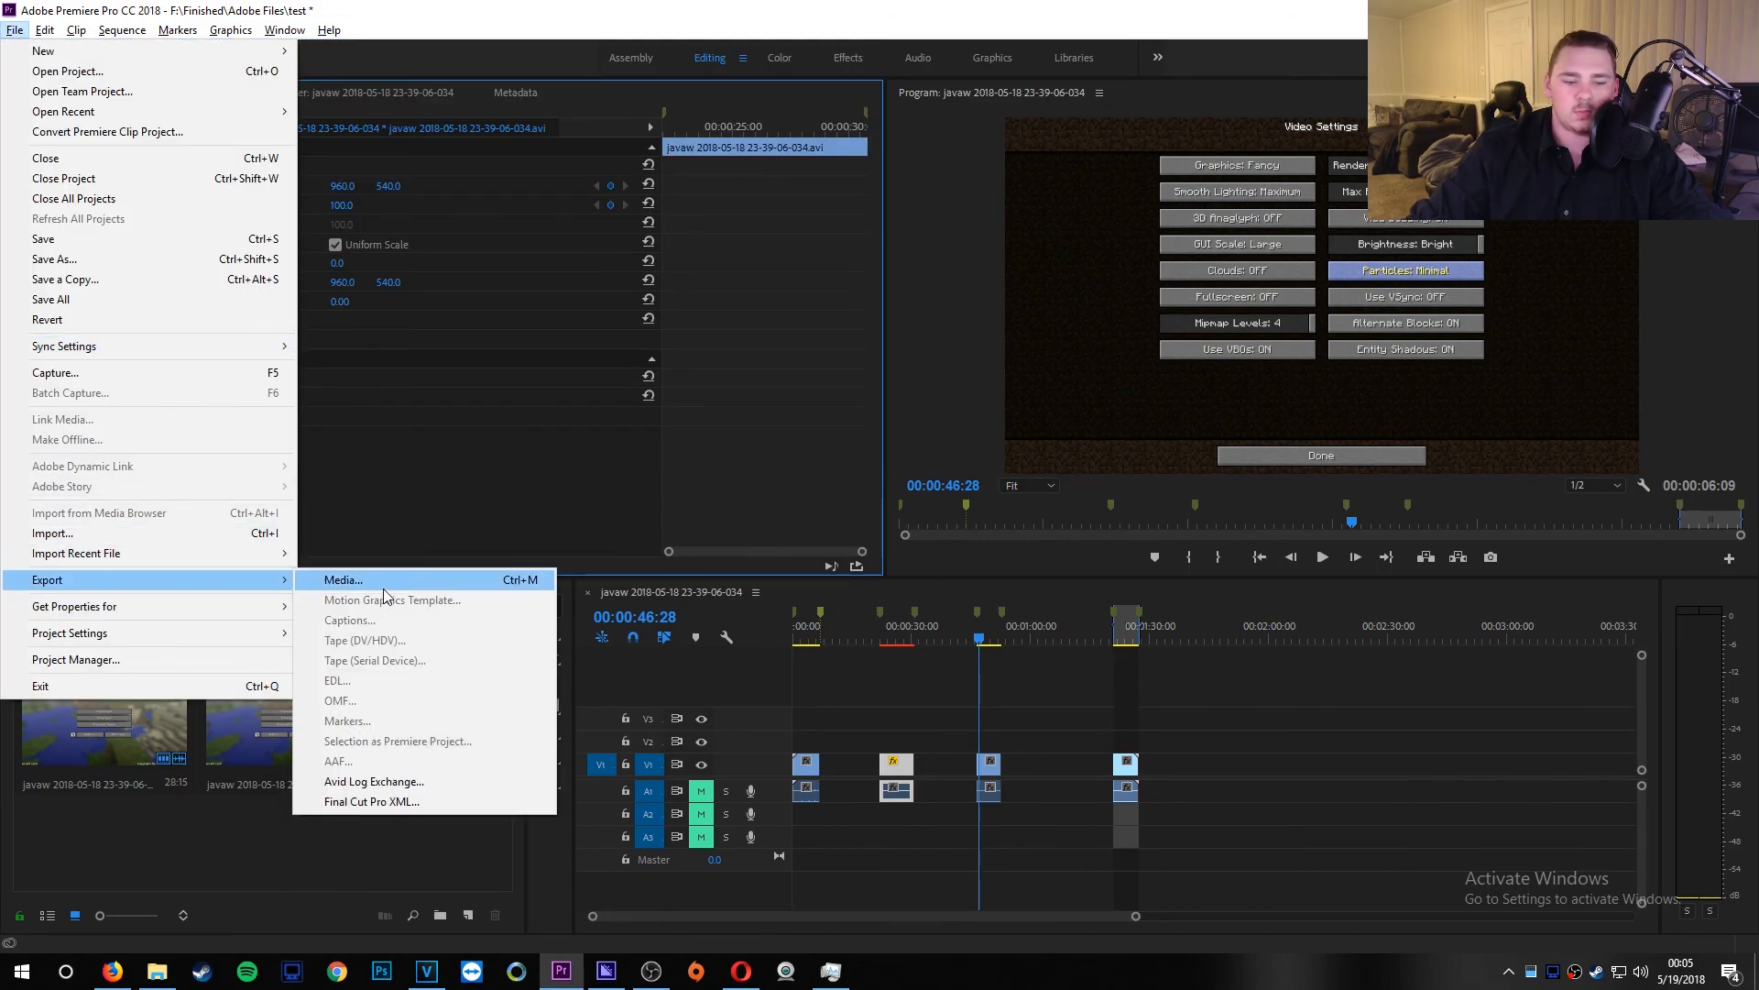
click(363, 584)
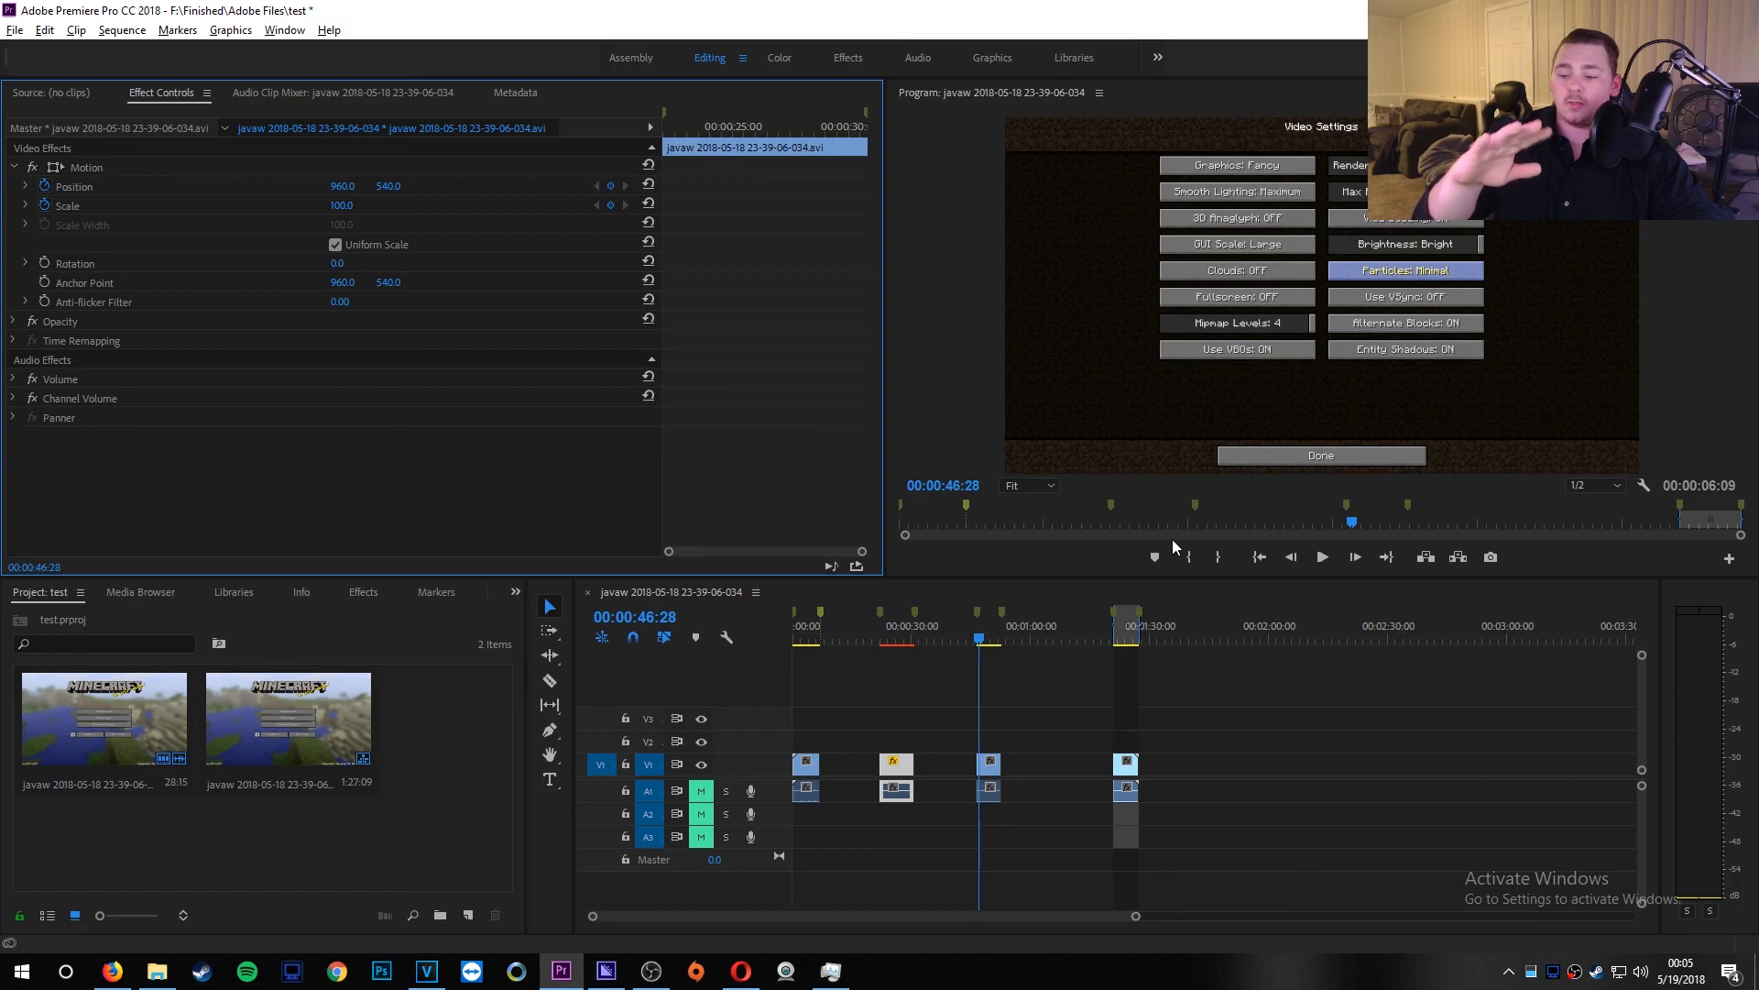